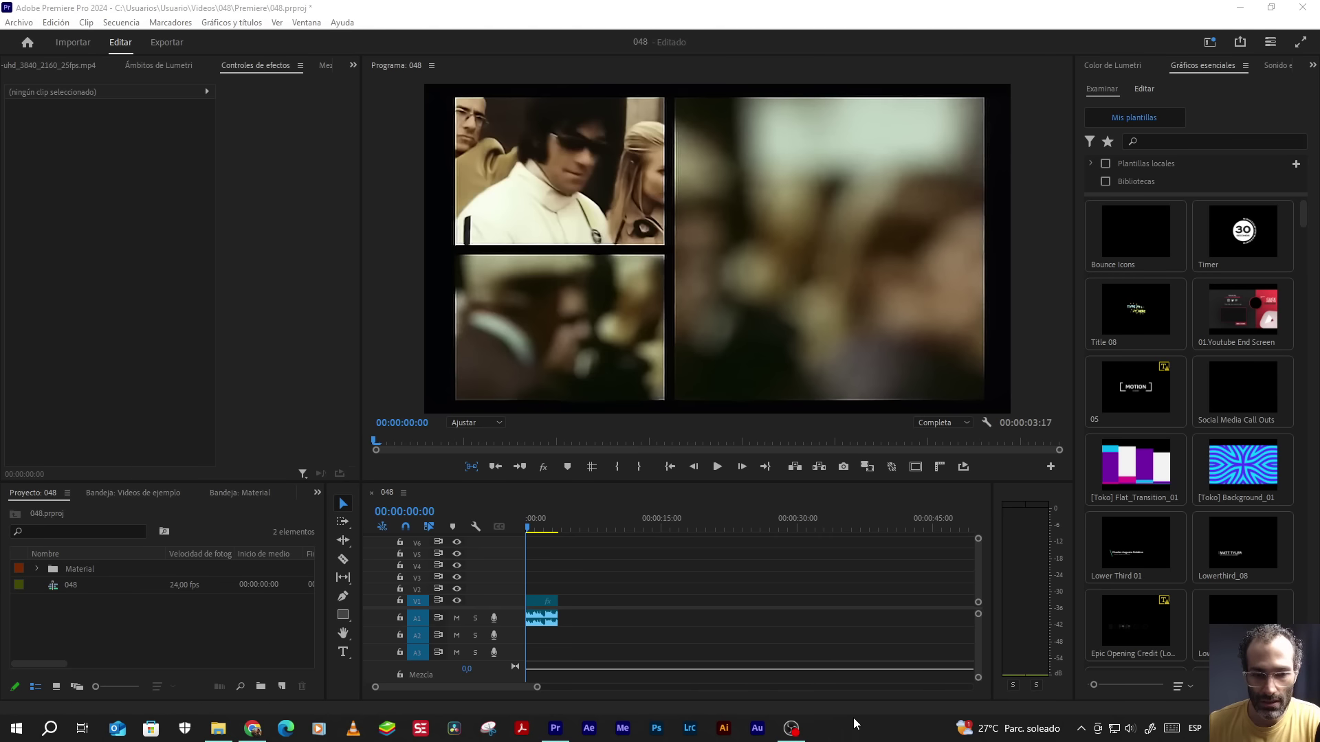
- Play and scrub through the three-panel split-screen sequence, muting audio track A1
left_click(718, 467)
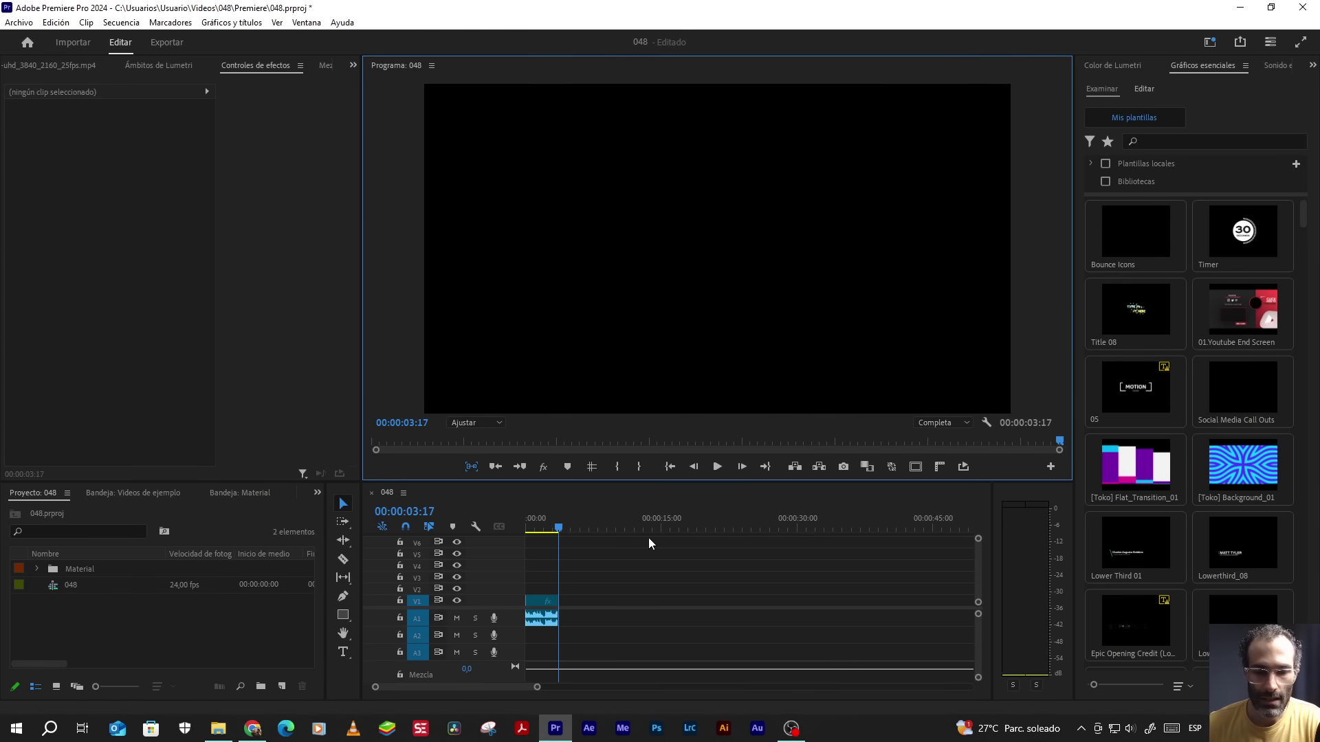
left_click(458, 619)
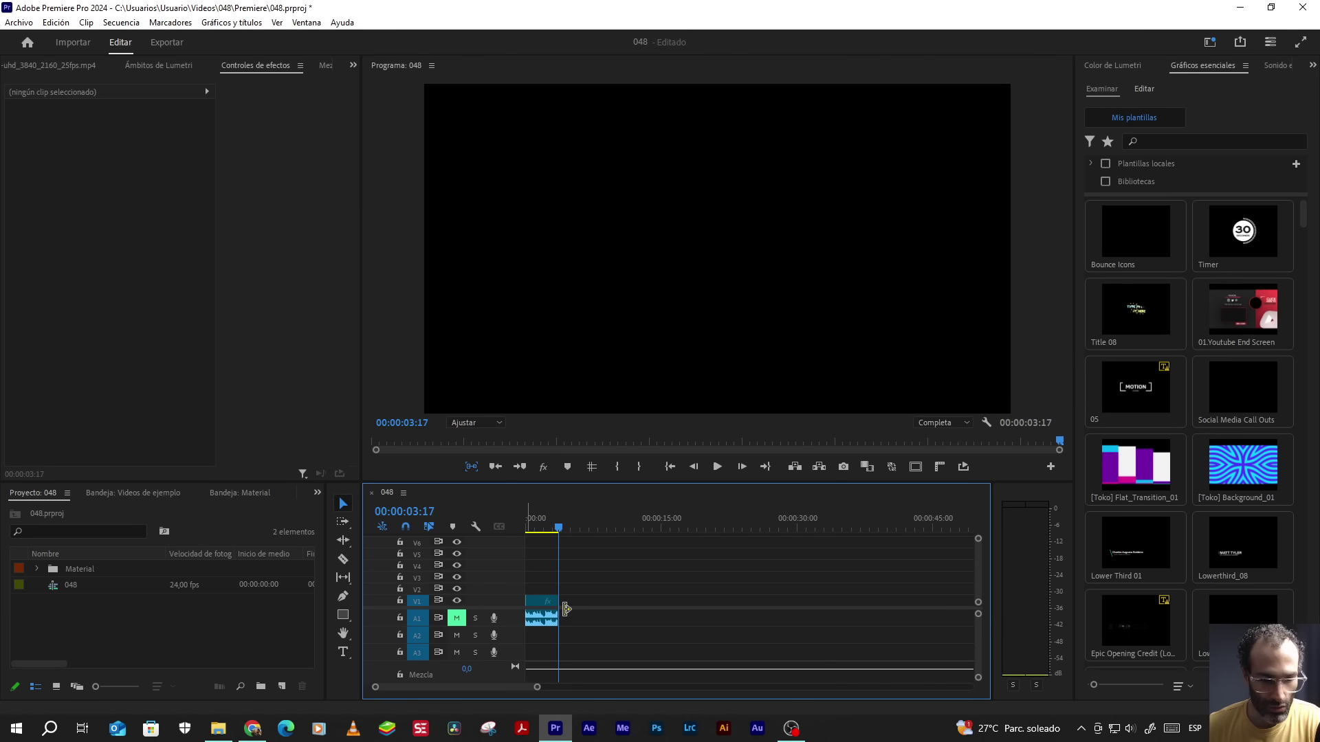
left_click_drag(559, 528, 550, 528)
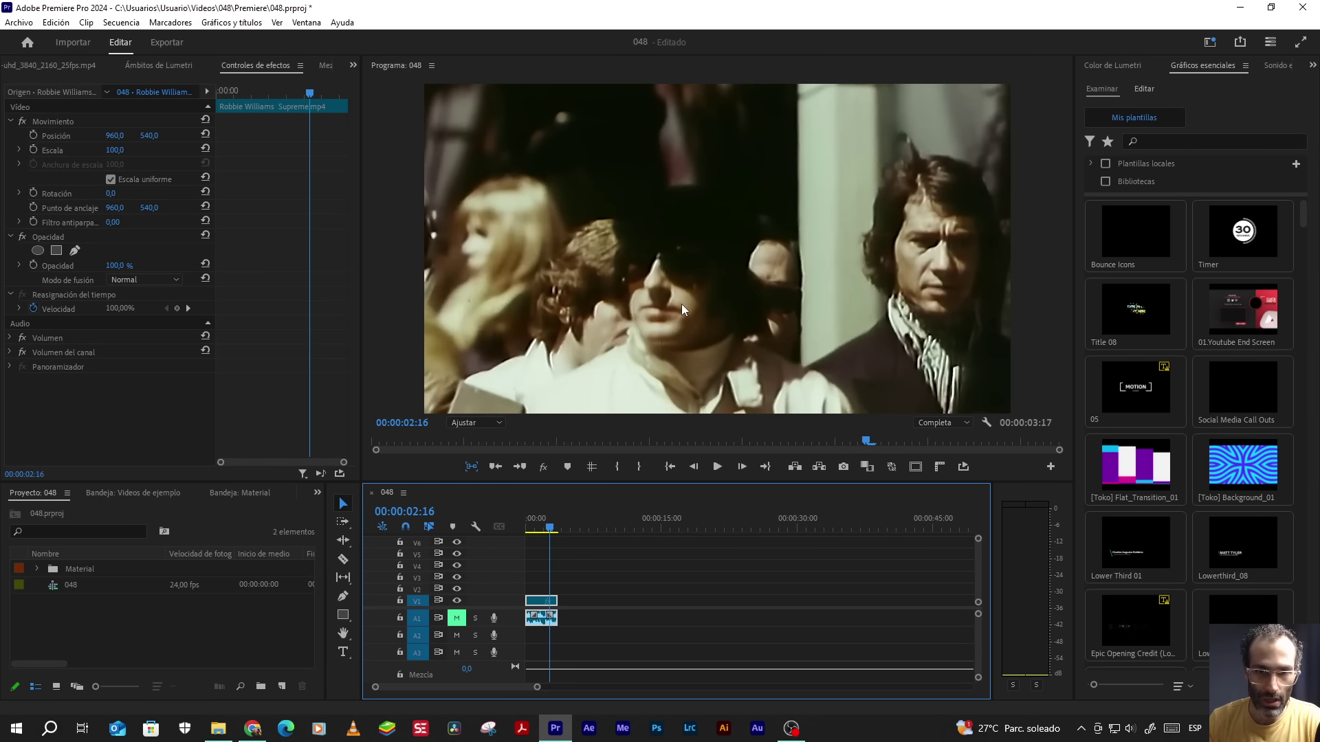
left_click_drag(549, 527, 515, 525)
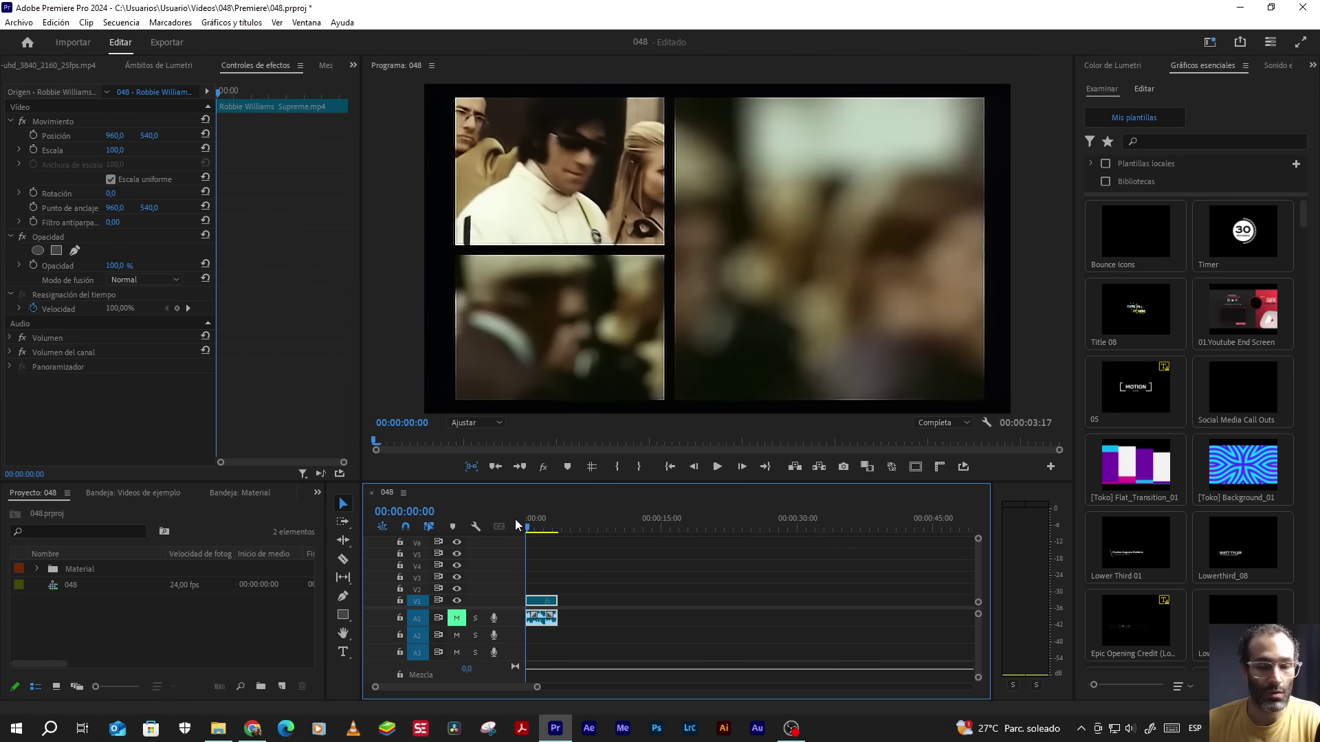
left_click_drag(518, 521, 551, 525)
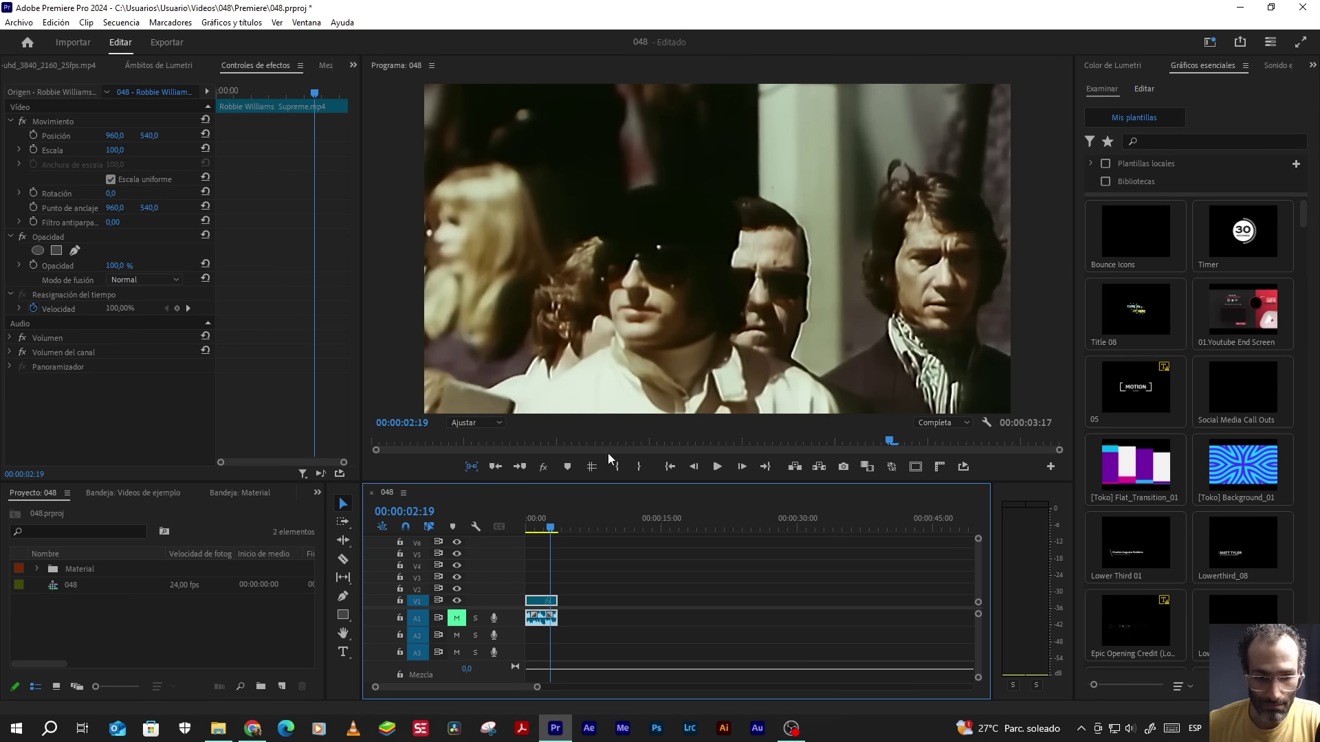
left_click(578, 522)
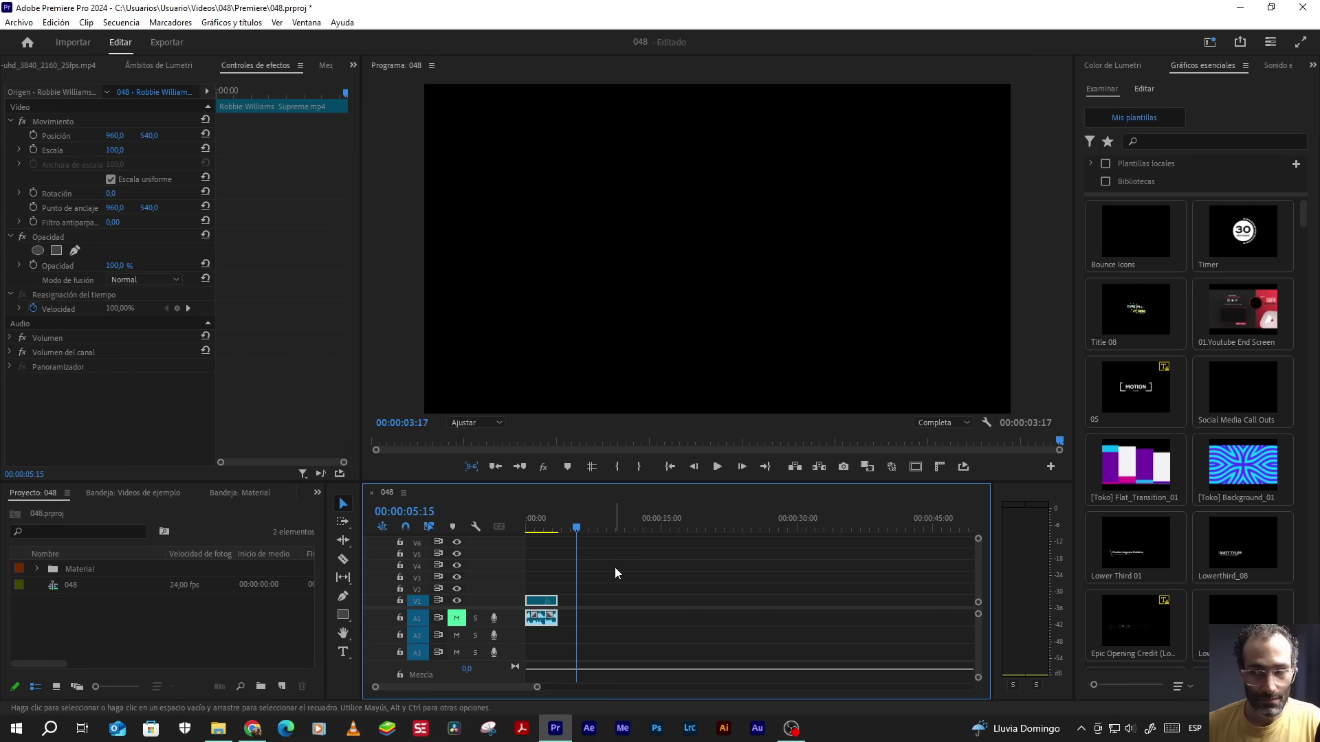
left_click(119, 619)
- Create a 1920×1080 white (FFFFFF) colour matte named 'blanco'
left_click(283, 687)
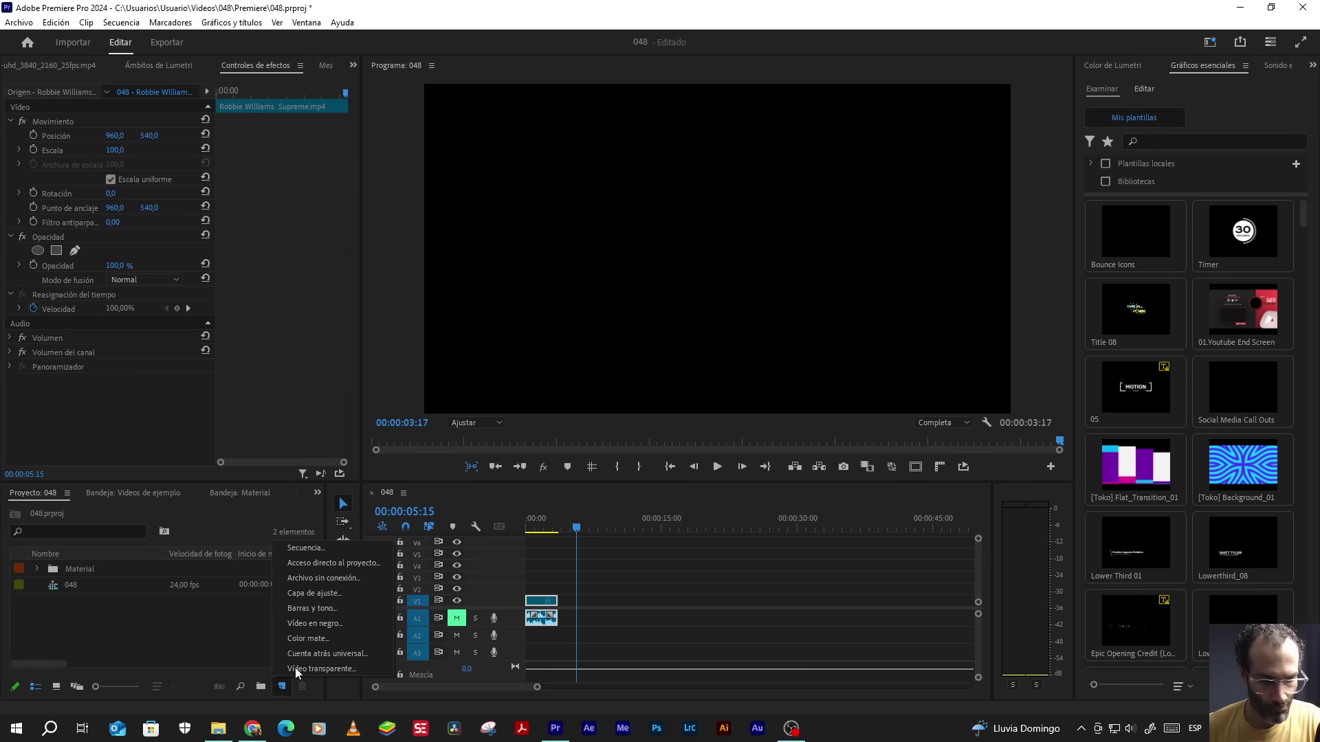
left_click(309, 639)
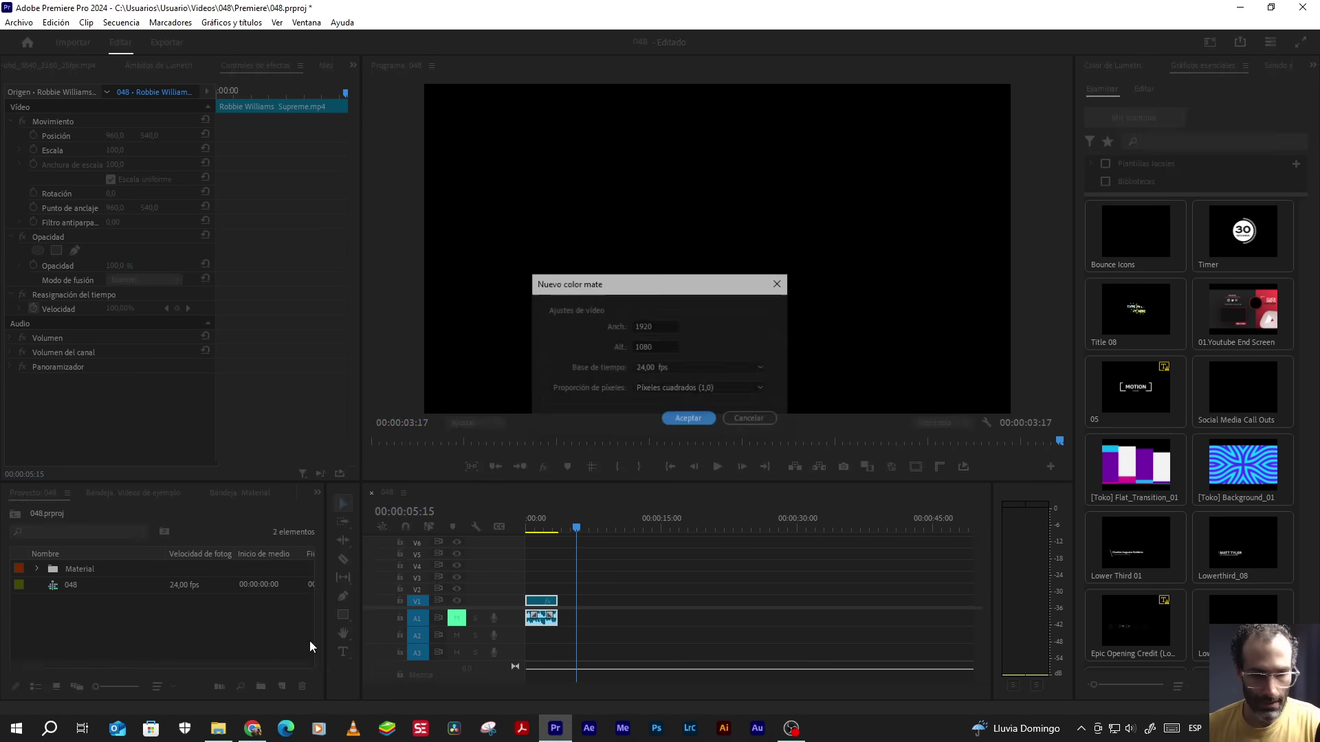
left_click(681, 419)
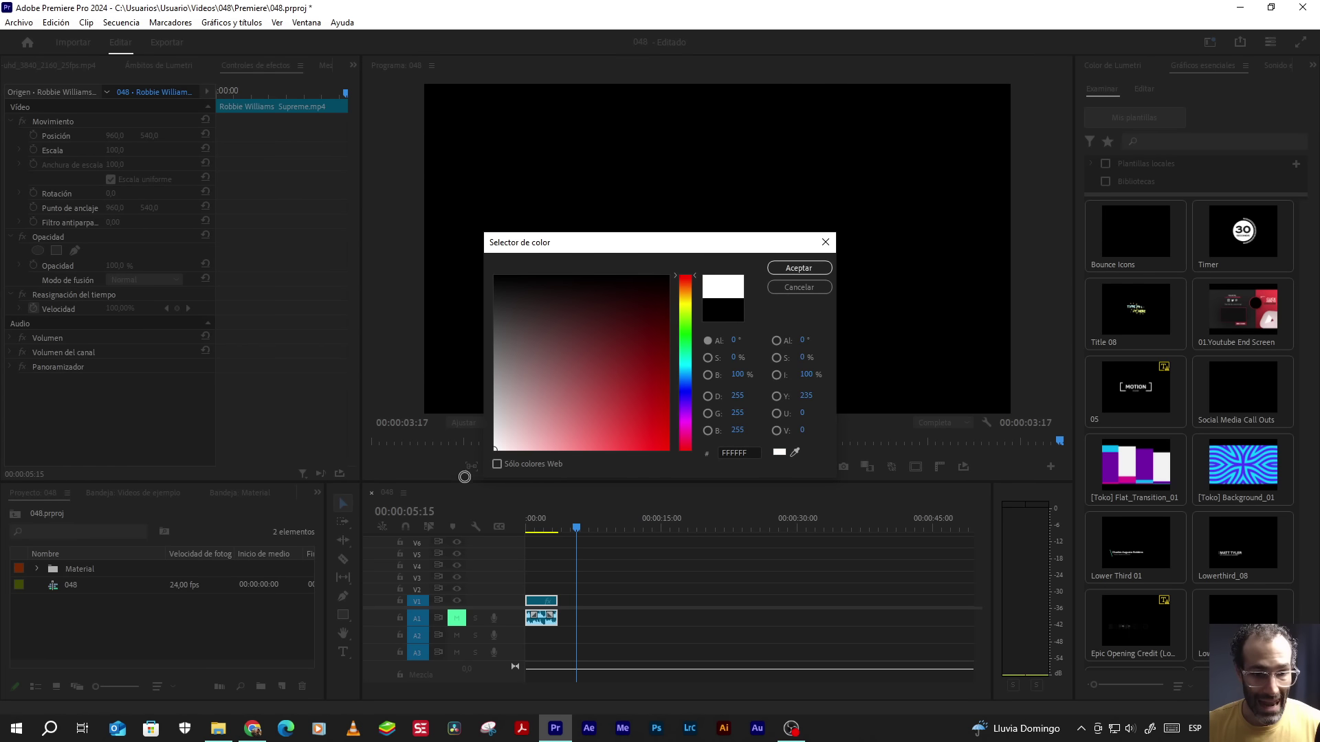
left_click(810, 270)
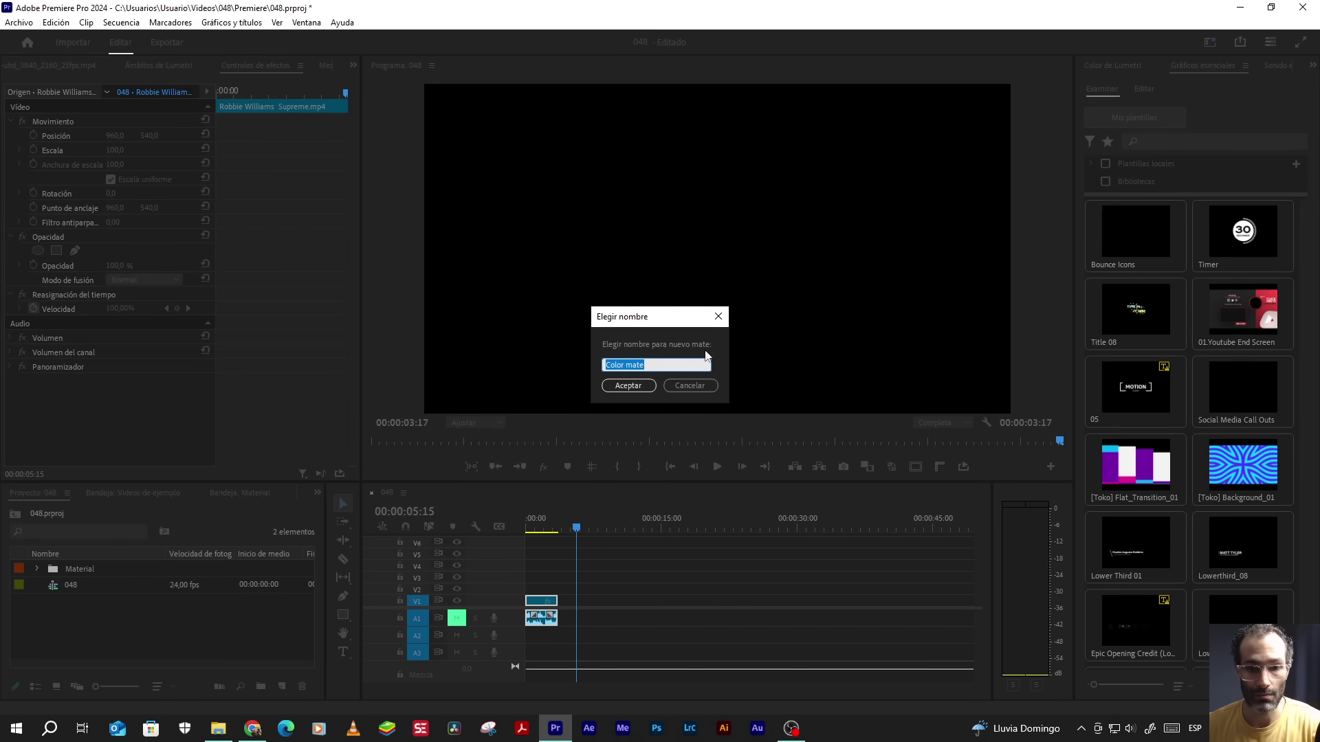
type("blanco")
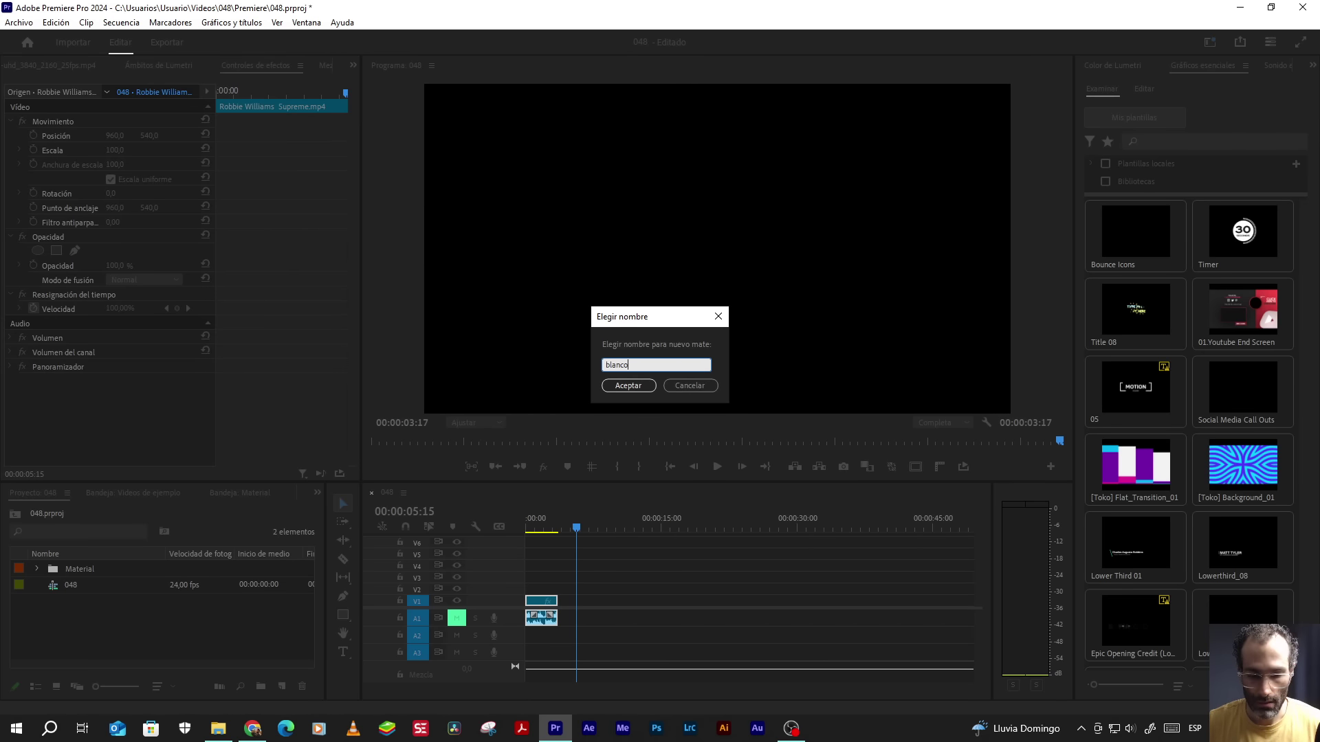
key("Return")
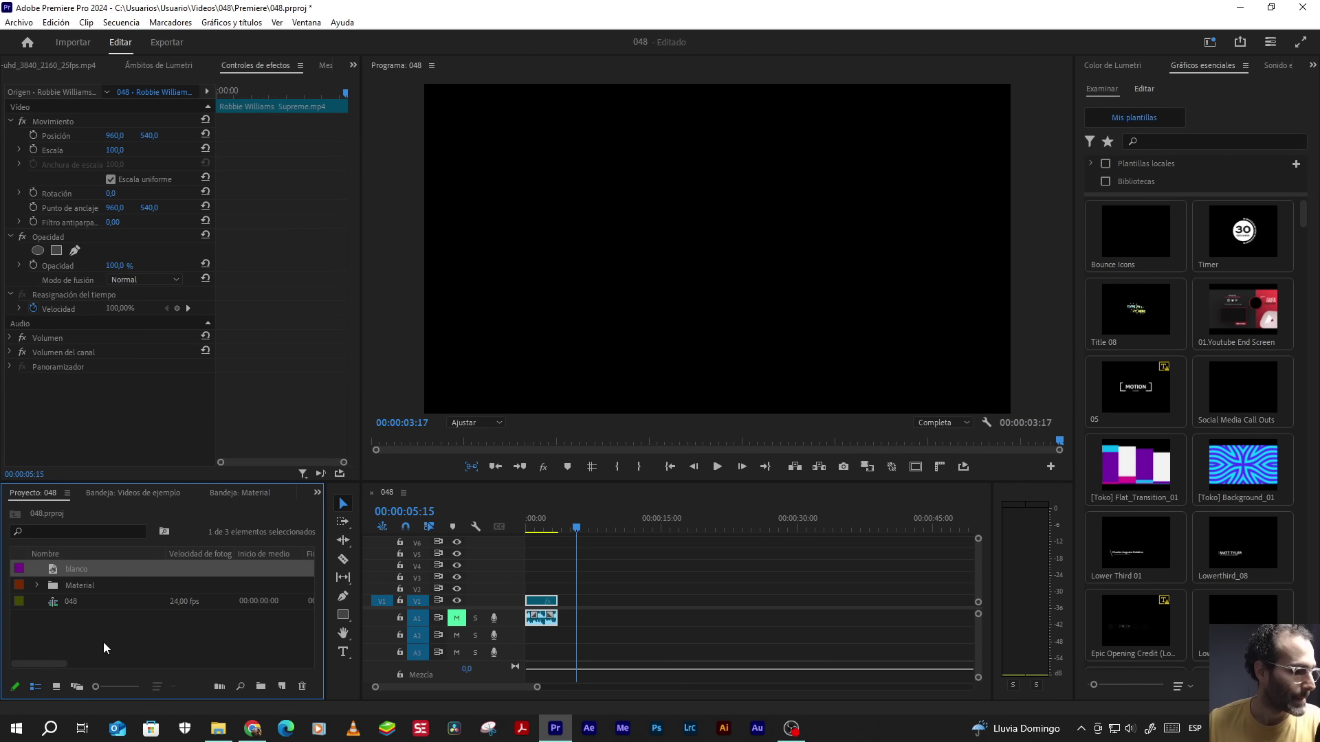
- Drop the blanco matte onto V2 at the sequence start and set its opacity to 10%
mouse_move(53, 575)
left_mouse_down()
mouse_move(495, 579)
mouse_move(500, 592)
left_mouse_up()
left_click(532, 525)
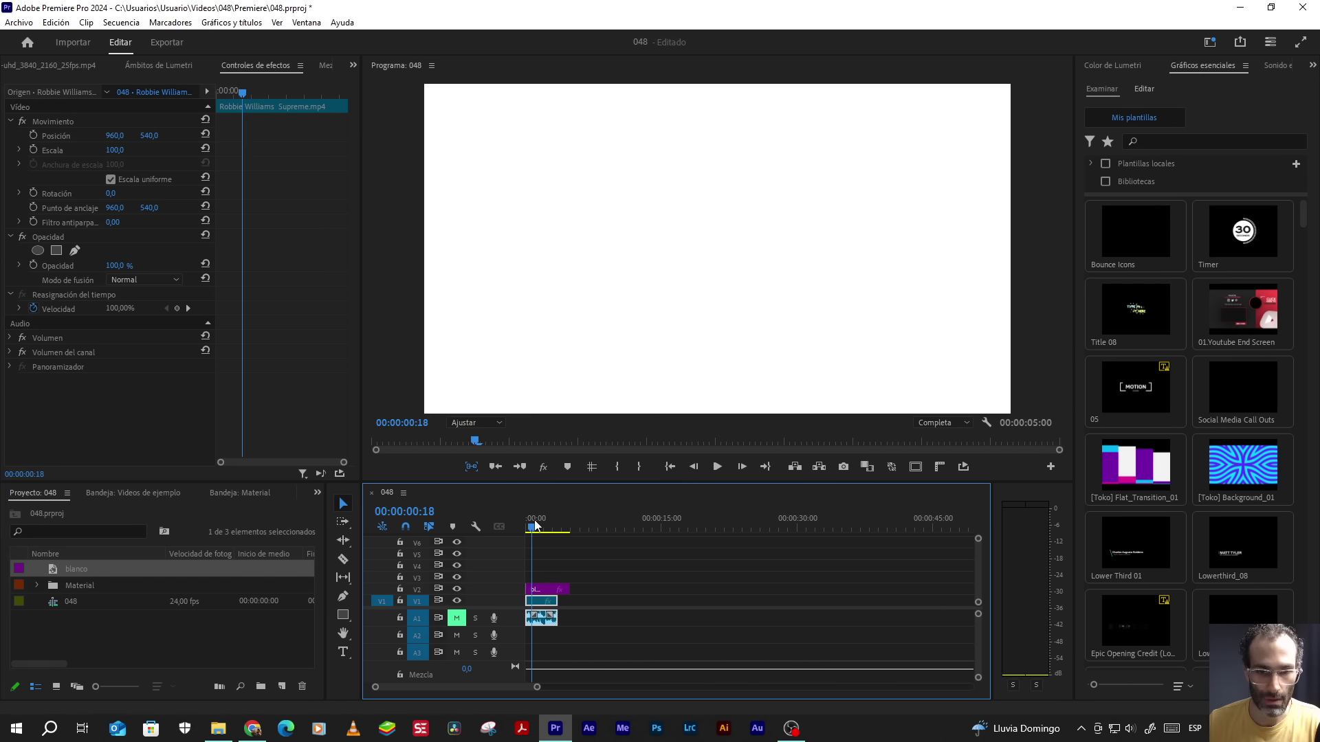
left_click(543, 590)
left_click(124, 264)
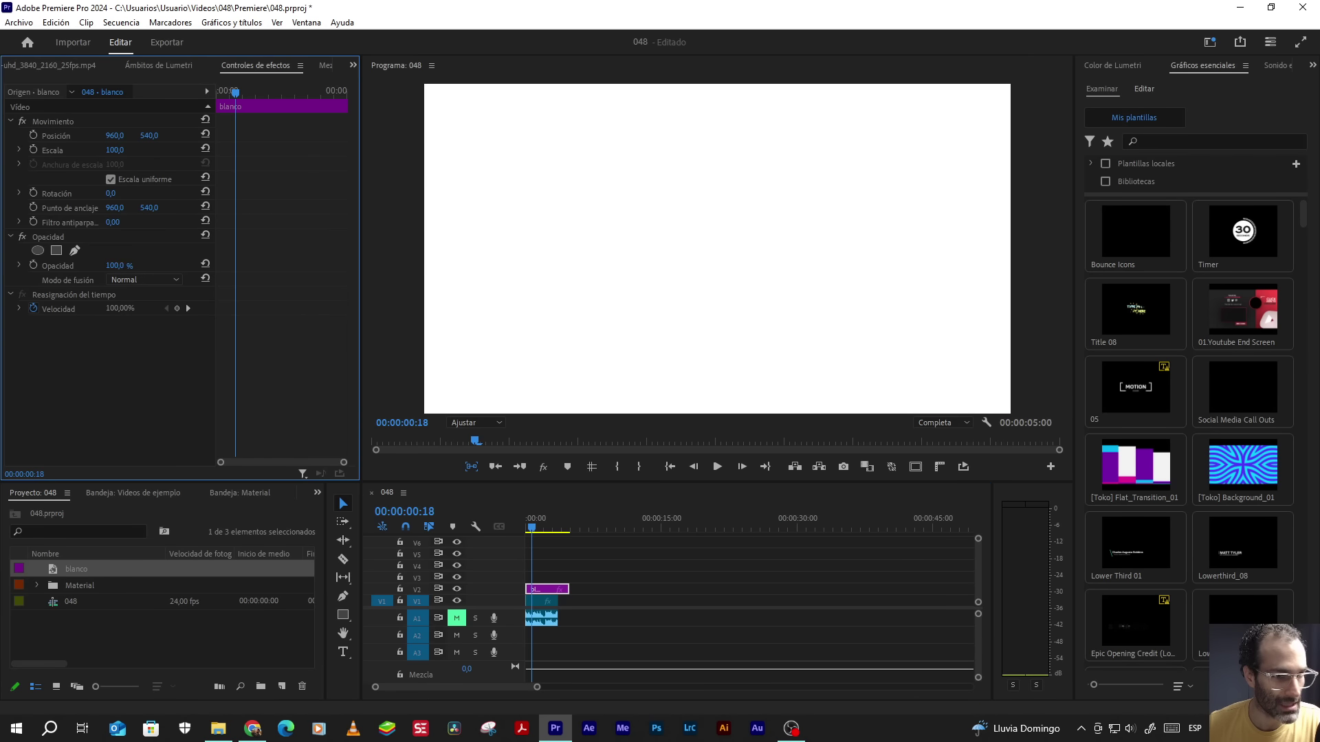
type("10")
key("Return")
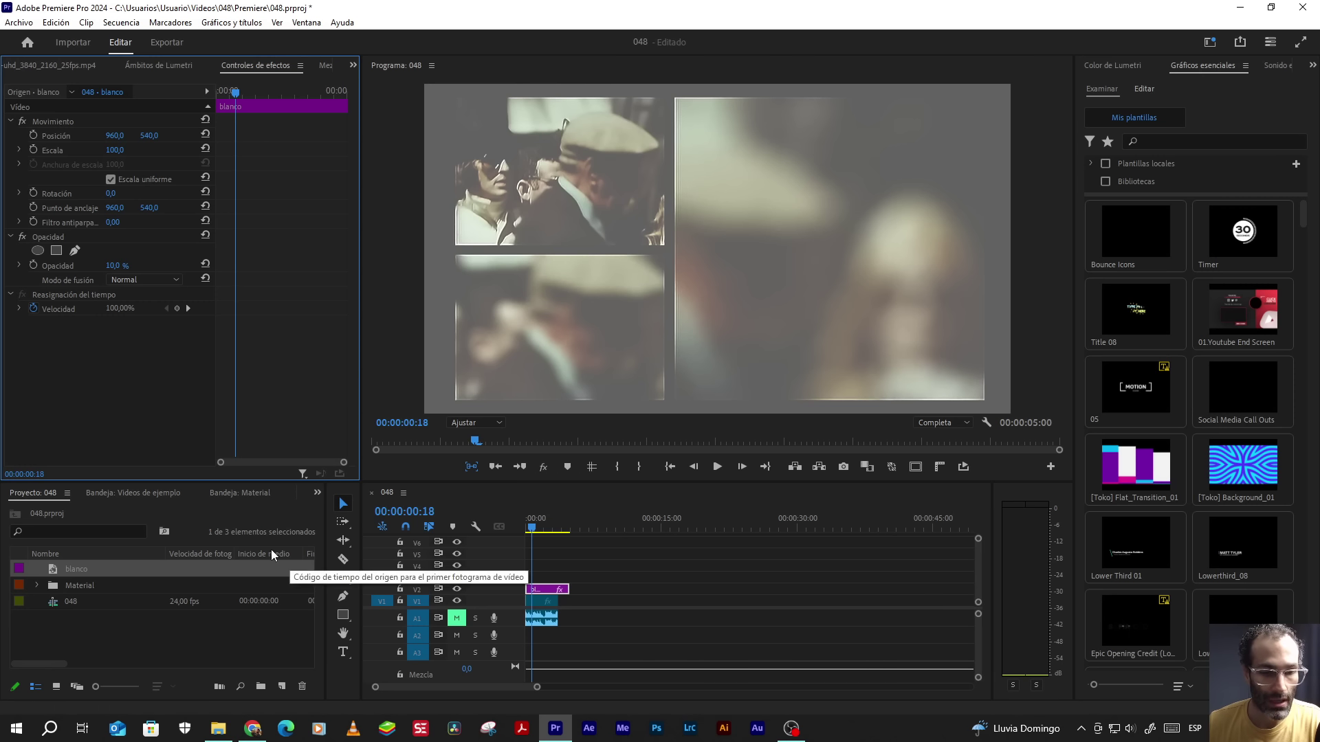
left_click(317, 493)
- Find the Recortar (Crop) effect and apply it to the blanco matte on V2
left_click(330, 601)
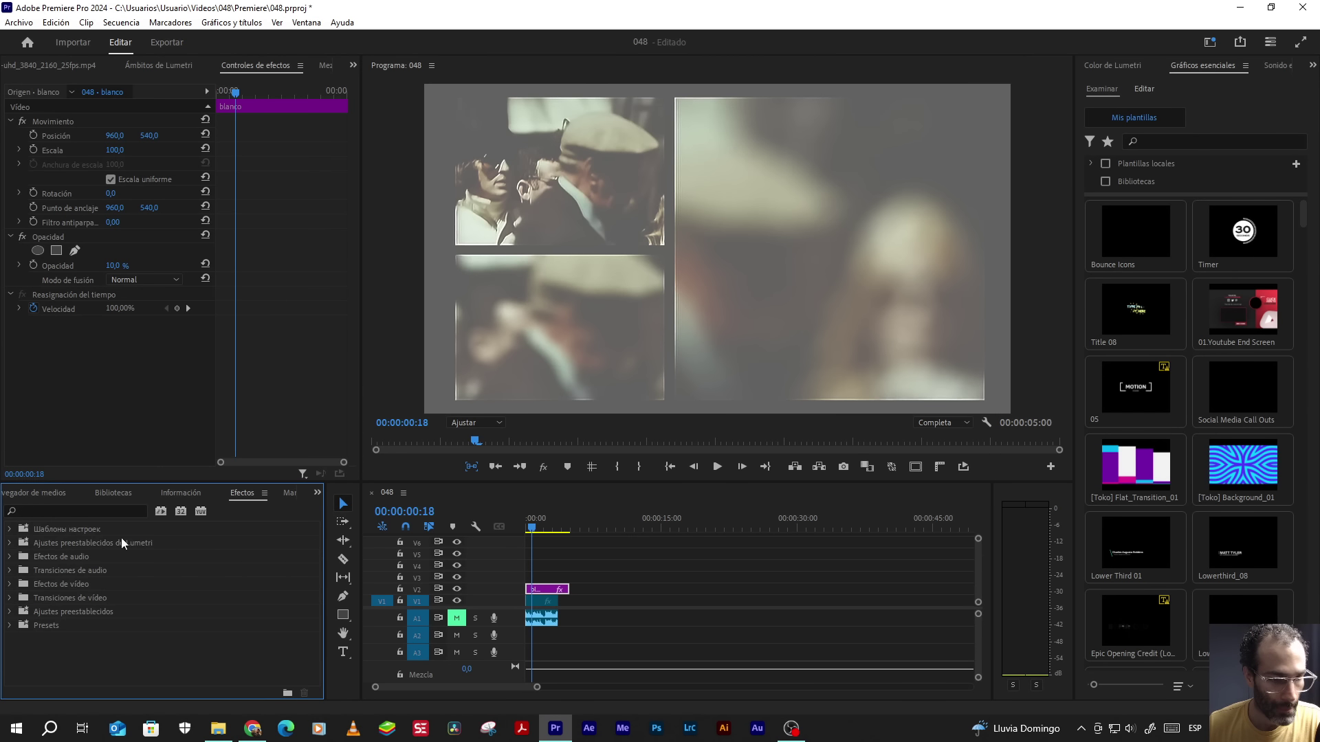
left_click(88, 509)
type("recort")
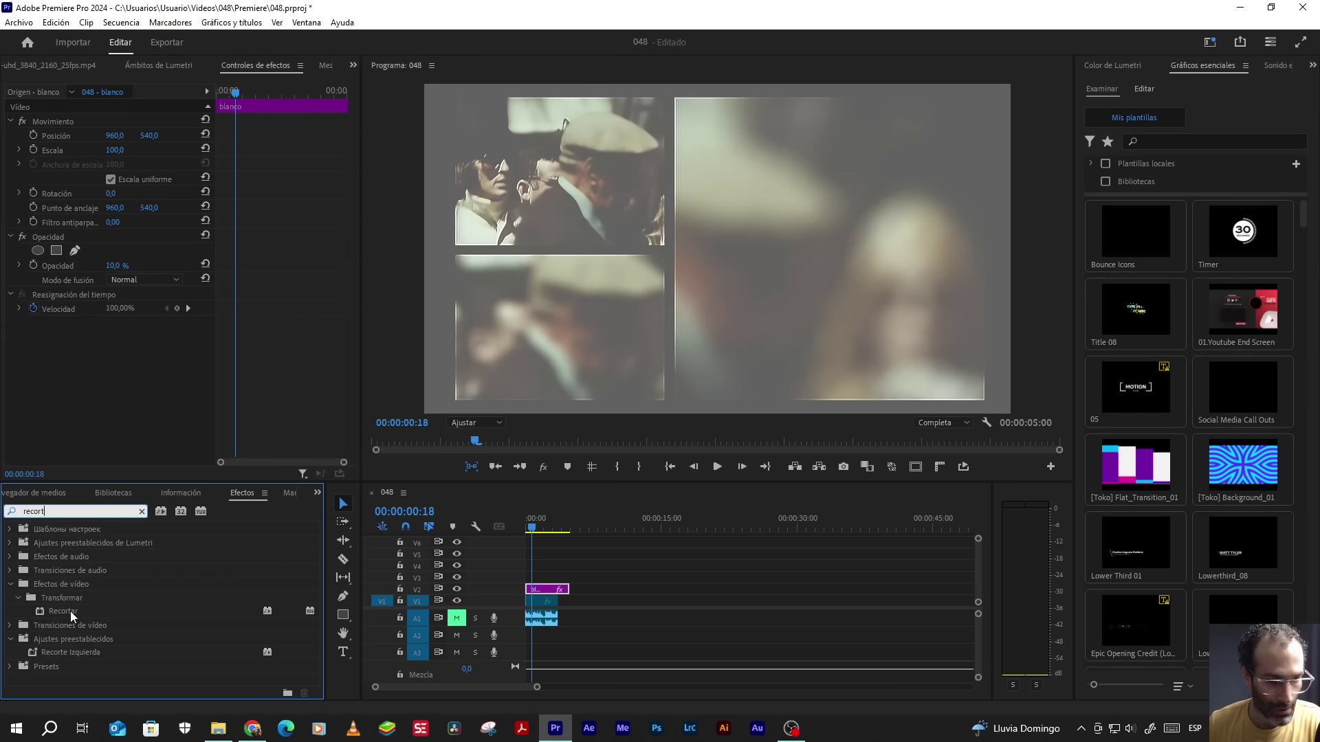
left_click_drag(70, 612, 549, 592)
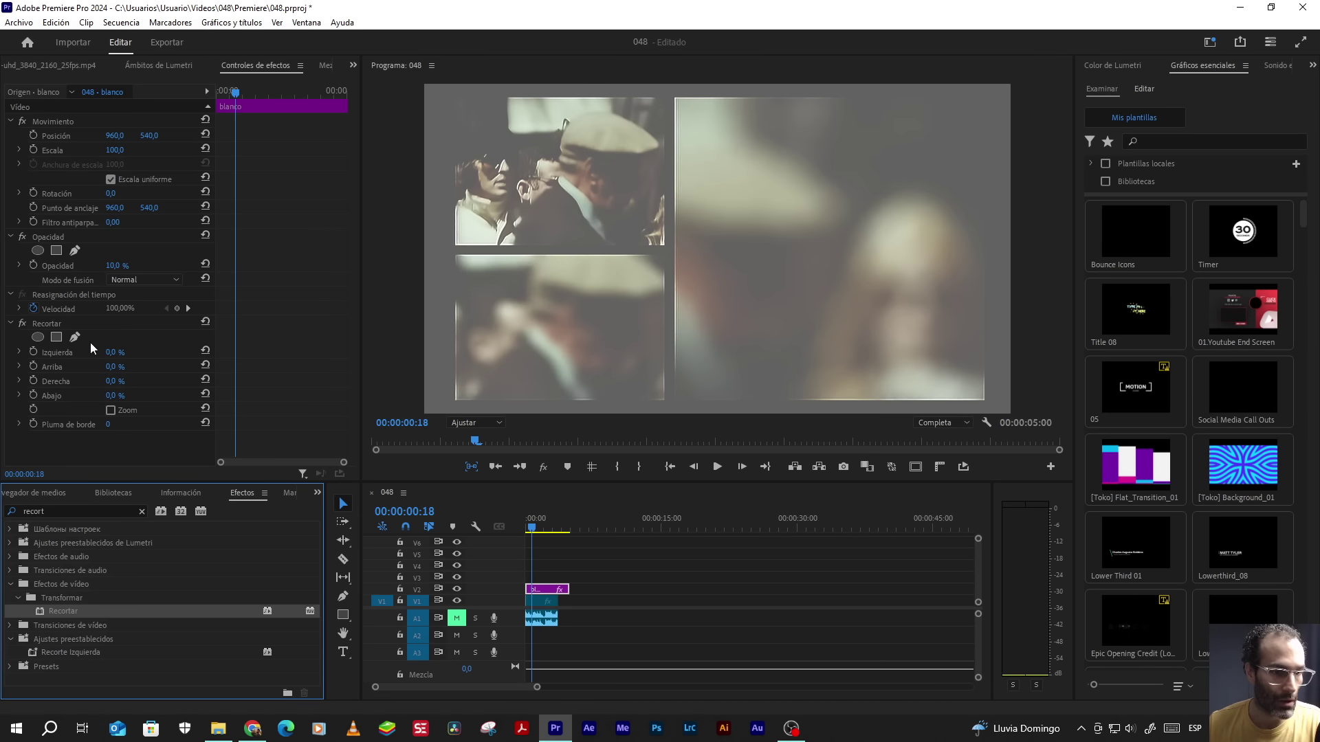
- Crop the matte's right, left, top and bottom edges to fit the top-left panel
left_click(57, 325)
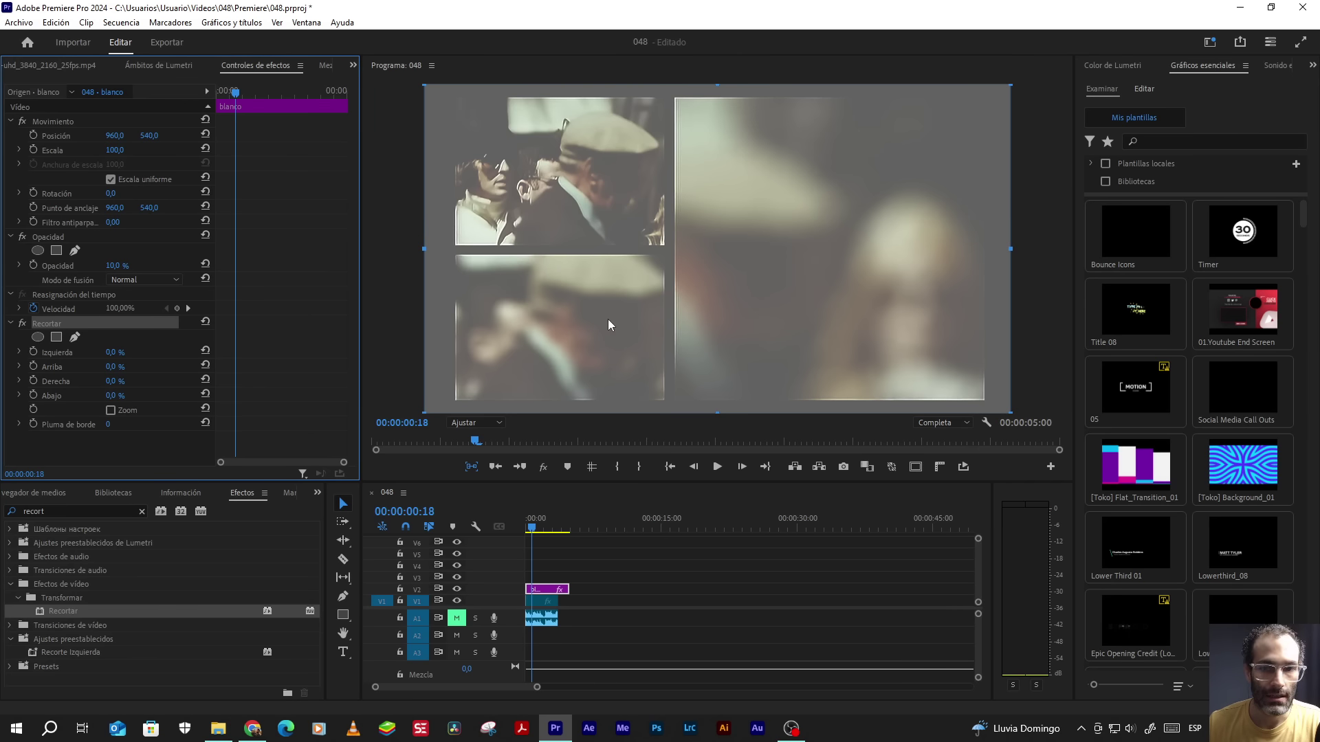
left_click_drag(1011, 250, 664, 252)
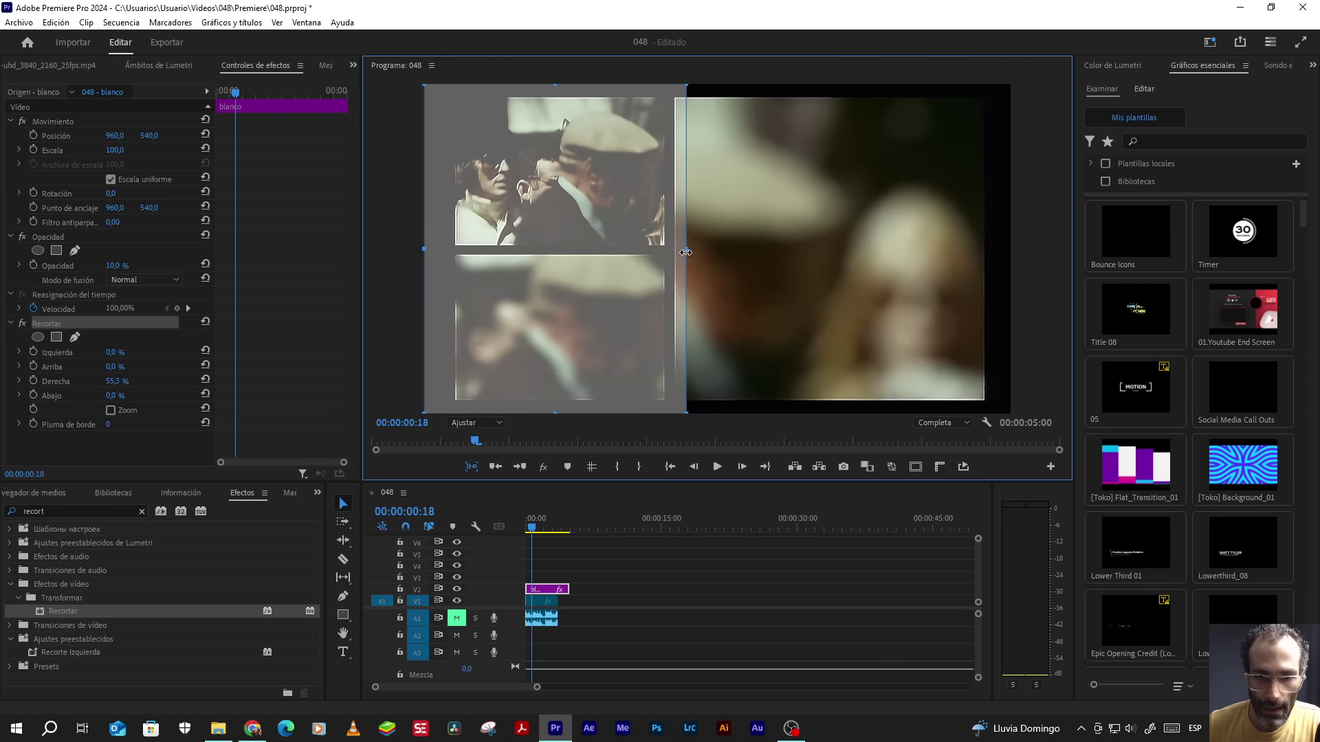
left_click_drag(424, 249, 454, 249)
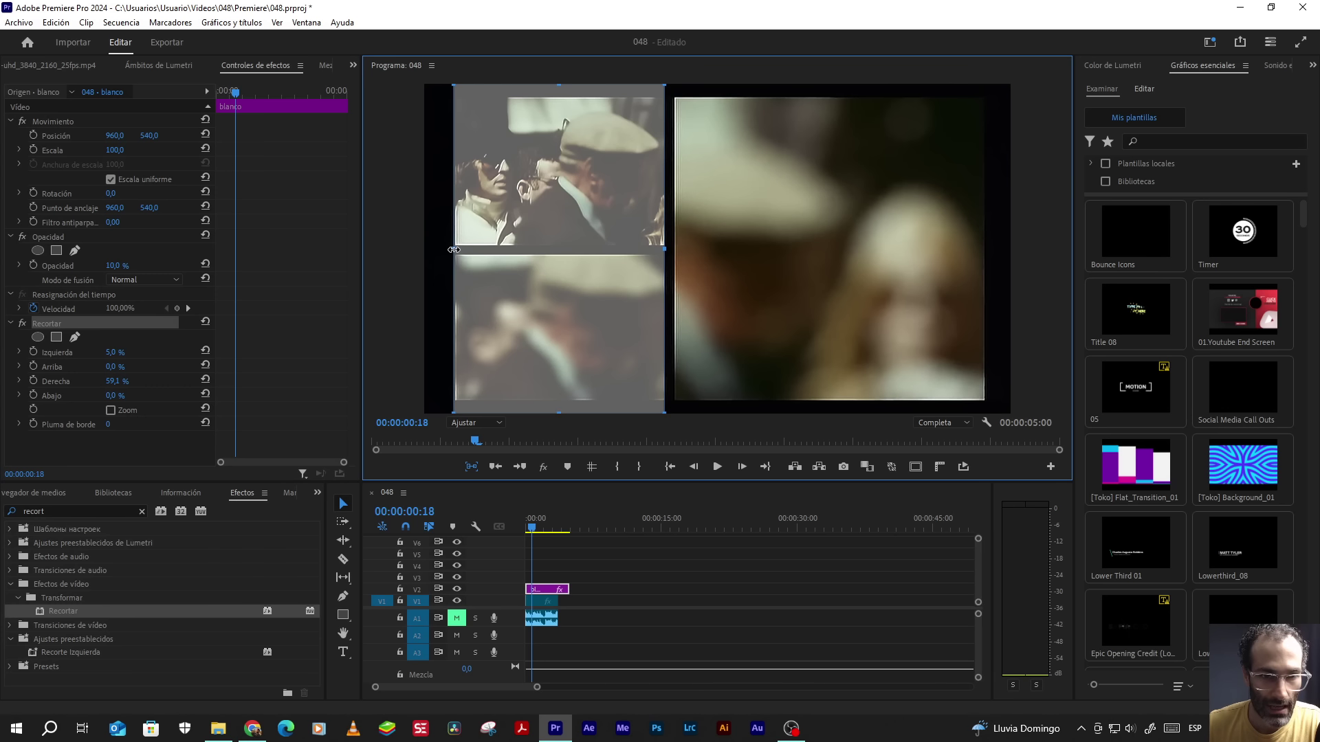
left_click_drag(559, 84, 565, 95)
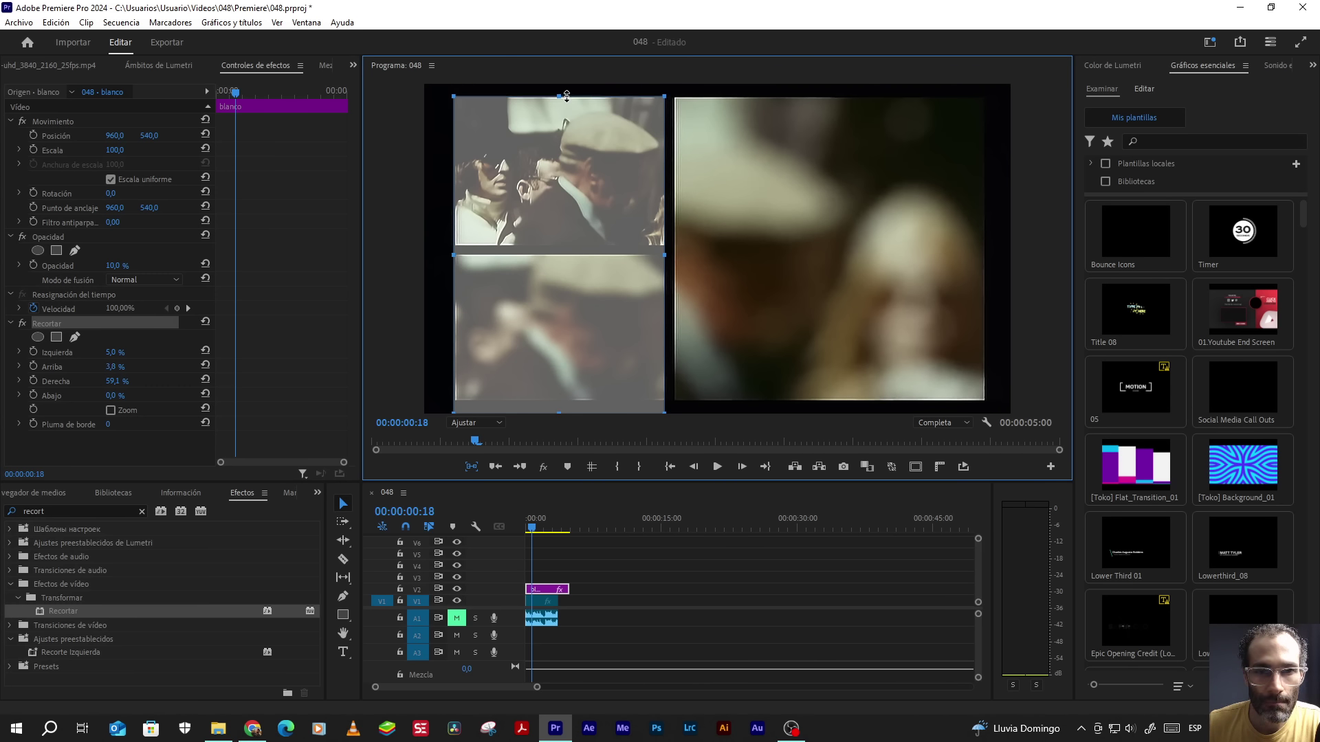
left_click_drag(560, 412, 575, 249)
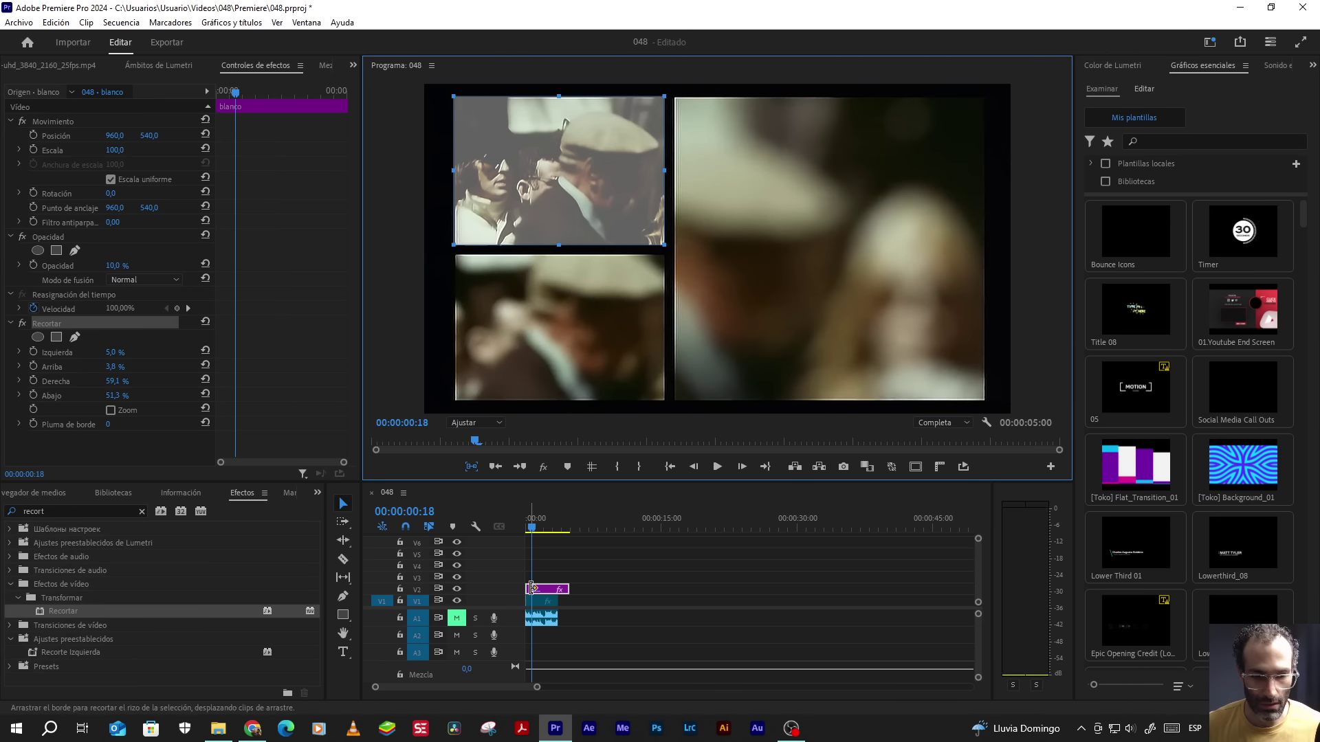
left_click_drag(541, 590, 540, 584)
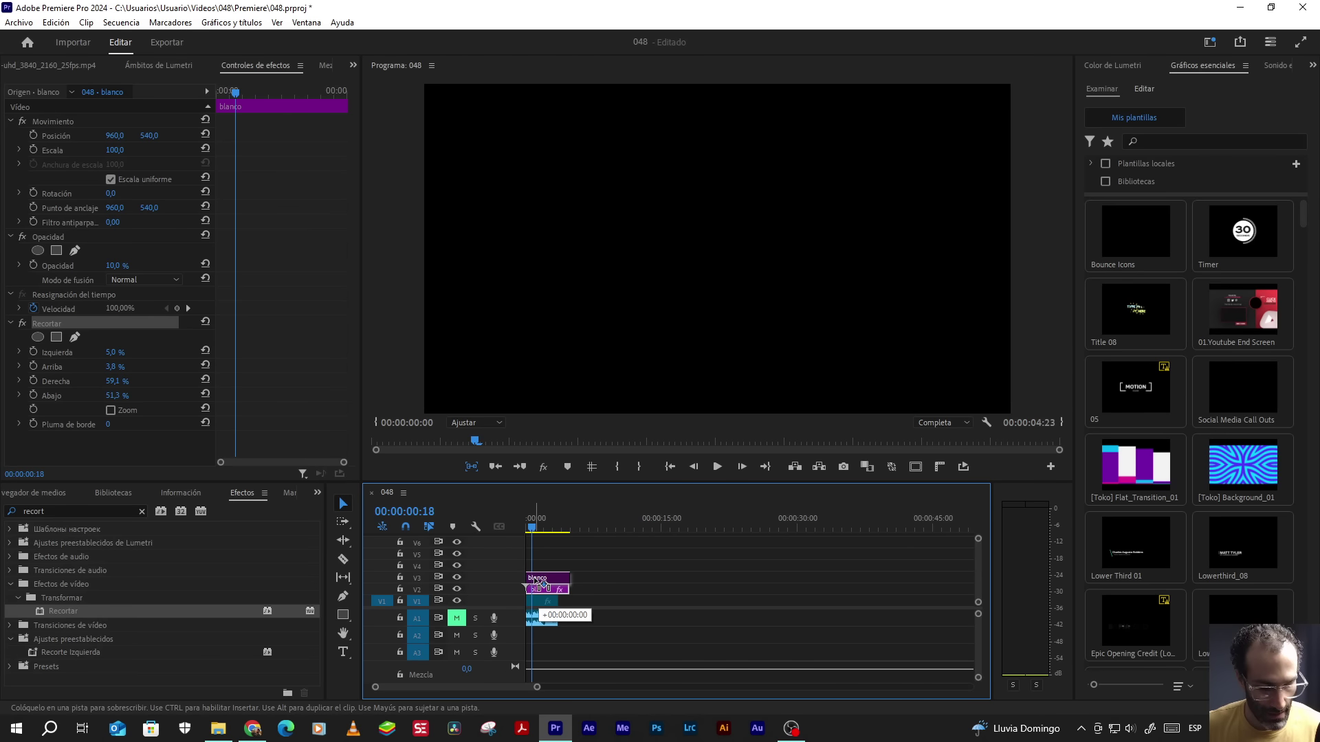
- Place a matte copy on V3 and crop it to the lower-left panel
left_click_drag(538, 584, 538, 583)
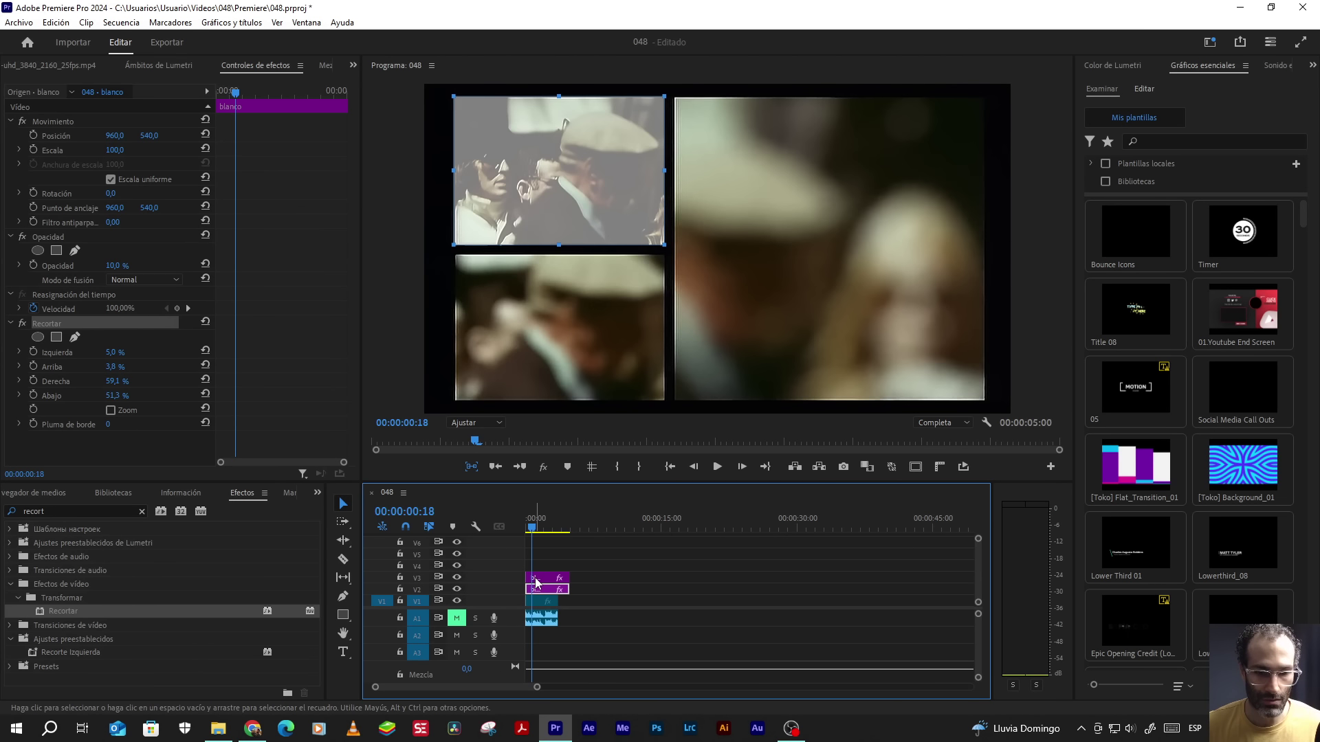
left_click(538, 583)
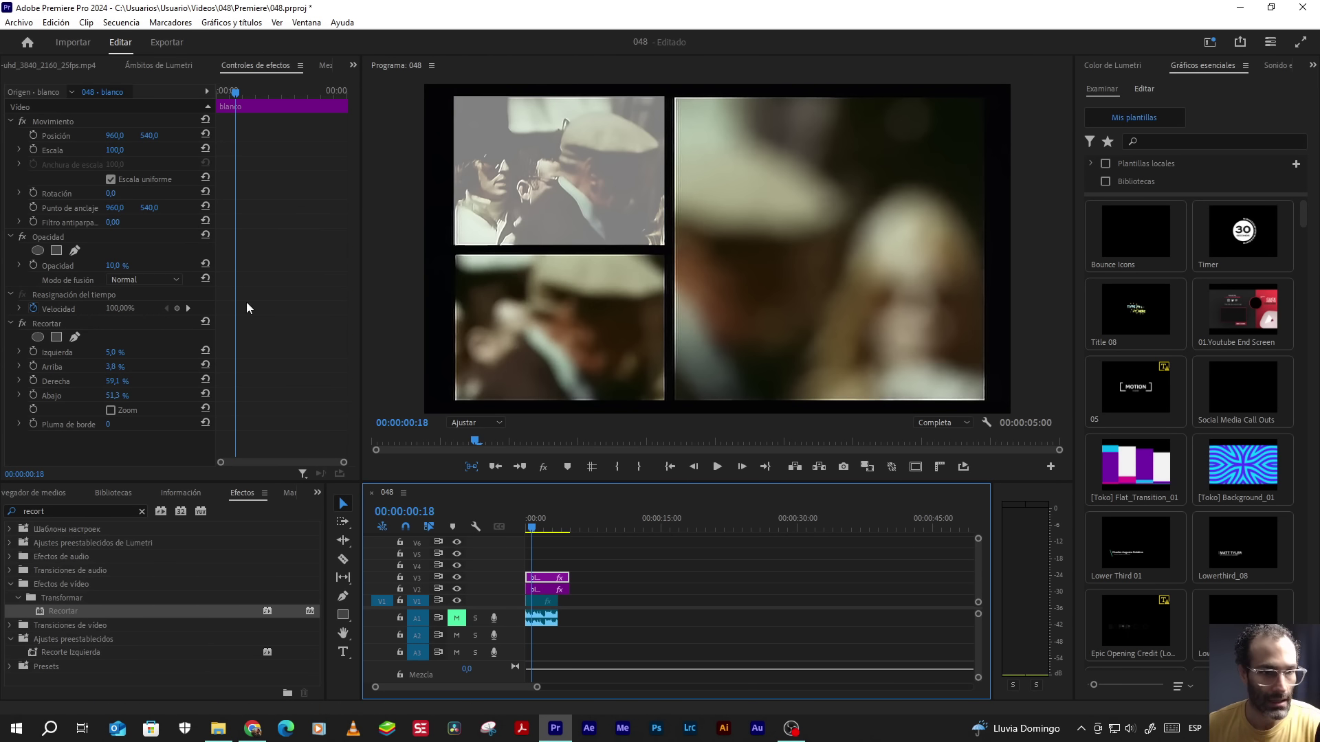
left_click(48, 324)
left_click_drag(559, 245, 559, 401)
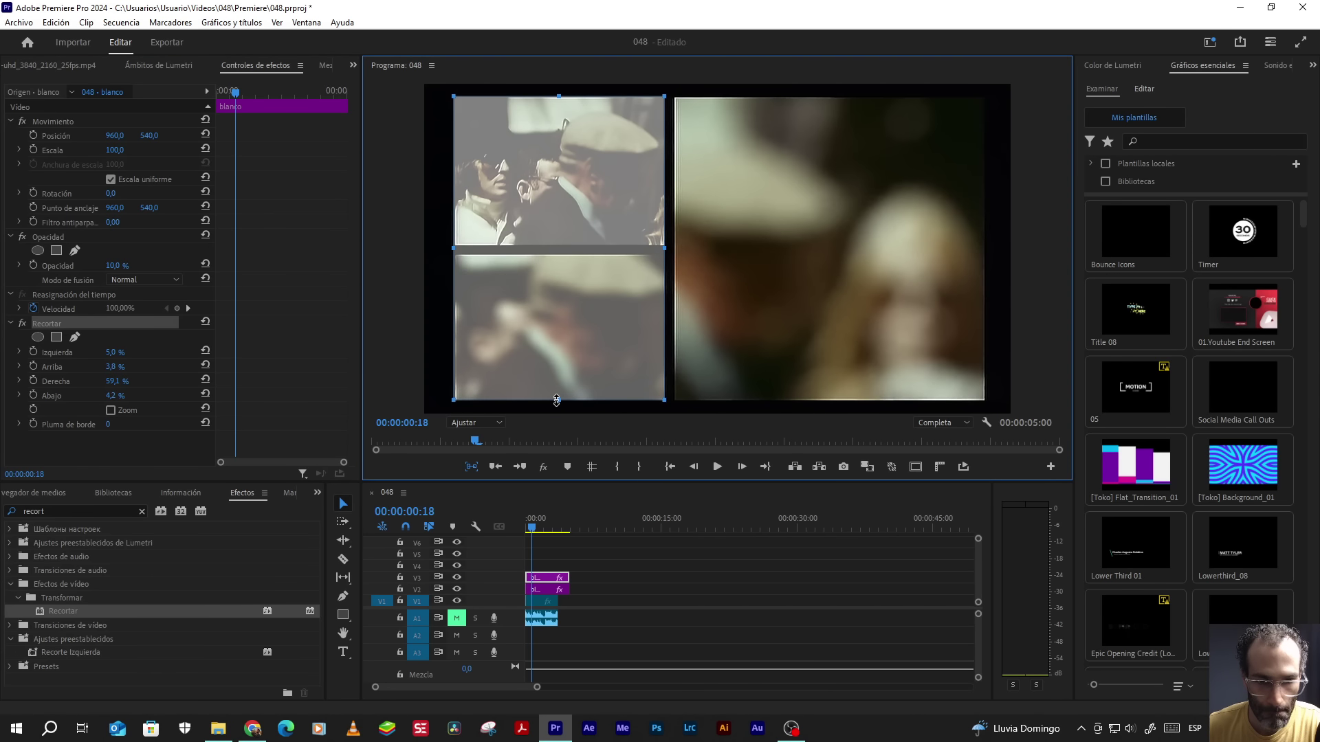
left_click_drag(562, 93, 556, 256)
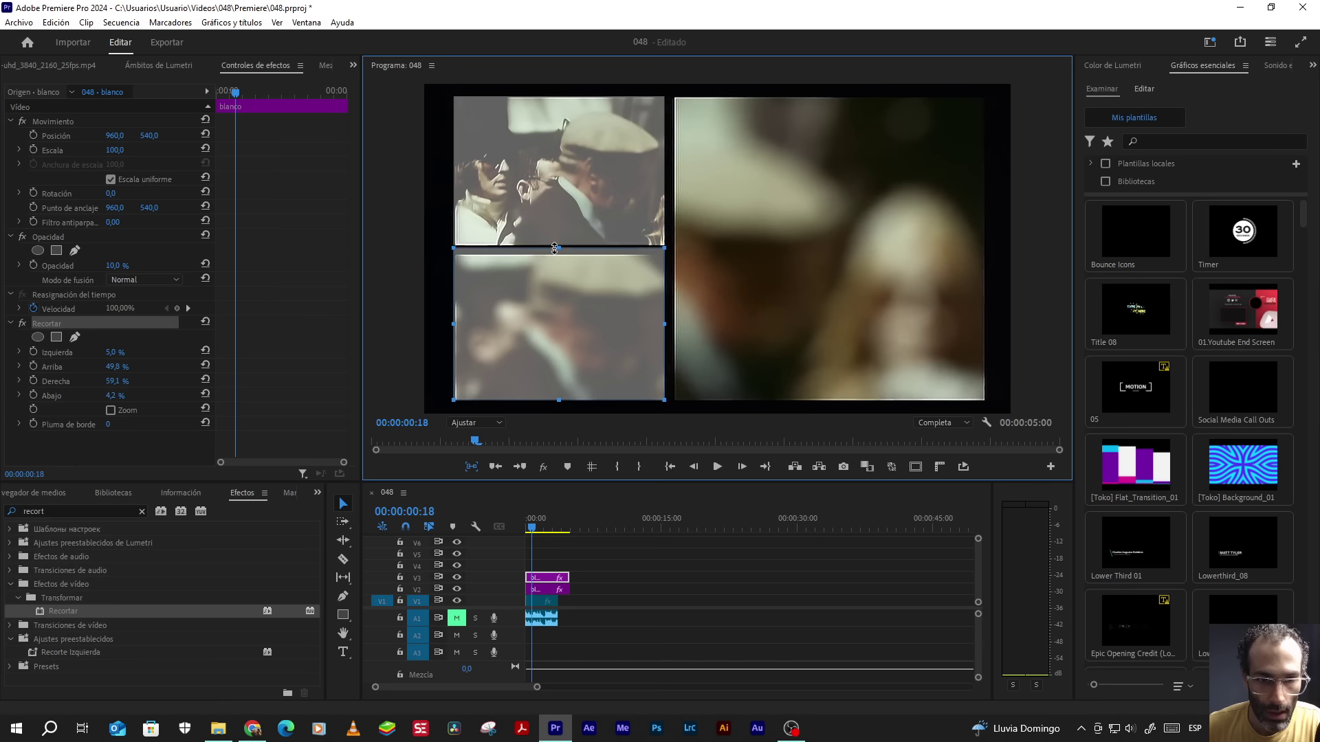
left_click_drag(556, 256, 556, 254)
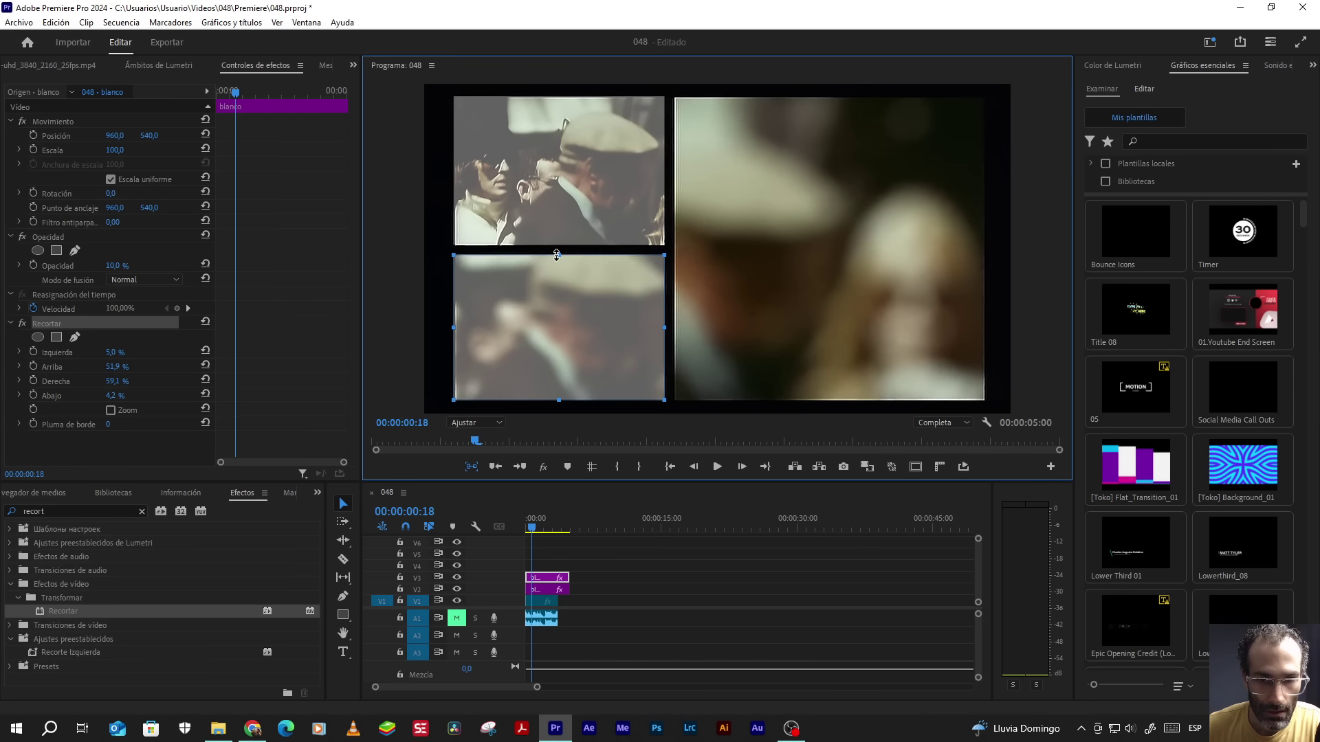
- Put another matte copy on V4, cropped to fill the large right-hand panel
left_click_drag(544, 603, 546, 568)
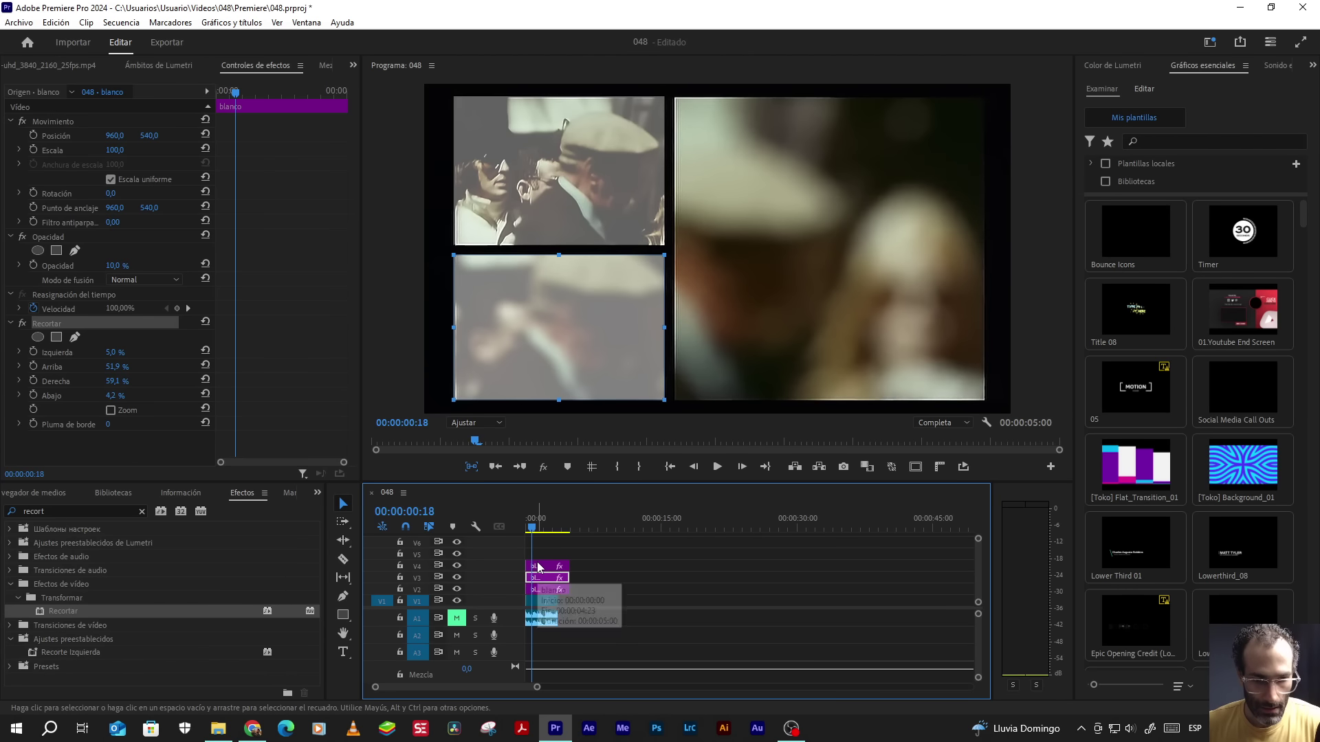
left_click(42, 324)
left_click_drag(672, 338, 986, 347)
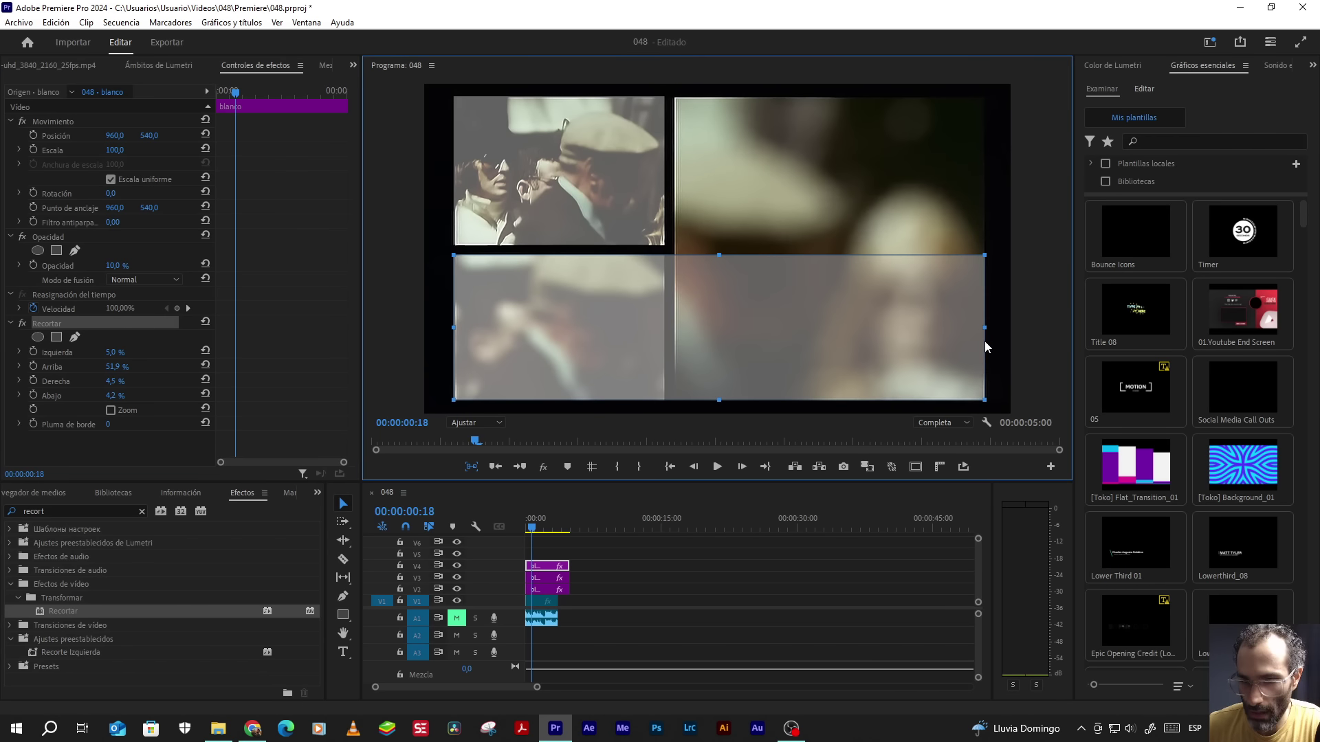
left_click_drag(453, 328, 675, 329)
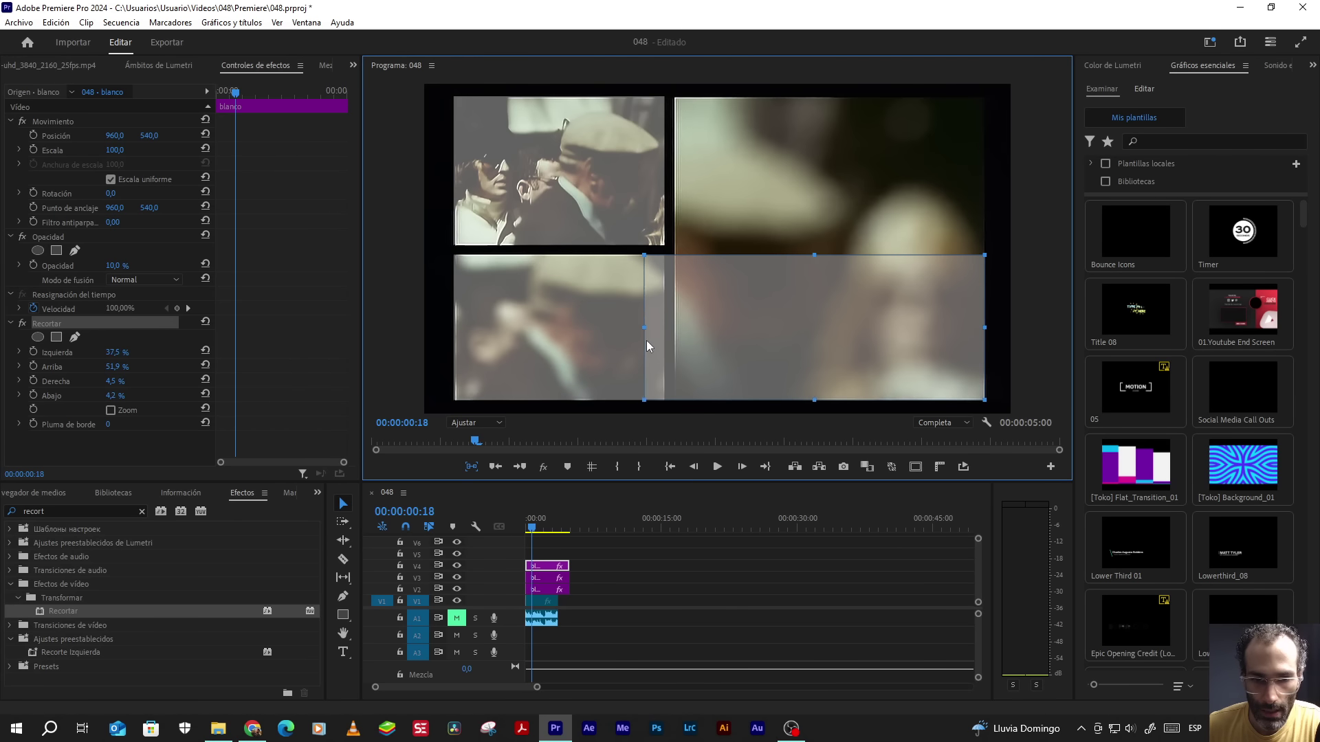
left_click_drag(832, 254, 827, 97)
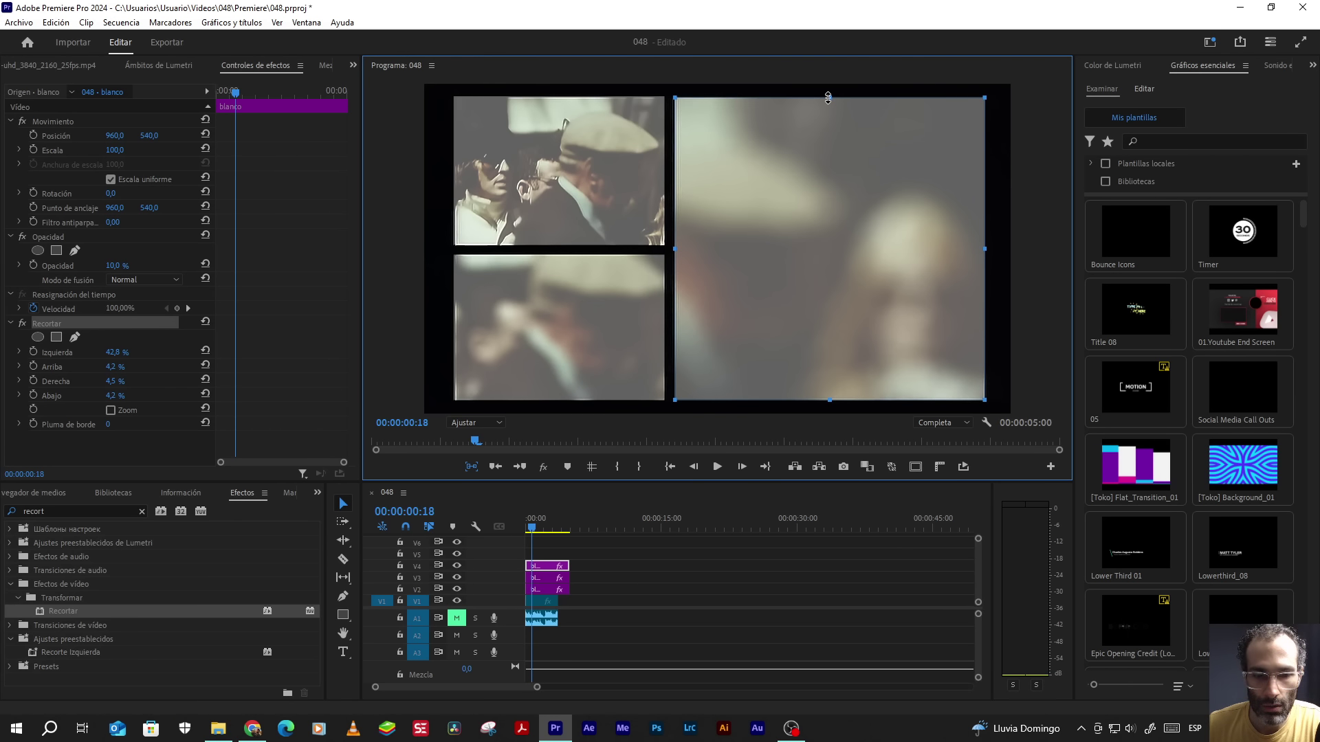
- Set the right panel's Crop Top to 3.8% to match the top-left panel
left_click(542, 592)
left_click(110, 367)
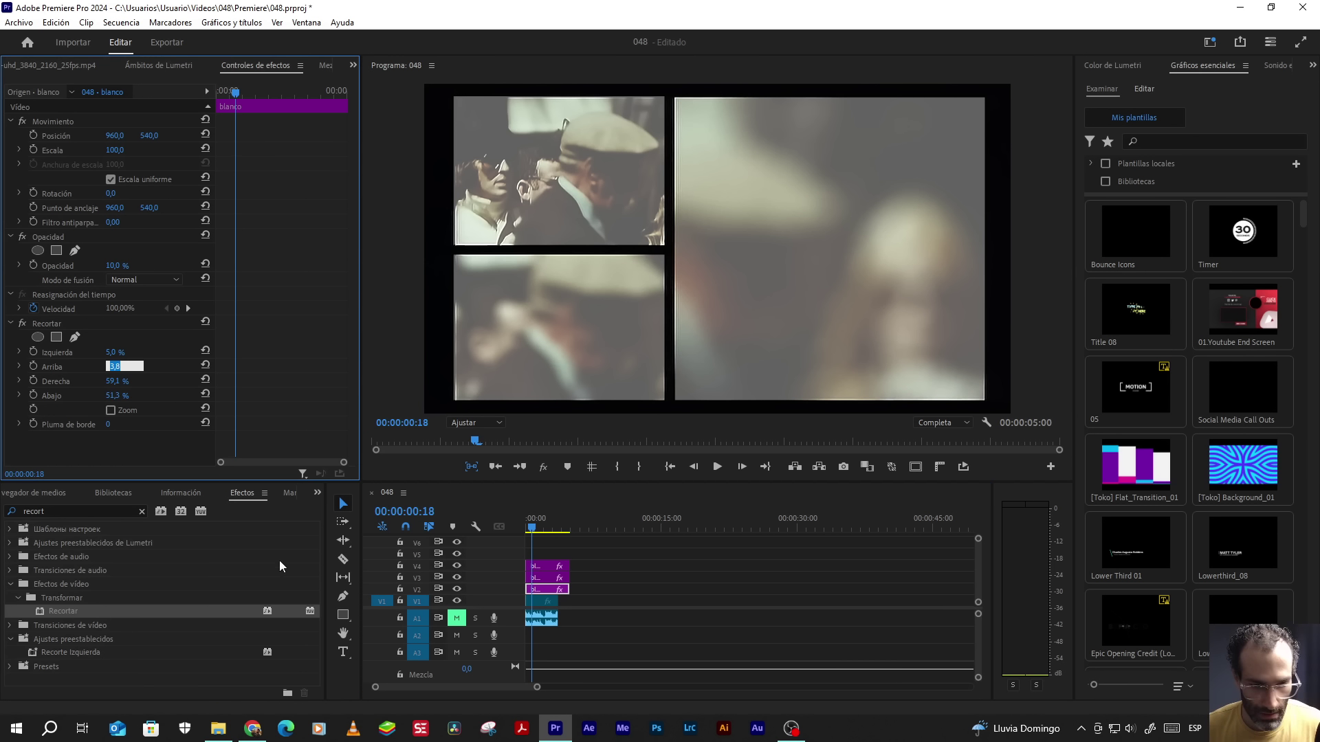
left_click(546, 566)
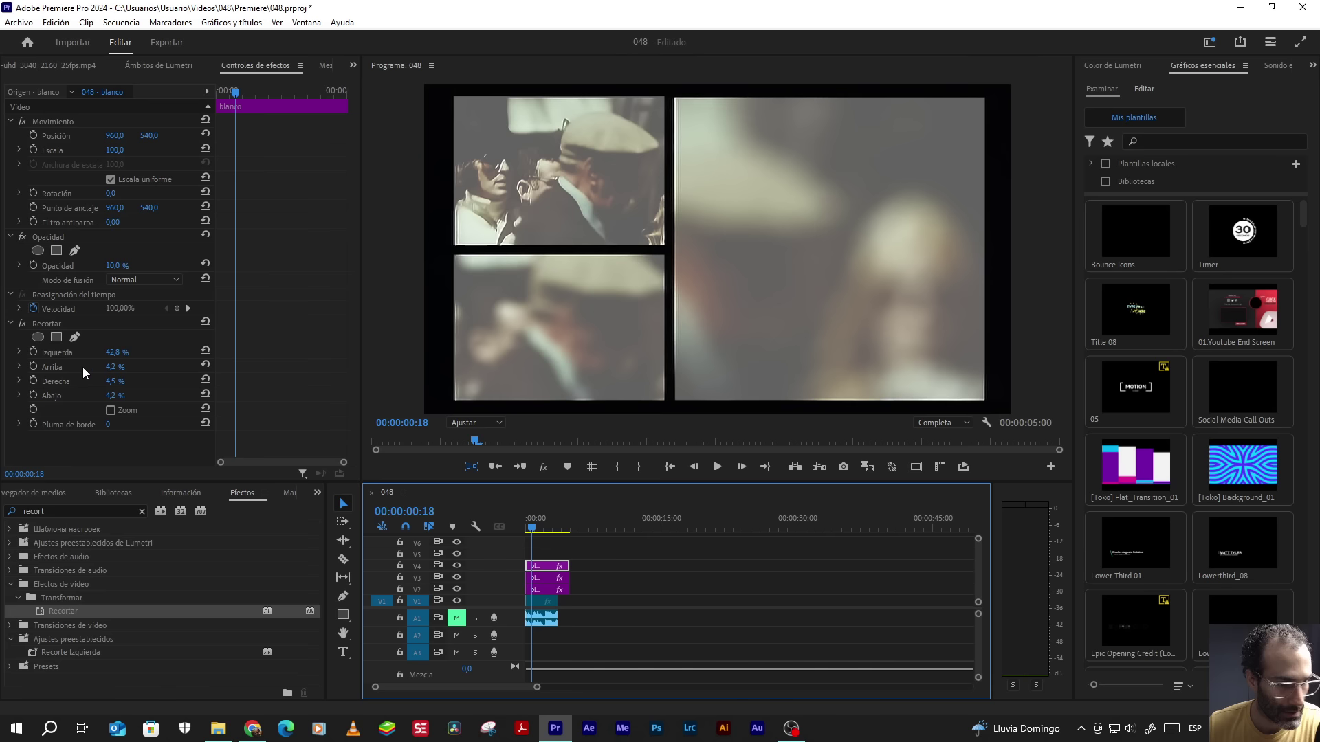
left_click(116, 366)
type("3,8")
key("Return")
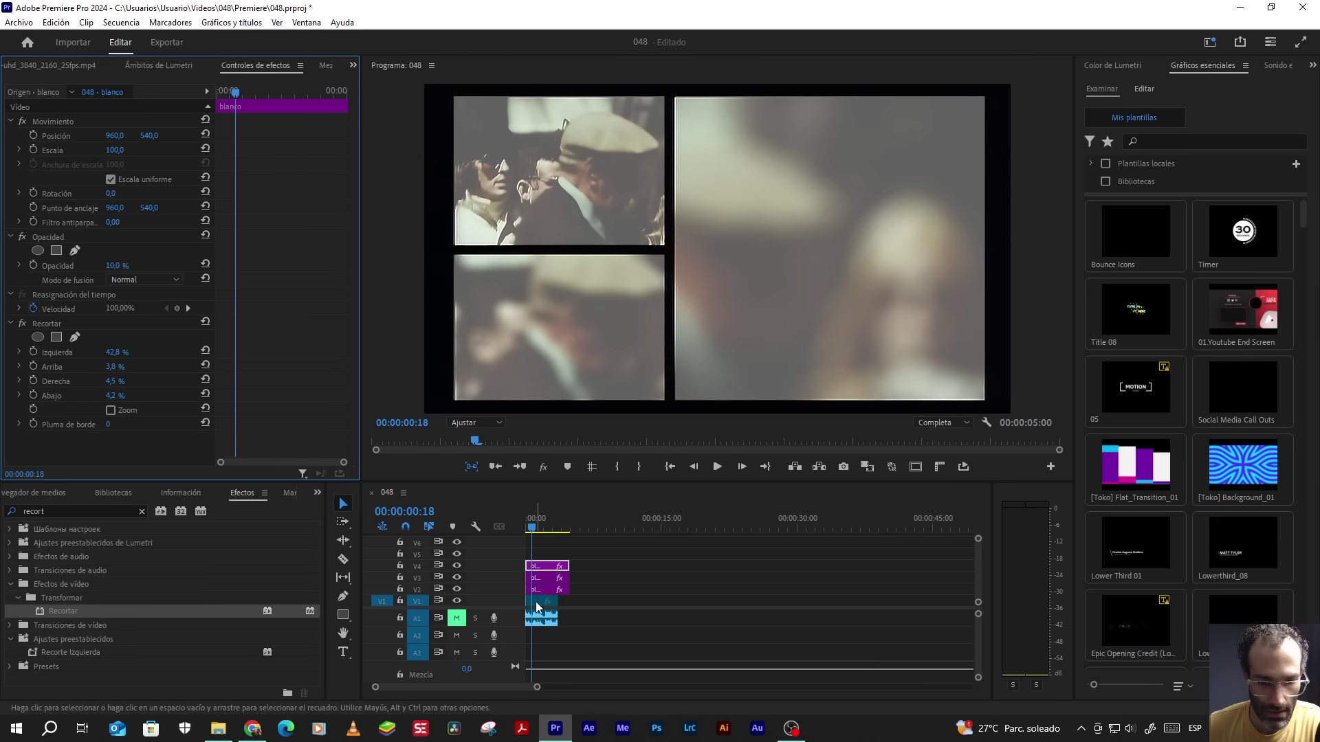
left_click(462, 605)
- Set the V4, V3 and V2 panel mattes to 100% opacity, then select all three clips
left_click(458, 602)
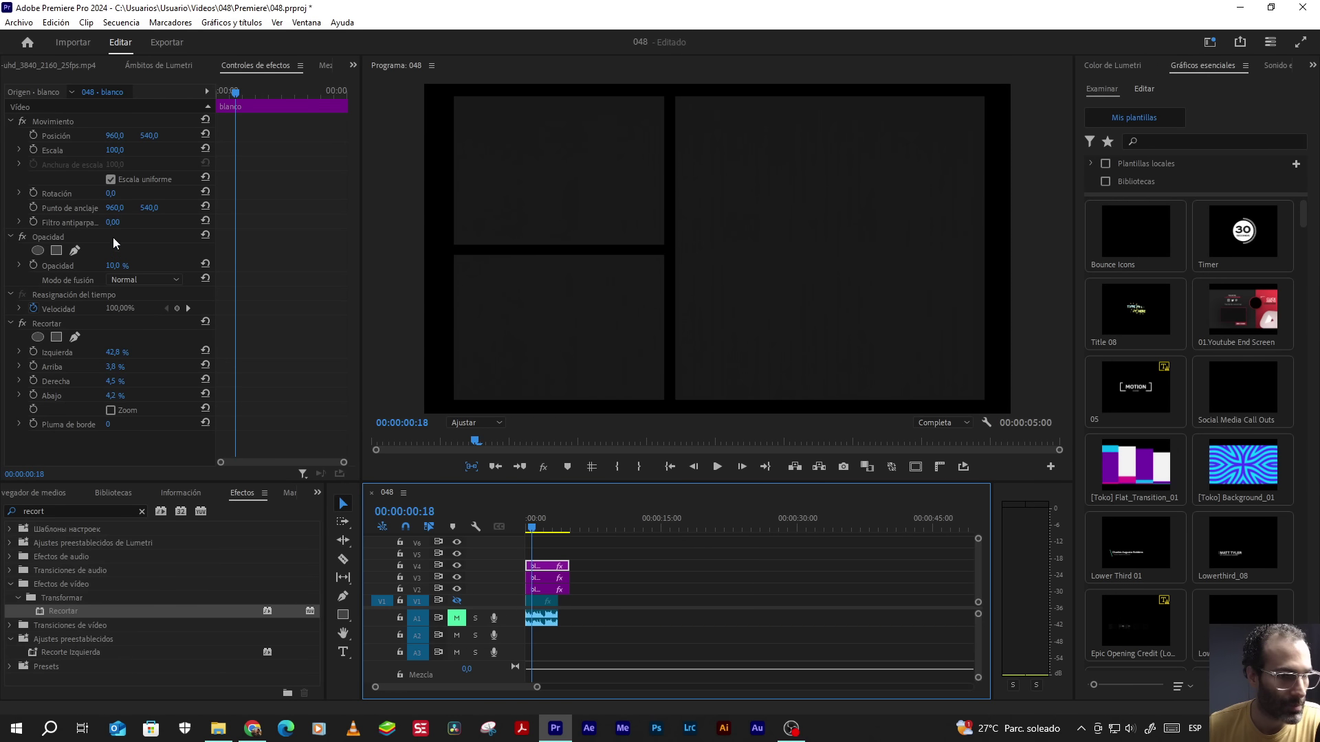
left_click_drag(112, 267, 180, 268)
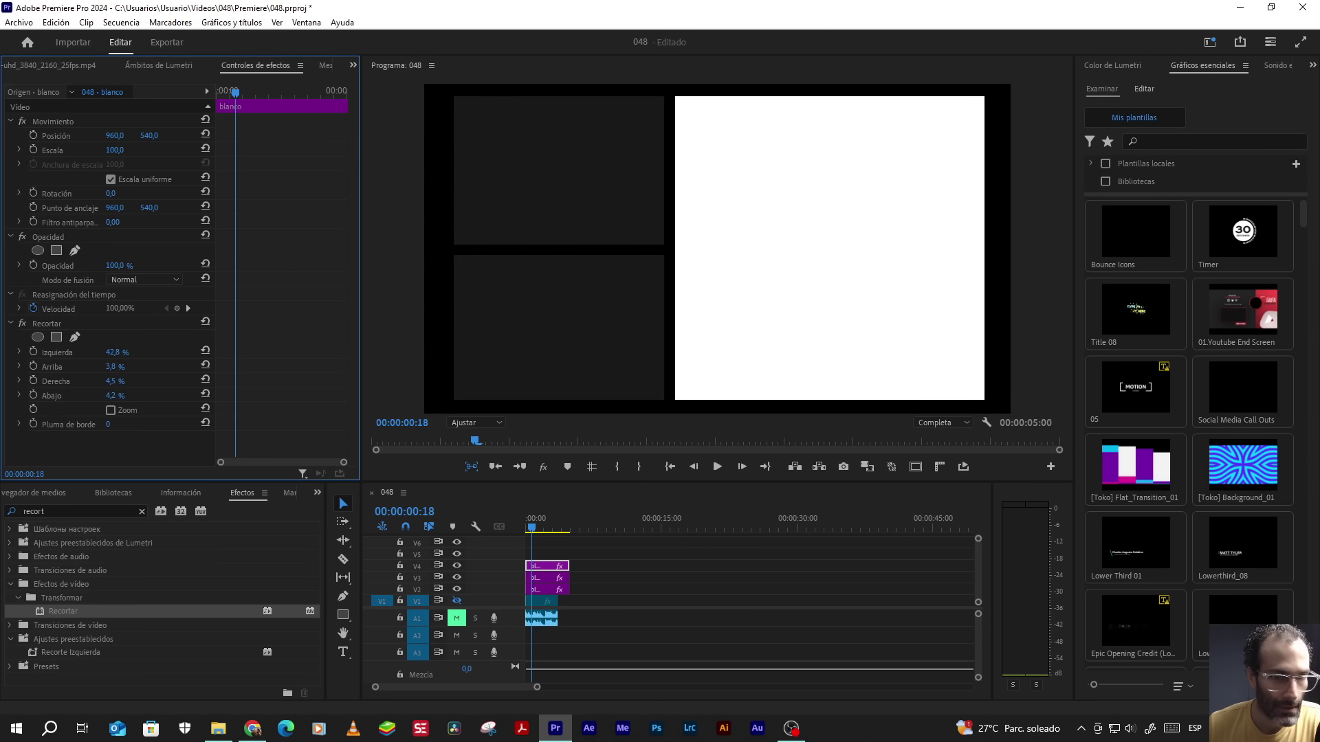
left_click(543, 577)
left_click_drag(112, 266, 165, 265)
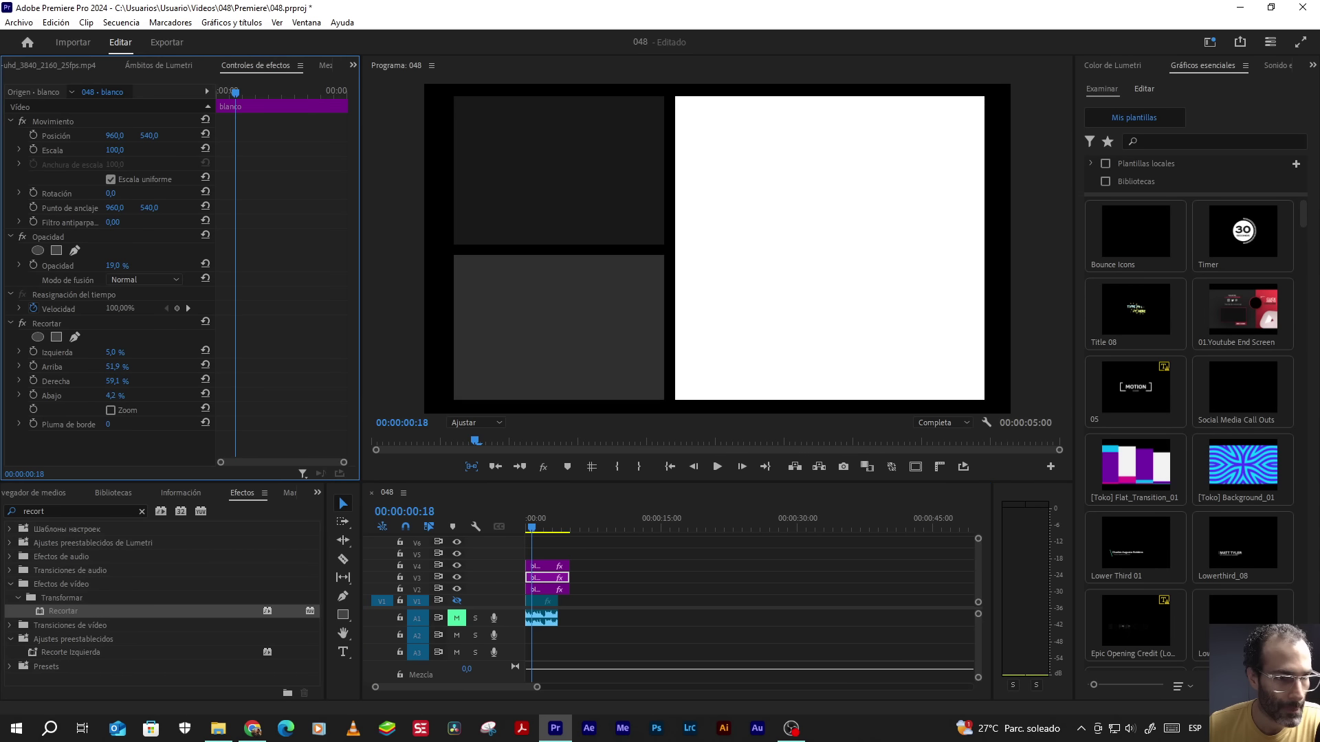
left_click(541, 588)
left_click_drag(111, 265, 165, 265)
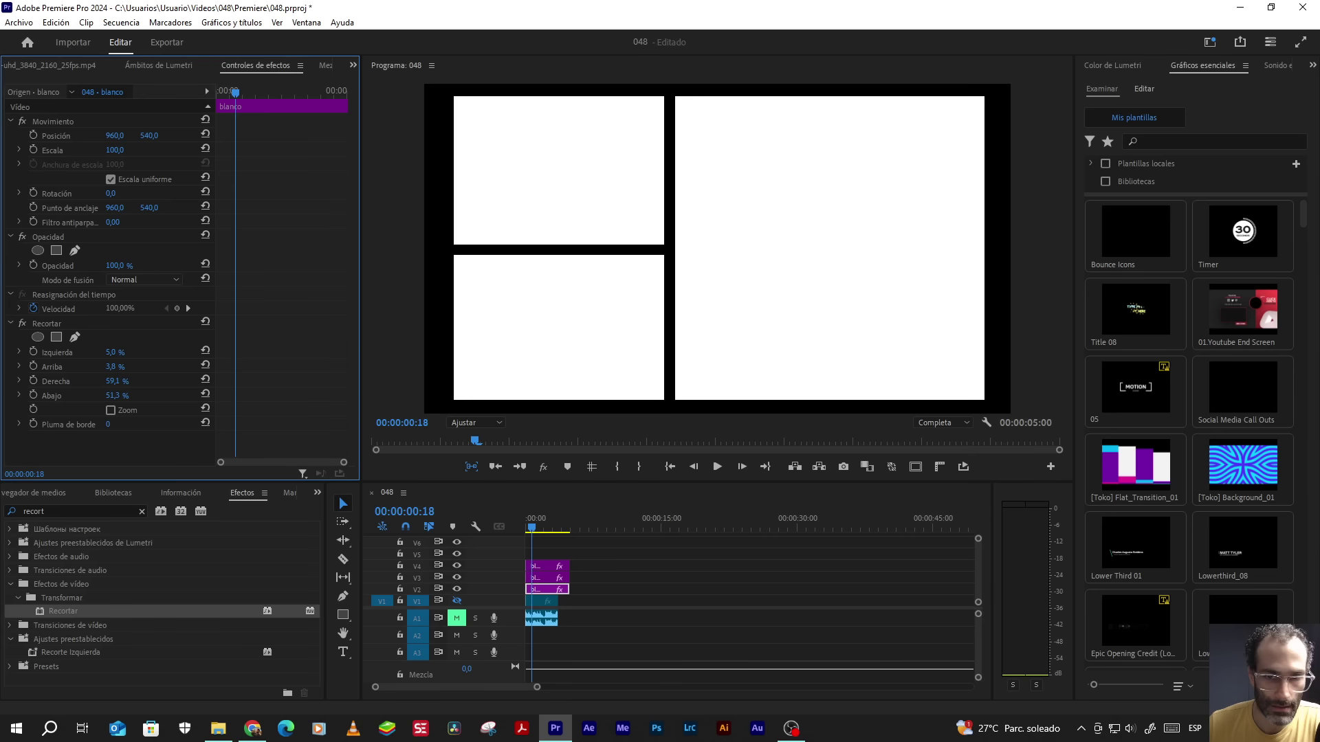
left_click(457, 601)
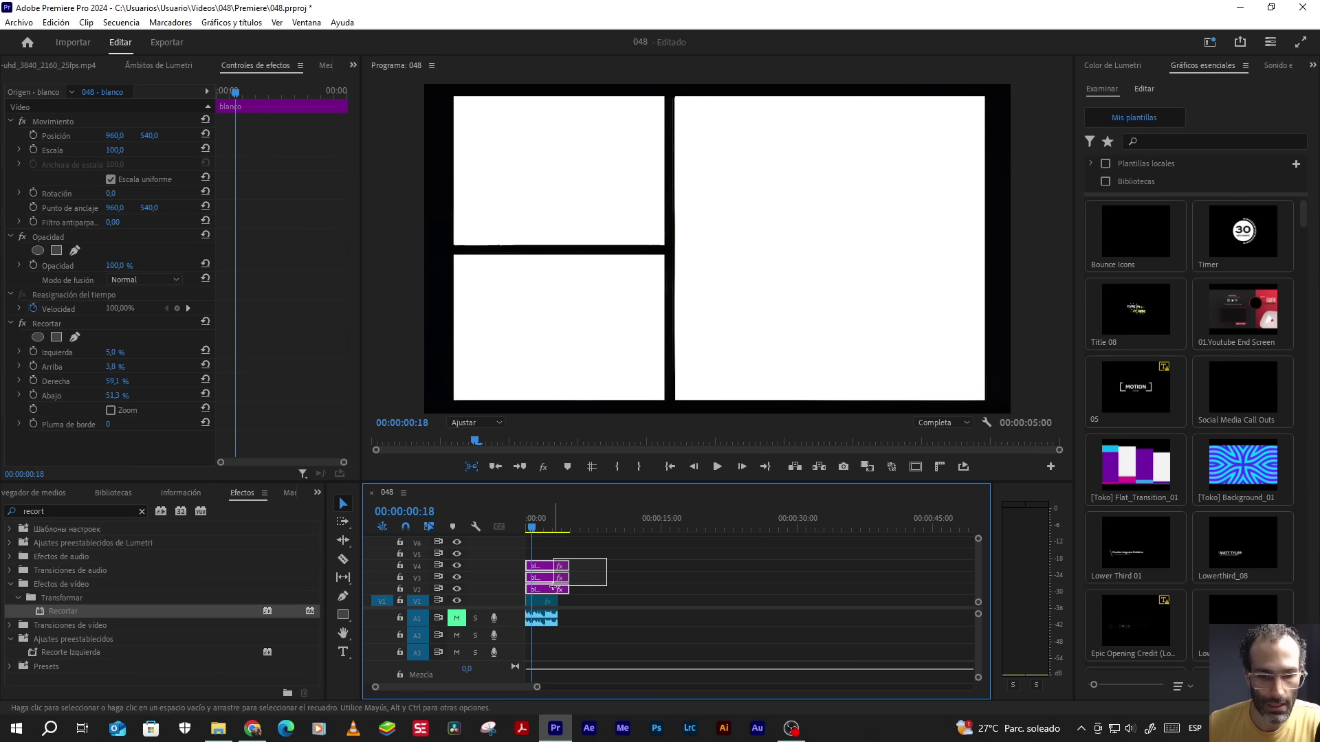
mouse_move(607, 560)
left_mouse_down()
mouse_move(550, 593)
mouse_move(866, 577)
left_mouse_up()
- Trim the panel clips to start about five seconds in and shift them up to V4–V6
left_click_drag(530, 577, 579, 579)
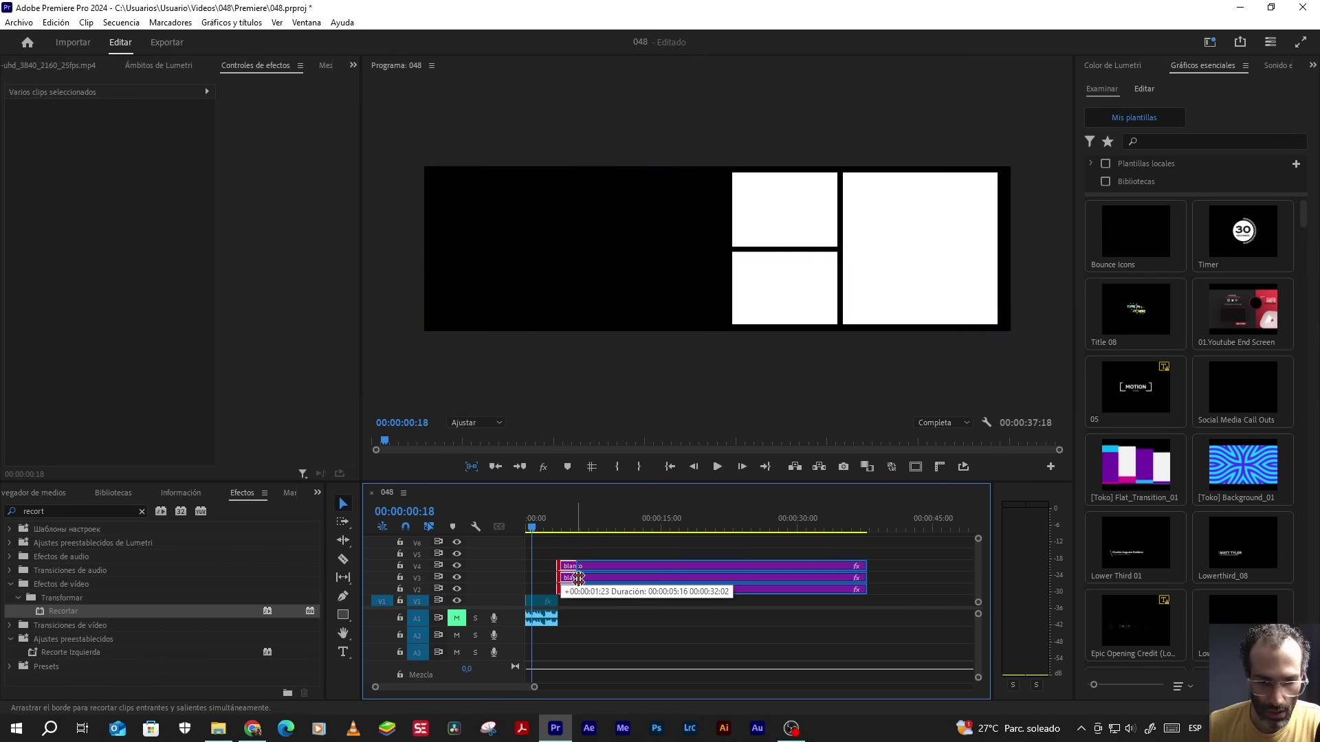
left_click(556, 578)
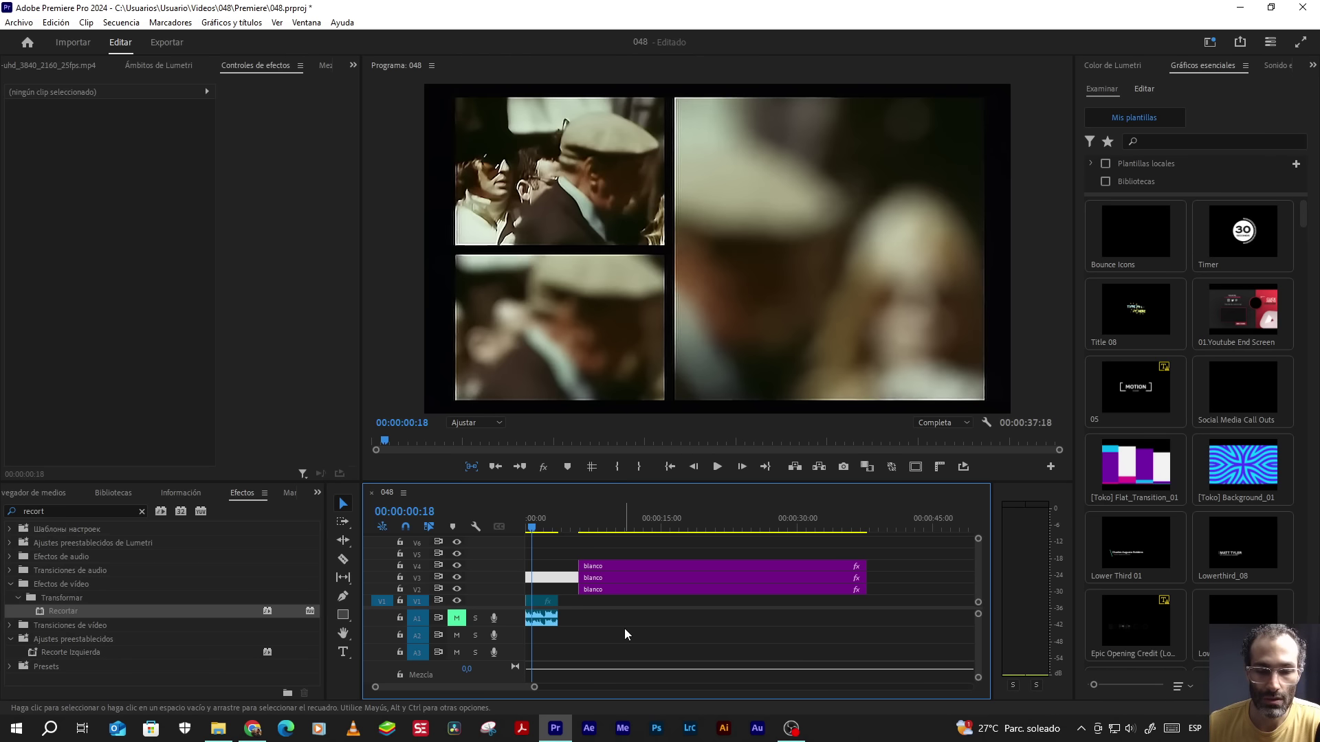
left_click(604, 548)
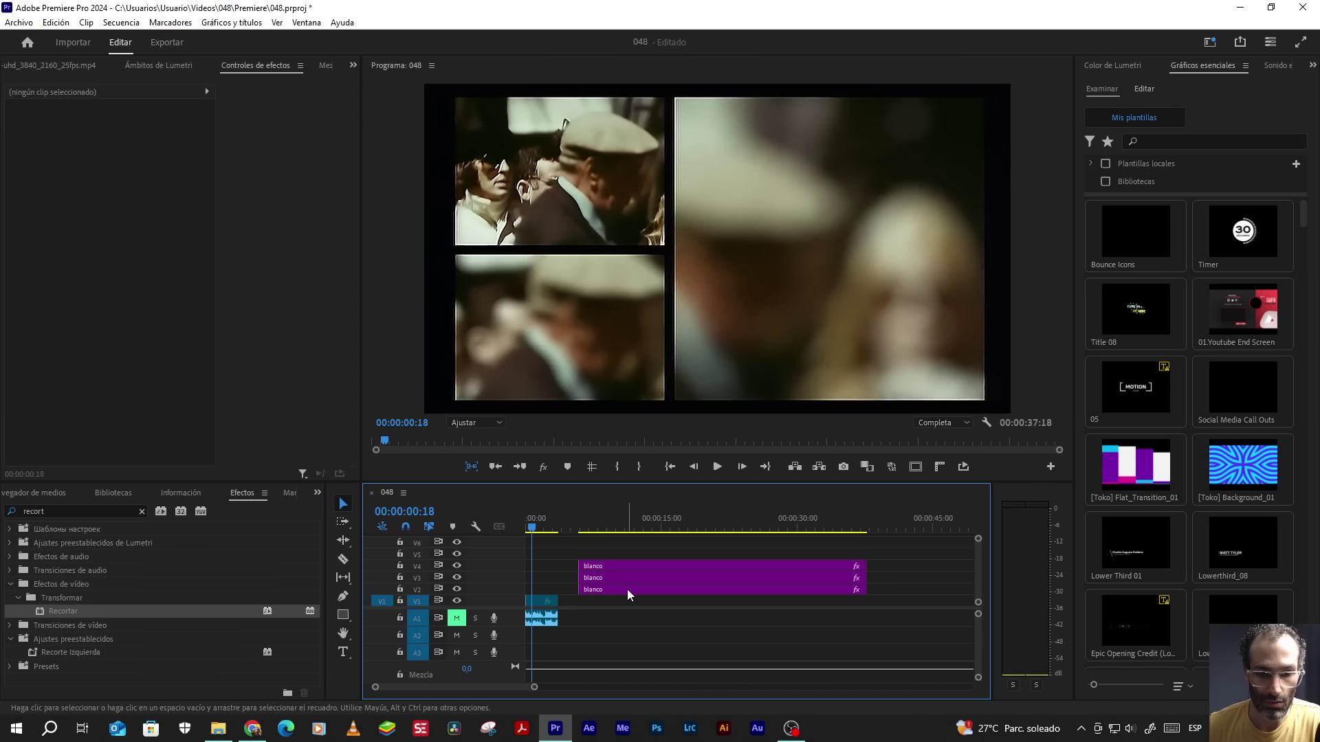
left_click(568, 589)
left_click(567, 578)
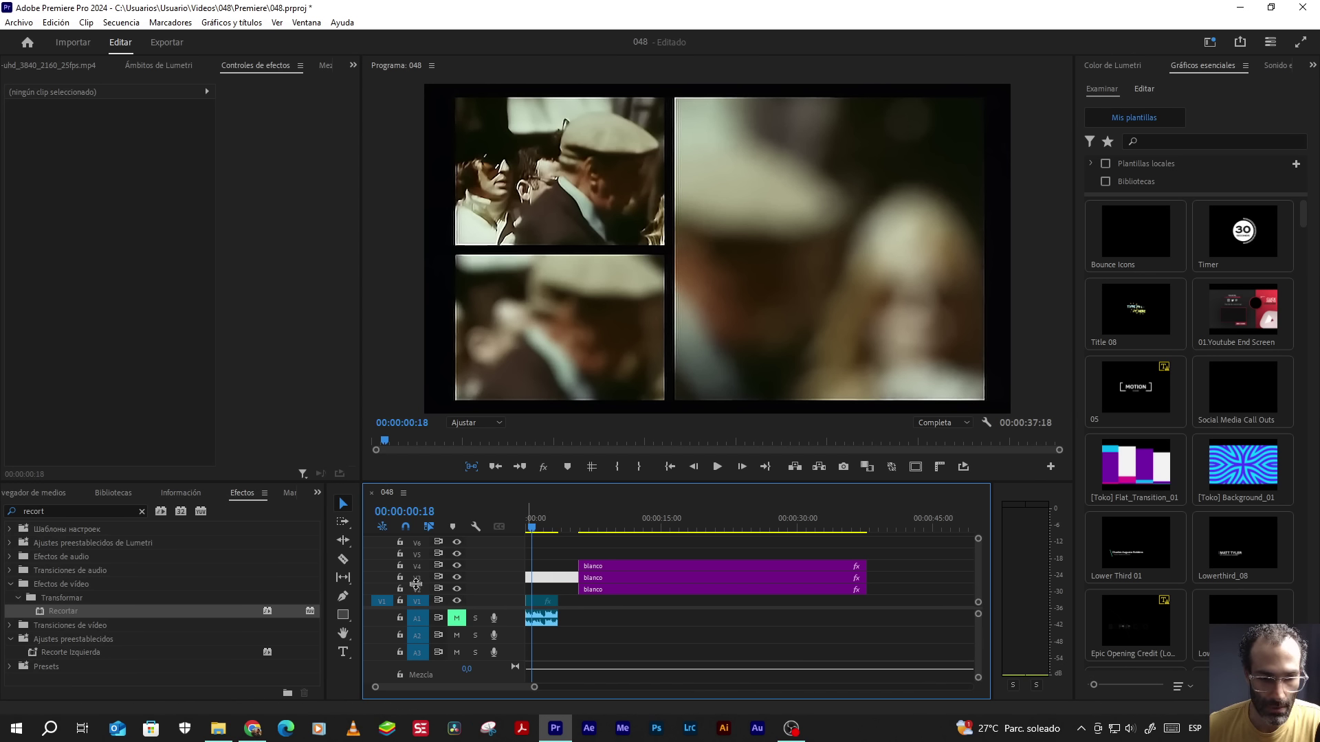
mouse_move(565, 561)
left_mouse_down()
mouse_move(600, 591)
mouse_move(596, 568)
left_mouse_up()
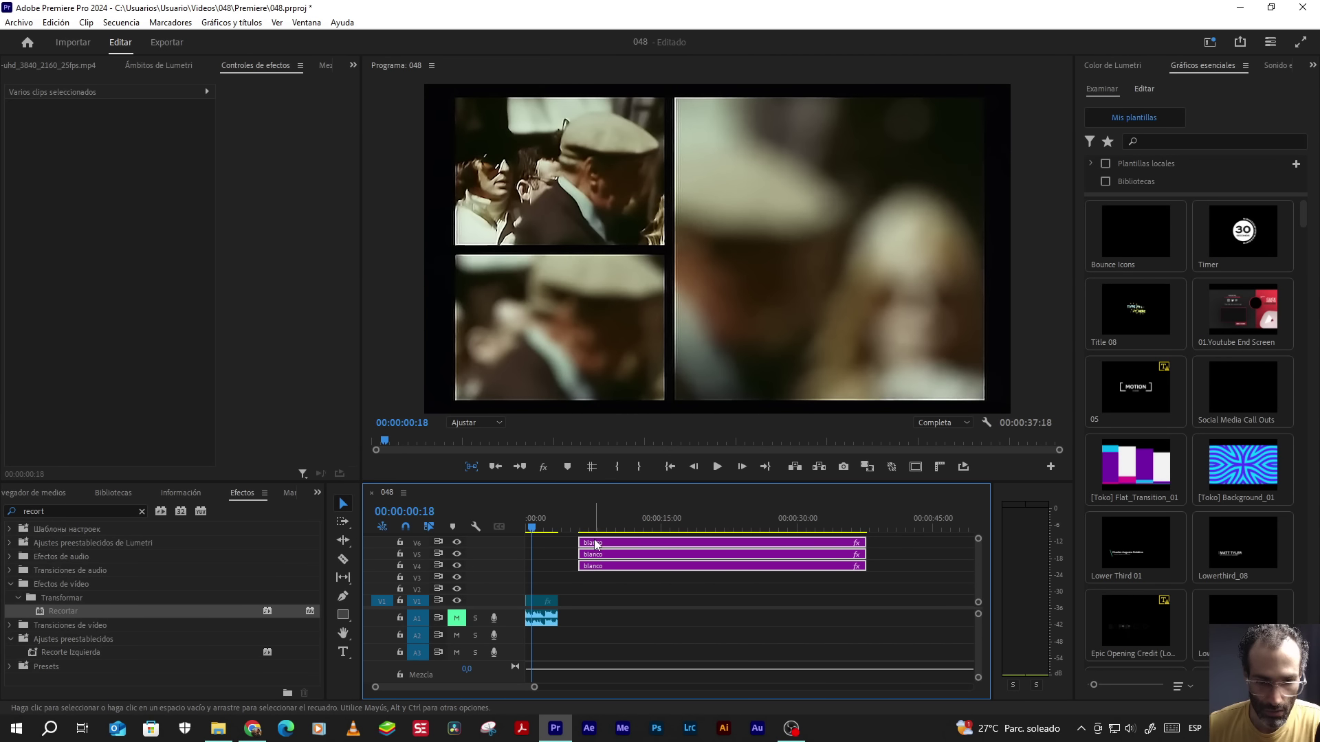
left_click(596, 582)
left_click(608, 532)
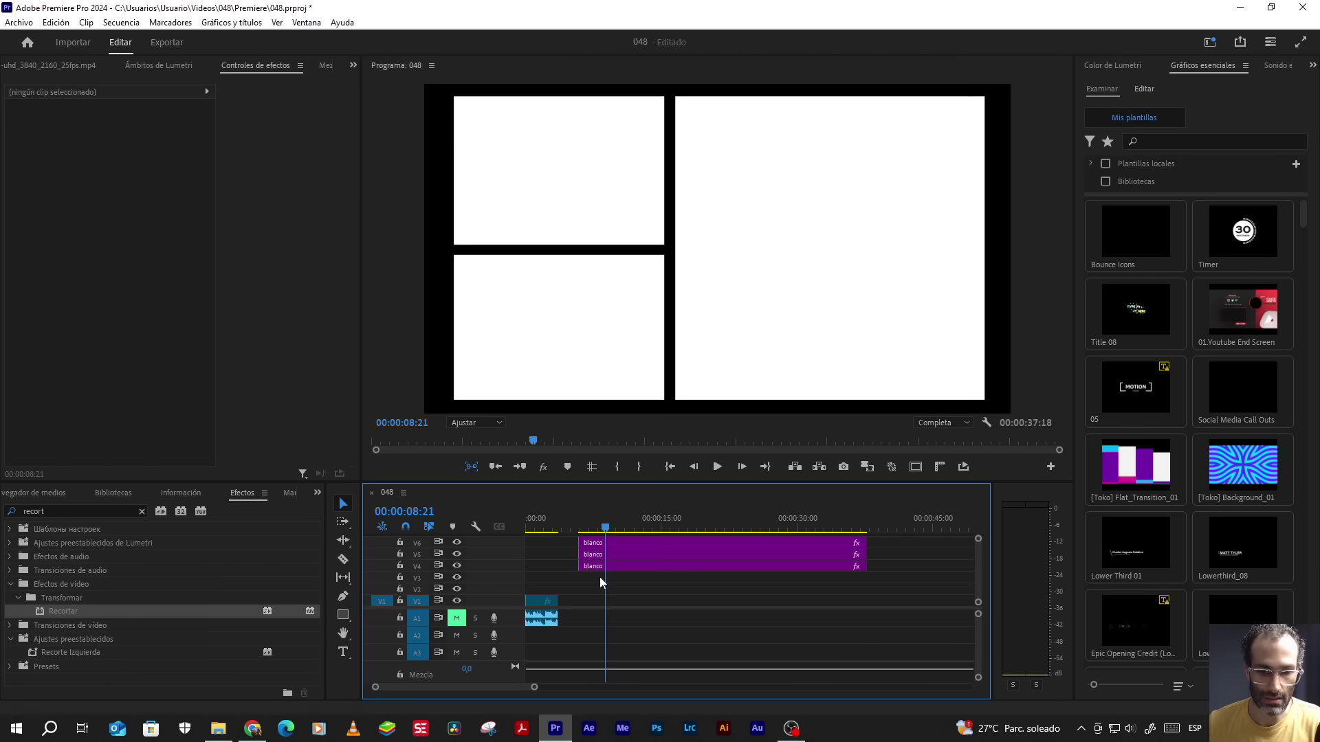
left_click(570, 531)
- Clear the Effects search and switch to the Project panel
left_click(131, 531)
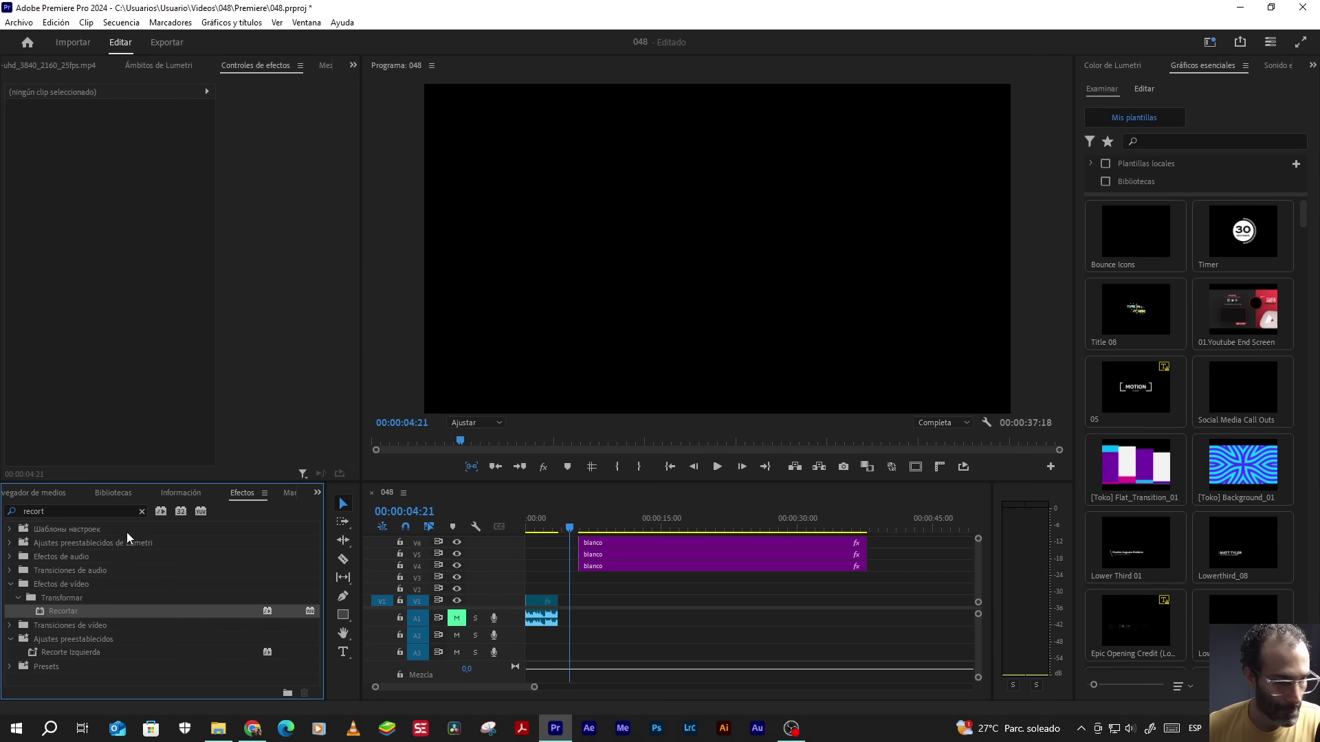
left_click(142, 511)
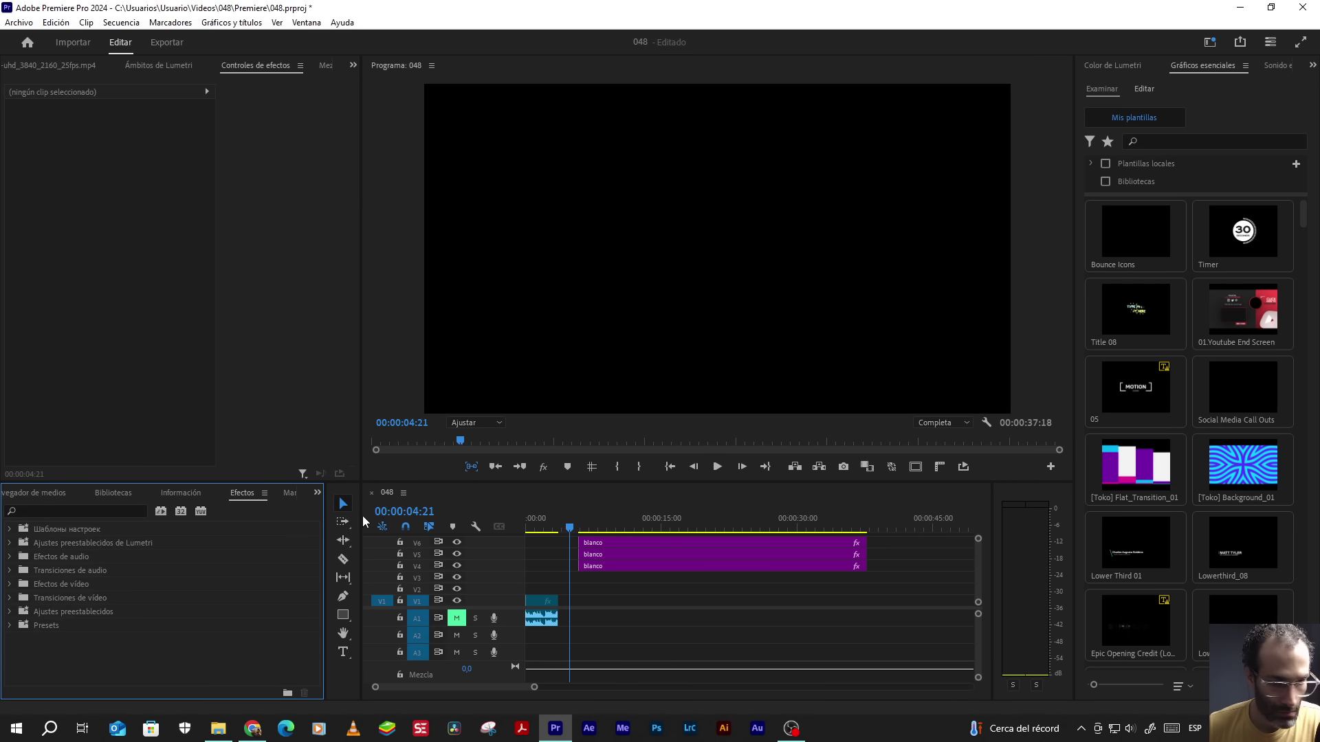
left_click(317, 493)
left_click(323, 514)
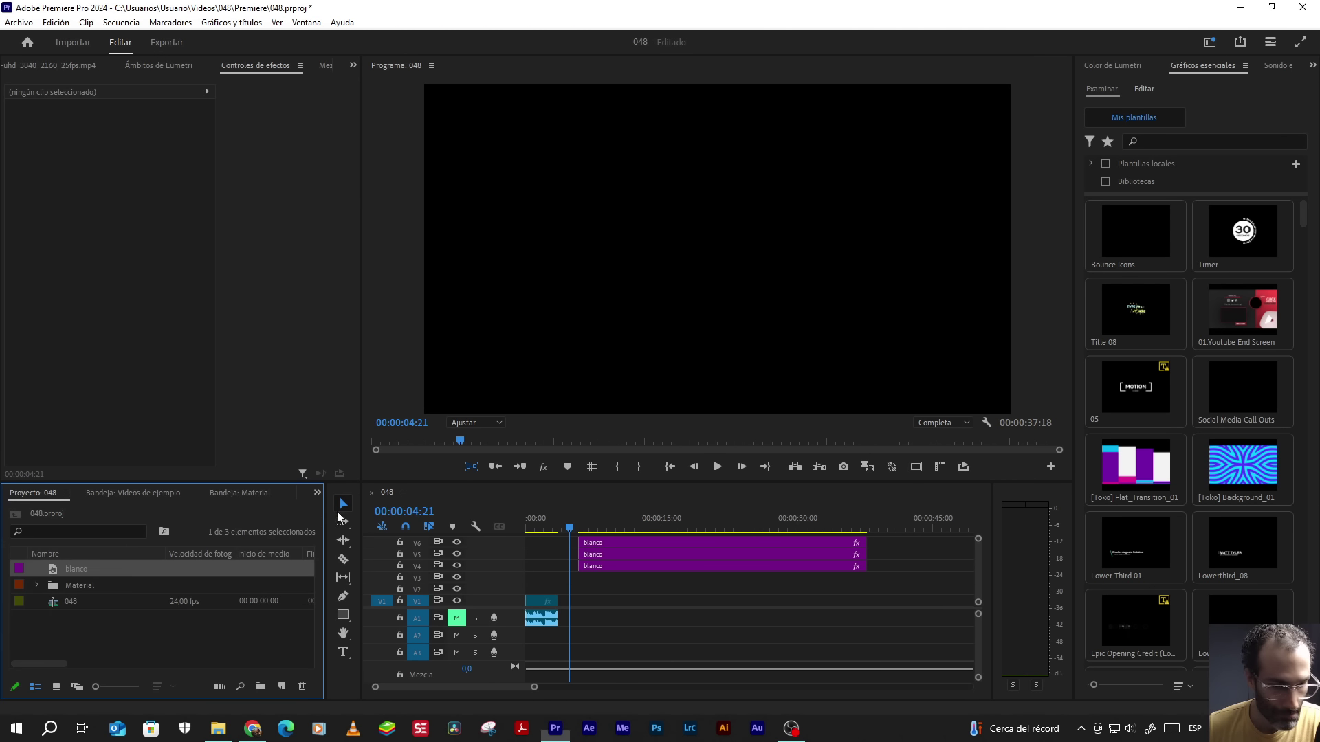
- Open the Material bin's Videos de ejemplo folder and preview the first two sample clips
double_click(56, 587)
double_click(57, 570)
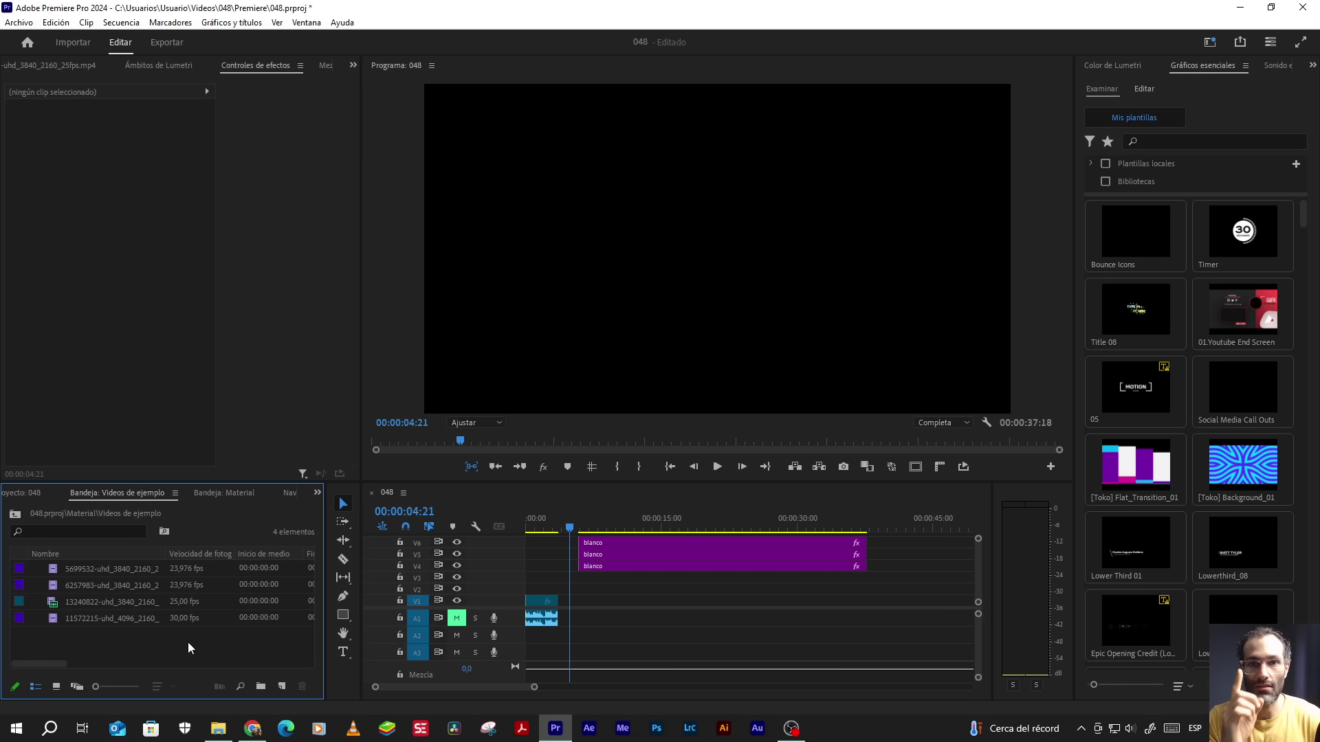
double_click(56, 567)
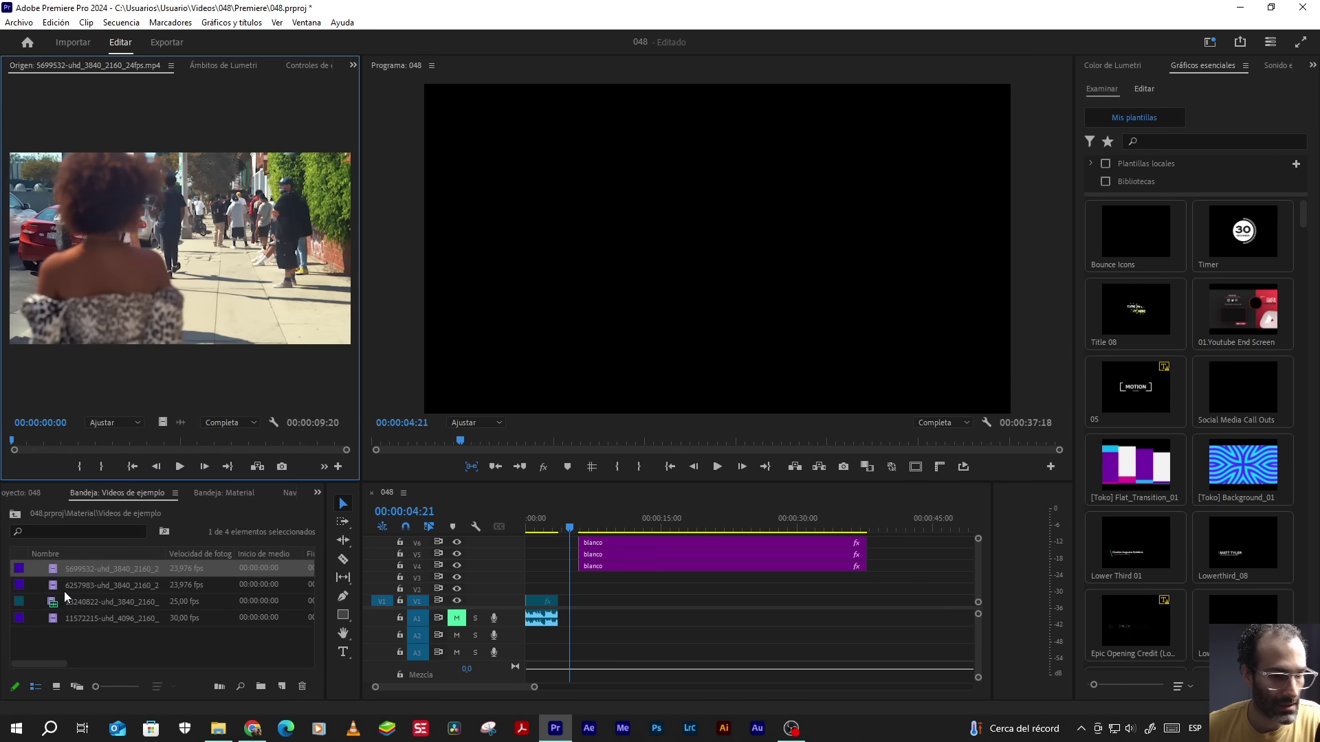
double_click(81, 583)
- Preview the third and fourth sample clips, then place clip 5699532 on track V1
left_click(75, 605)
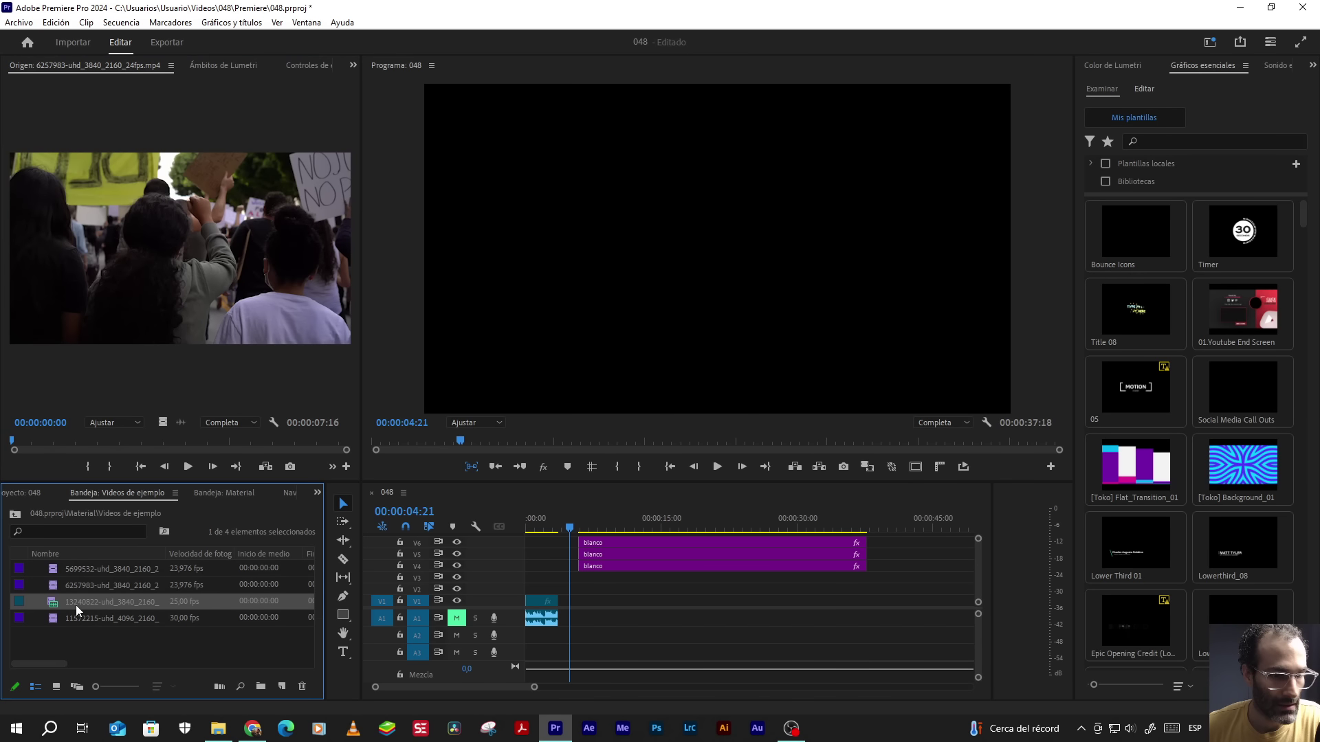
double_click(75, 605)
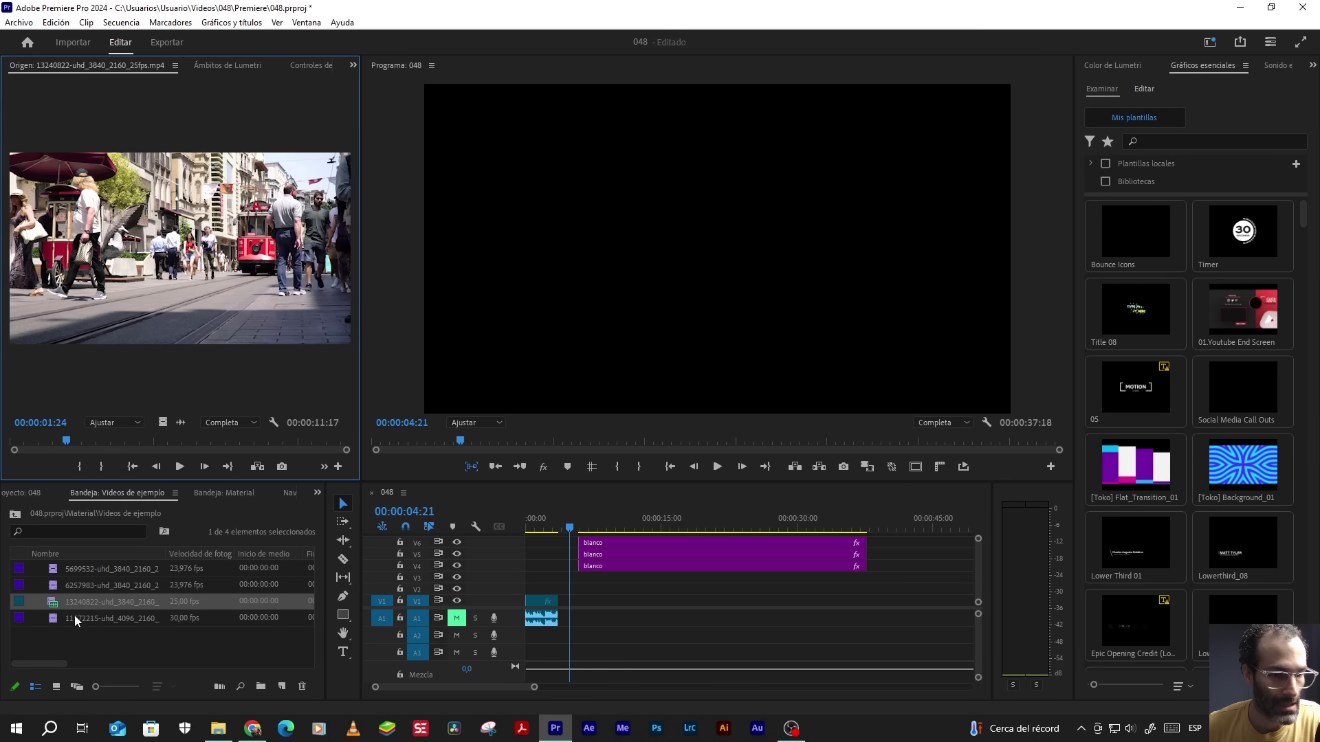
double_click(75, 617)
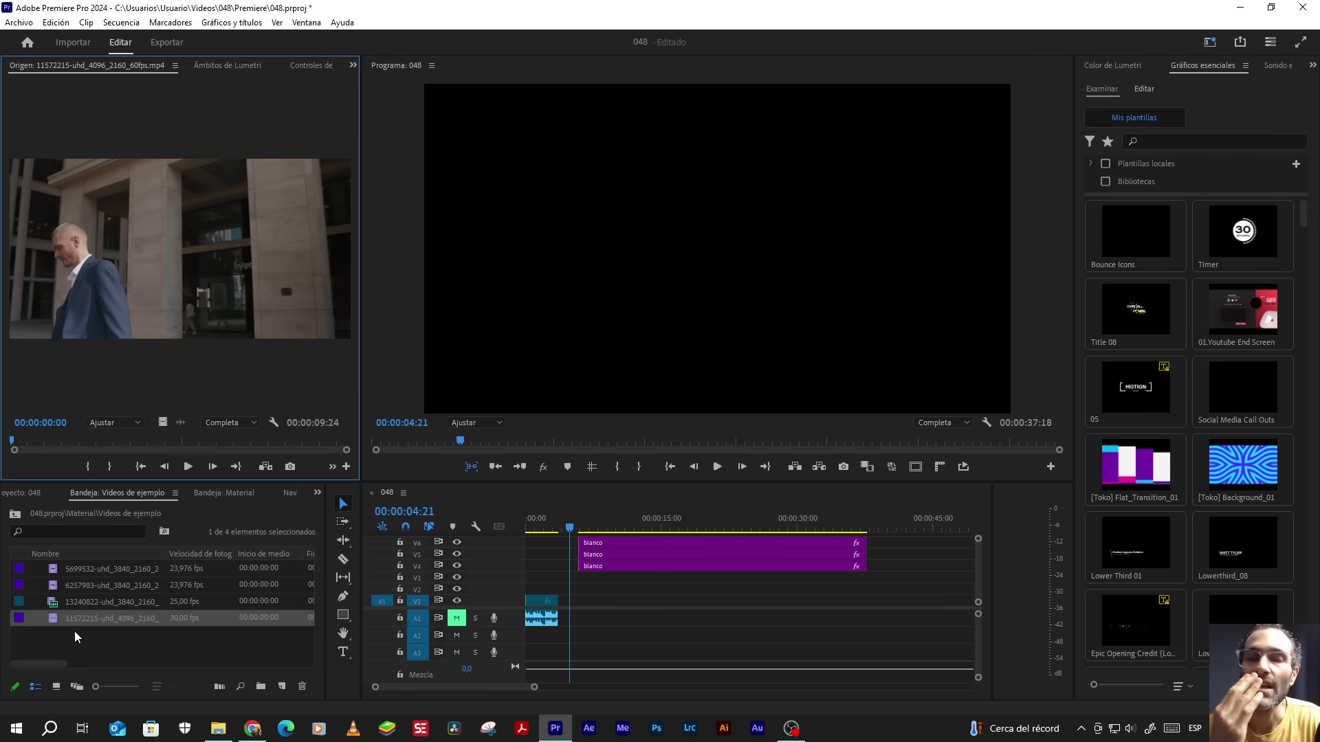
left_click(187, 467)
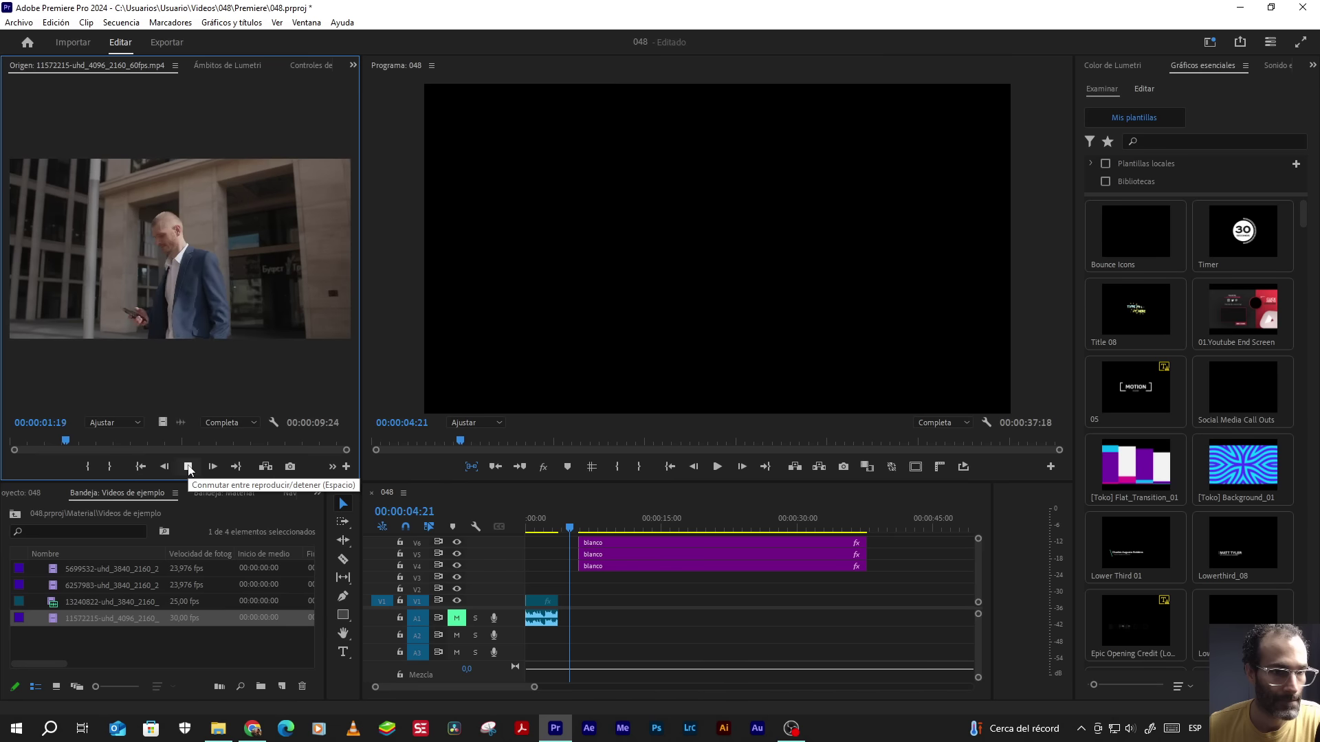
left_click(189, 466)
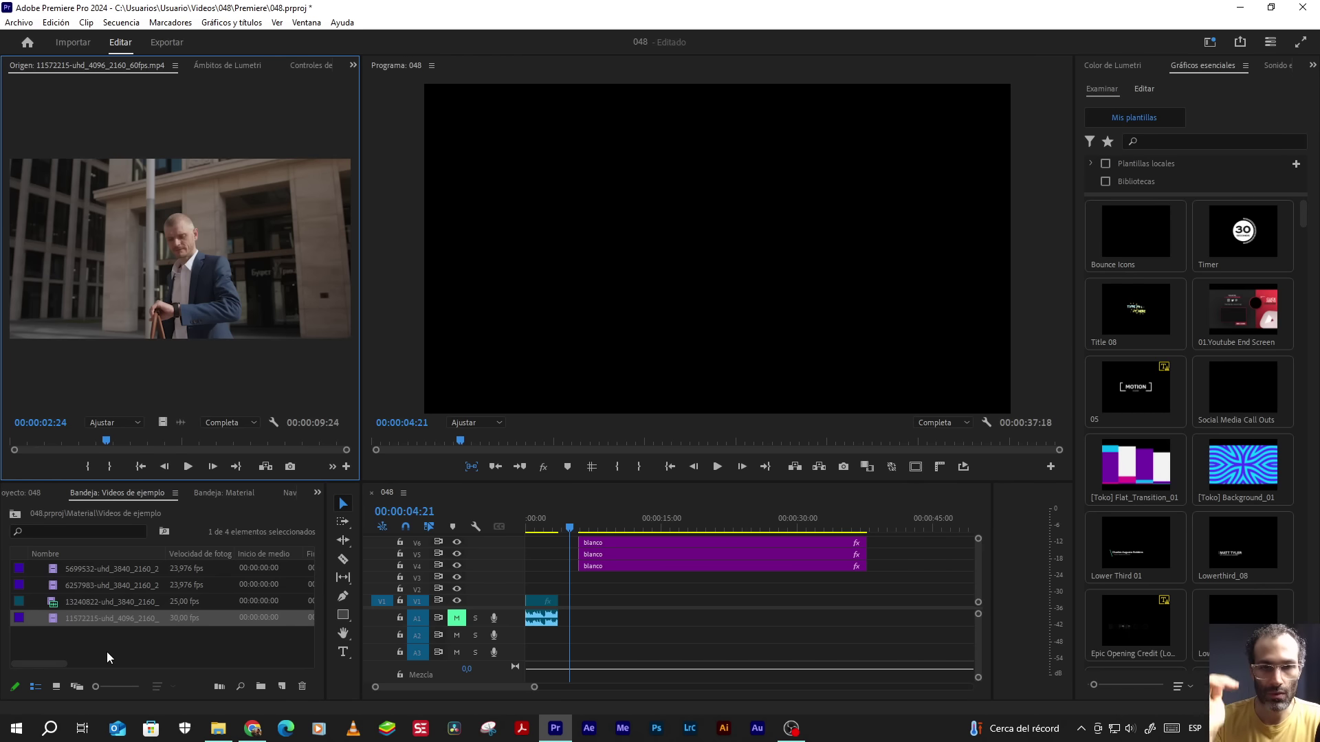
left_click_drag(78, 571, 581, 605)
- Add clip 6257983 to V2 and 13240822 to V3, hiding V4–V5 and parking at 08:16
left_click_drag(84, 585, 572, 590)
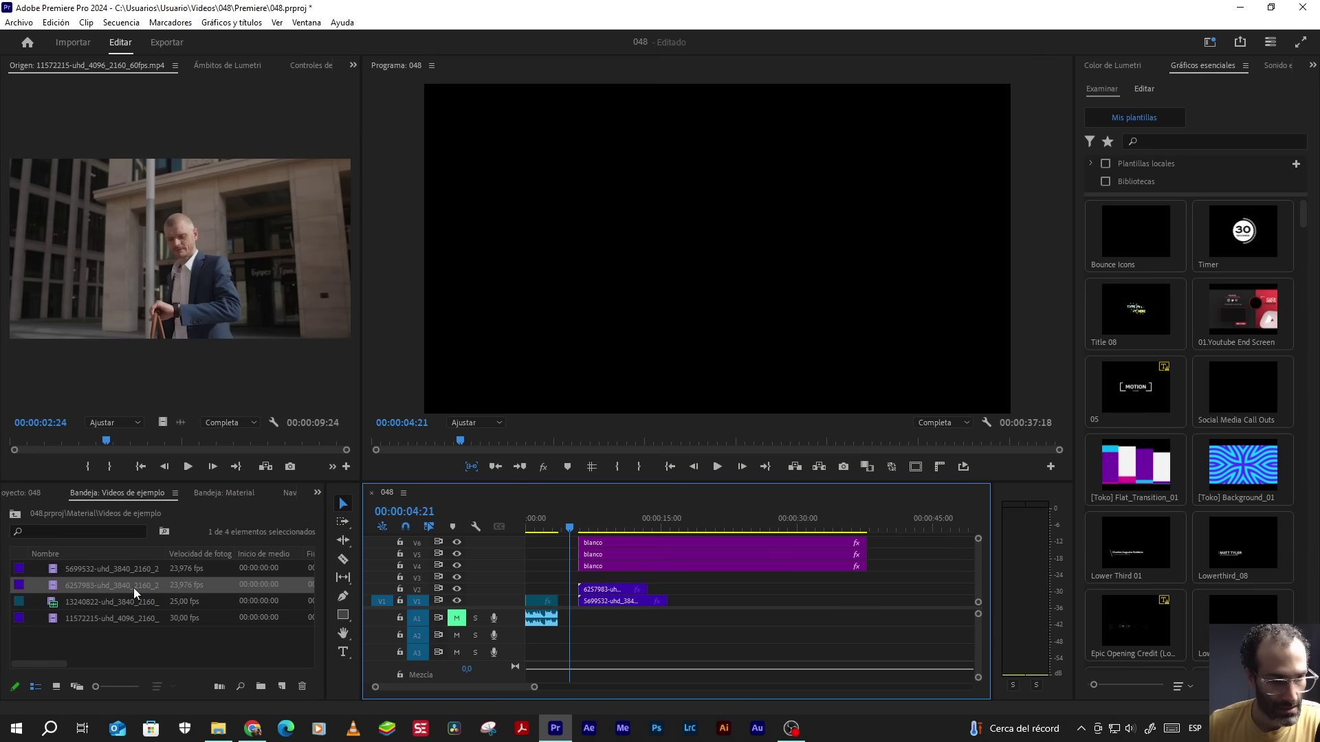
left_click(84, 600)
left_click_drag(84, 600, 155, 431)
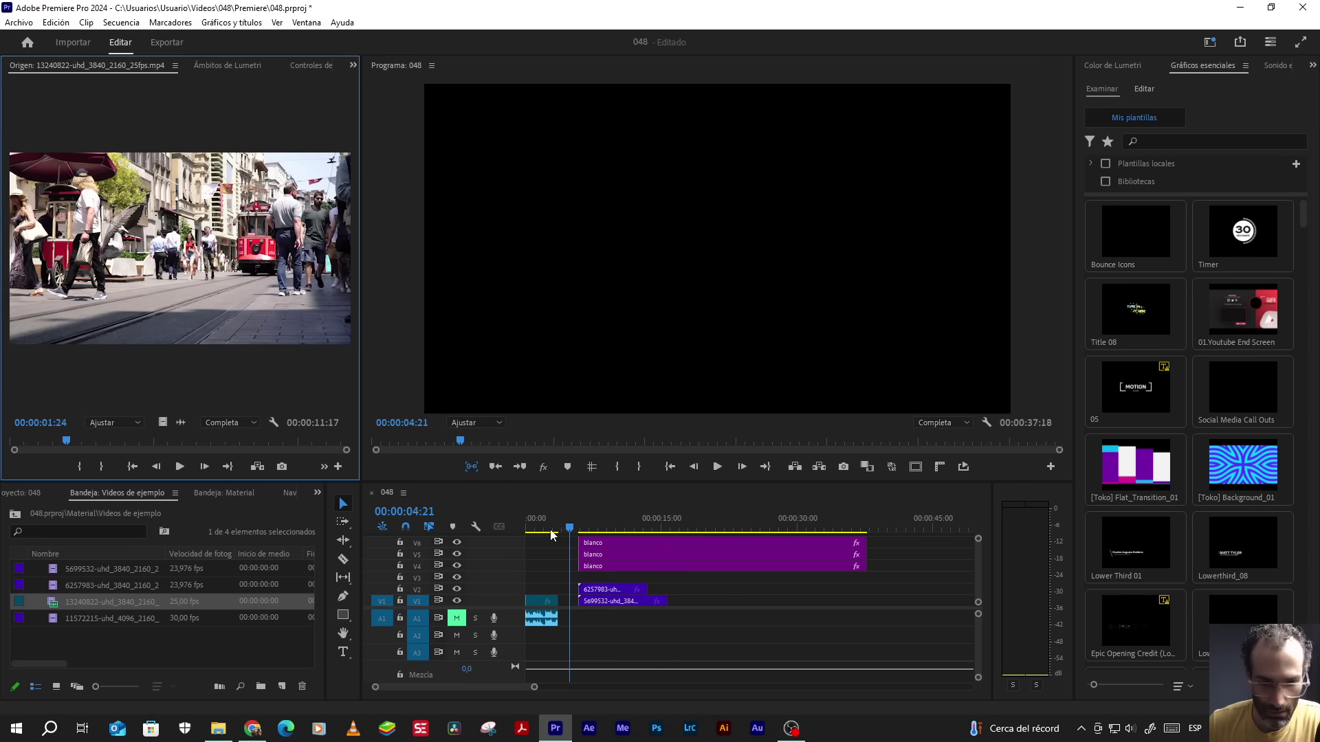
left_click_drag(553, 535, 581, 577)
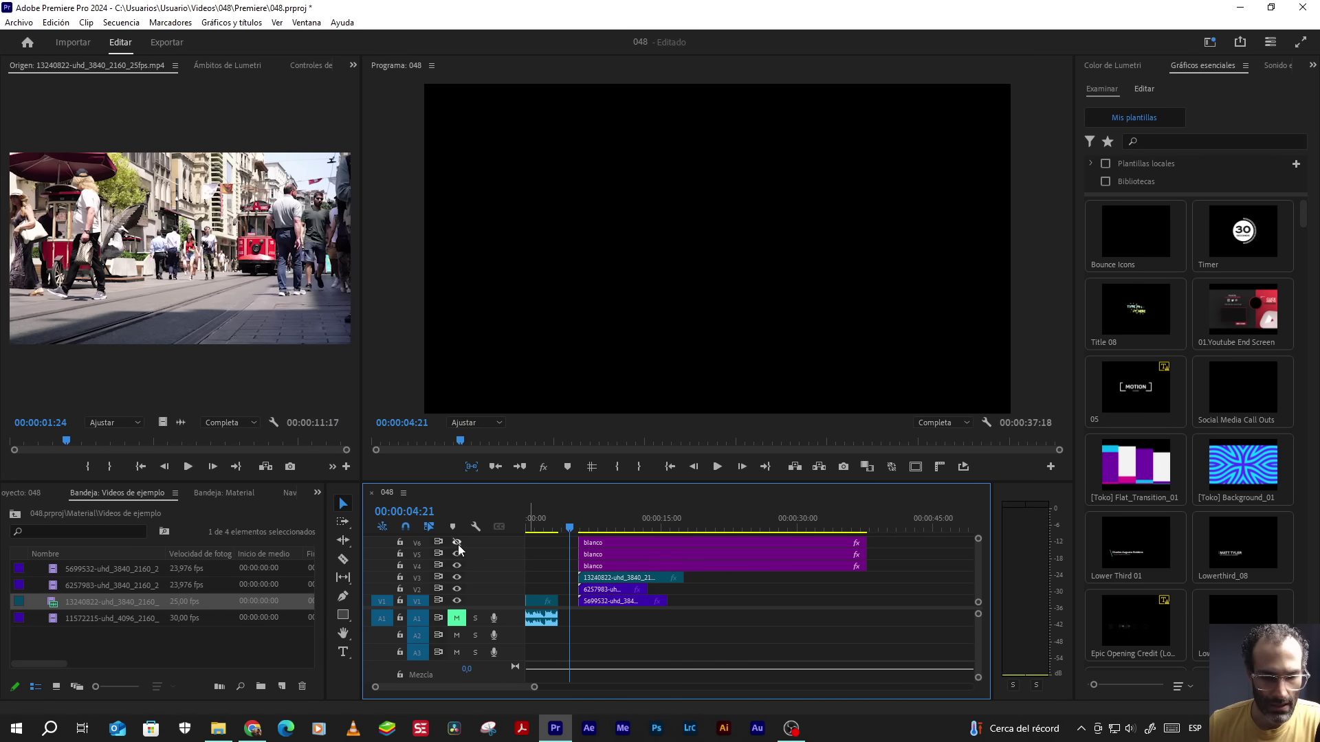
left_click_drag(457, 544, 456, 567)
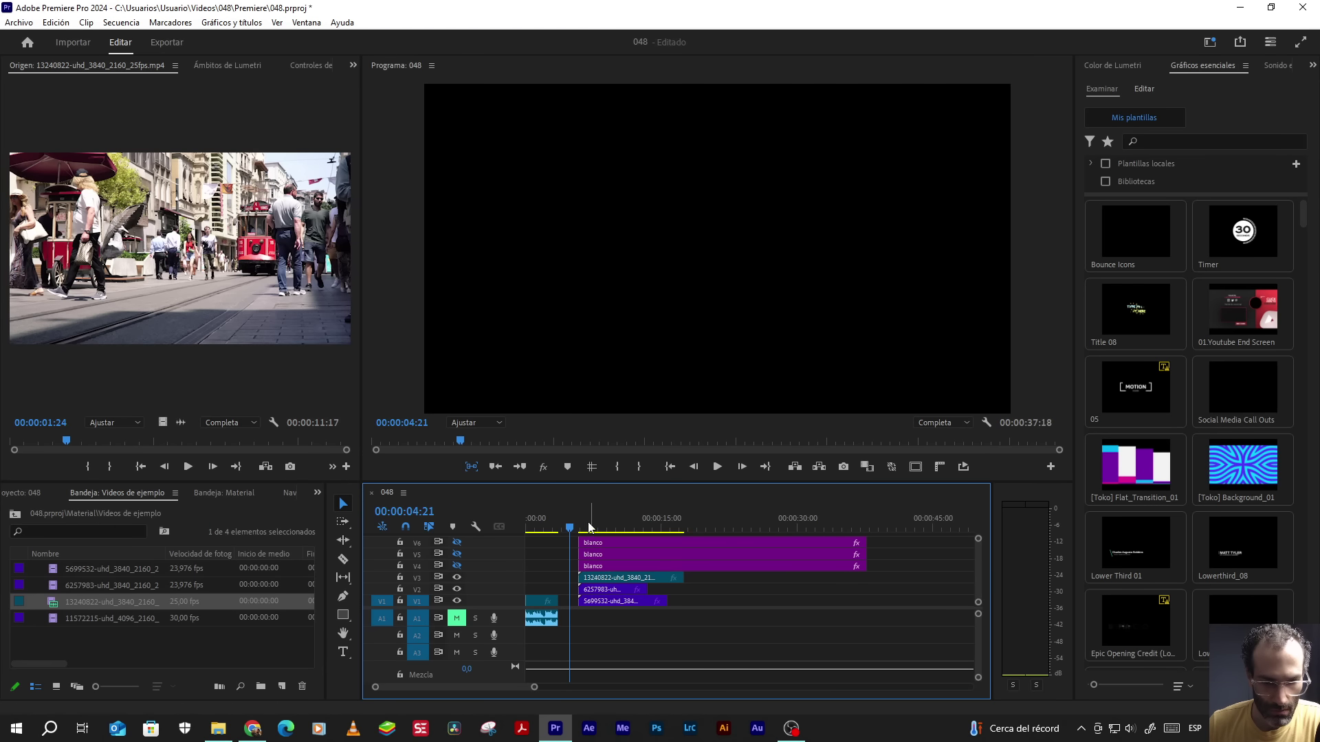
left_click_drag(589, 528, 604, 528)
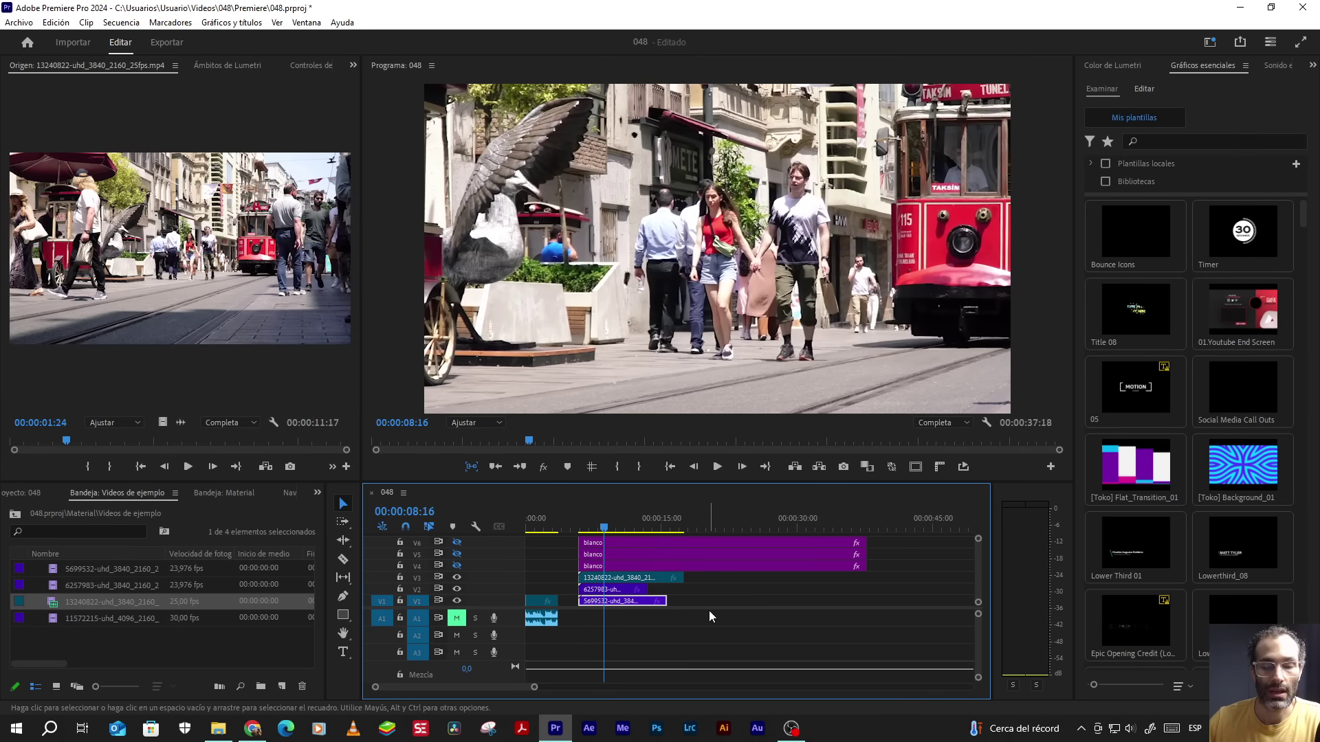
- Apply Escalar a tamaño de fotograma to the street clips on V1–V3
left_click_drag(700, 603, 622, 584)
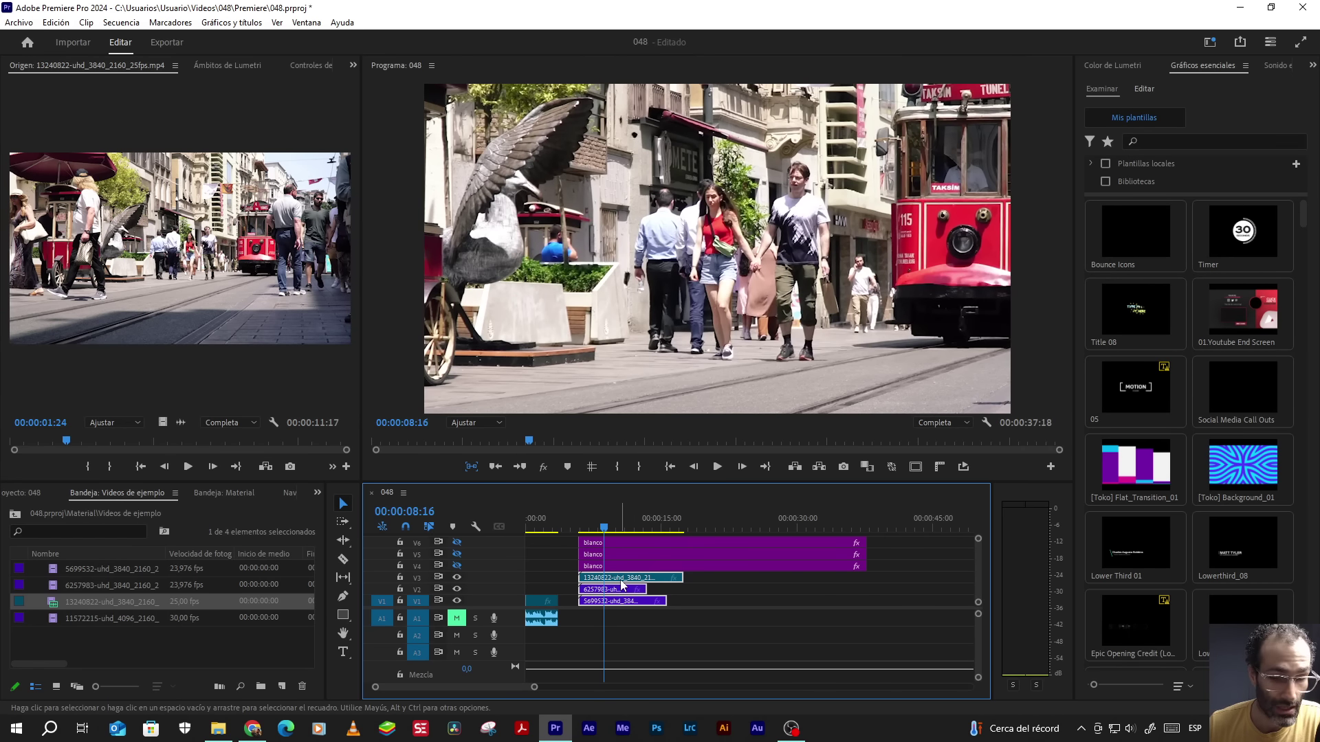
right_click(622, 585)
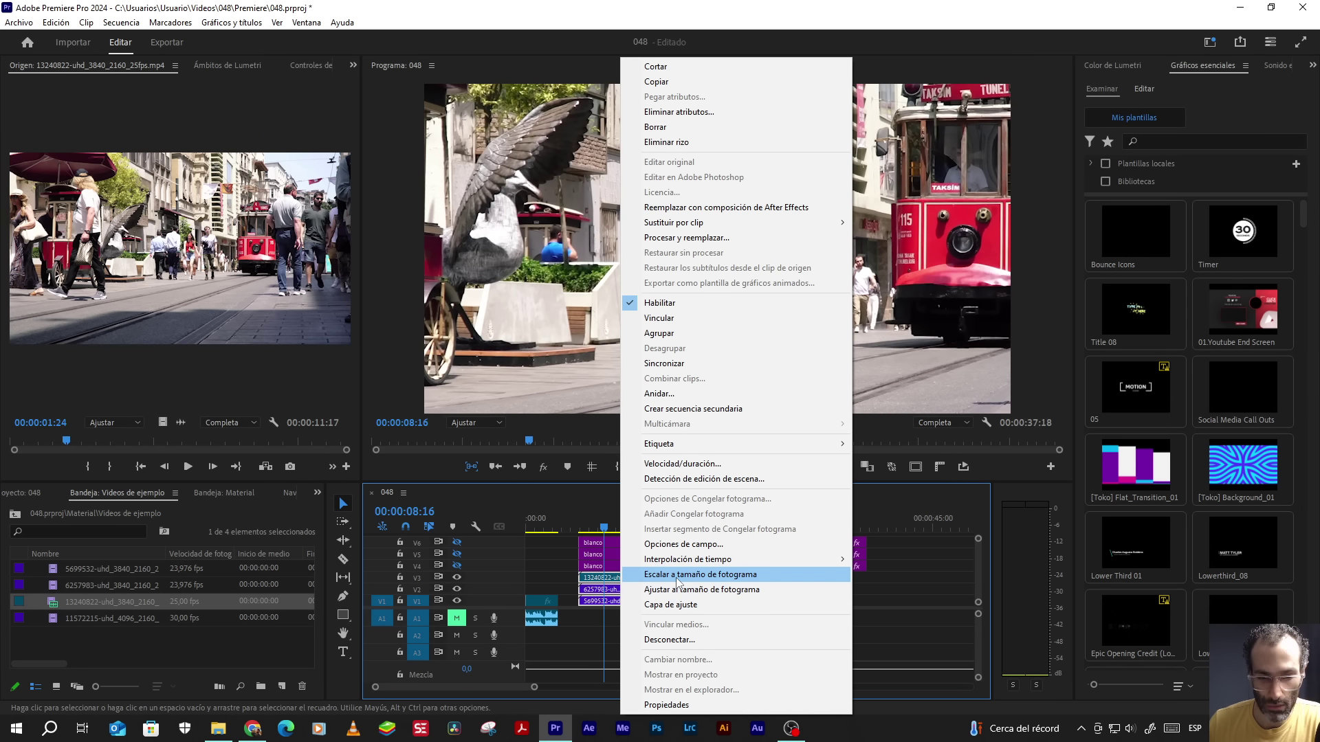
left_click(676, 576)
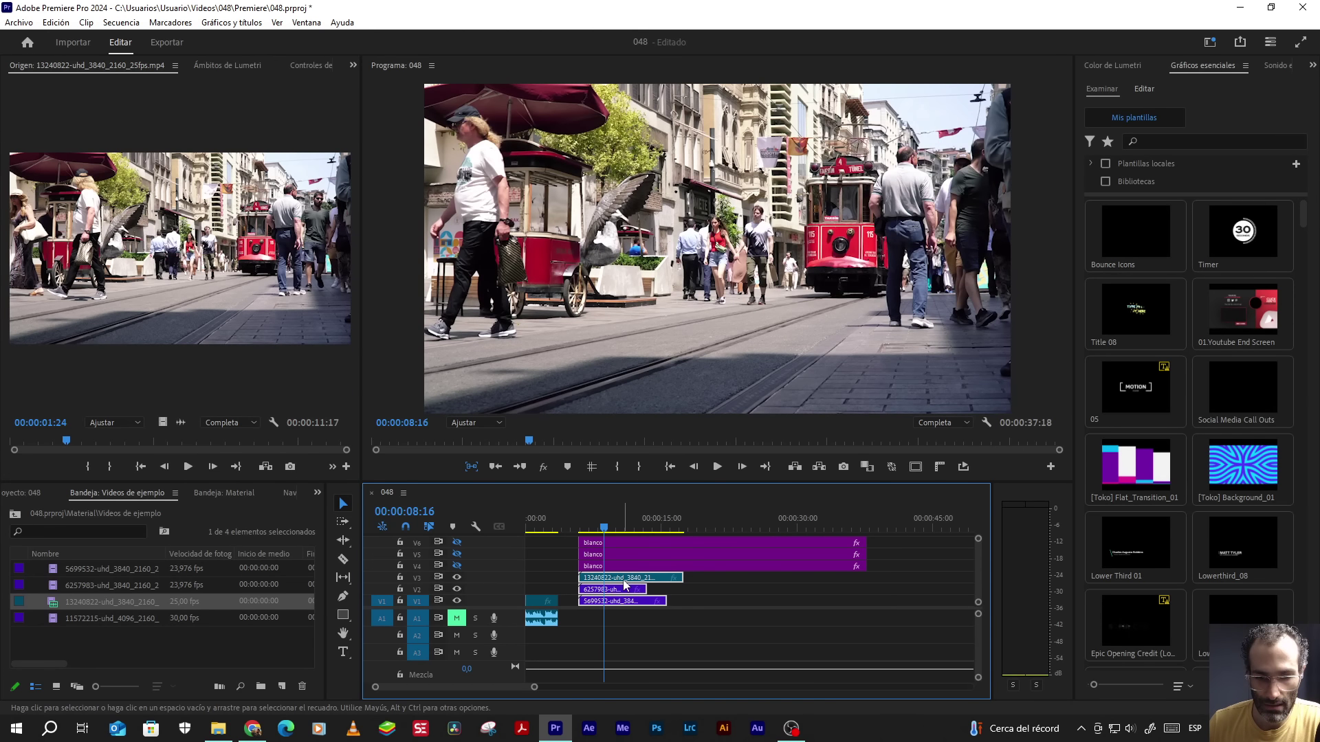
right_click(626, 589)
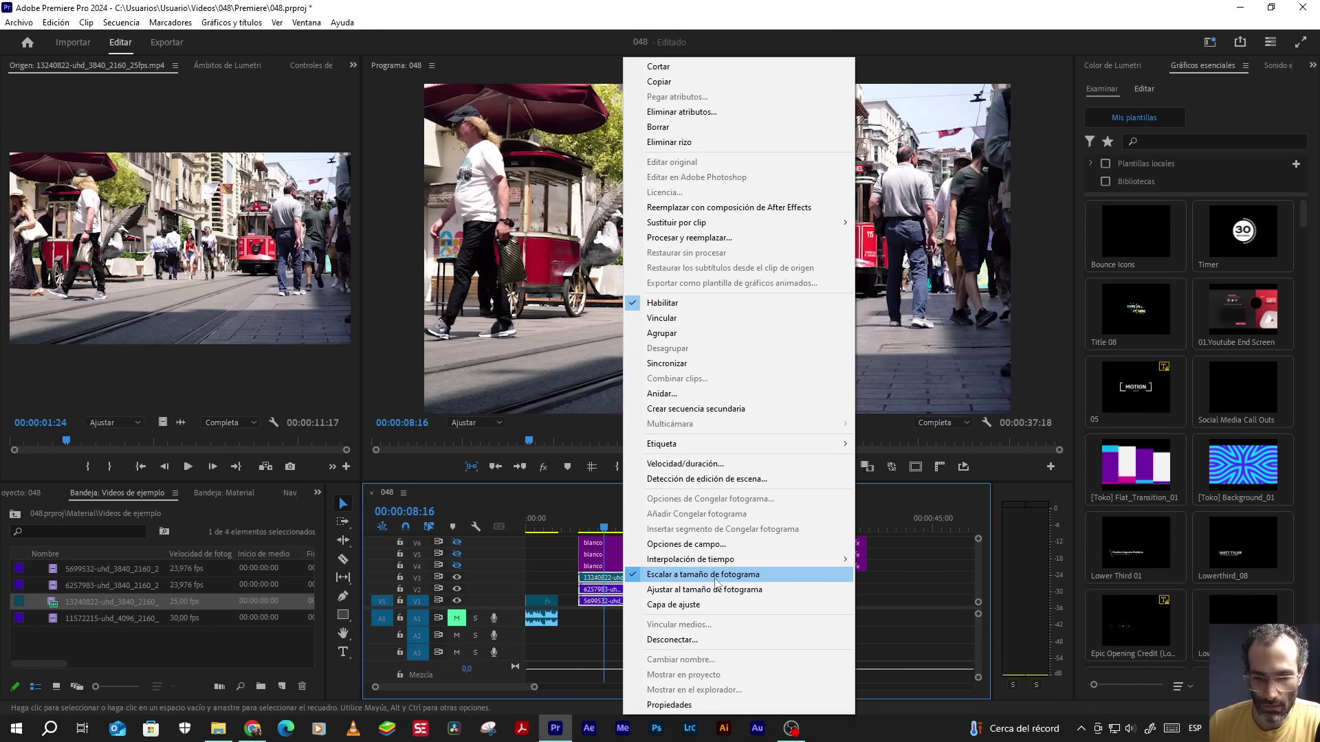
left_click(715, 576)
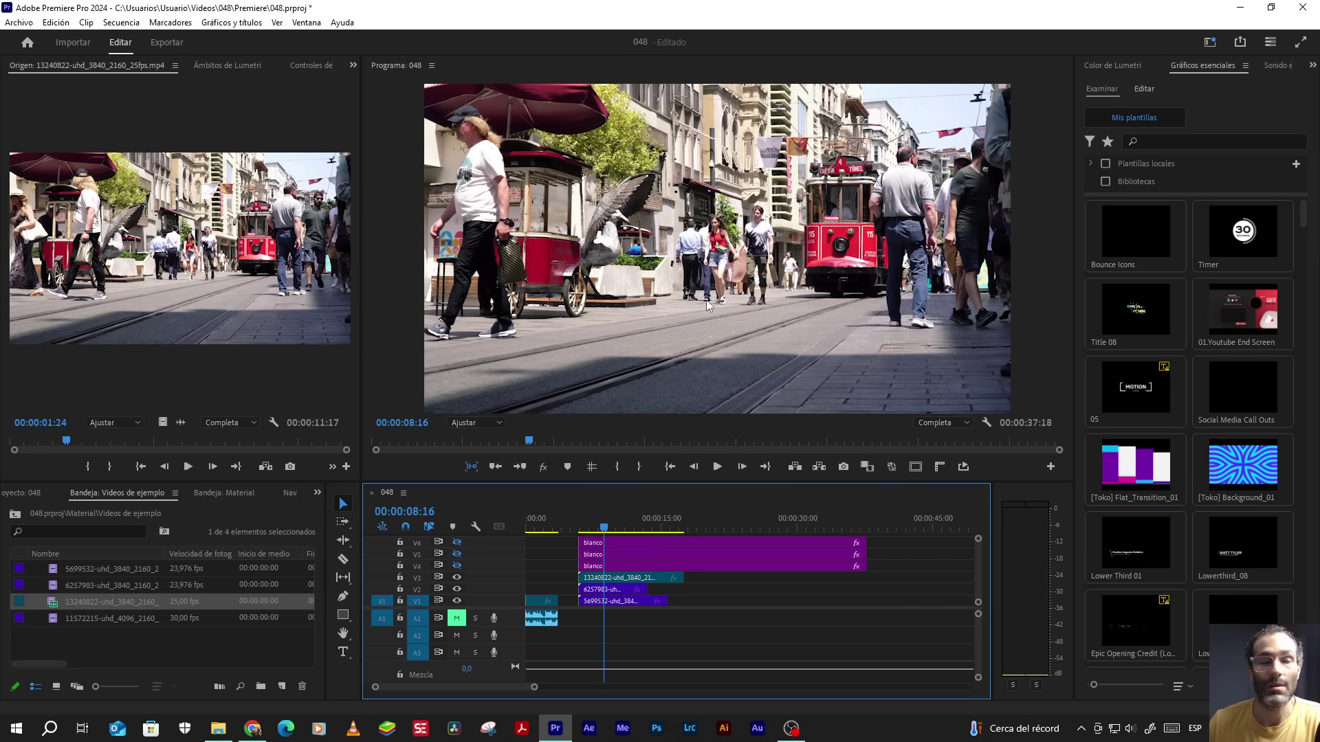
- Inspect the V3 clip's Movimiento settings and save the project
left_click(603, 580)
left_click(295, 65)
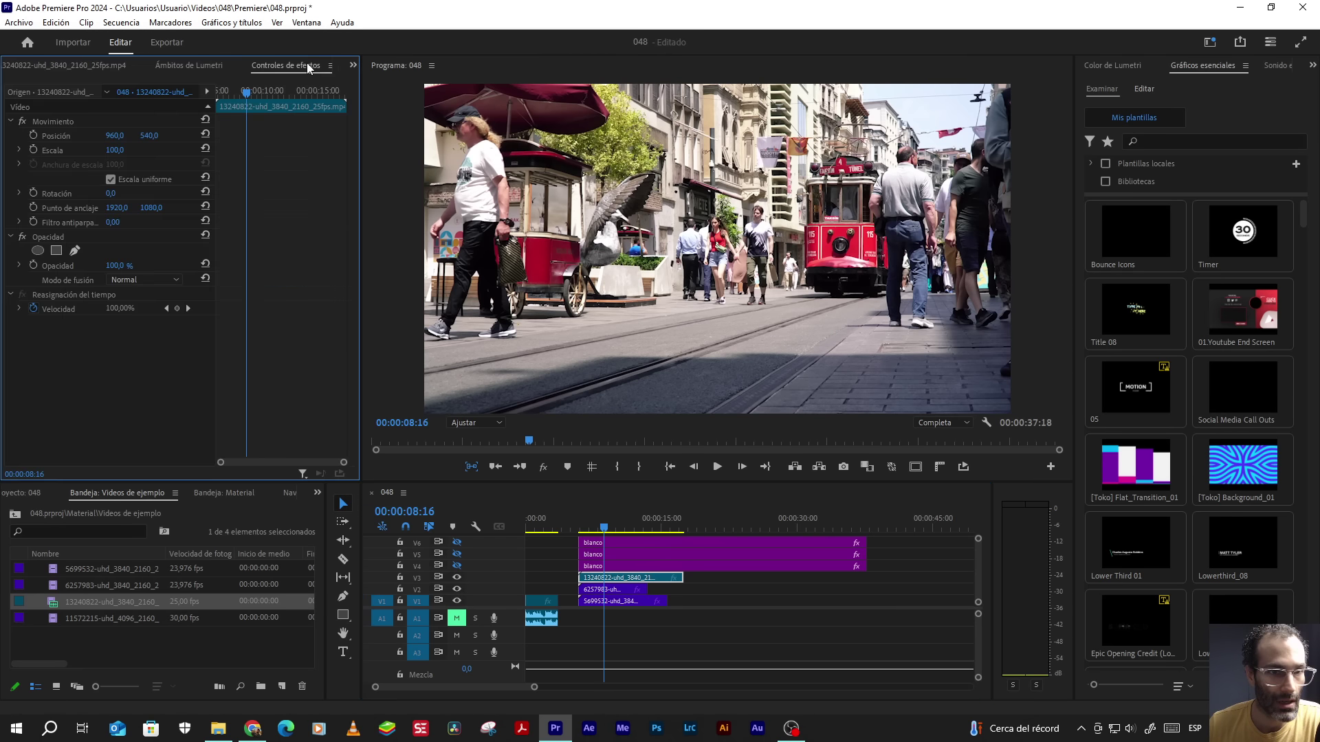
left_click(55, 121)
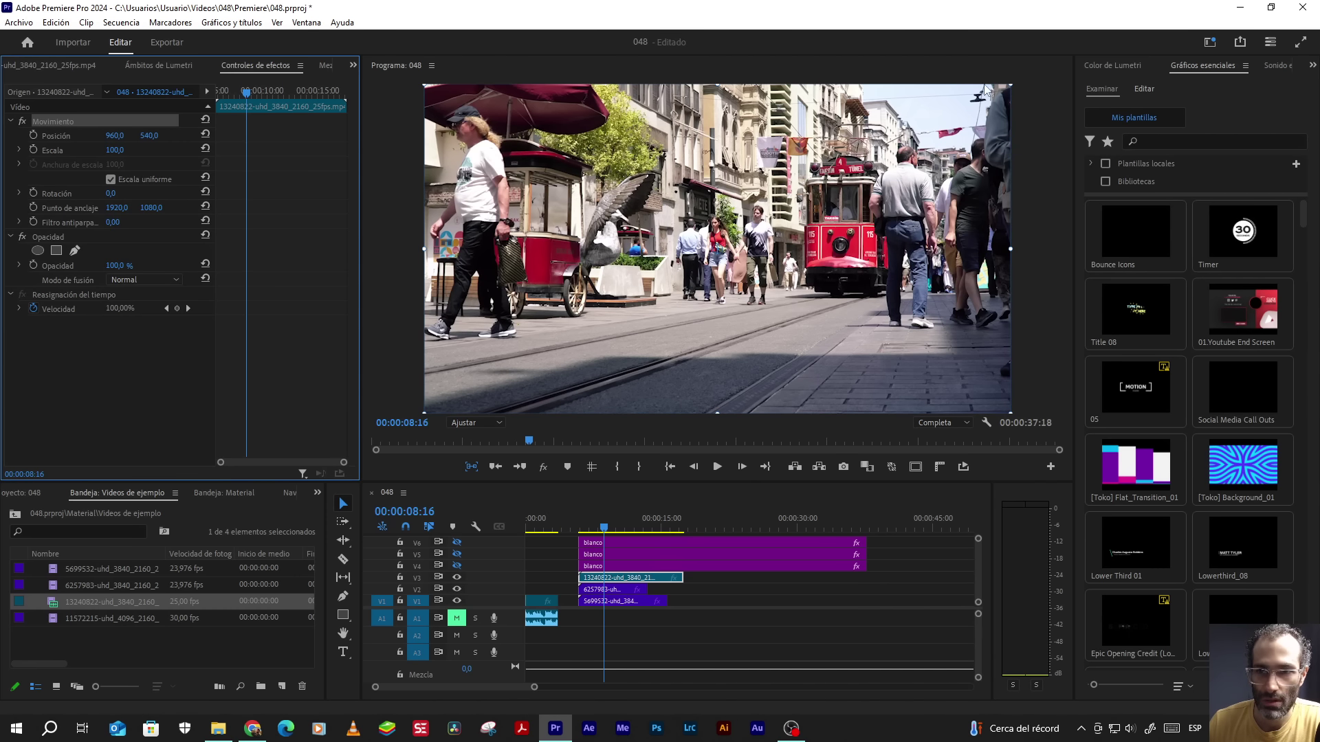
key("ctrl+s")
- Hide V3 and V2 to inspect the Movimiento settings of the V2 and V1 clips
left_click(457, 578)
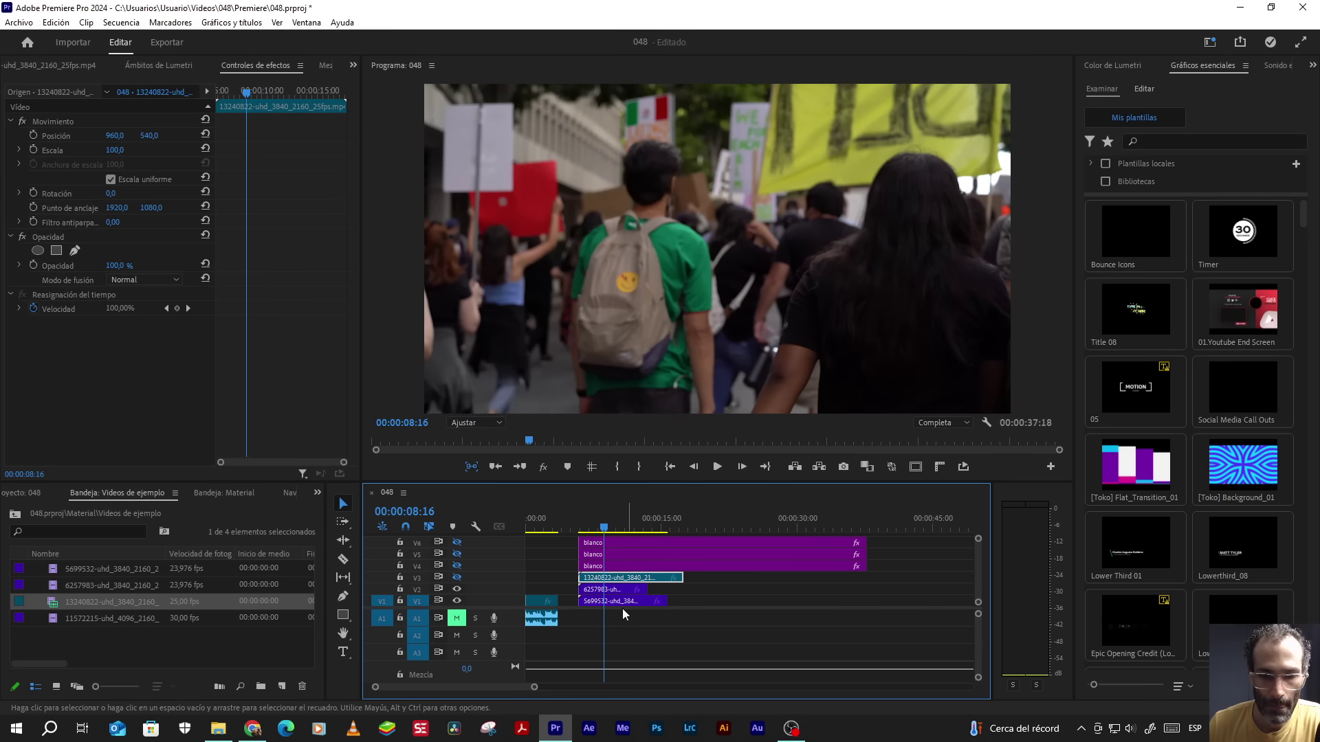
left_click(611, 590)
left_click(46, 121)
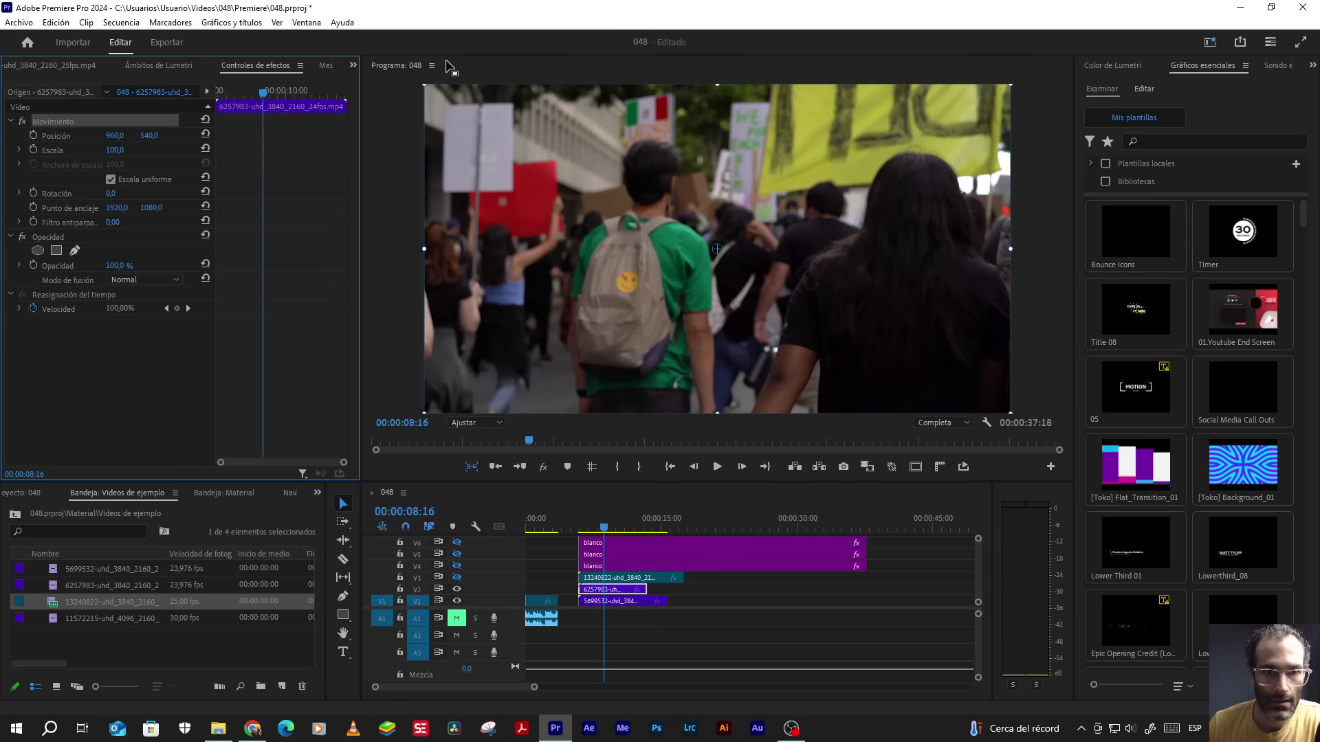
left_click(457, 589)
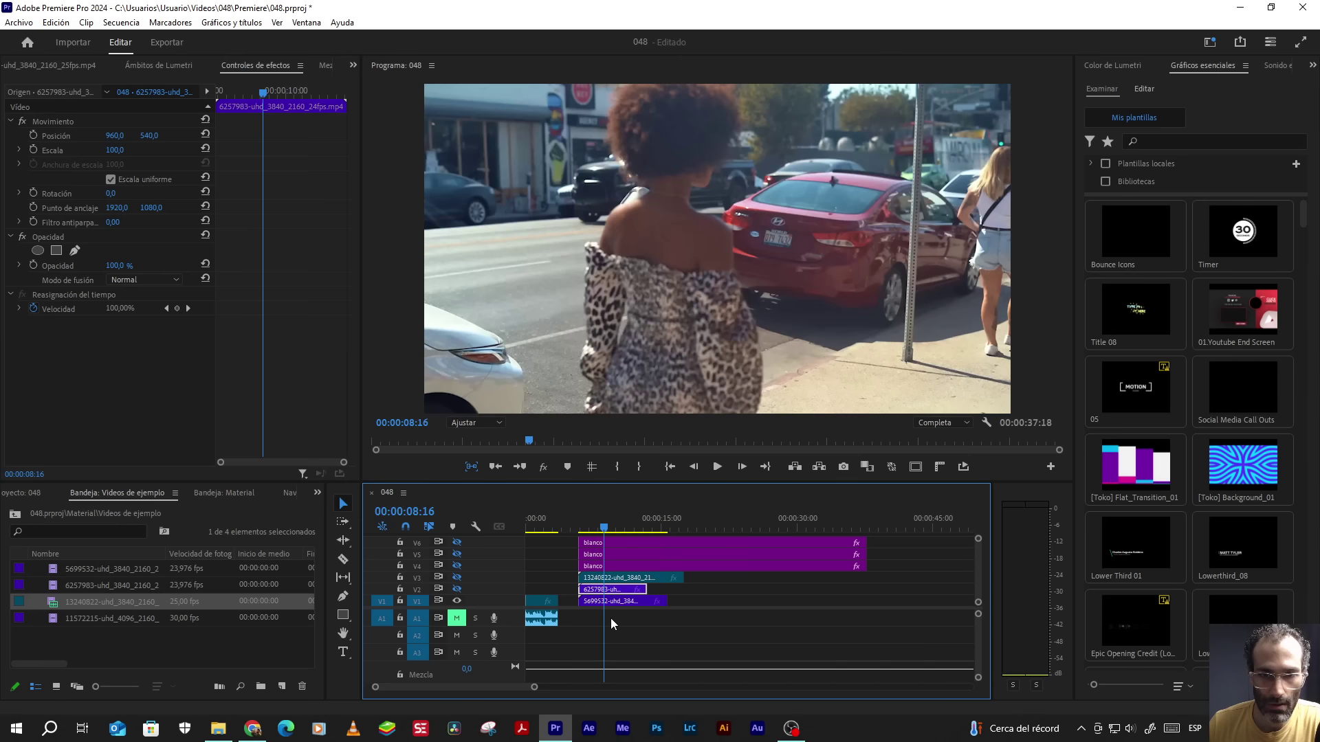
left_click(597, 602)
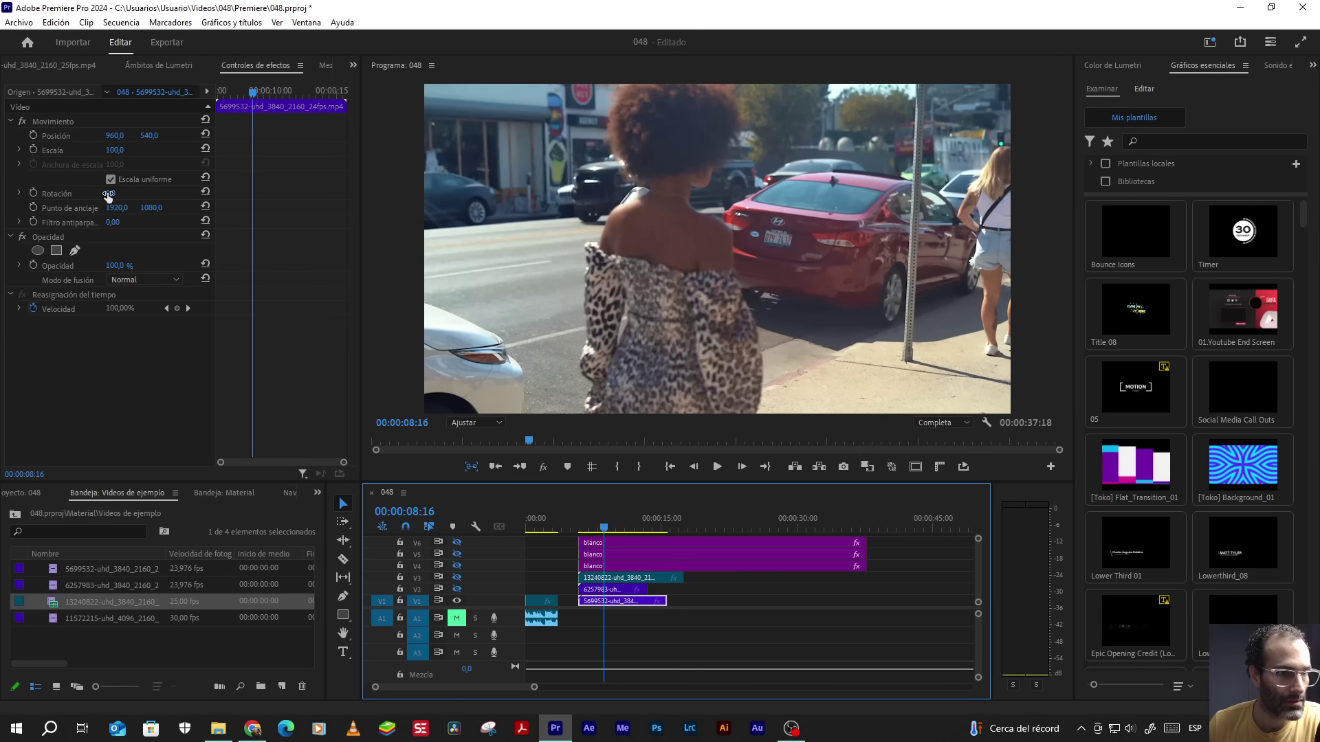
left_click(60, 121)
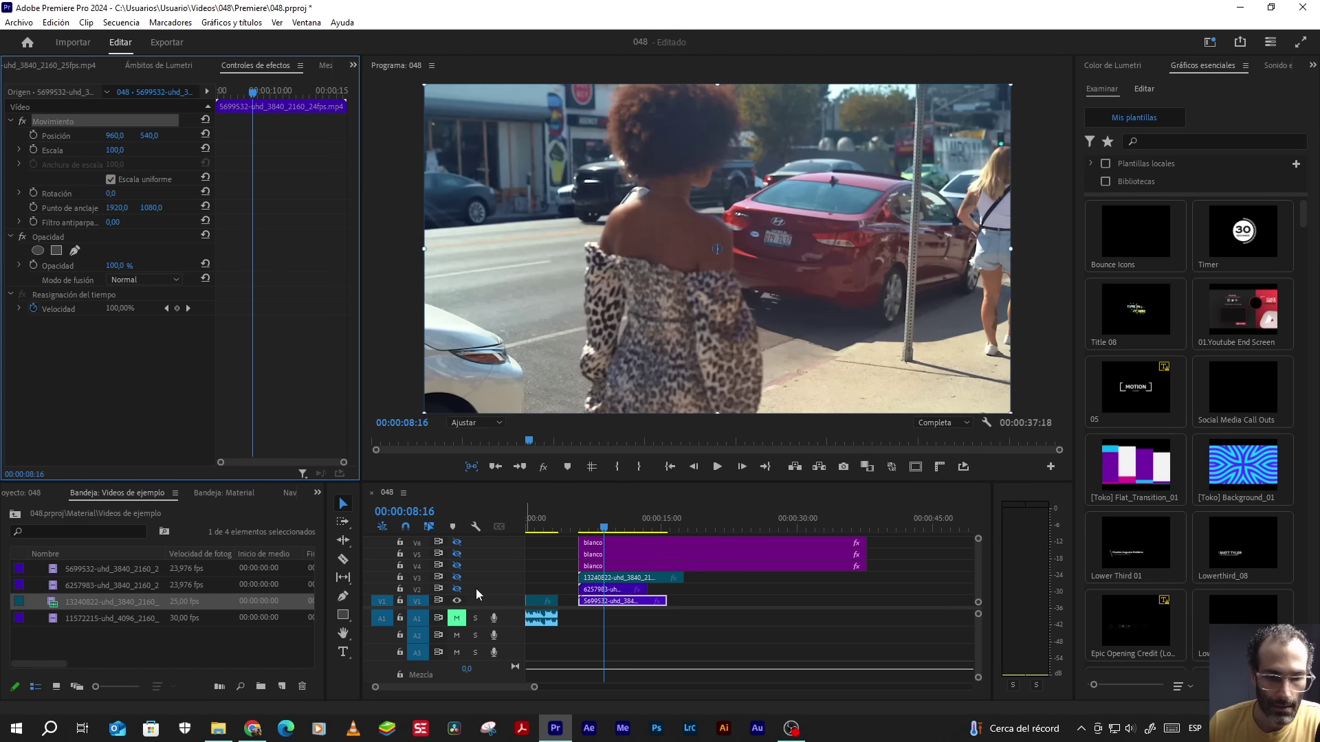
- Turn tracks V2 through V6 back on so the white panels show again
left_click(457, 590)
left_click(457, 578)
left_click(457, 566)
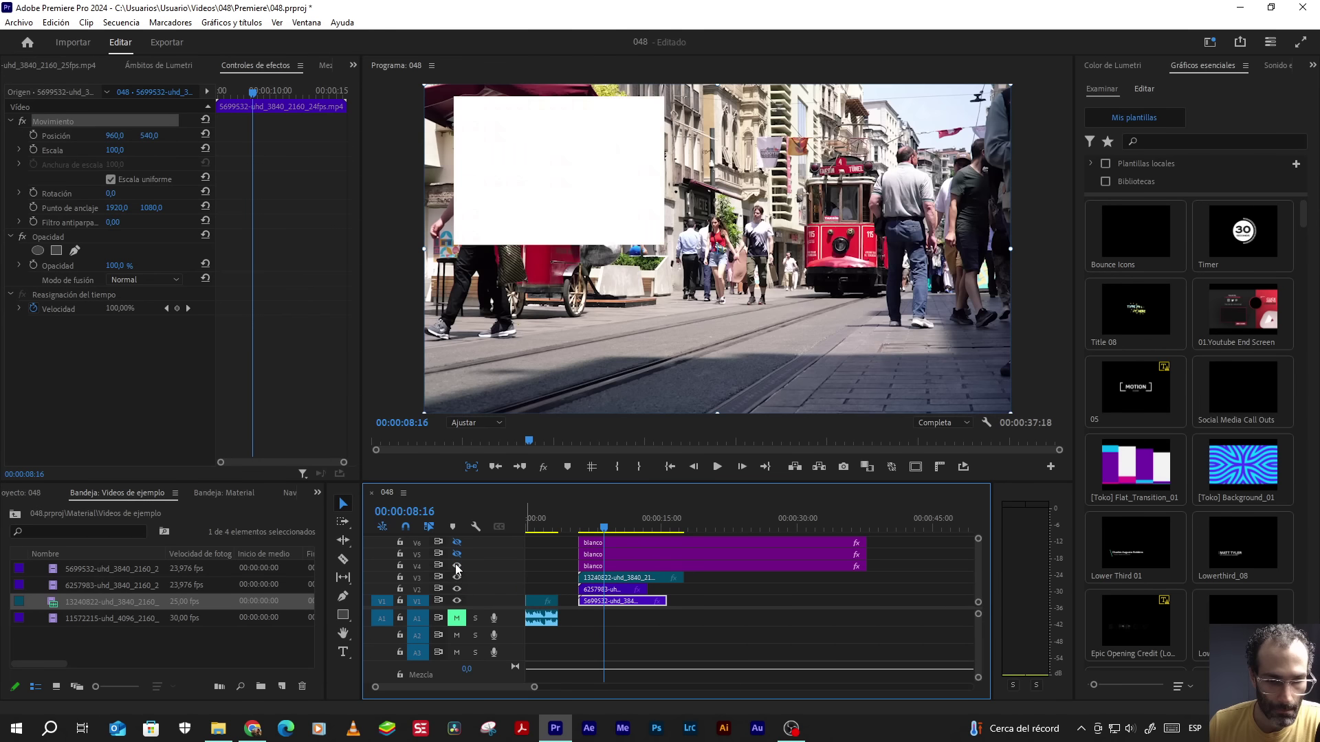
left_click(457, 554)
left_click(457, 543)
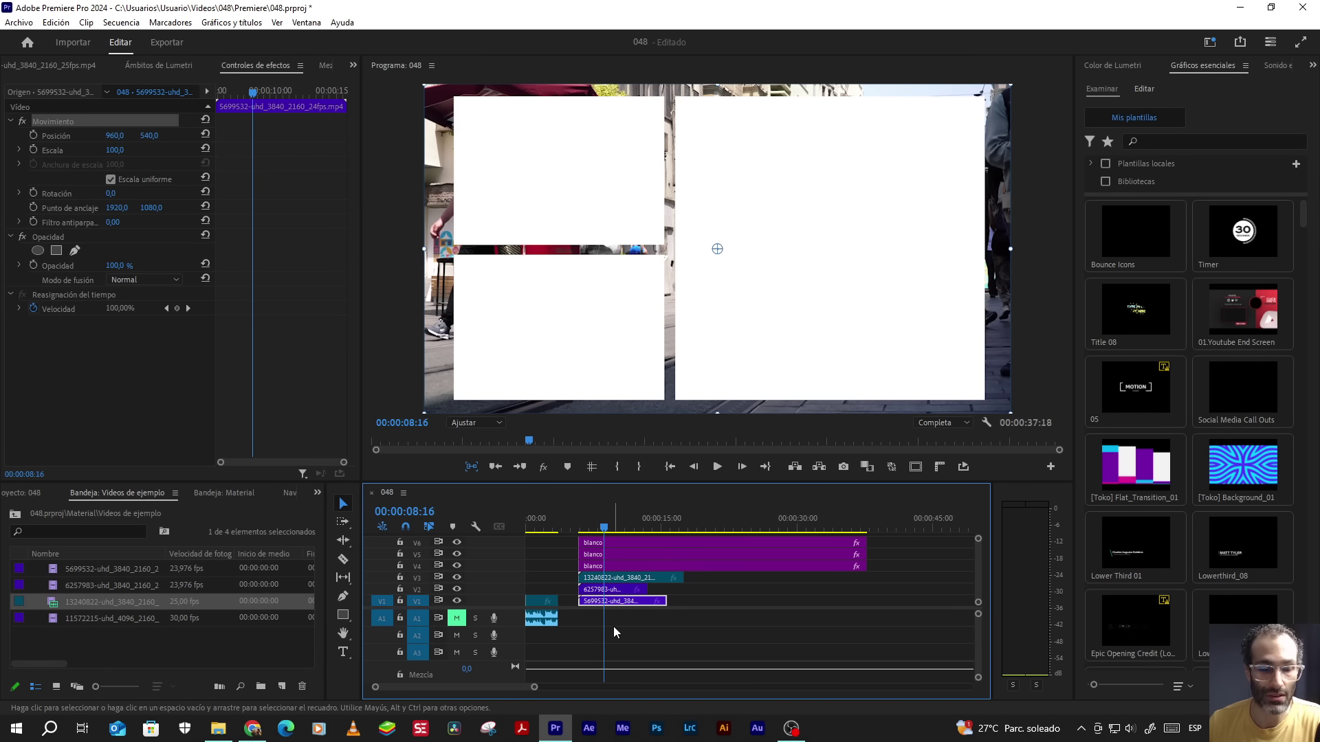
- Search the Effects panel for 'incrustaci' and apply Incrustación por pista mate to the V1–V3 clips
left_click(323, 493)
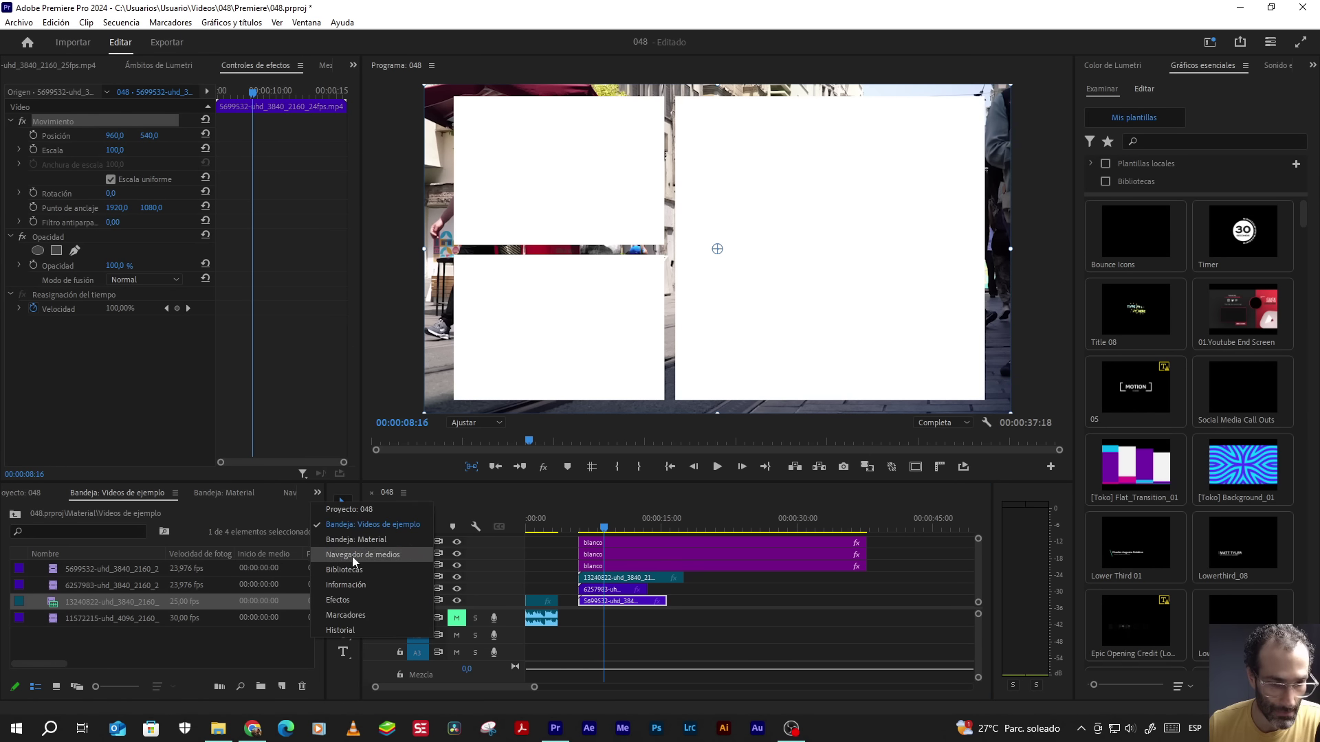
left_click(341, 600)
left_click(56, 511)
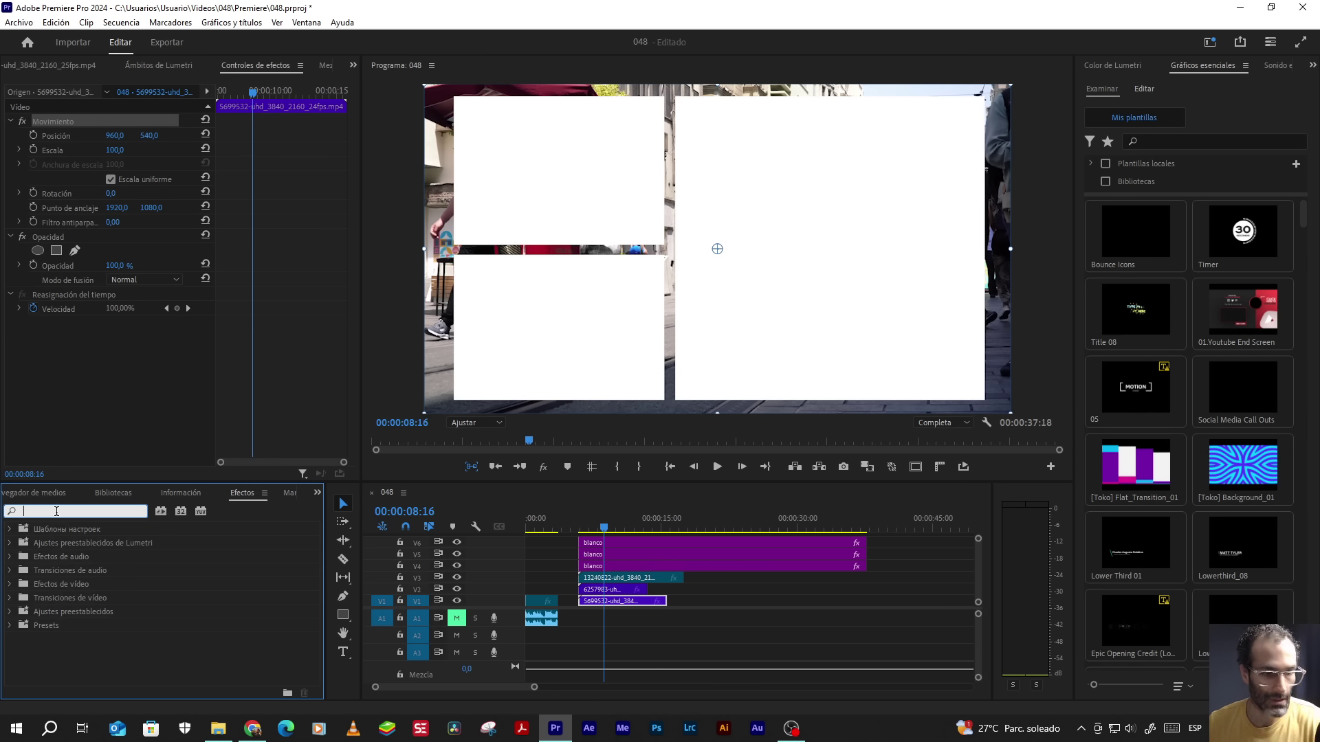
type("incrustaci")
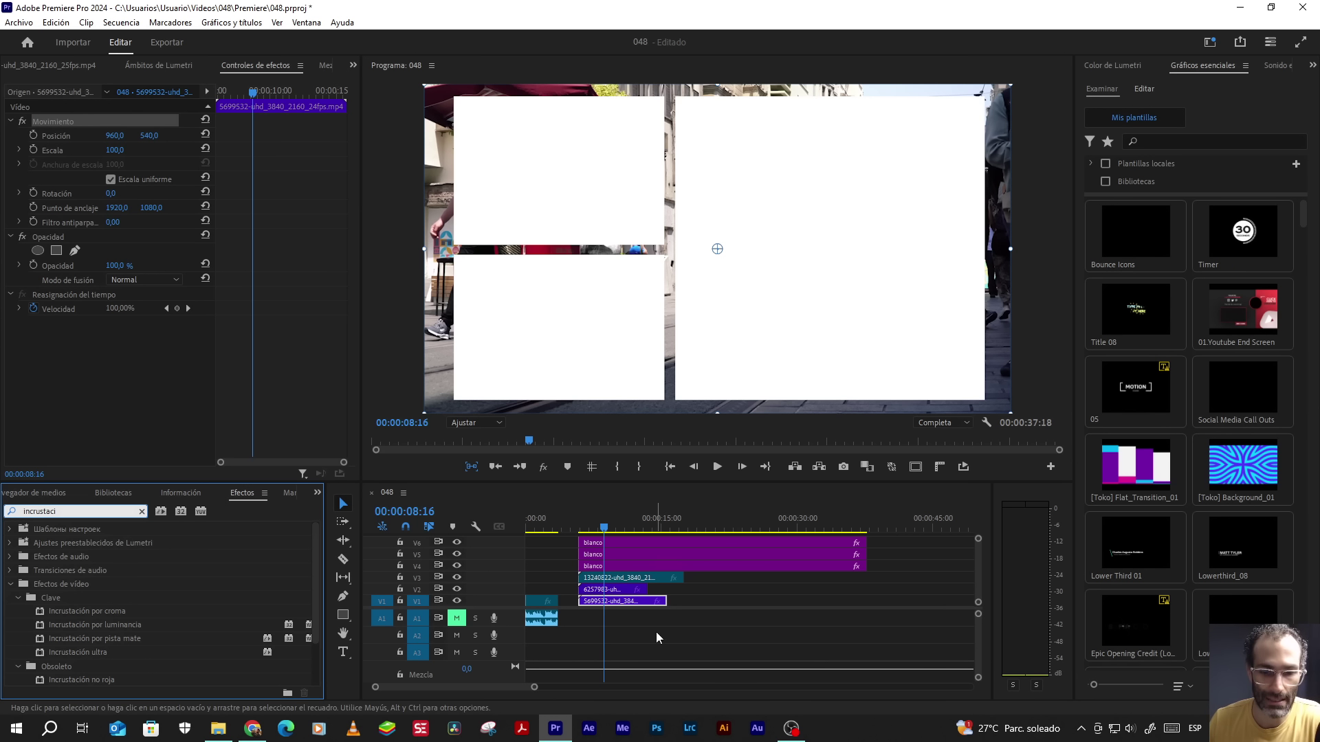
left_click_drag(699, 578, 640, 597)
left_click_drag(612, 604, 614, 605)
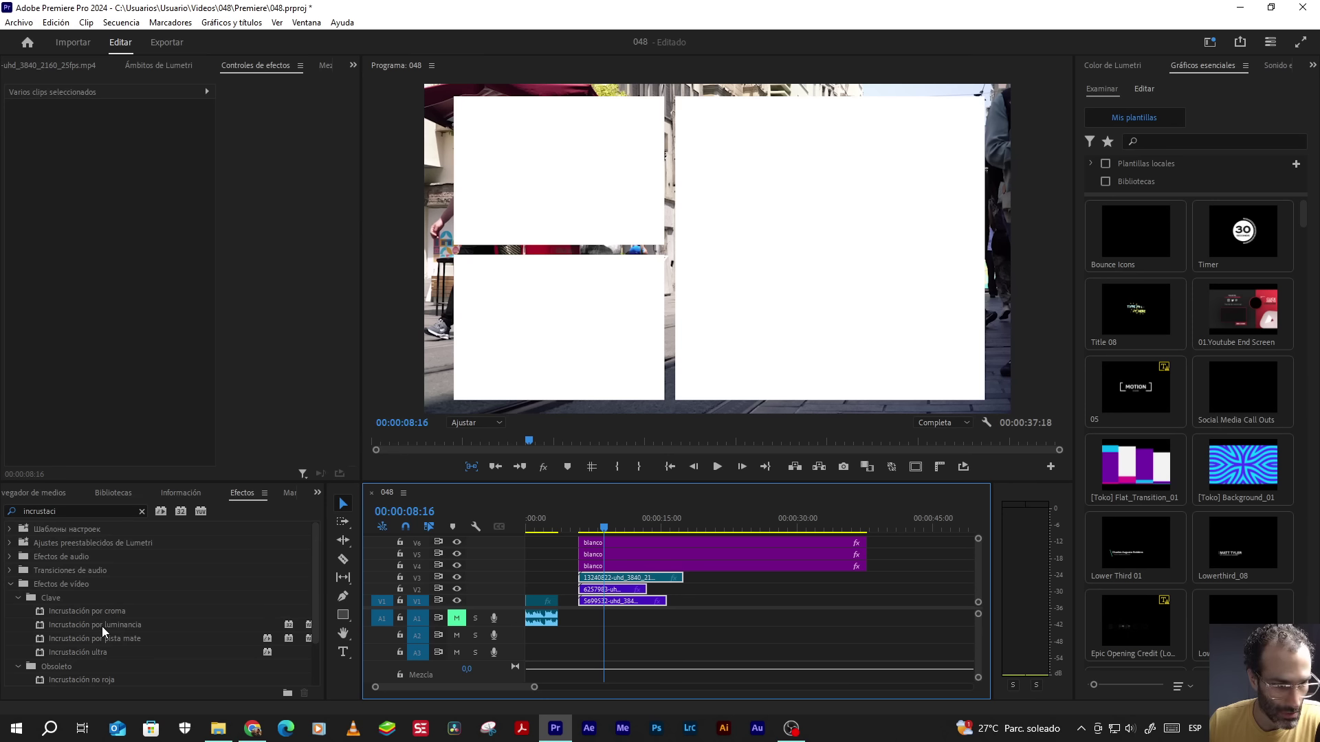
left_click_drag(102, 638, 618, 601)
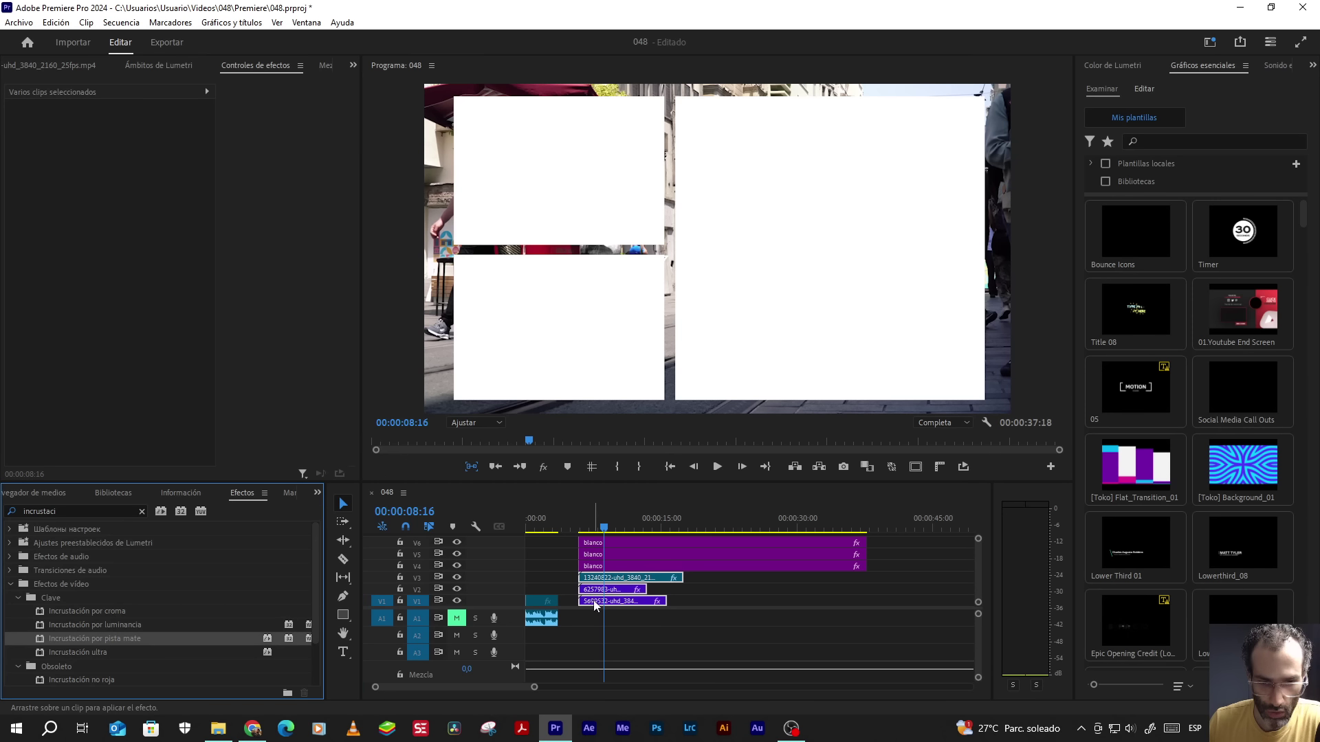
left_click(715, 611)
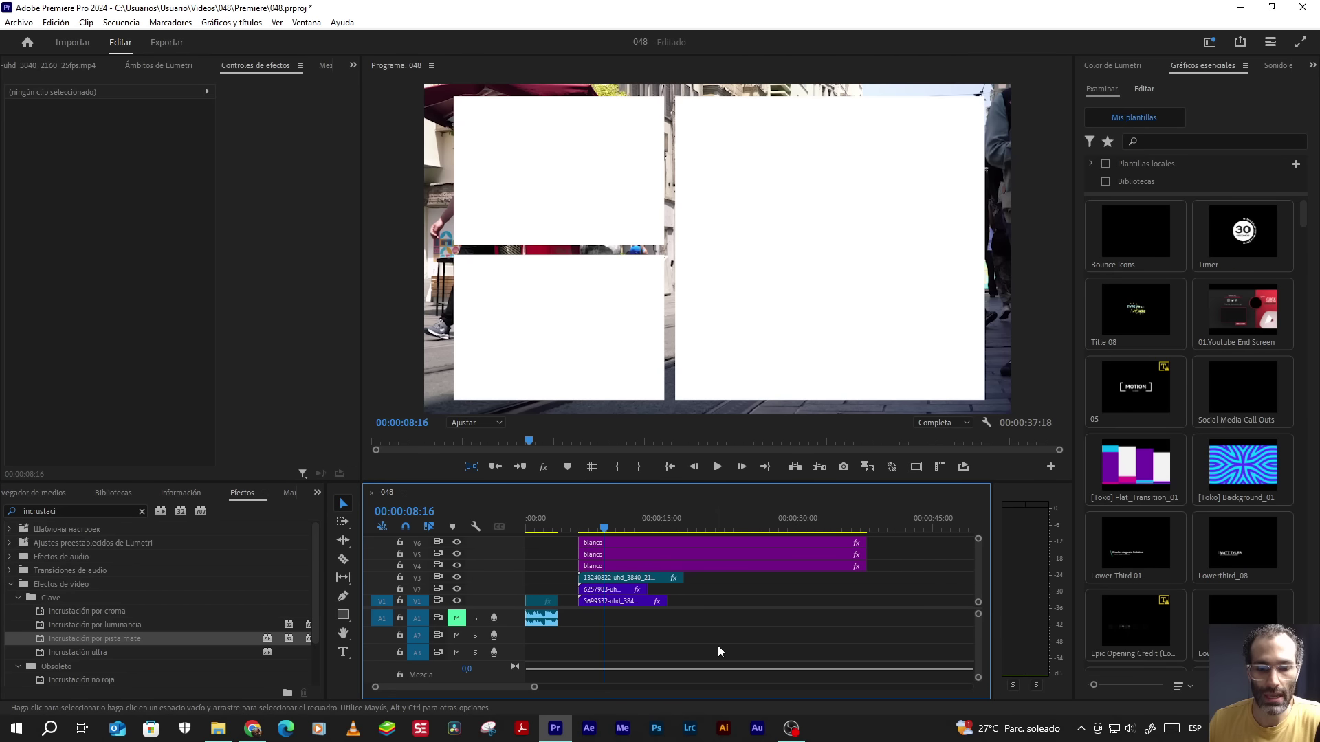
- Check the V1 clip's new effect and briefly hide and show track V4 to compare
left_click(598, 603)
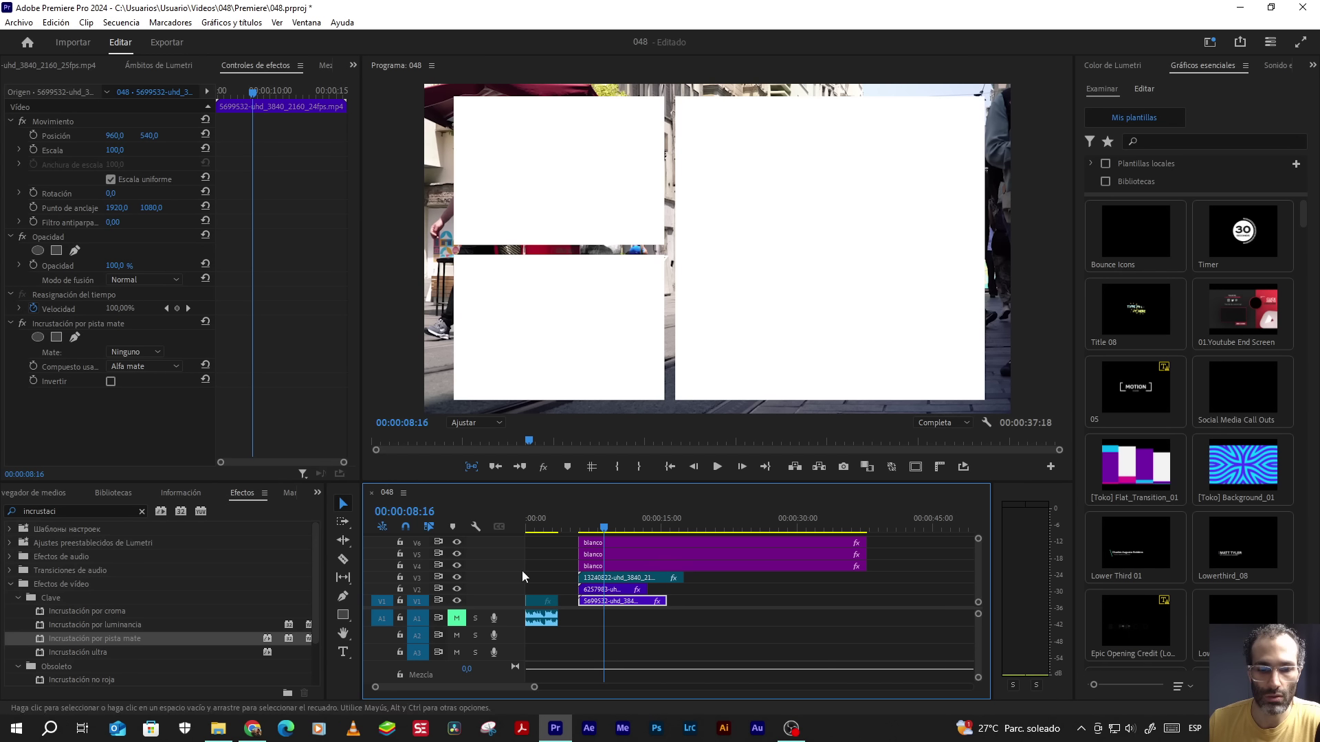
left_click(457, 566)
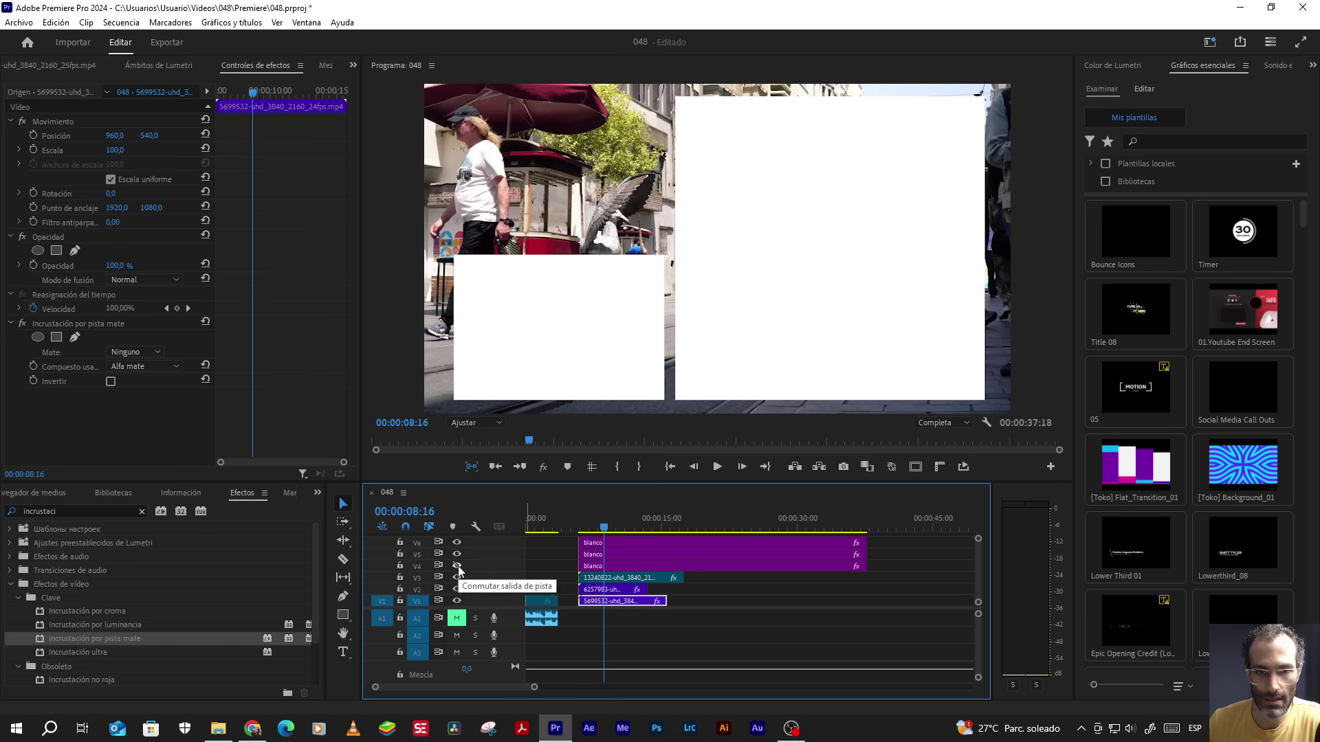
left_click(458, 567)
right_click(598, 567)
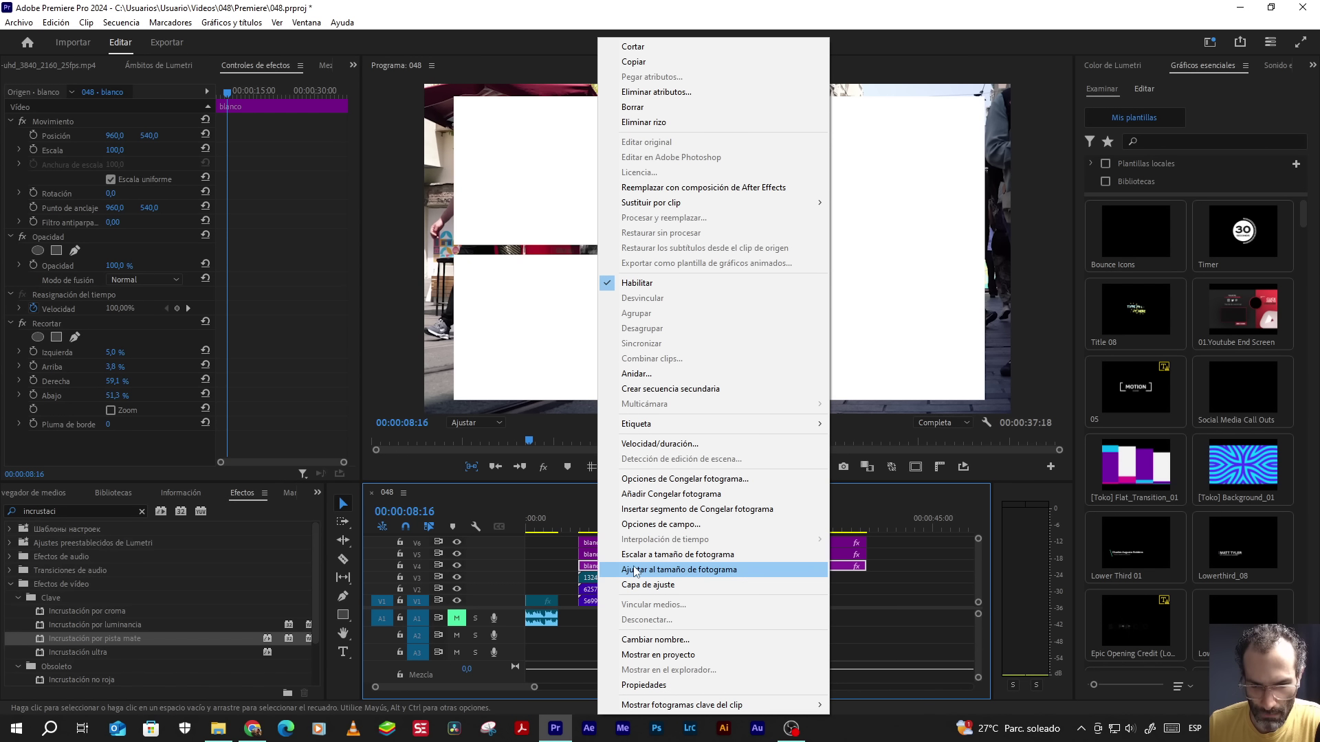
- Rename the first white clip to blanco1
left_click(641, 639)
key("End")
type("1")
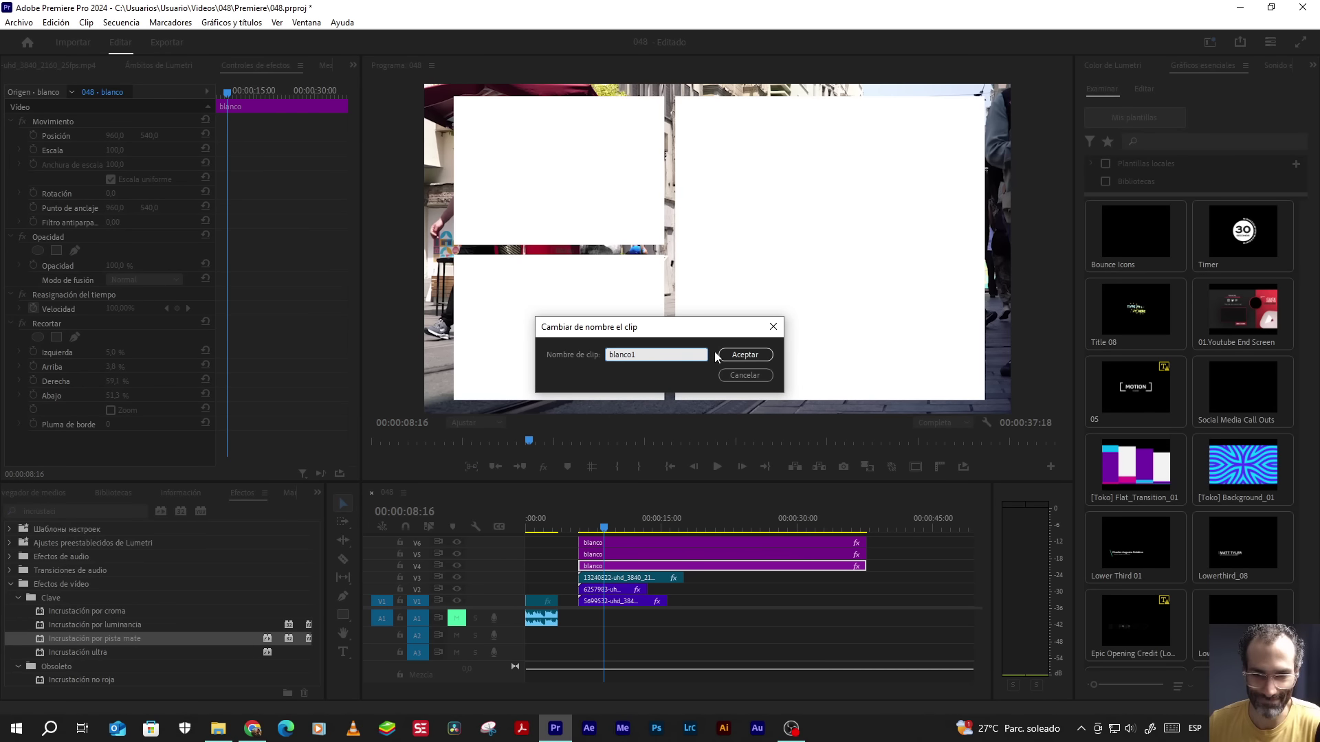
left_click(742, 355)
- Rename the second white matte clip to blanco2
right_click(630, 560)
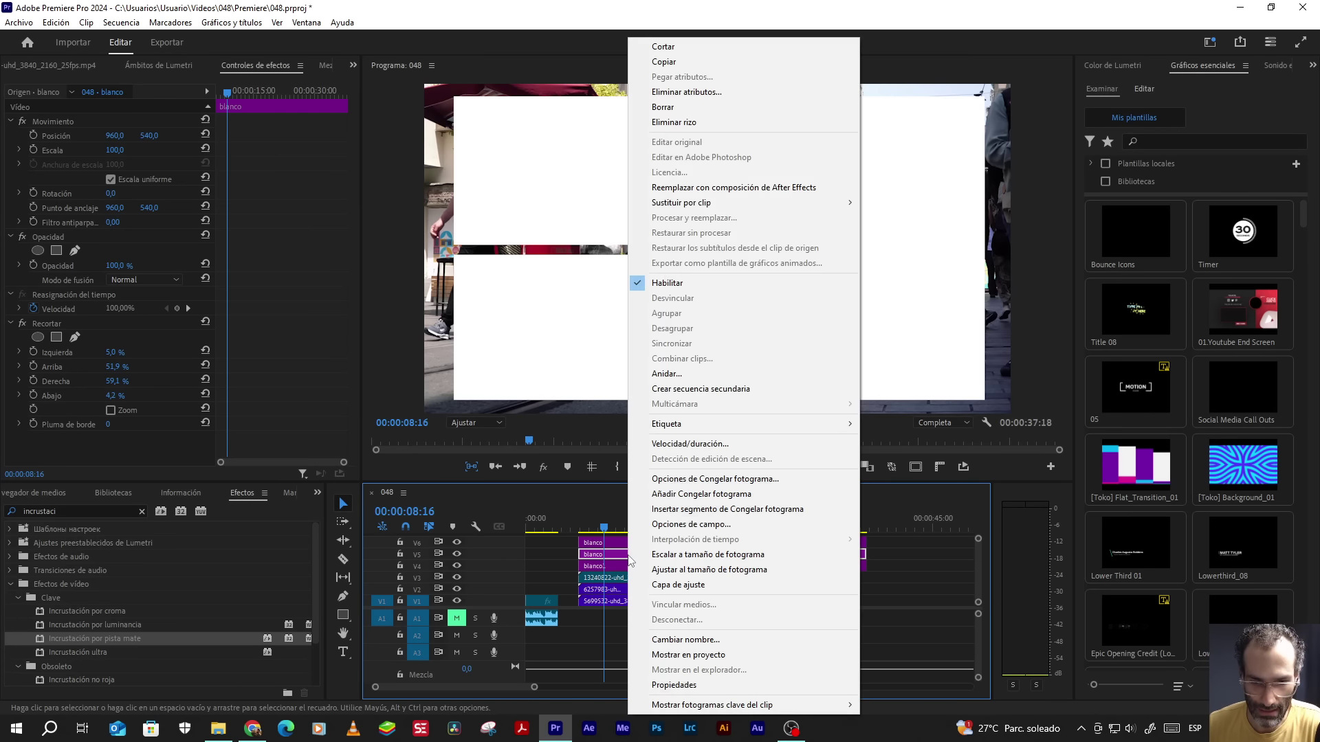
left_click(641, 640)
key("End")
type("2")
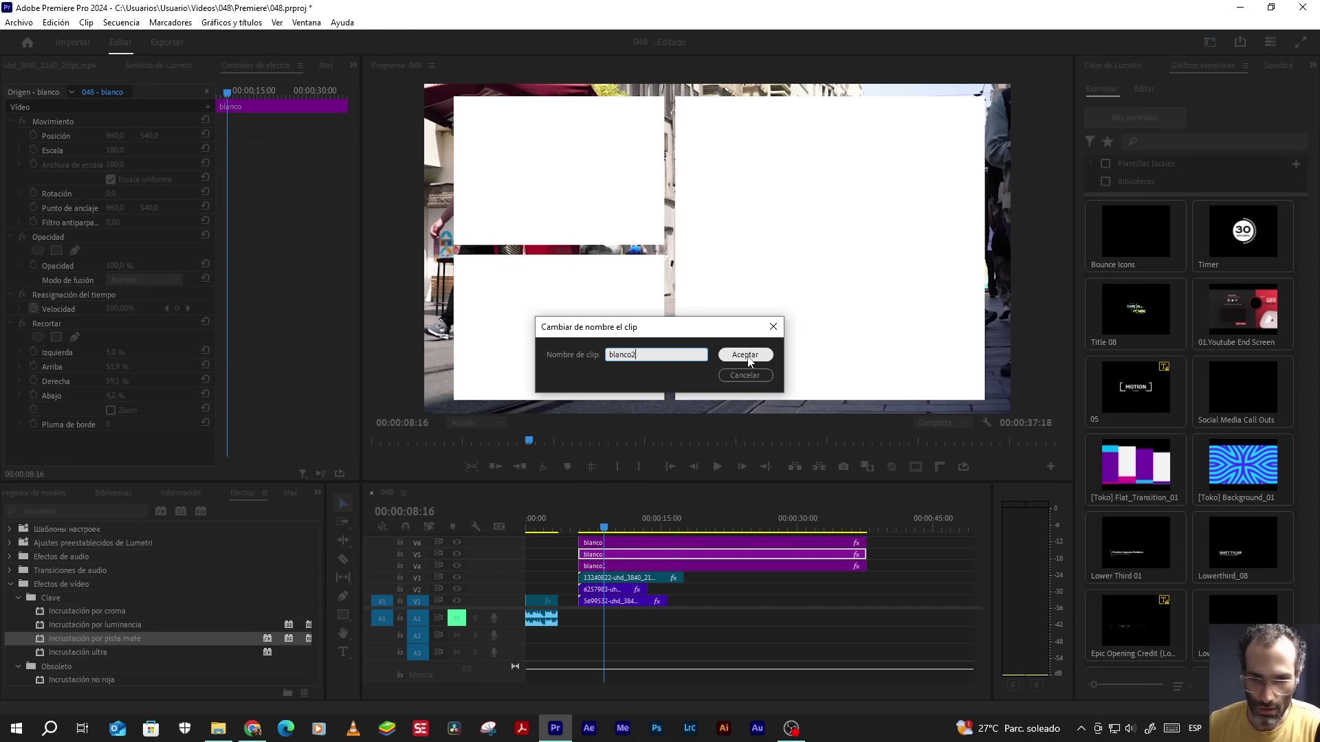
left_click(748, 356)
- Rename the third white matte clip to blanco3
right_click(614, 566)
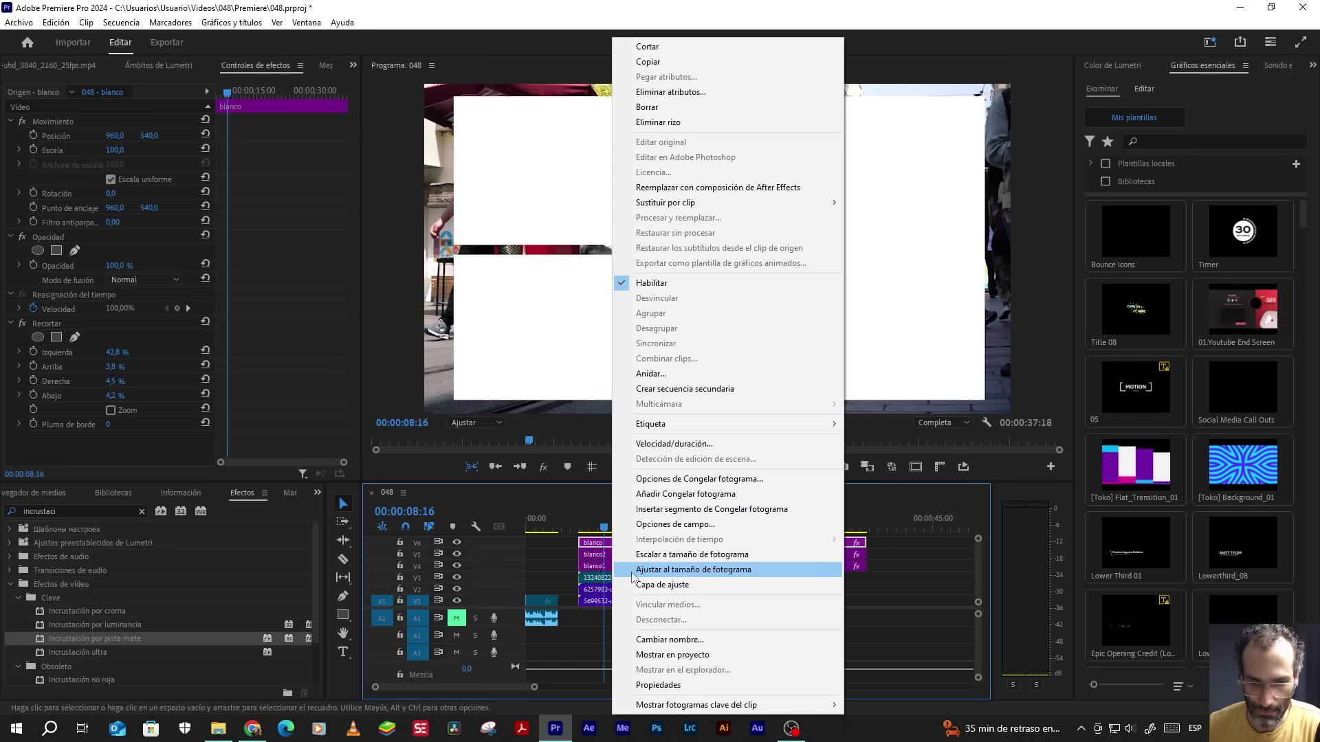
left_click(699, 640)
left_click(645, 356)
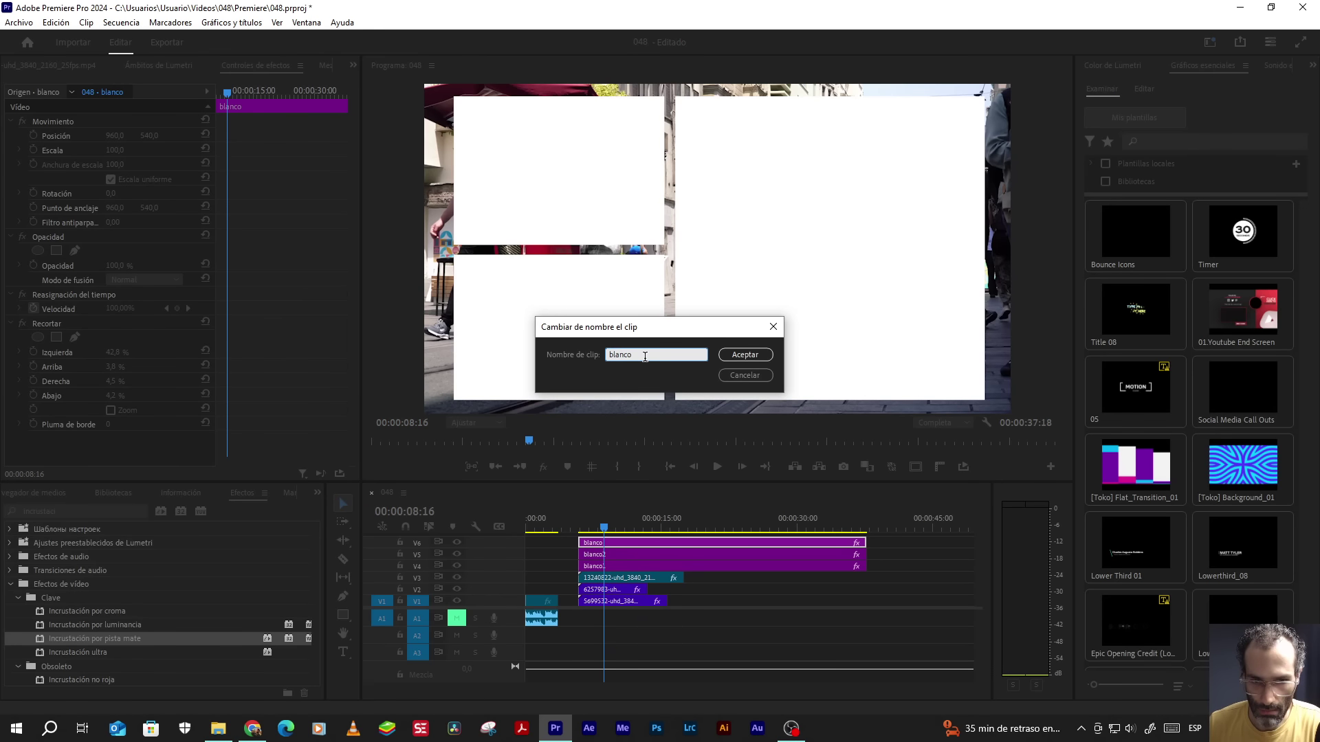
type("3")
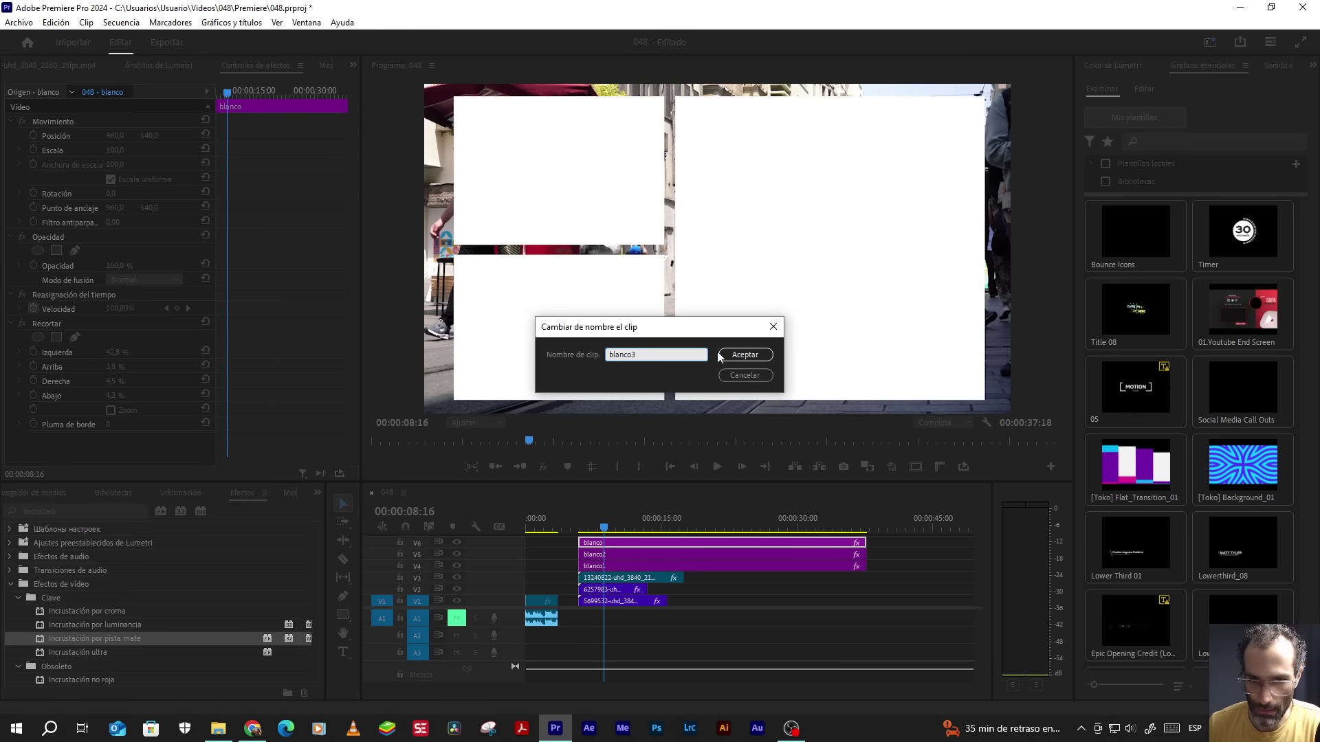
left_click(723, 356)
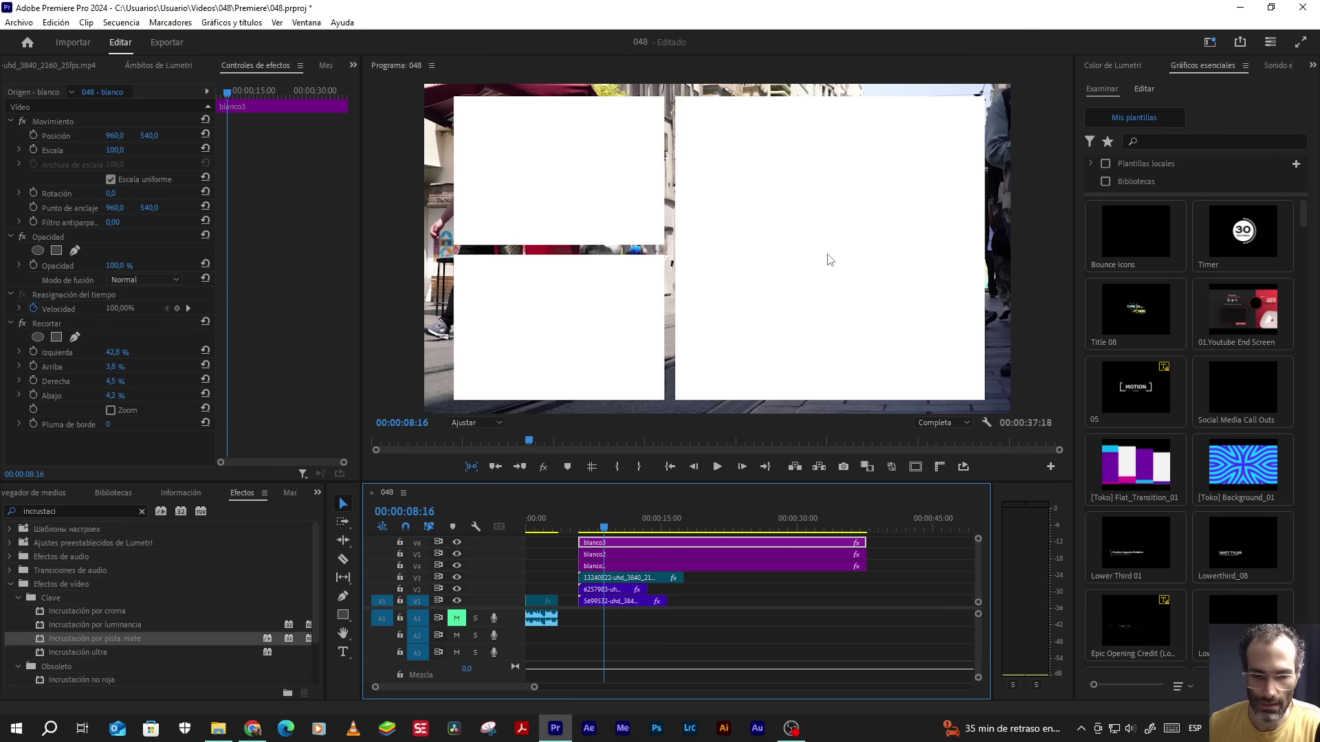
- Set the Mate of the V1 street clip's Incrustación por pista mate to Vídeo 4
left_click(609, 602)
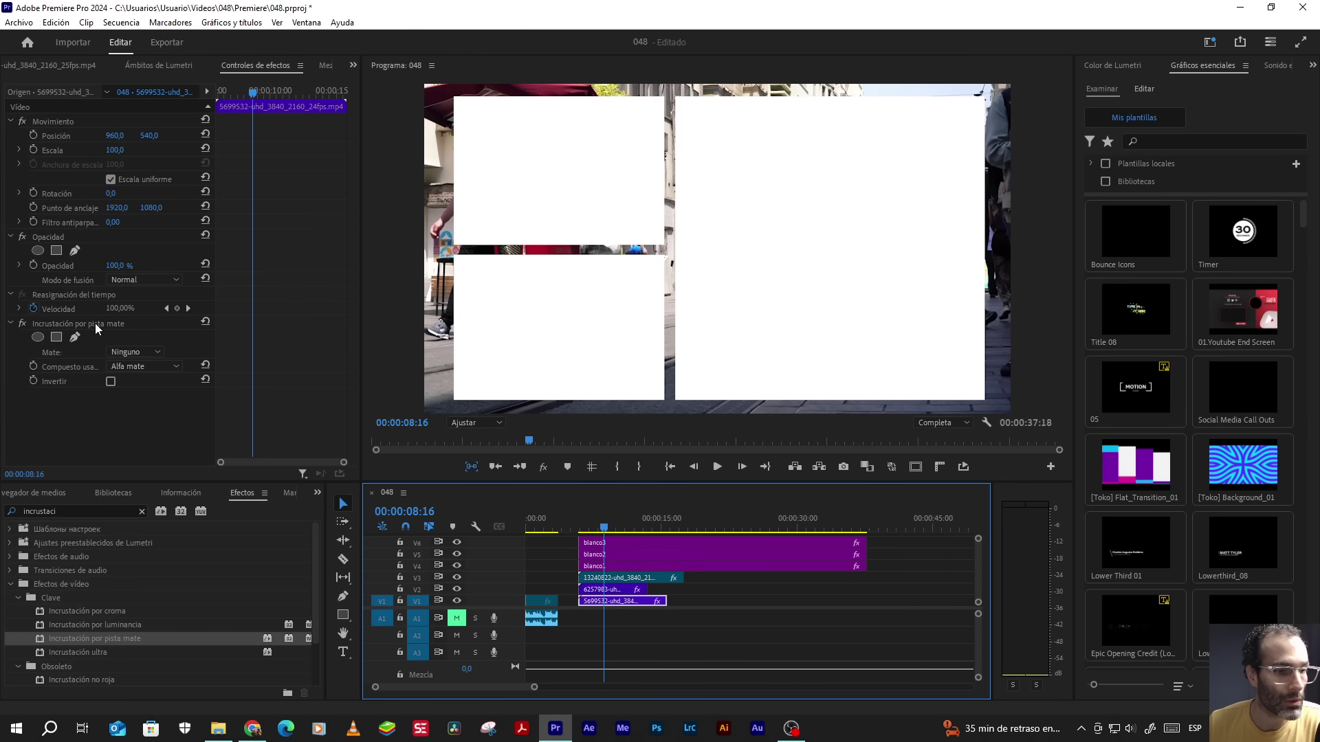
left_click(129, 352)
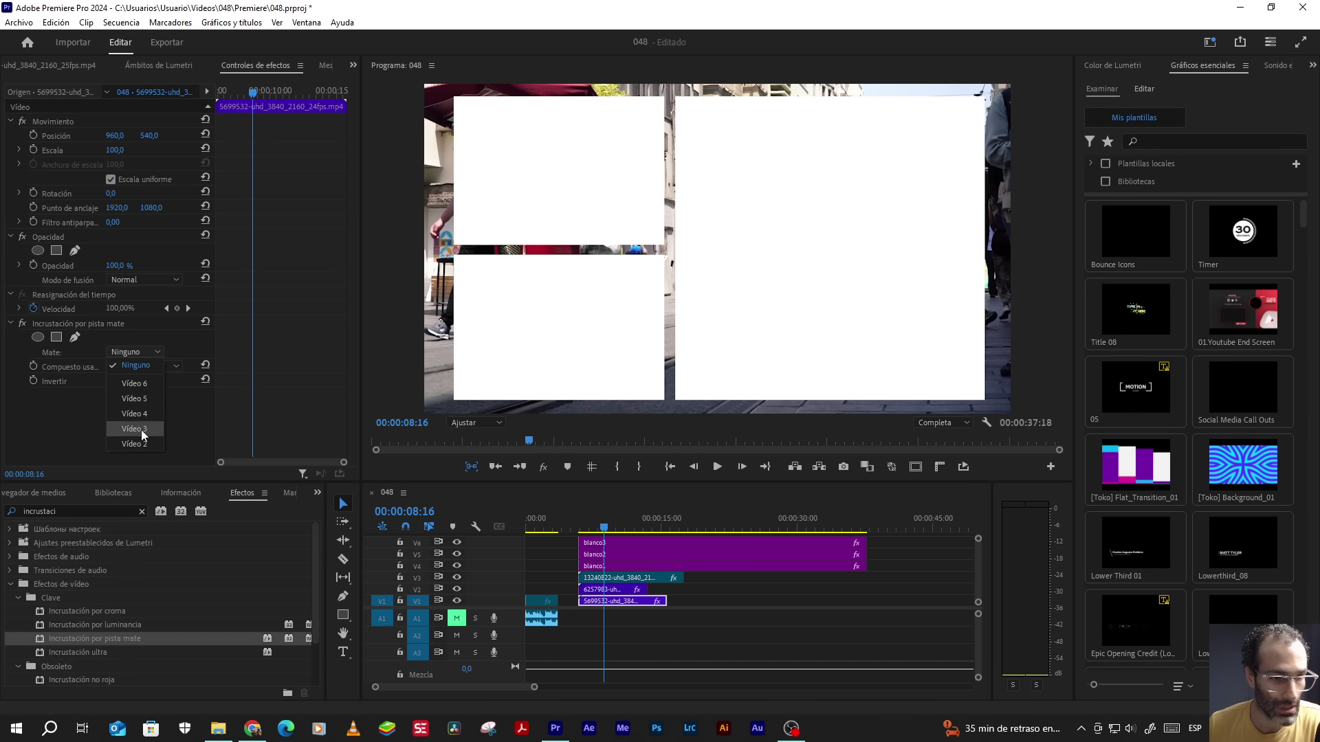
left_click(127, 418)
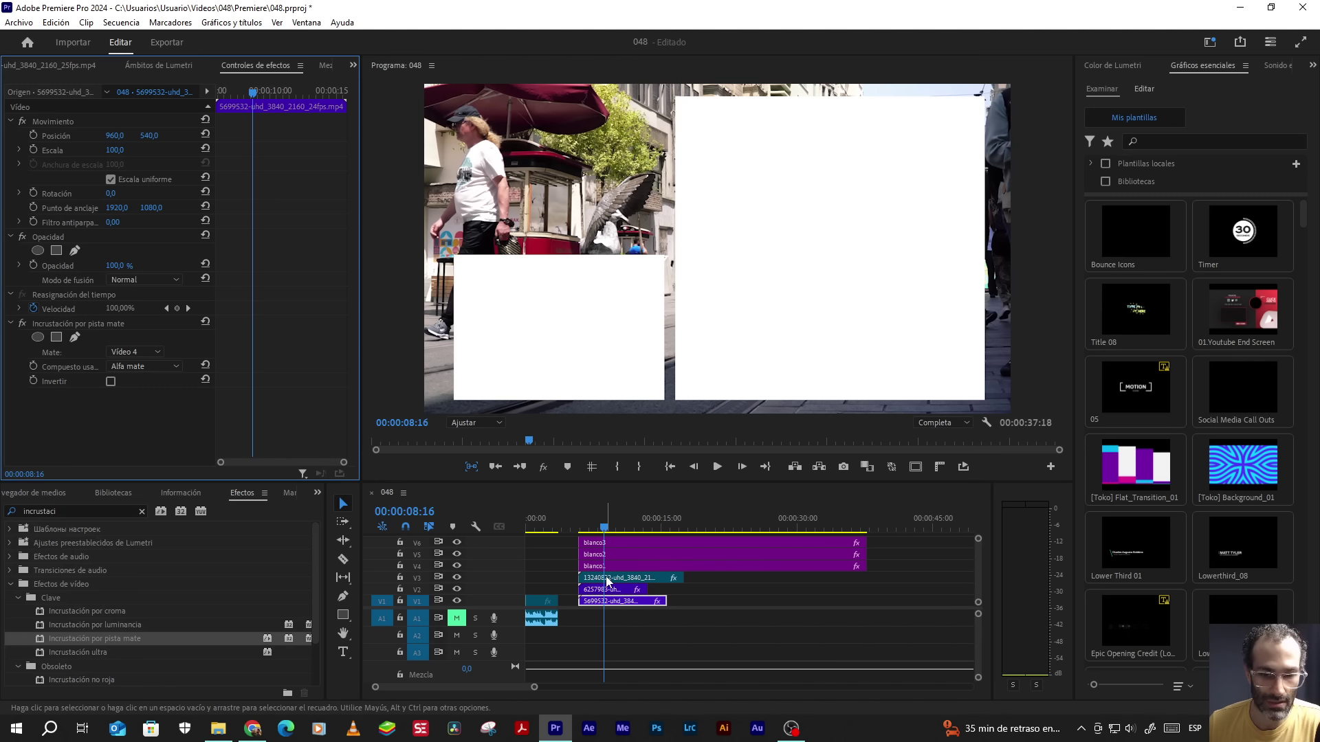
- Hide track V3 and toggle the track matte effect off and on to compare results
left_click(456, 578)
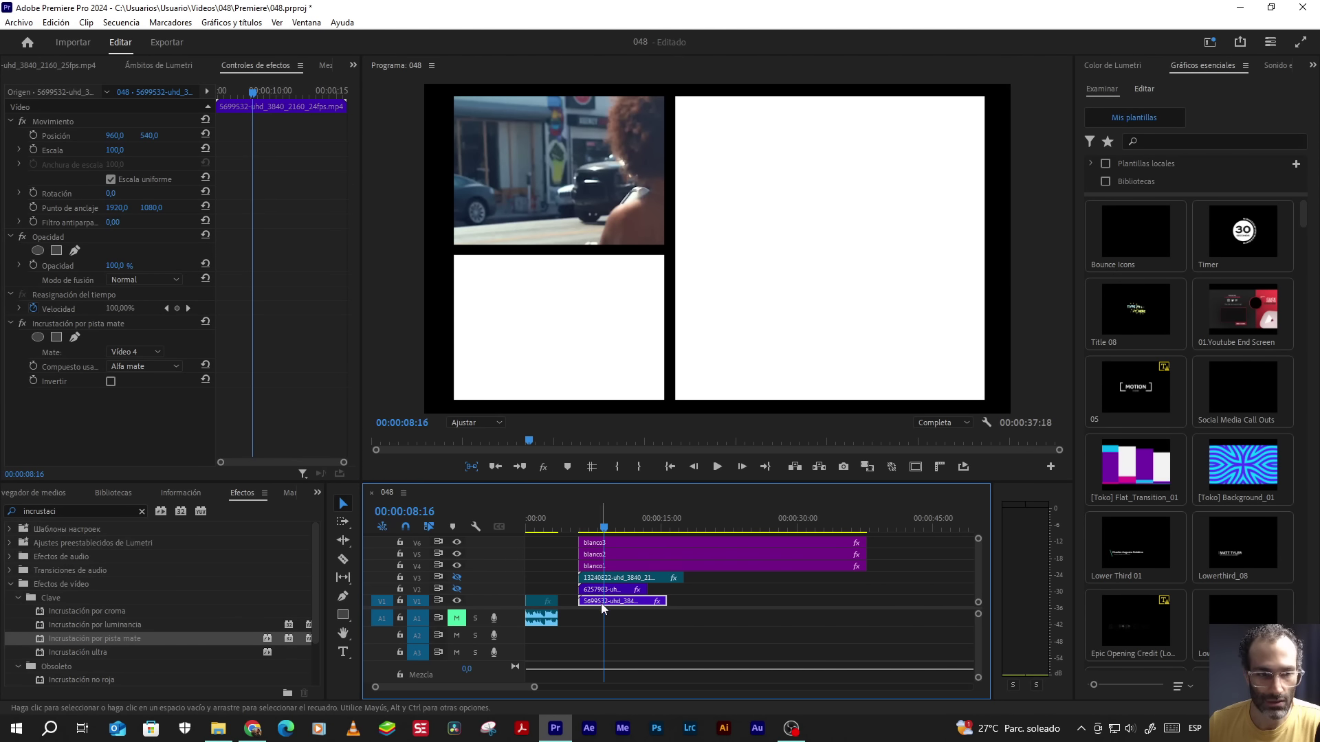
left_click(22, 324)
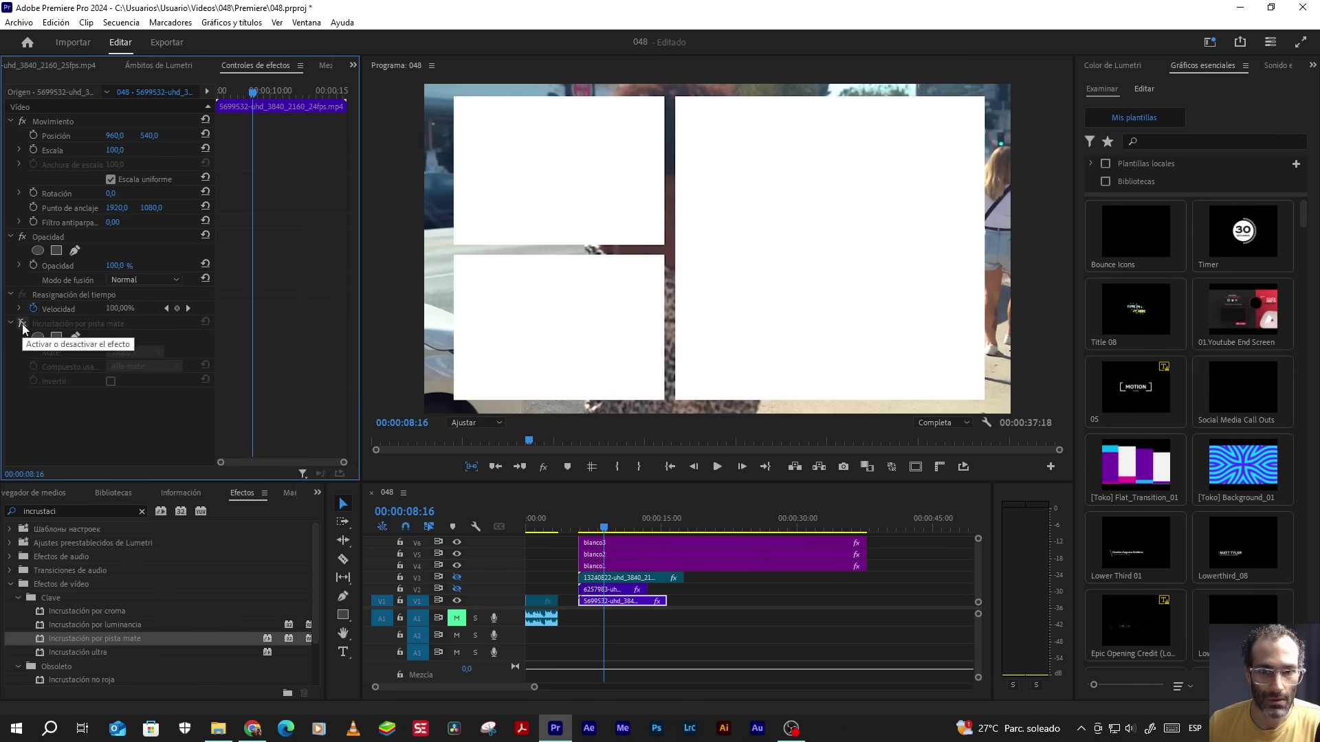
left_click(22, 323)
left_click(22, 324)
left_click(22, 324)
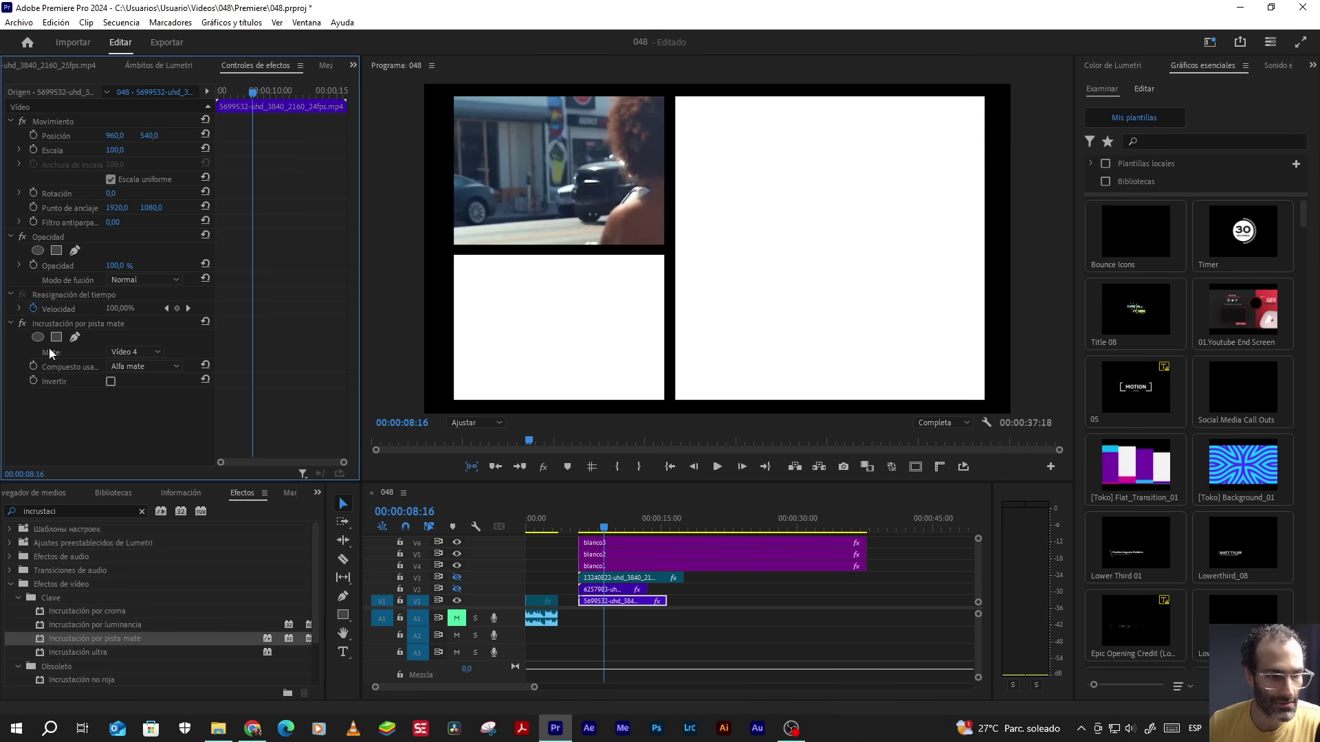
left_click(22, 323)
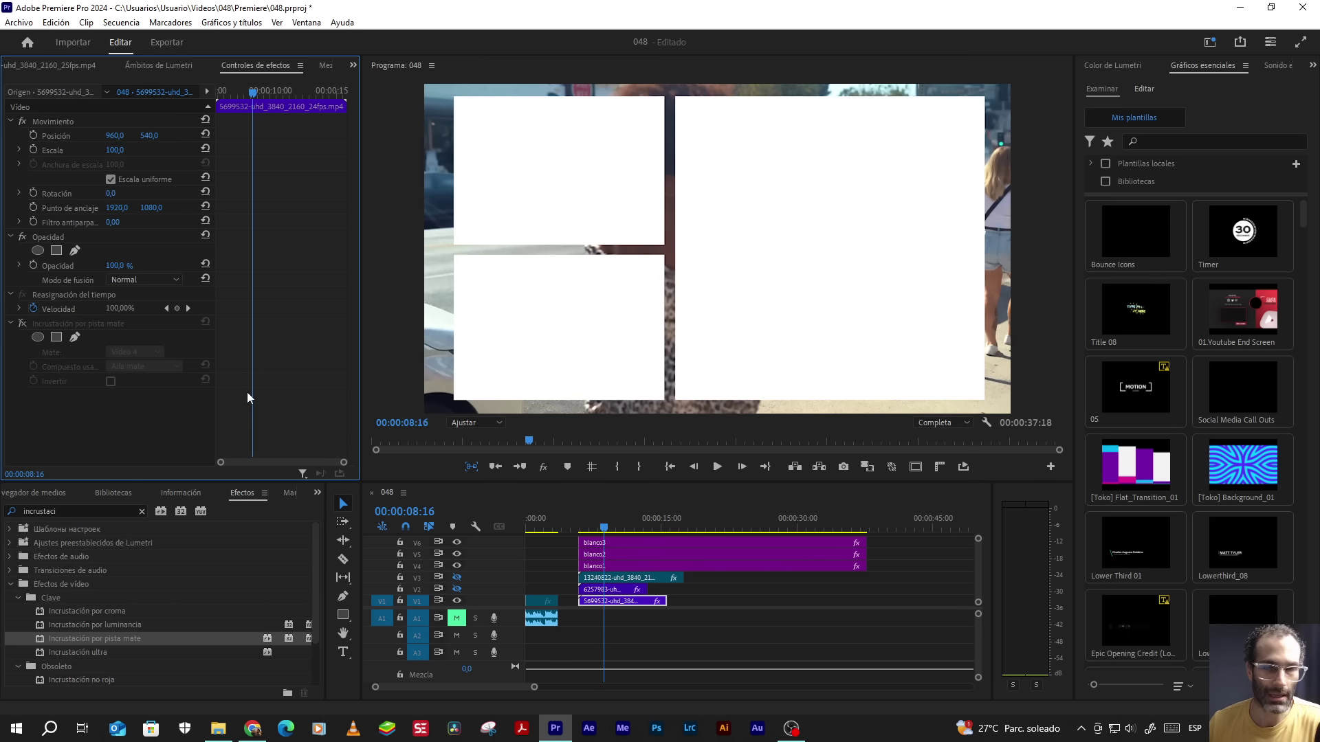
left_click(22, 323)
- Try shrinking the V1 clip to 42% scale, then undo the change
left_click(596, 601)
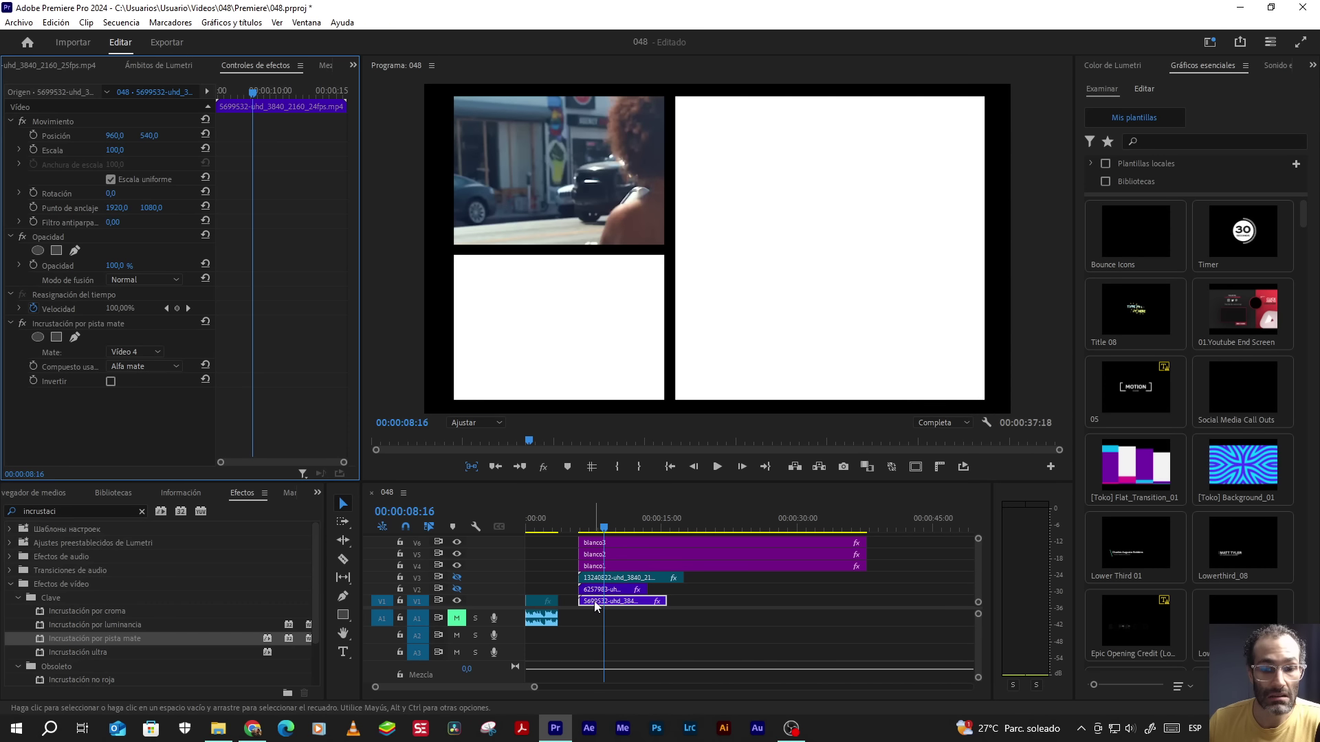
left_click(120, 142)
left_click_drag(114, 150, 82, 150)
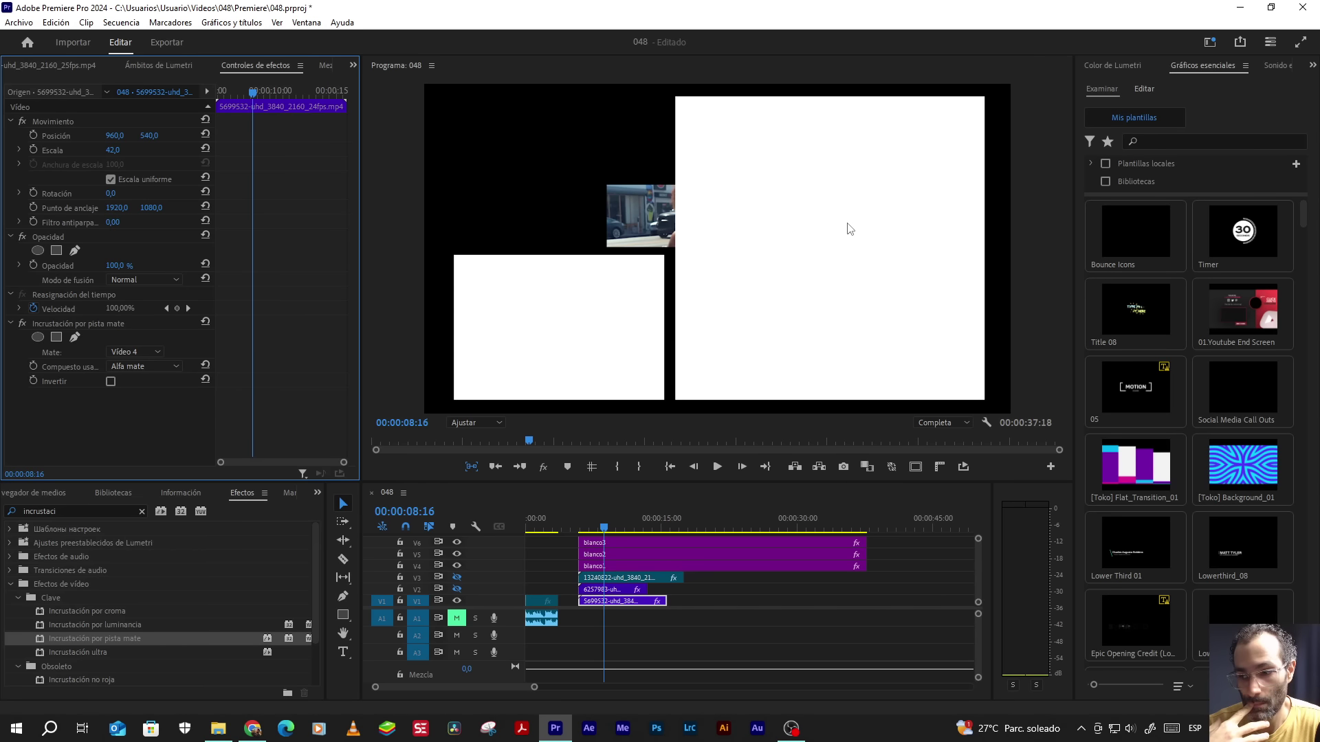
key("ctrl+z")
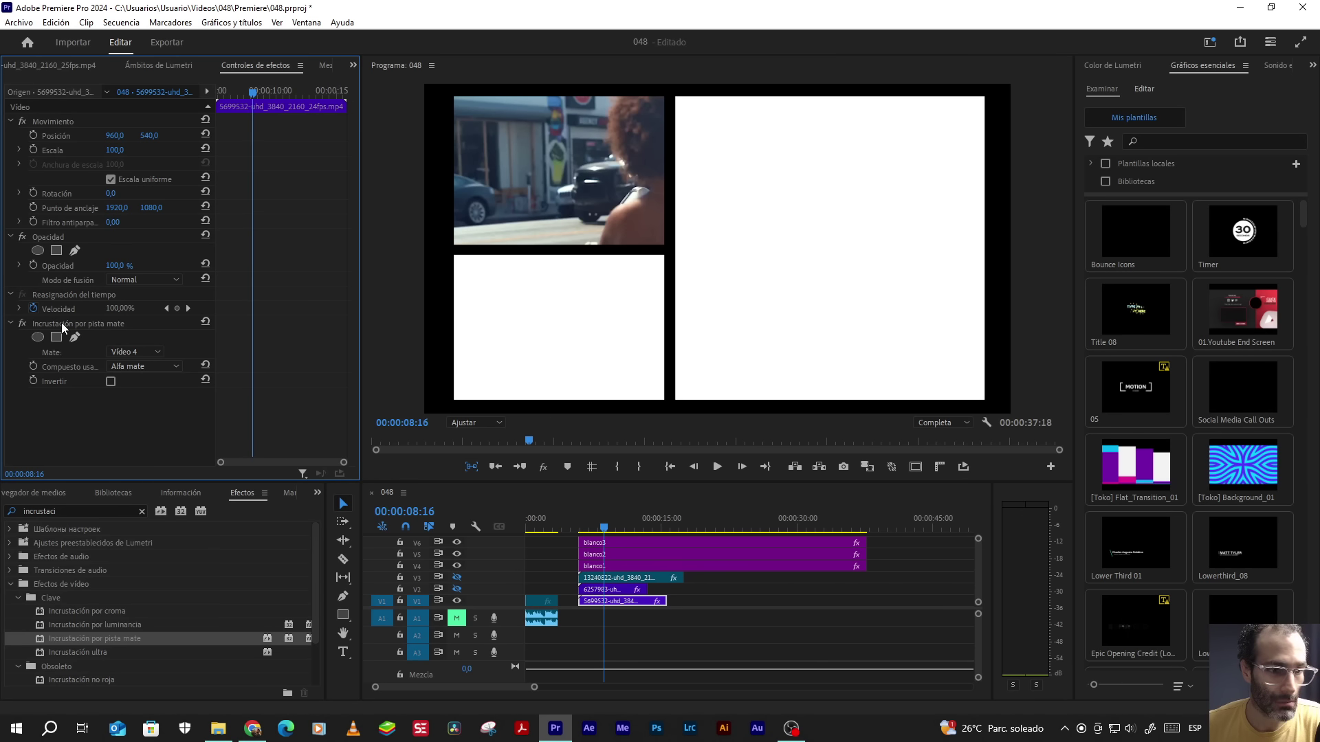
- Delete the track matte effect from the V1 clip and show tracks V2 and V3 again
left_click(62, 325)
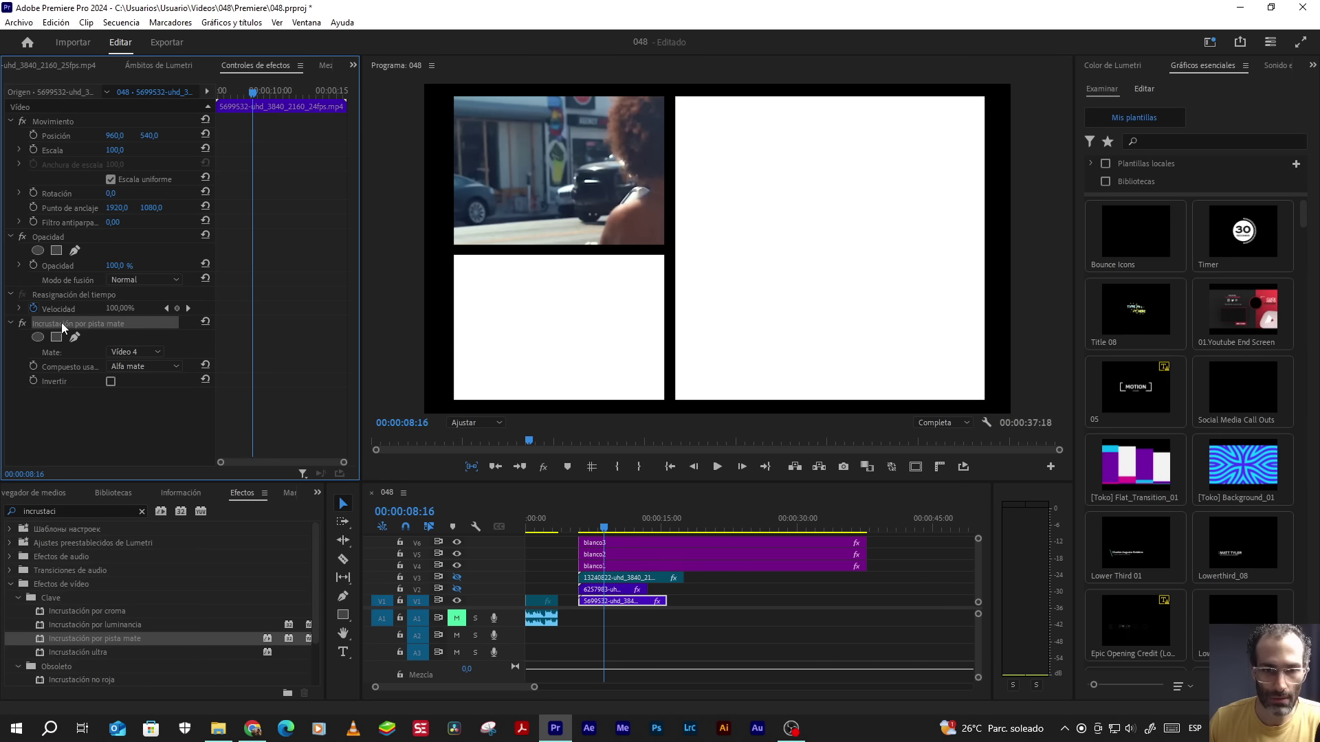
key("Delete")
left_click(459, 591)
left_click(458, 580)
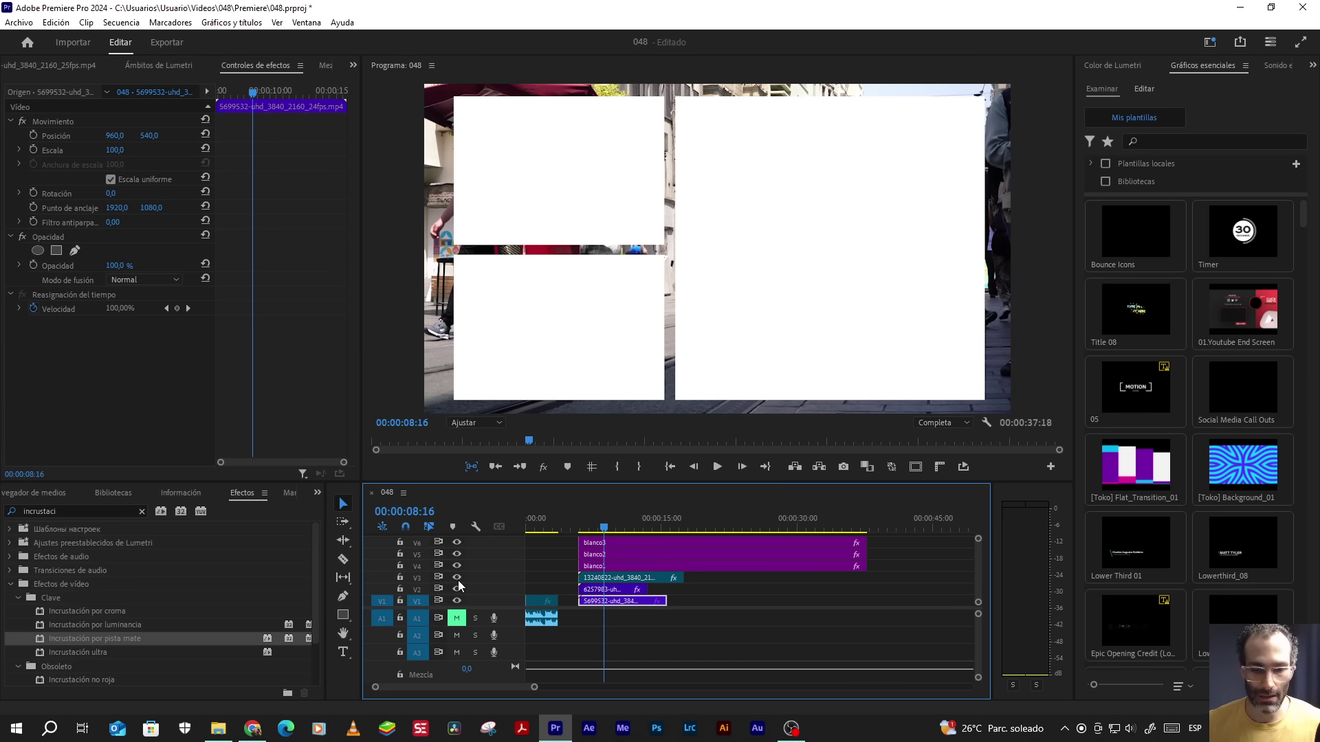
- Disable the blanco2, blanco3, V2 and V3 clips with Shift+E, then reselect the V1 clip
left_click_drag(889, 543, 845, 558)
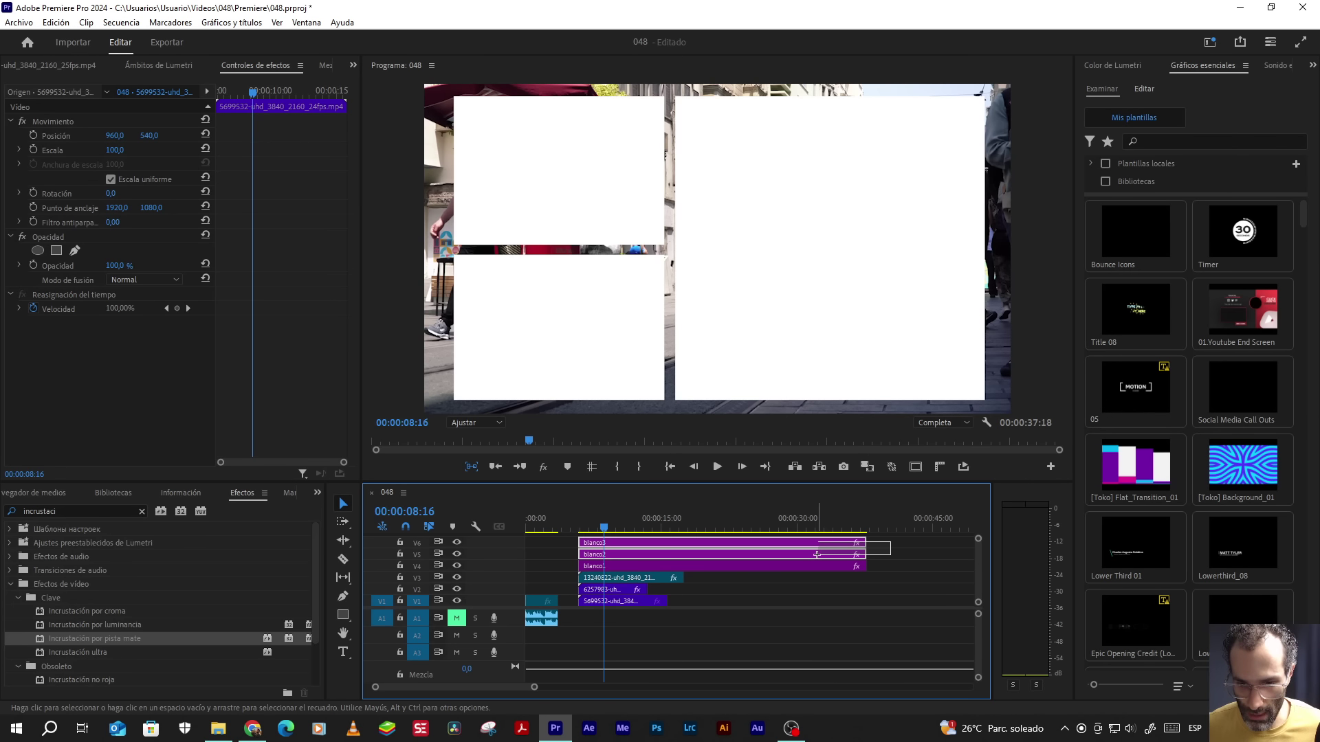
left_click(626, 579, "shift")
left_click(614, 590, "shift")
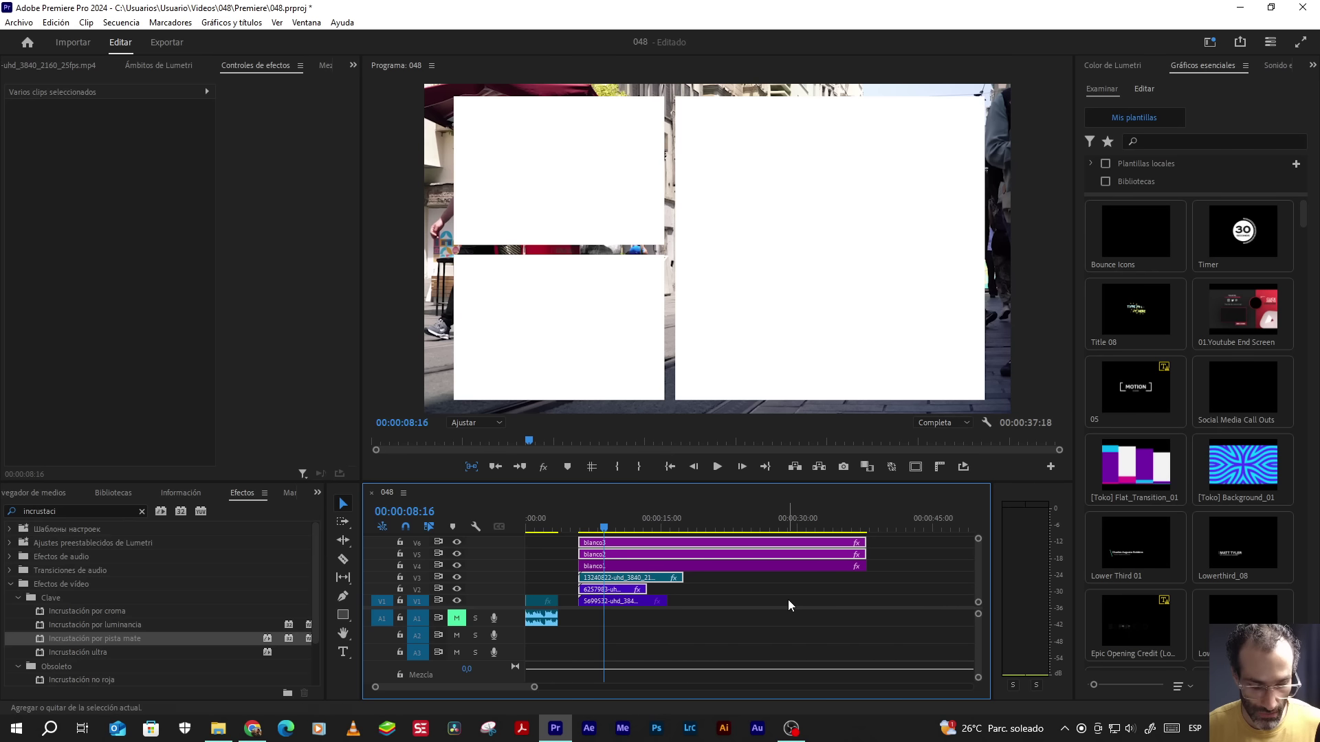
key("shift+e")
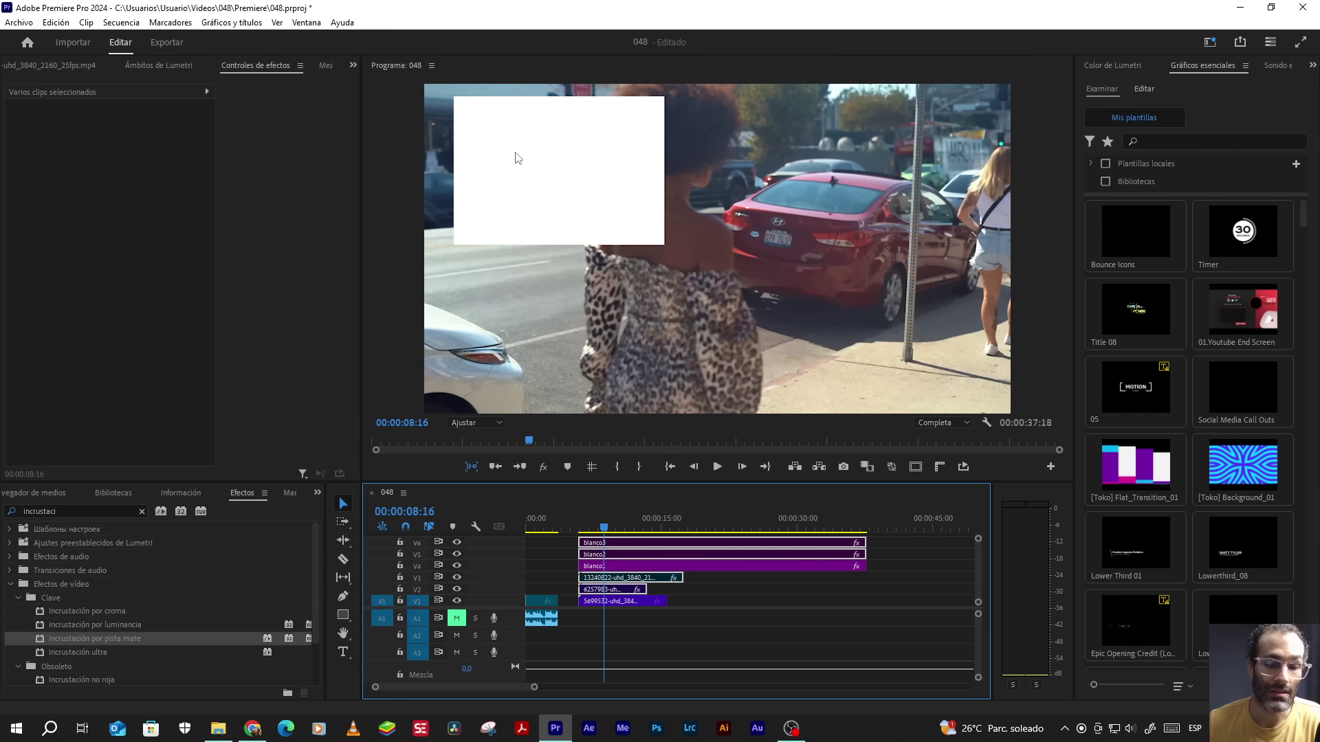
left_click(720, 606)
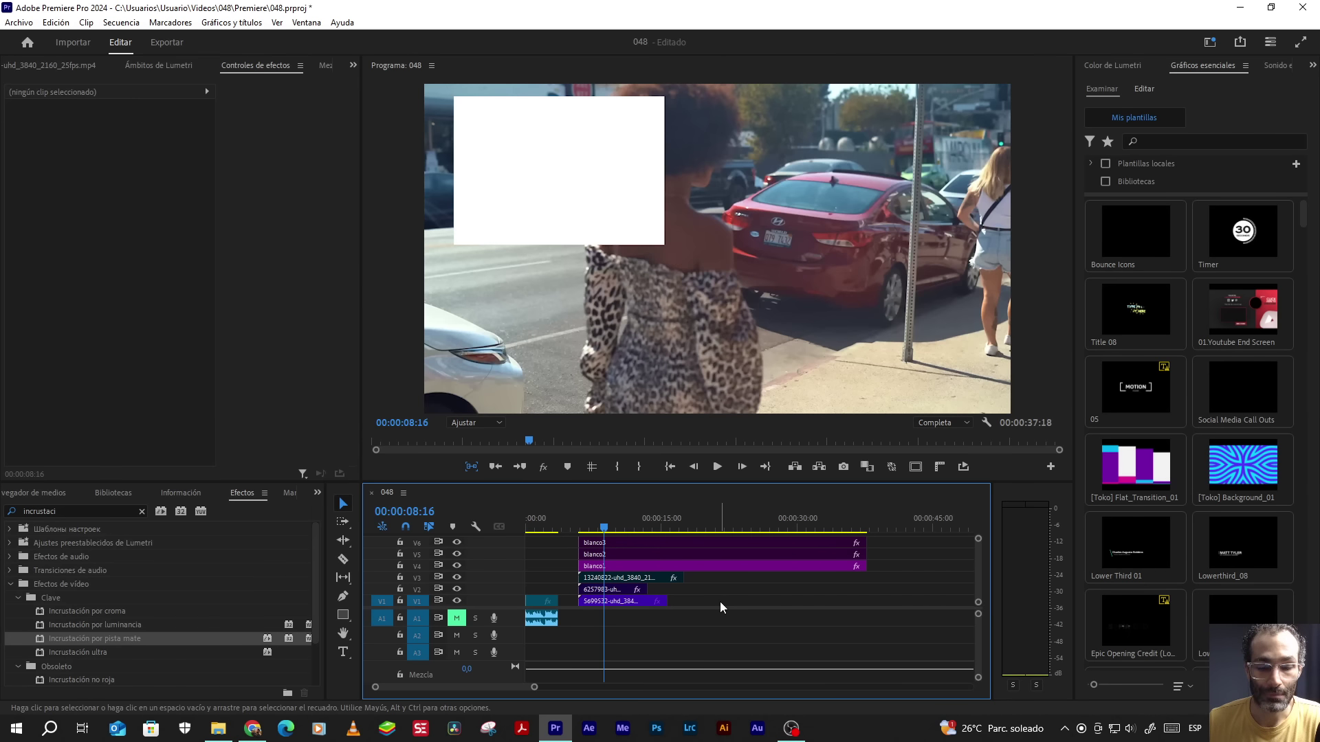
left_click(600, 602)
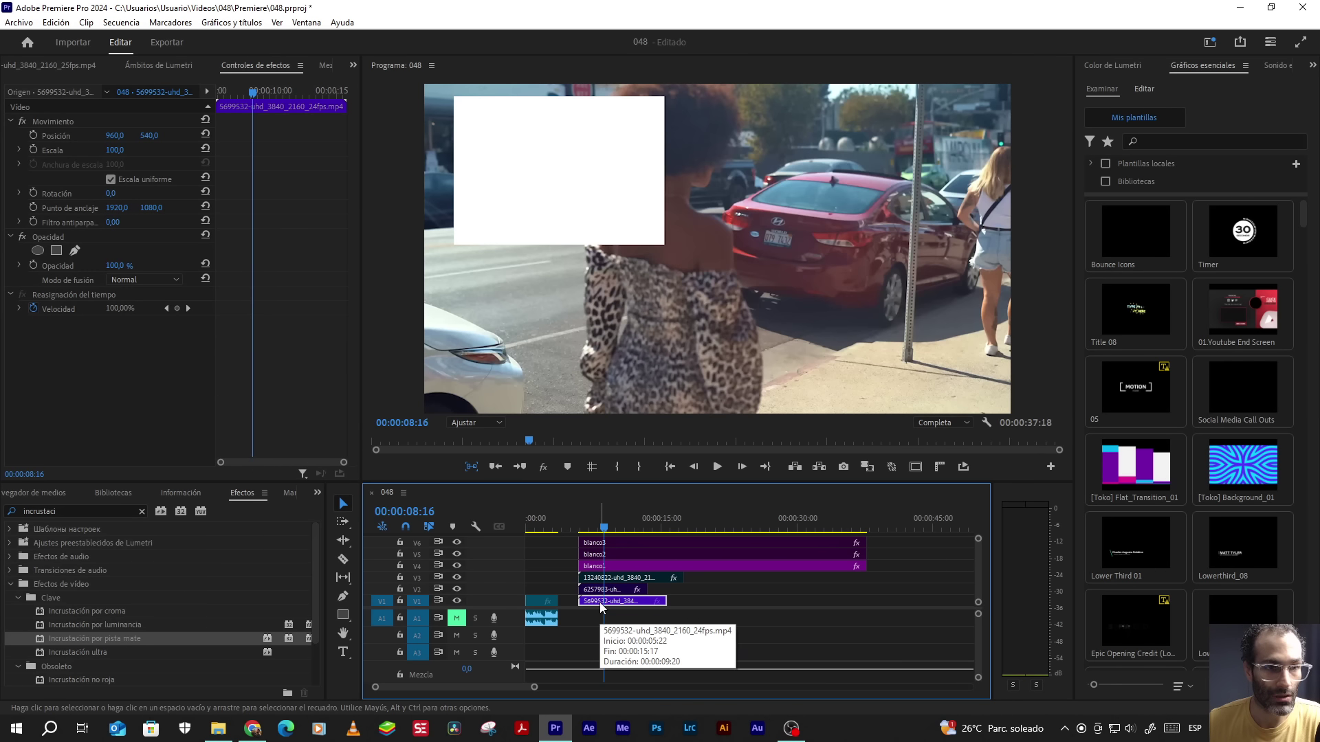
- Experiment with V1's scale and a re-applied Vídeo 4 track matte, undoing the changes
left_click_drag(115, 150, 108, 150)
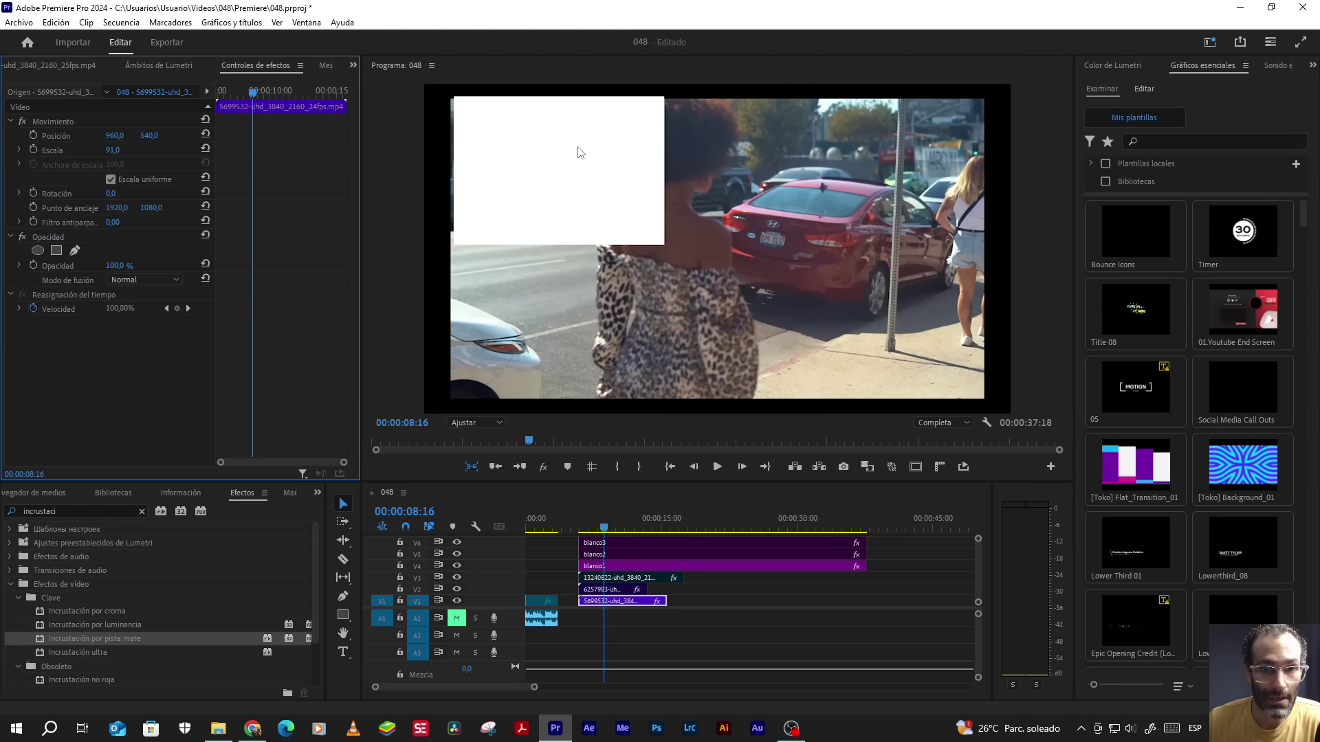
key("ctrl+z")
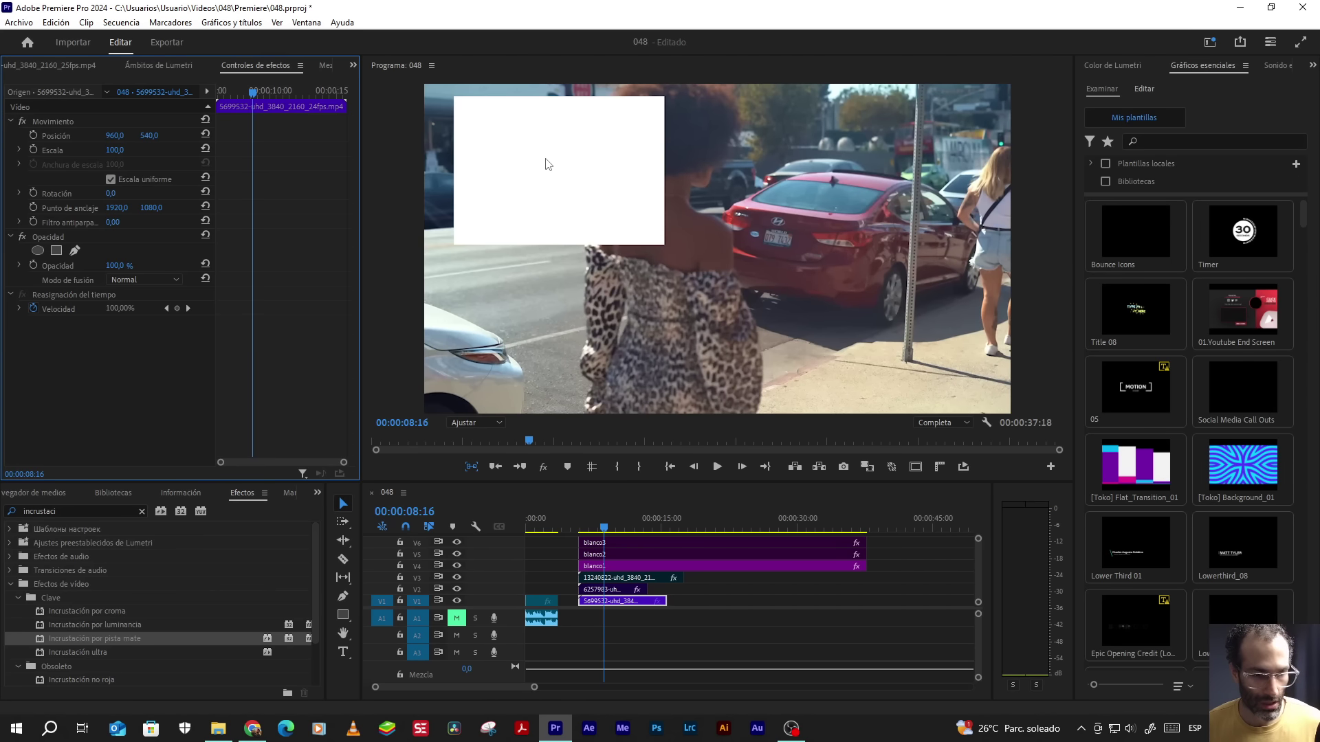
left_click_drag(81, 639, 597, 600)
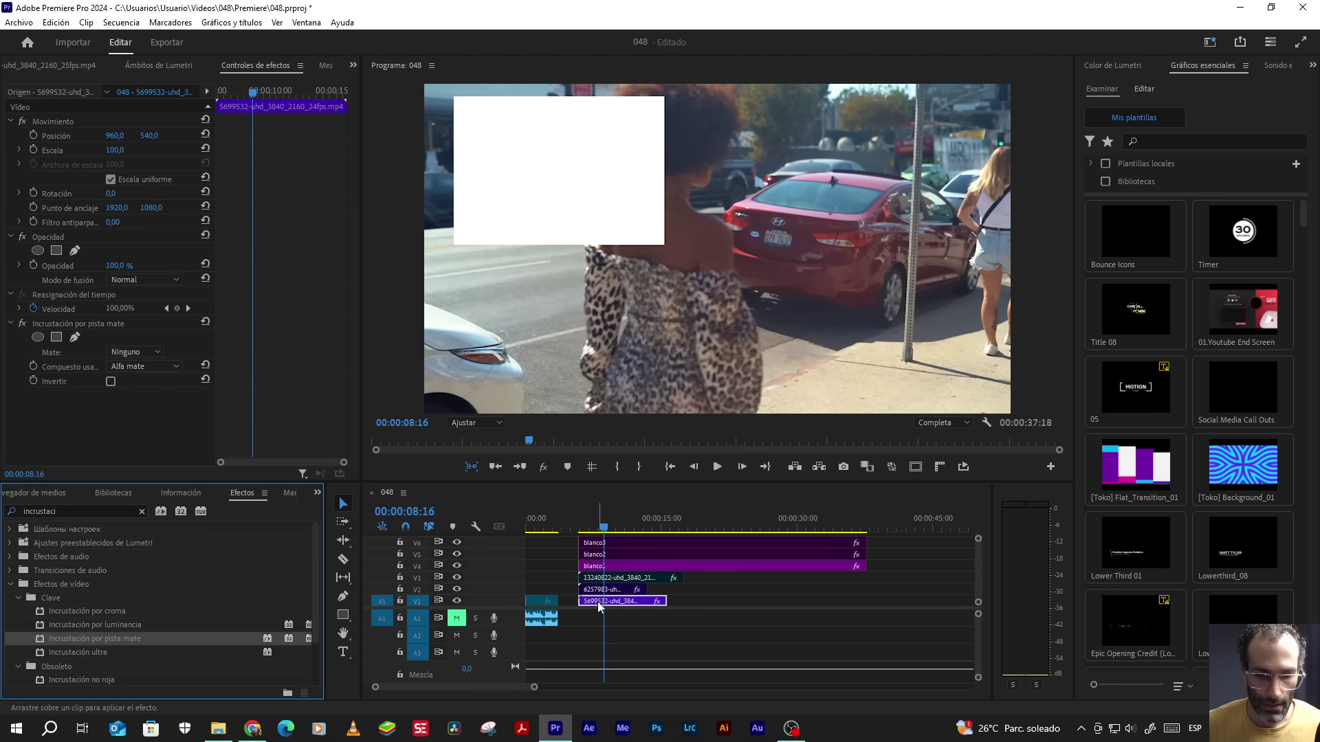
left_click(128, 354)
left_click(128, 413)
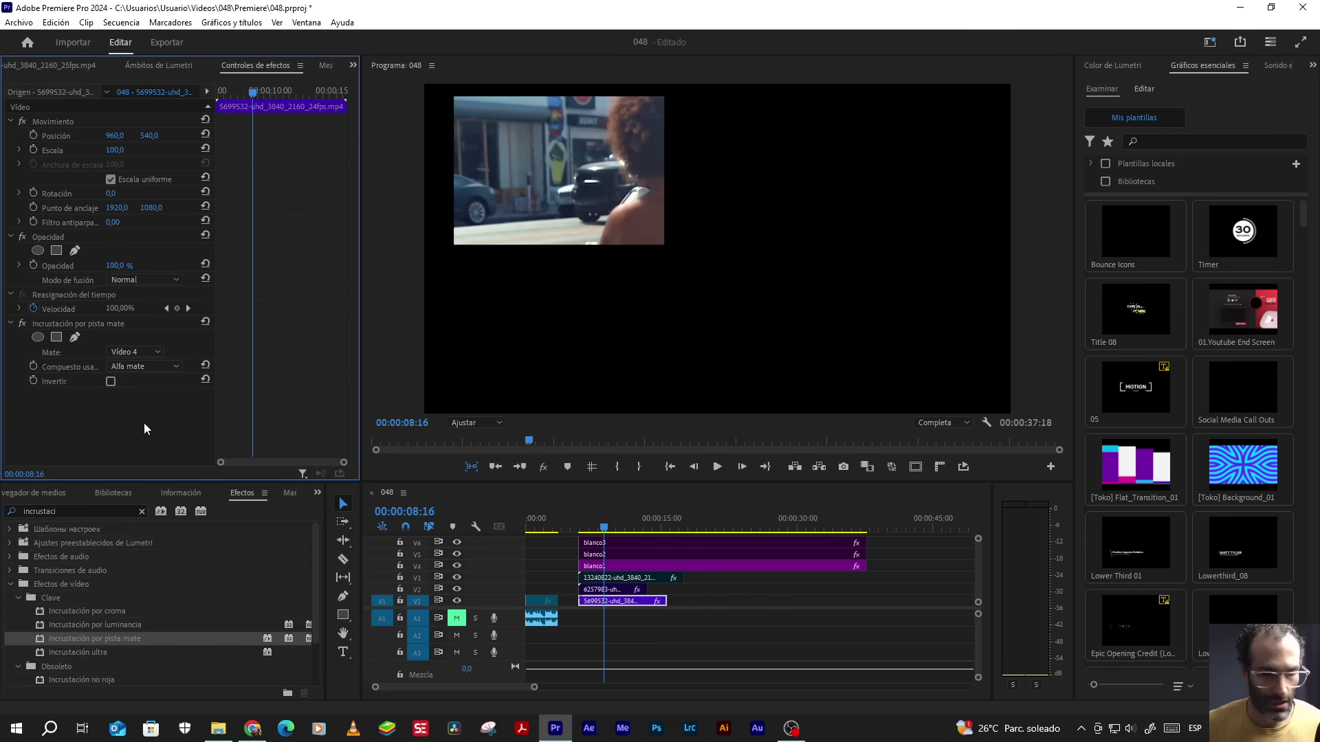
left_click_drag(116, 150, 121, 150)
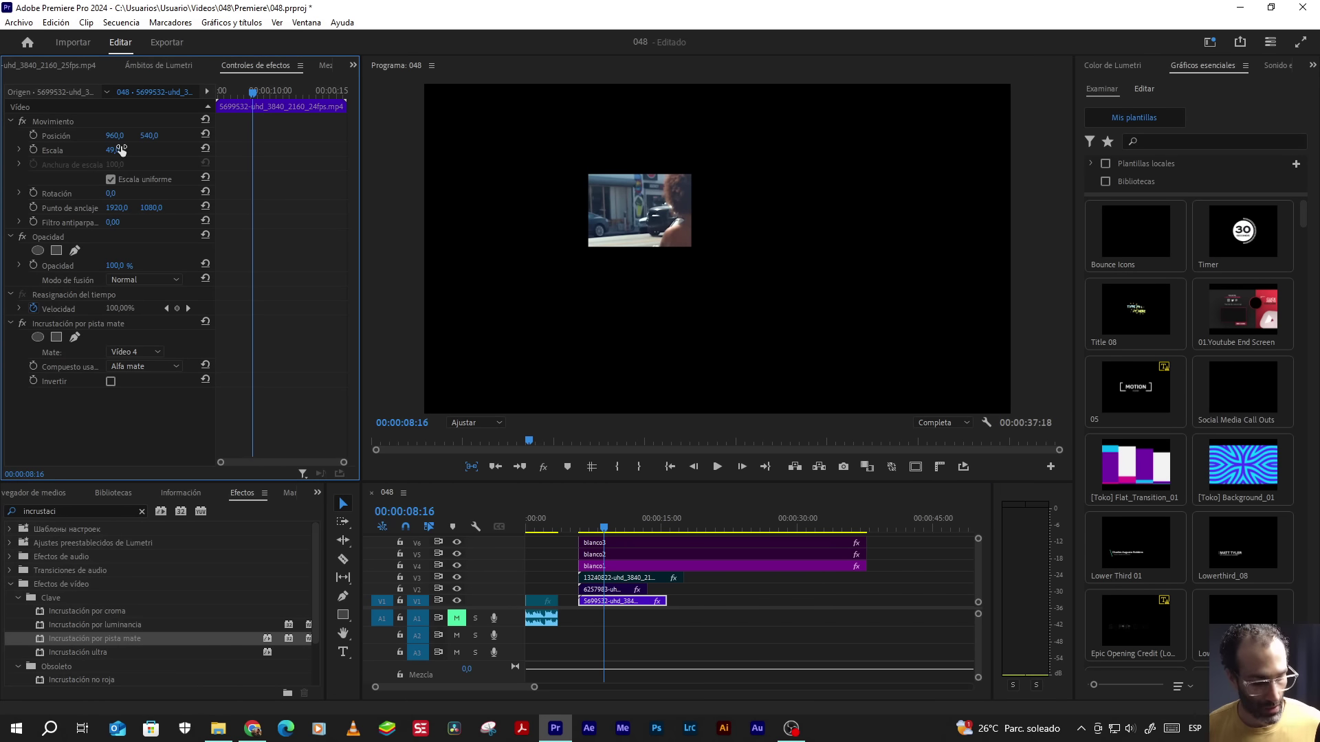
key("ctrl+z")
key("ctrl+z")
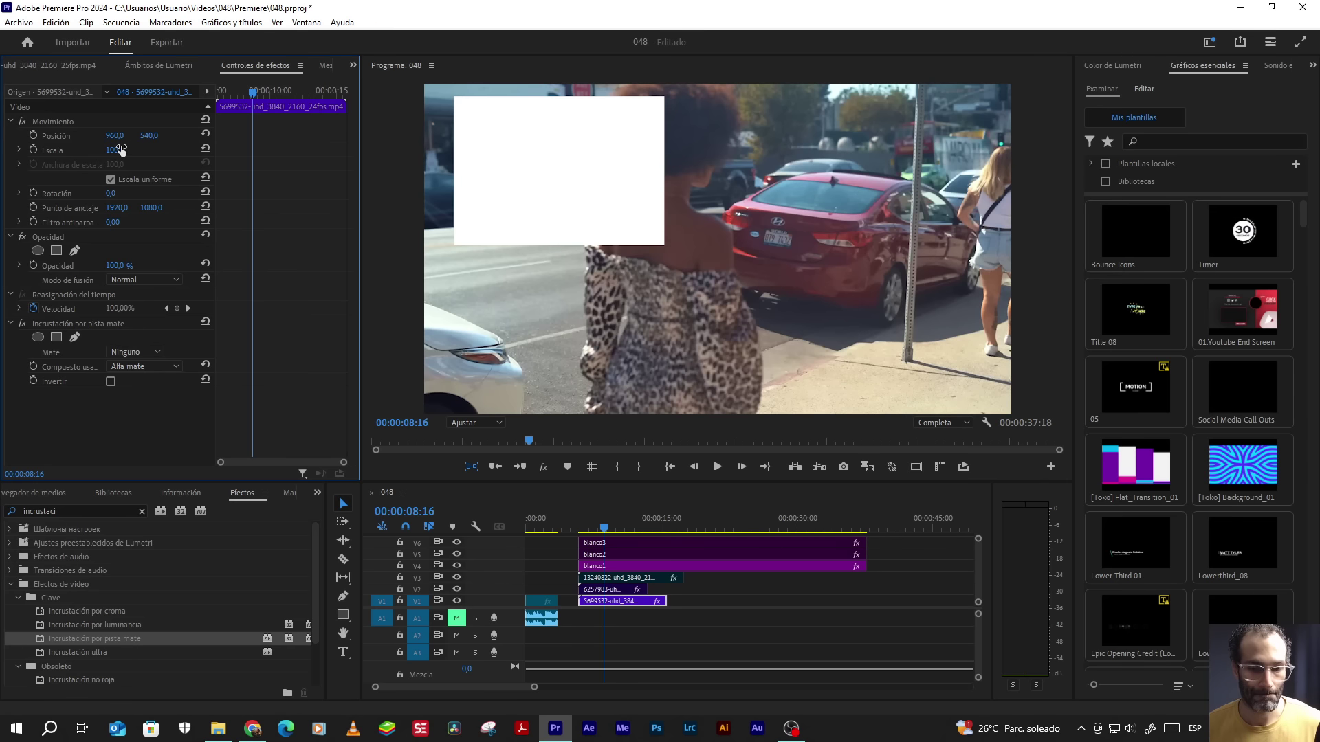
key("ctrl+z")
- Move the V1 clip's anchor point to its top-left corner and scale it to about 46.4
left_click(720, 601)
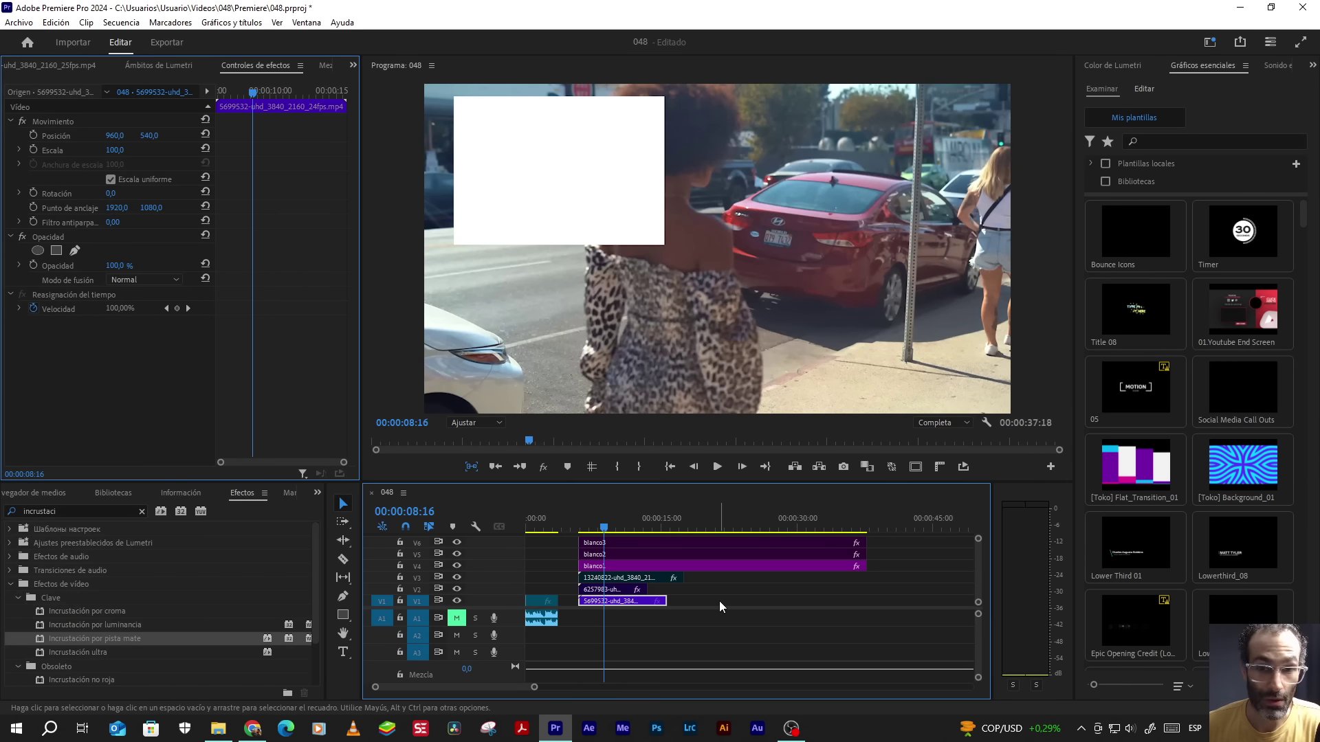
left_click(614, 606)
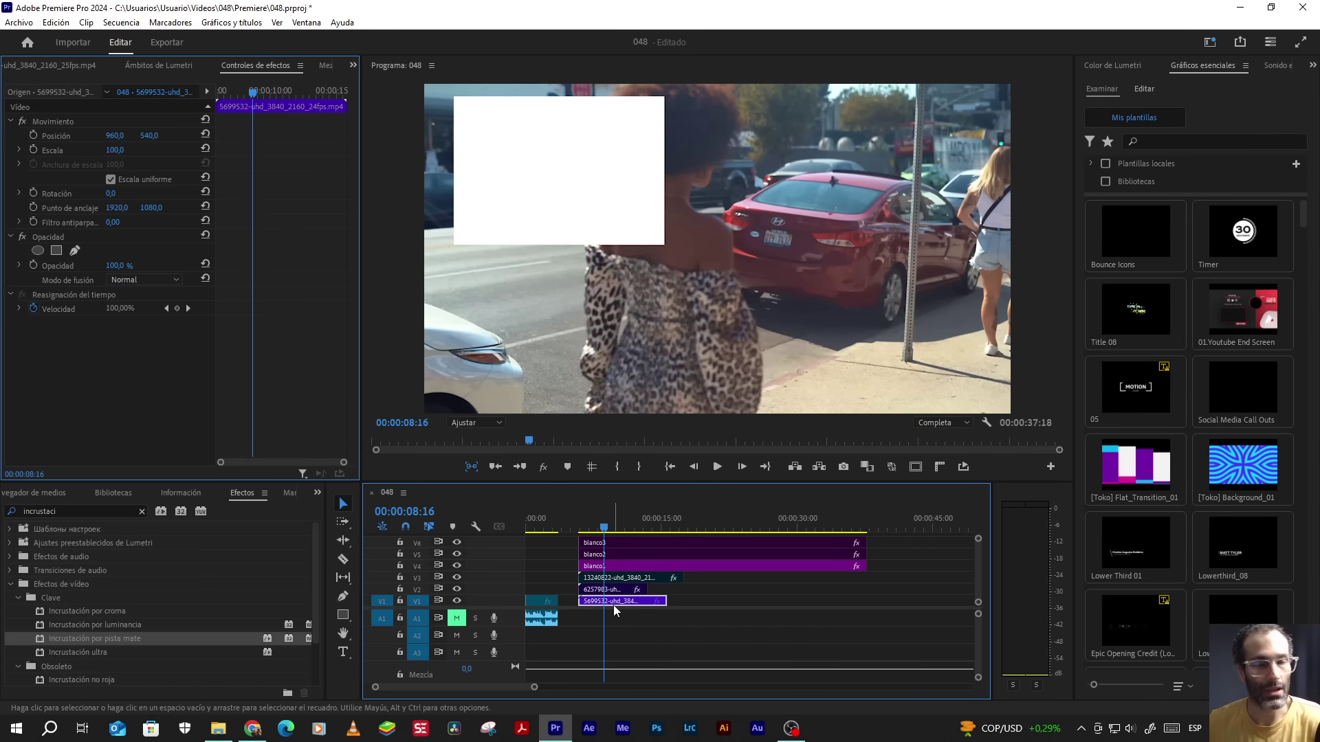
left_click(57, 123)
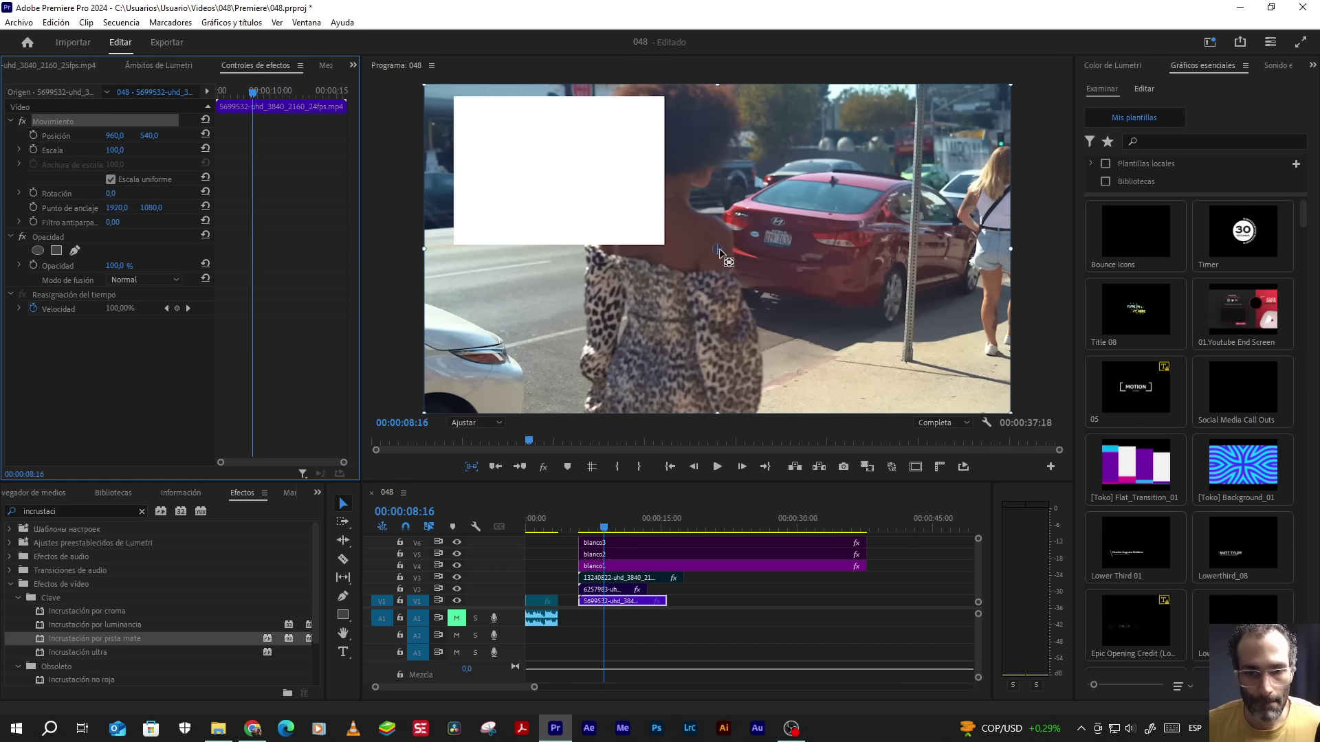
mouse_move(718, 254)
left_mouse_down()
mouse_move(437, 103)
mouse_move(467, 143)
left_mouse_up()
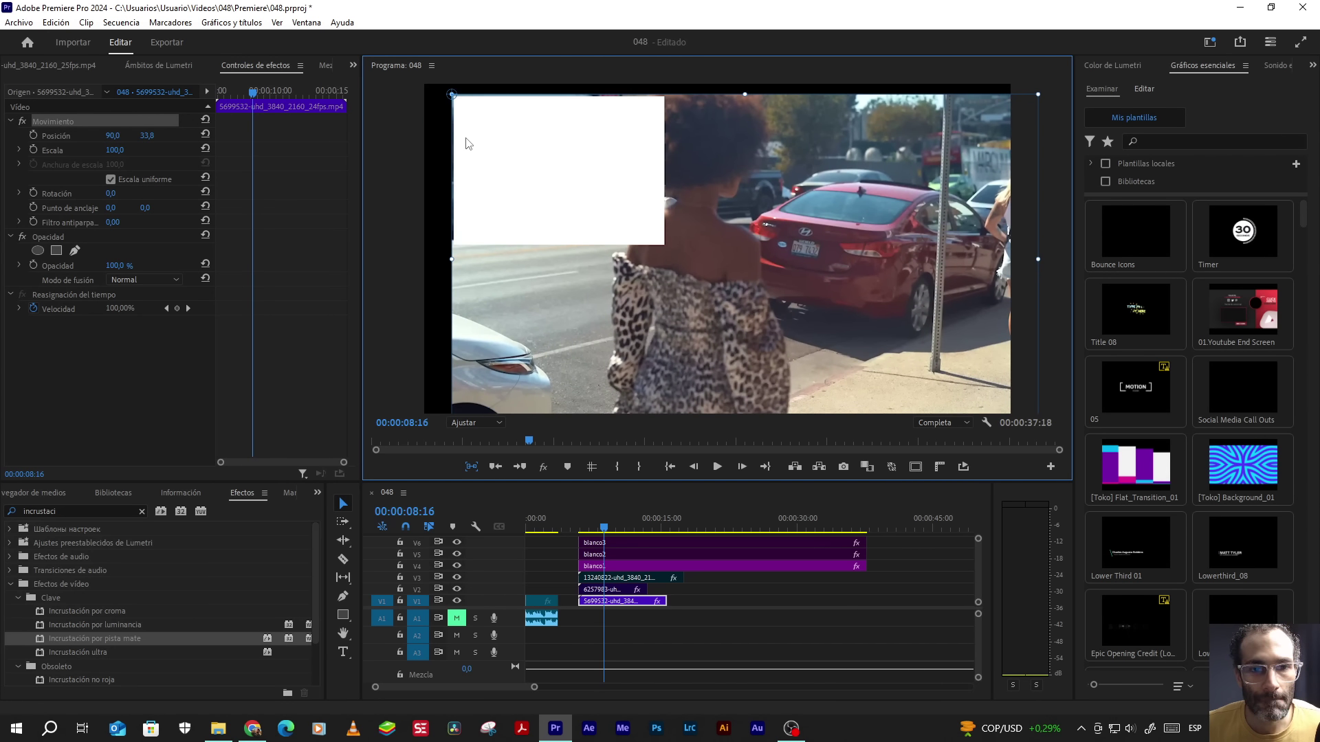
mouse_move(115, 150)
left_mouse_down()
mouse_move(79, 150)
mouse_move(110, 150)
left_mouse_up()
left_click(605, 603)
left_click(724, 602)
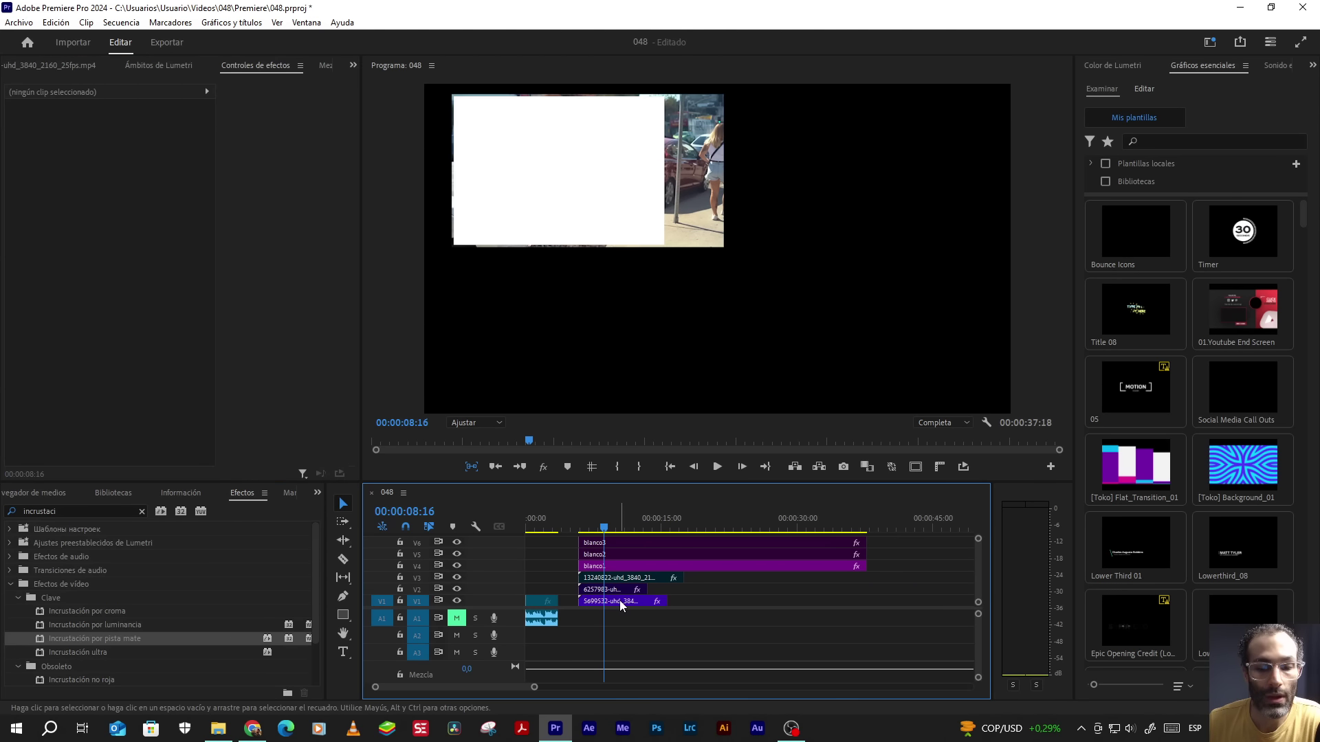
right_click(621, 602)
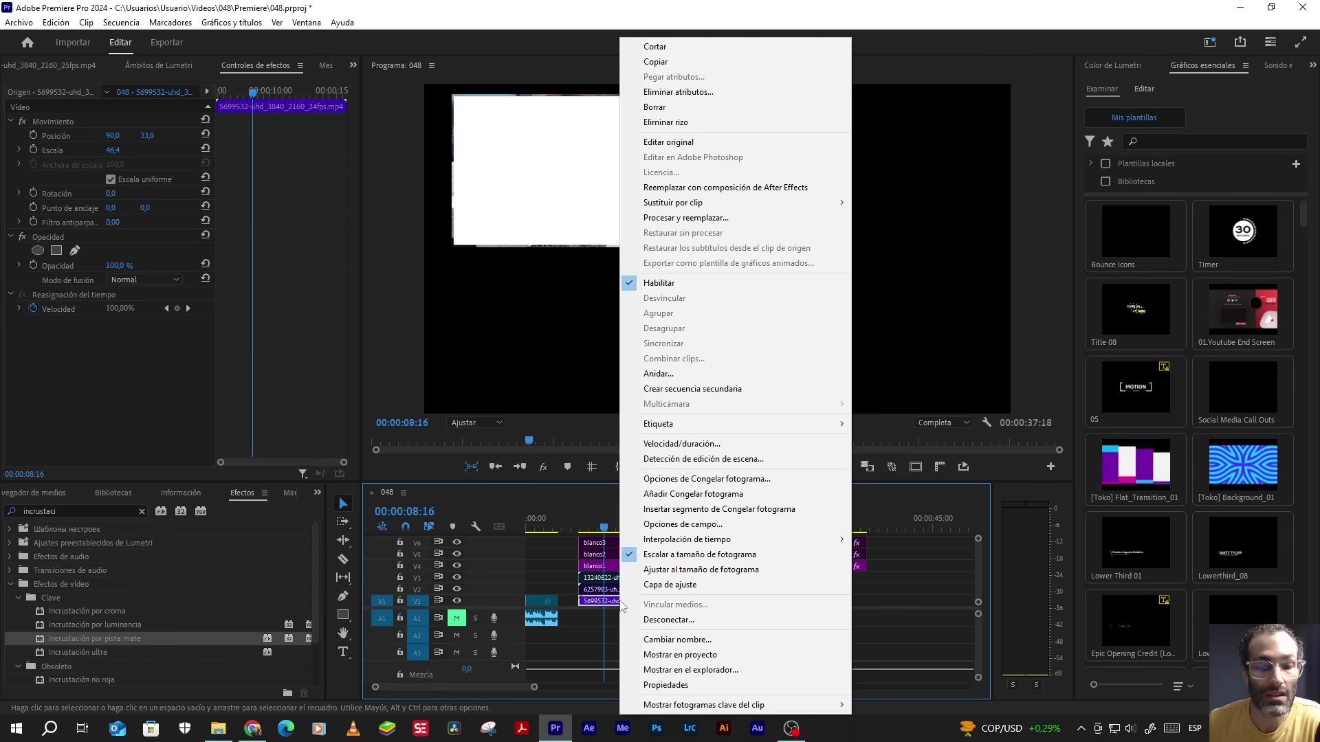
left_click(666, 375)
left_click(640, 378)
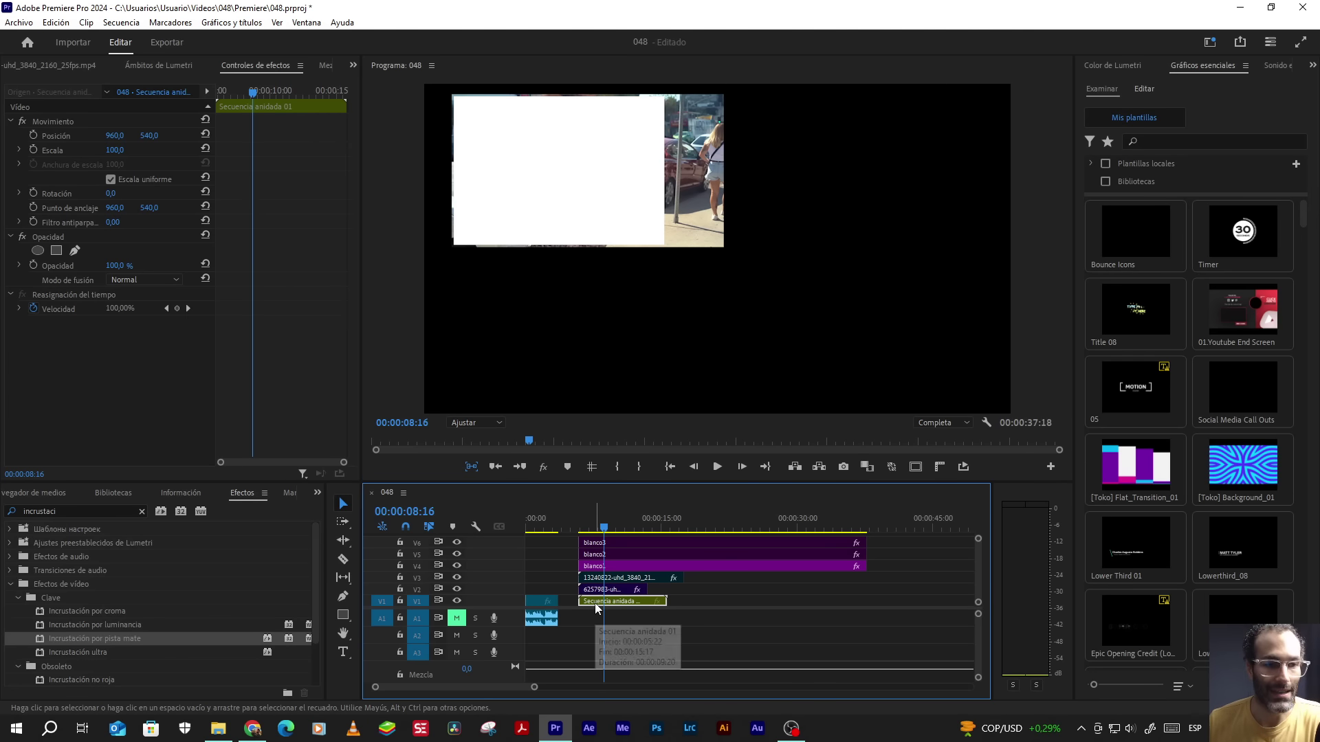
left_click_drag(98, 640, 612, 601)
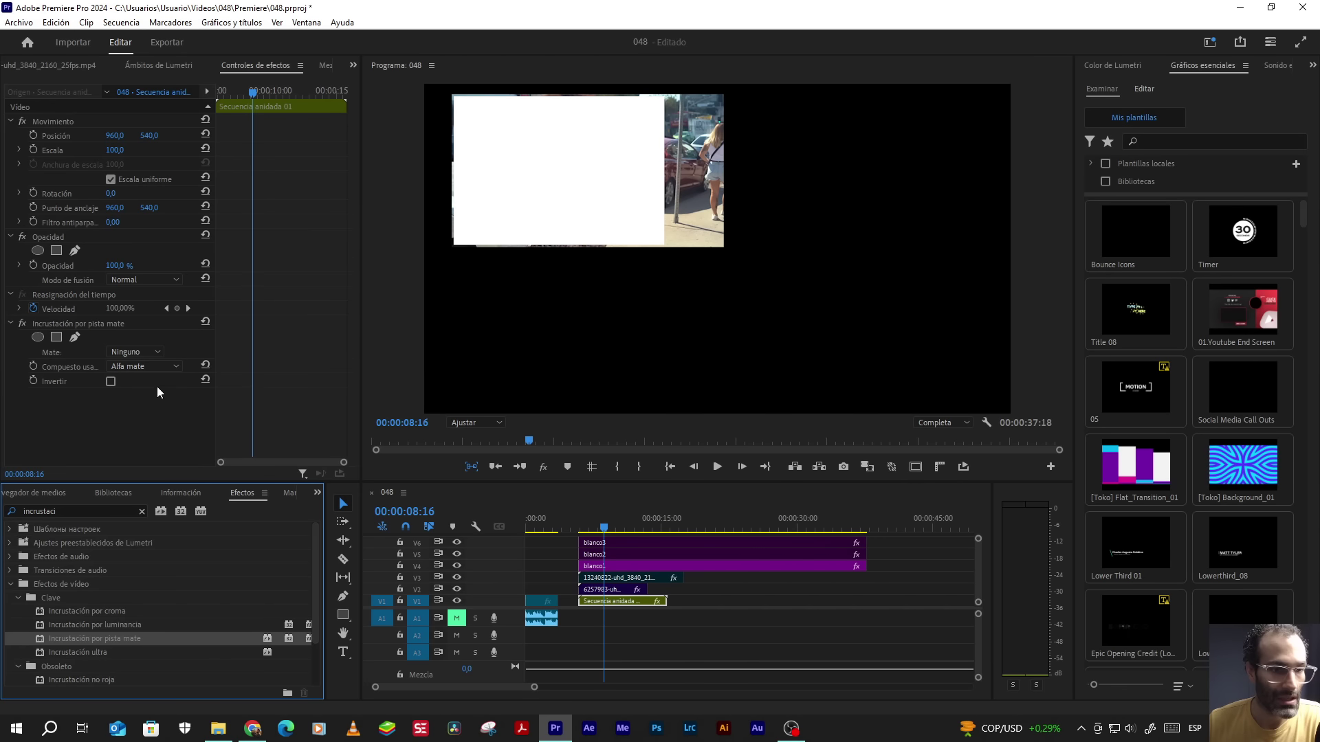
left_click(137, 353)
left_click(135, 413)
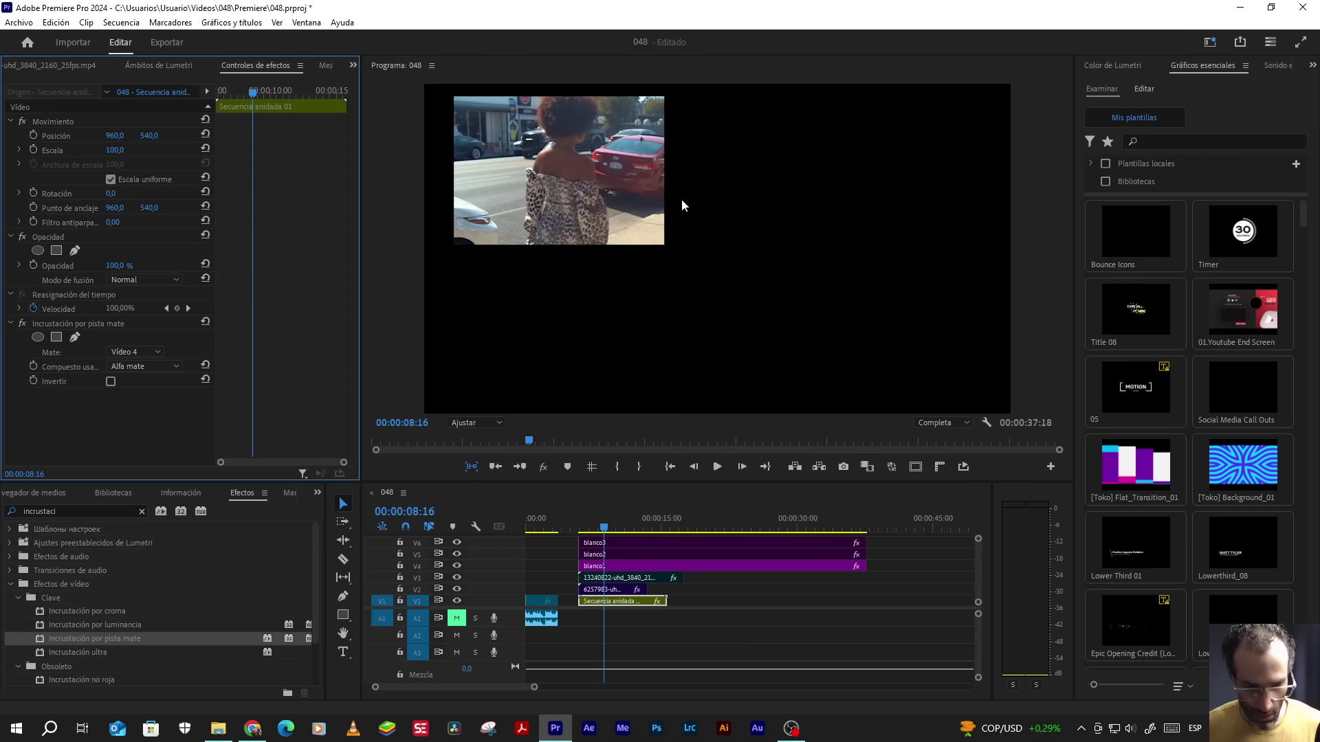
key("ctrl+z")
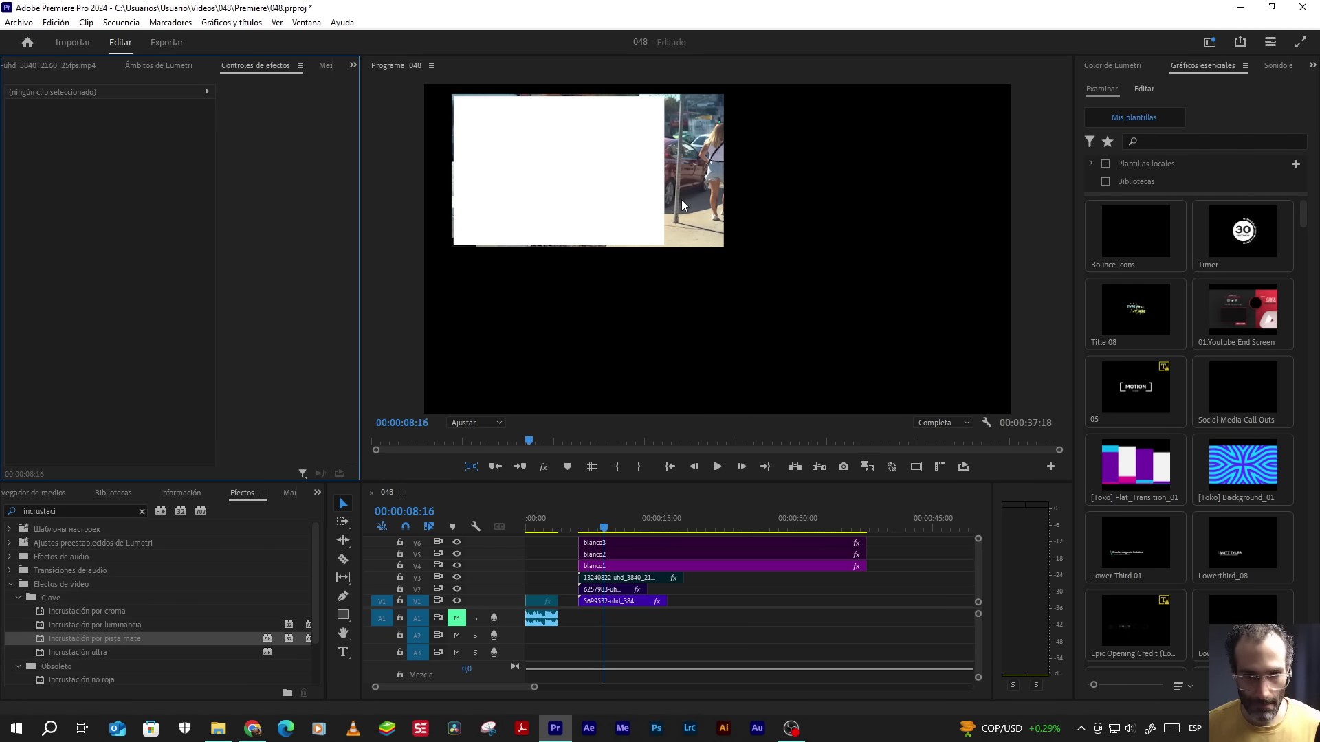
- Reset the V1 clip's Motion settings and toggle Scale to Frame Size
left_click(600, 603)
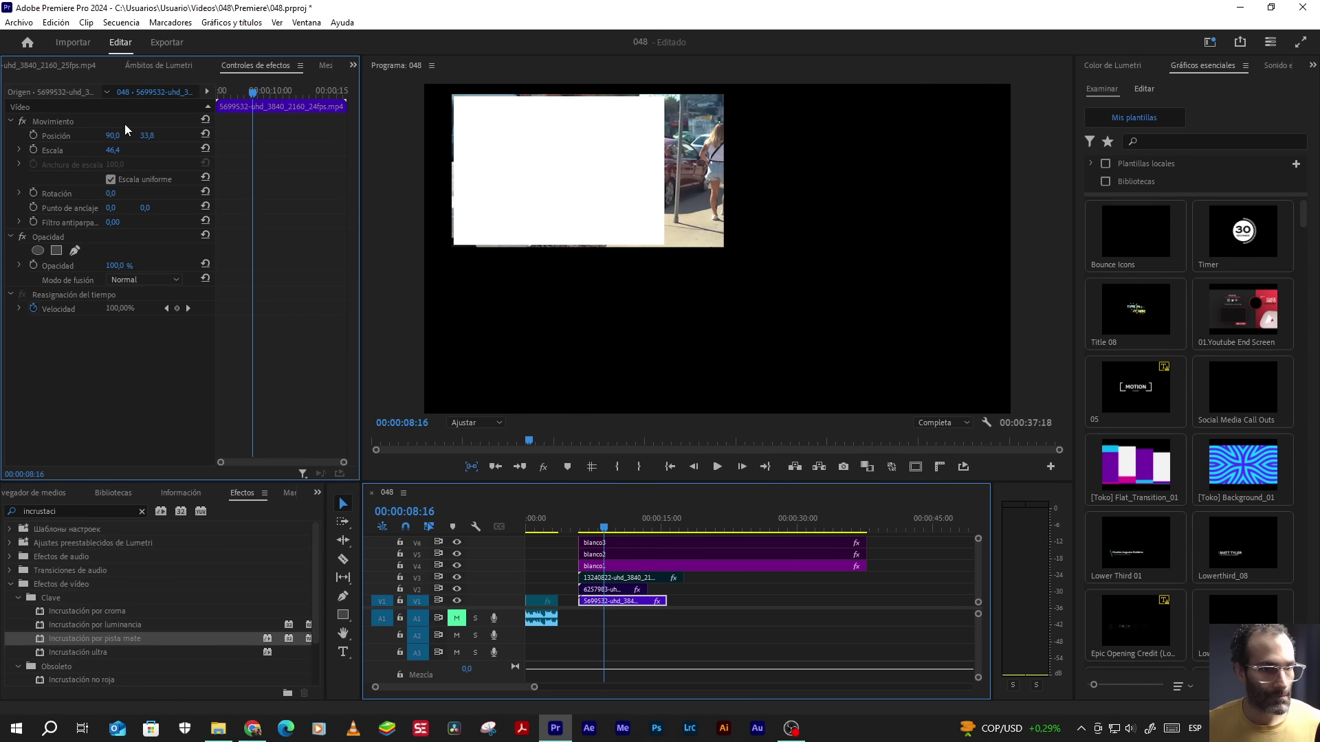
left_click(205, 120)
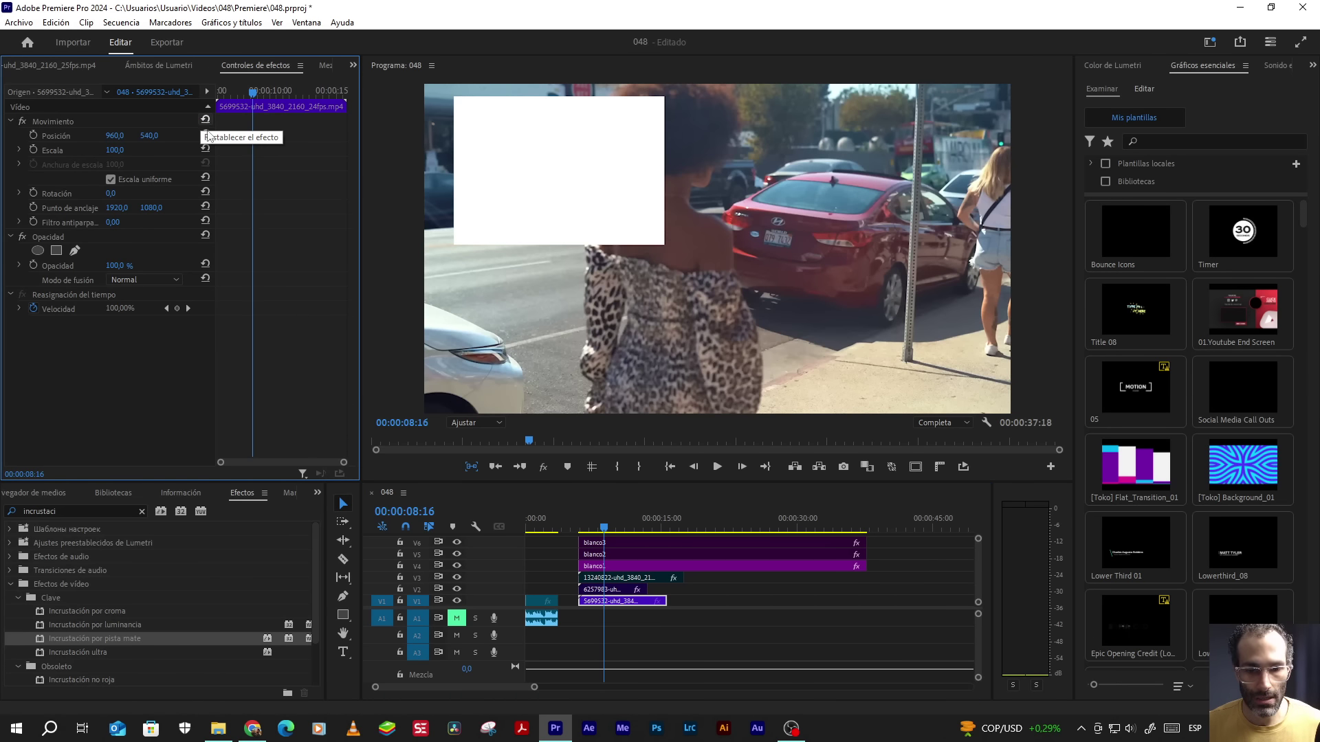
right_click(614, 602)
left_click(715, 575)
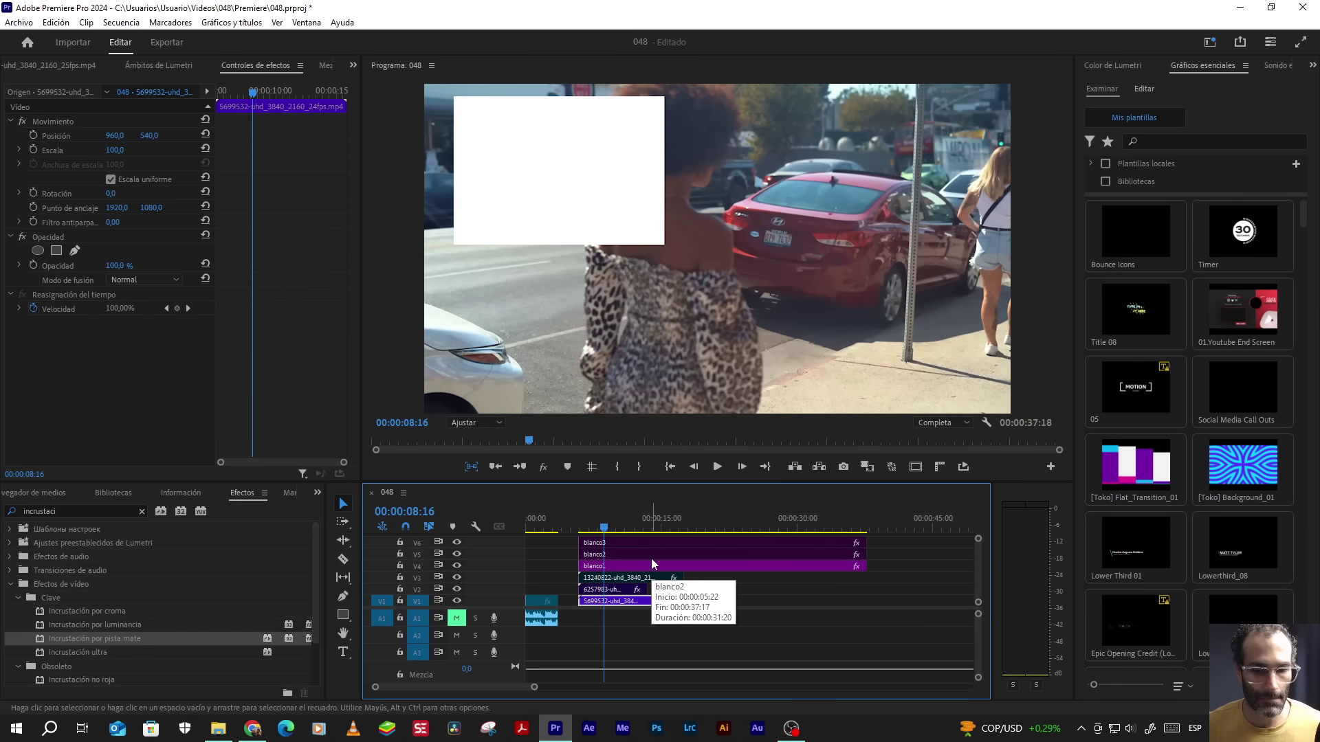
- Re-enable the V2 and V3 clips and the blanco2 and blanco3 clips with Shift+E
left_click_drag(719, 578, 626, 588)
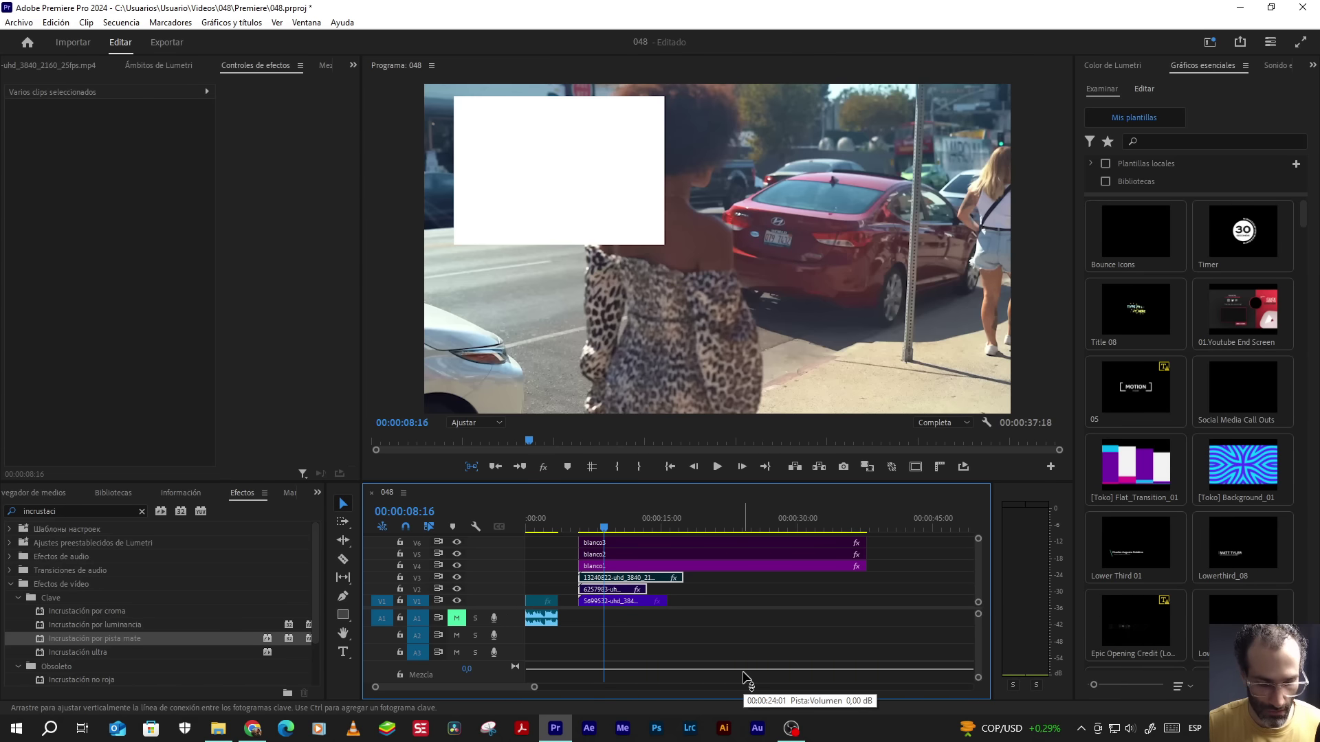
key("shift+e")
left_click(840, 552)
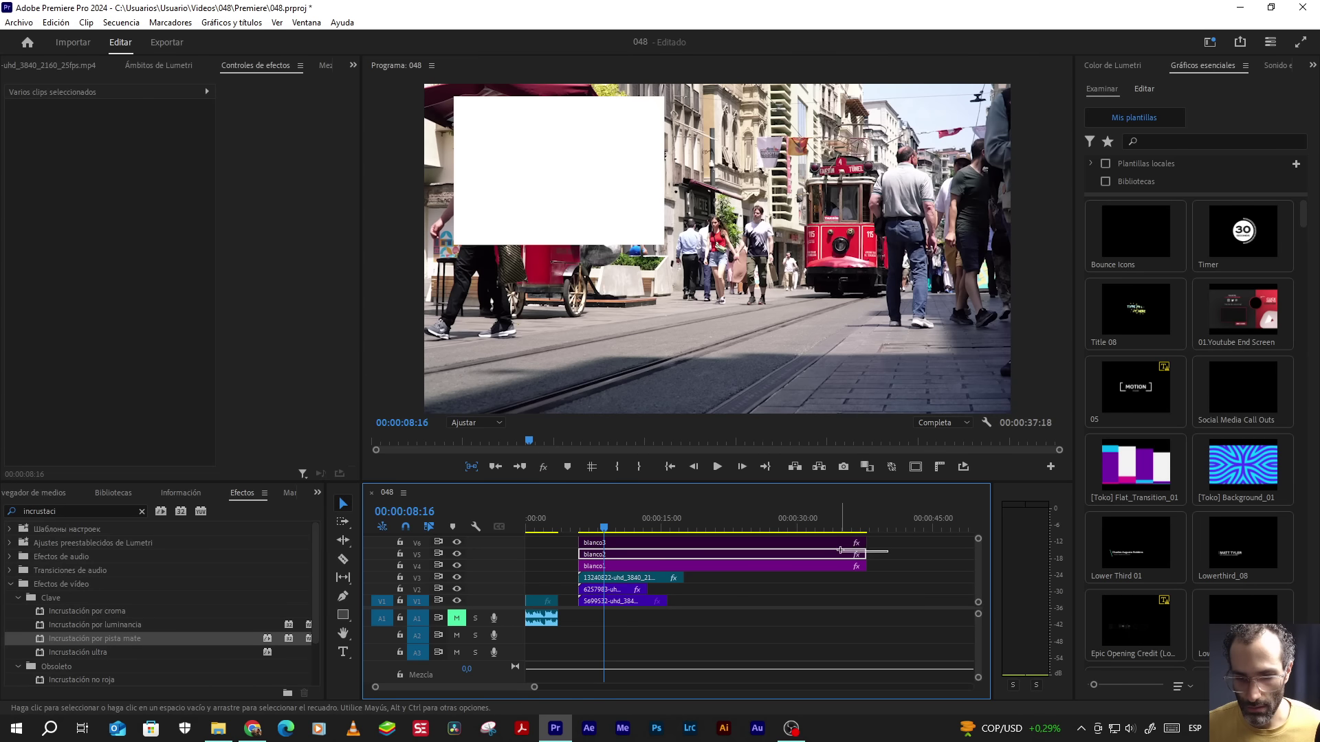
left_click(840, 543, "shift")
key("shift+e")
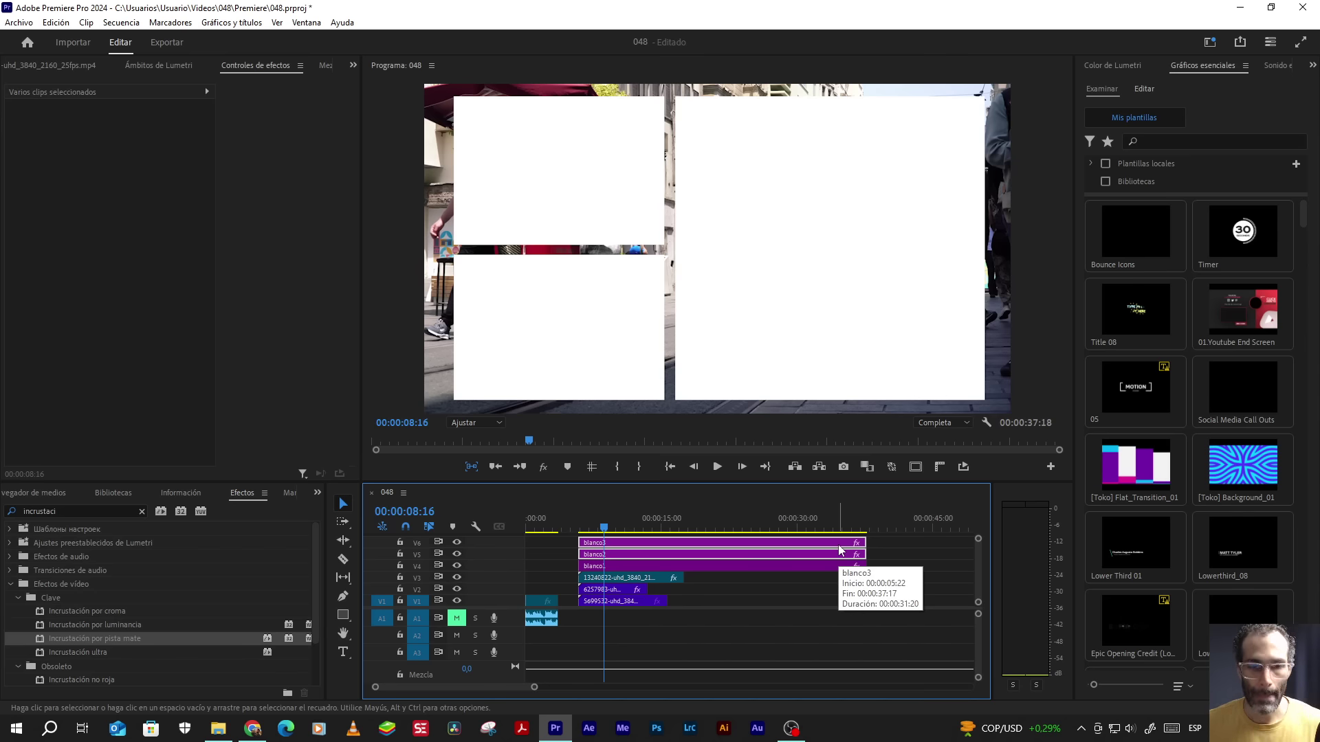
left_click(714, 600)
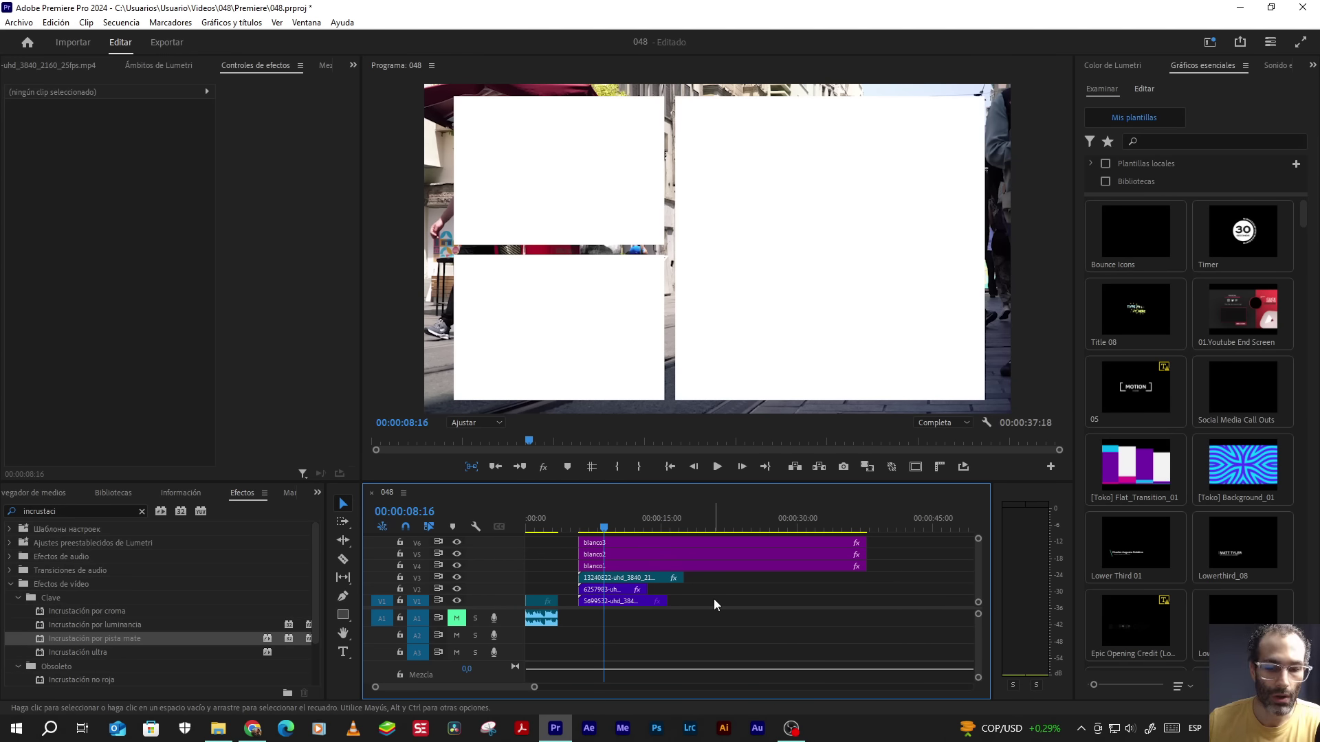
left_click(650, 601)
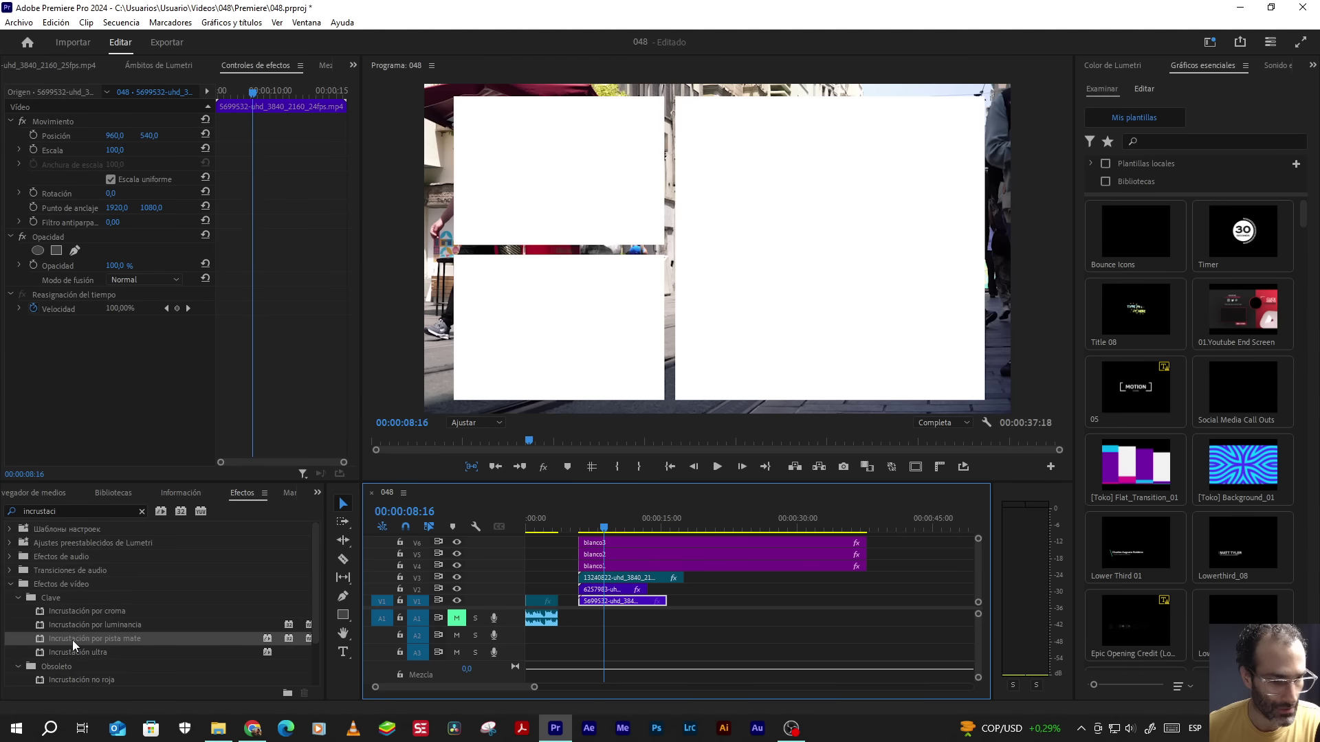
- Apply Incrustación por pista mate to the V1 clip with Vídeo 4 as its matte
left_click_drag(74, 638, 605, 602)
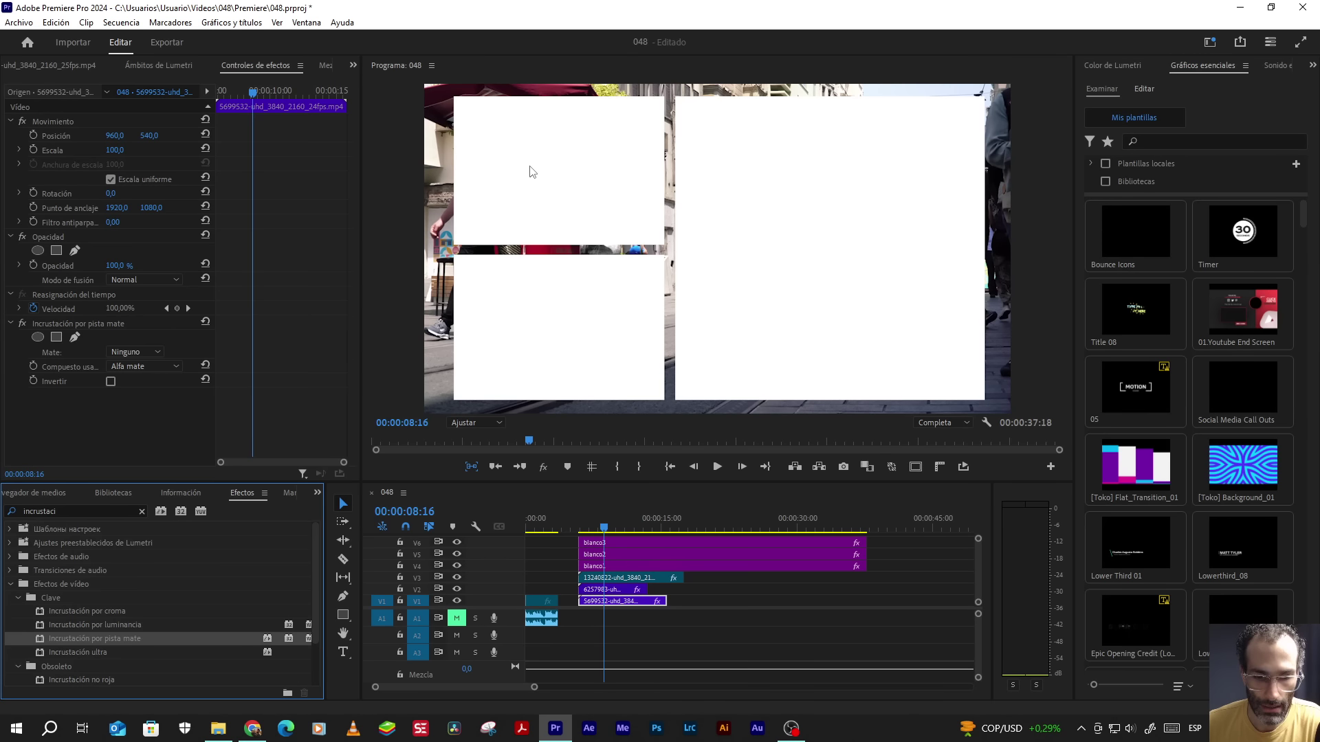
left_click(596, 604)
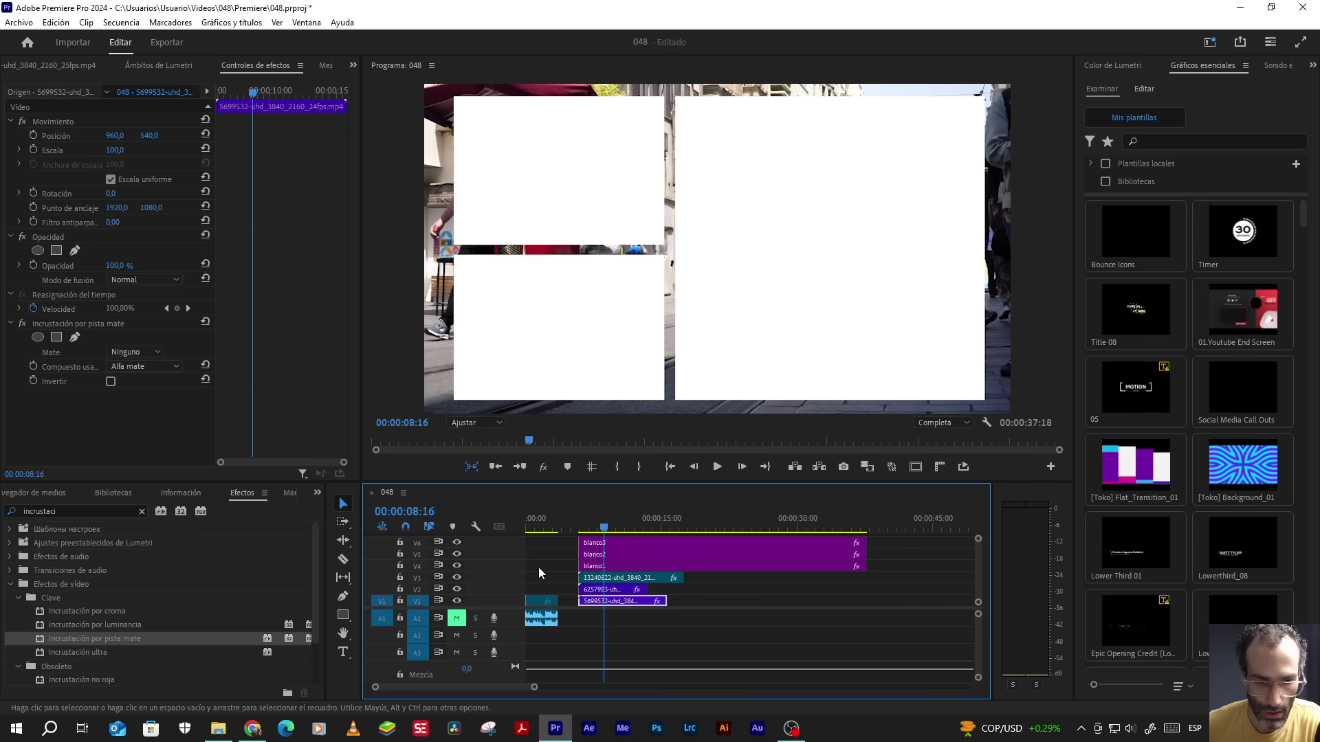
left_click(122, 352)
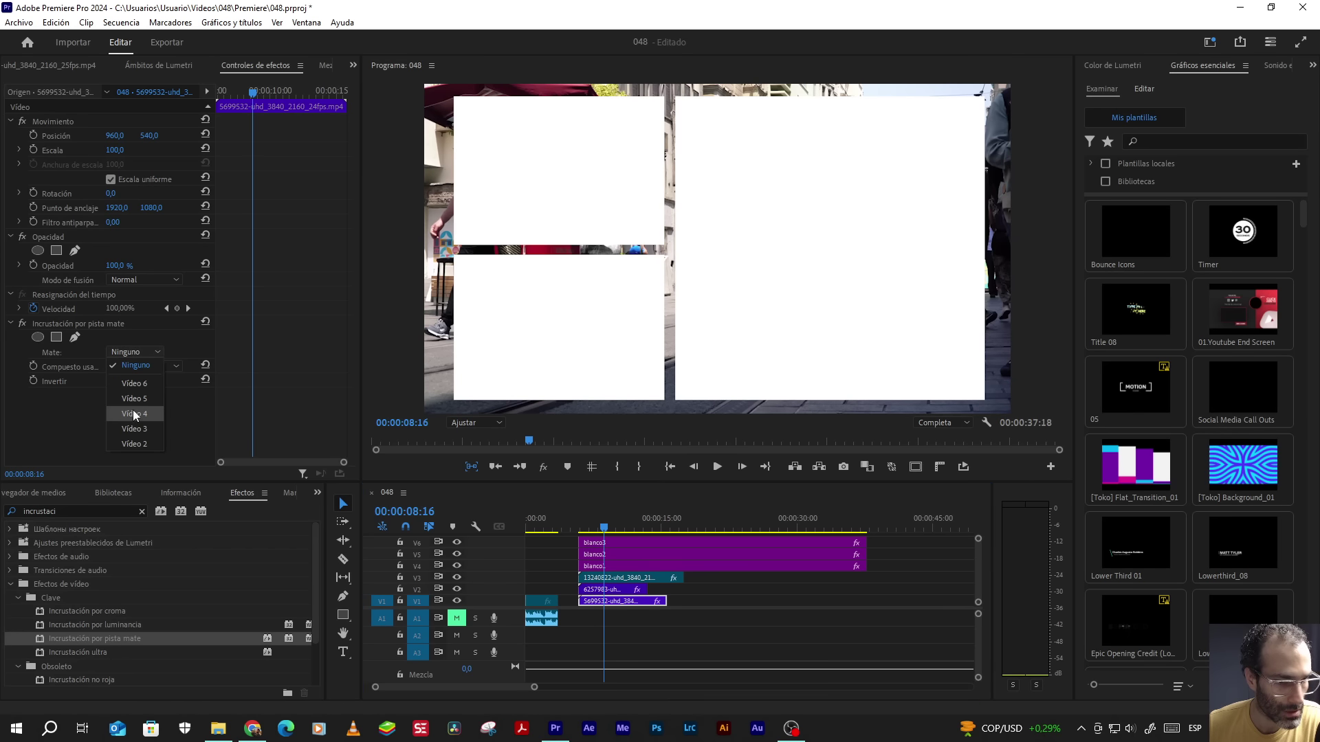
left_click(135, 414)
- Set the V2 clip's matte to Vídeo 5 and V3's to Vídeo 6, then select all three clips
left_click(610, 591)
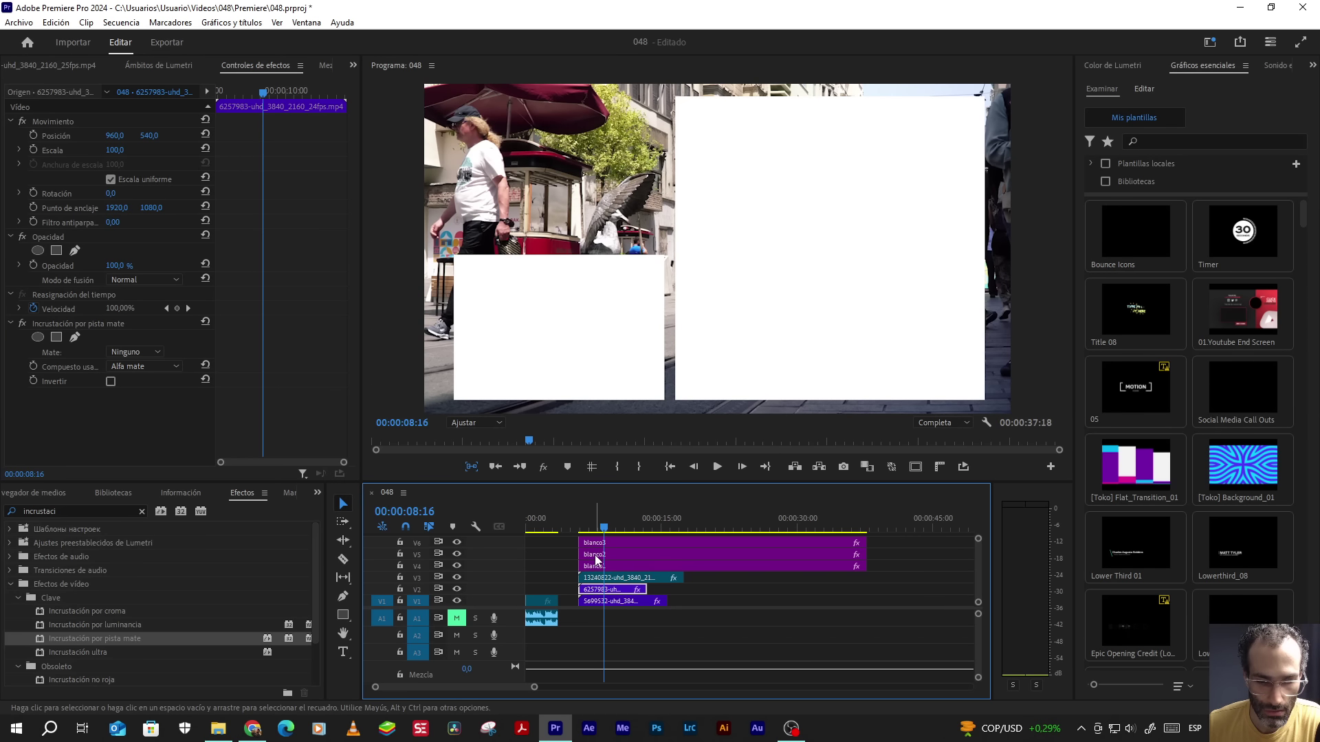
left_click(135, 352)
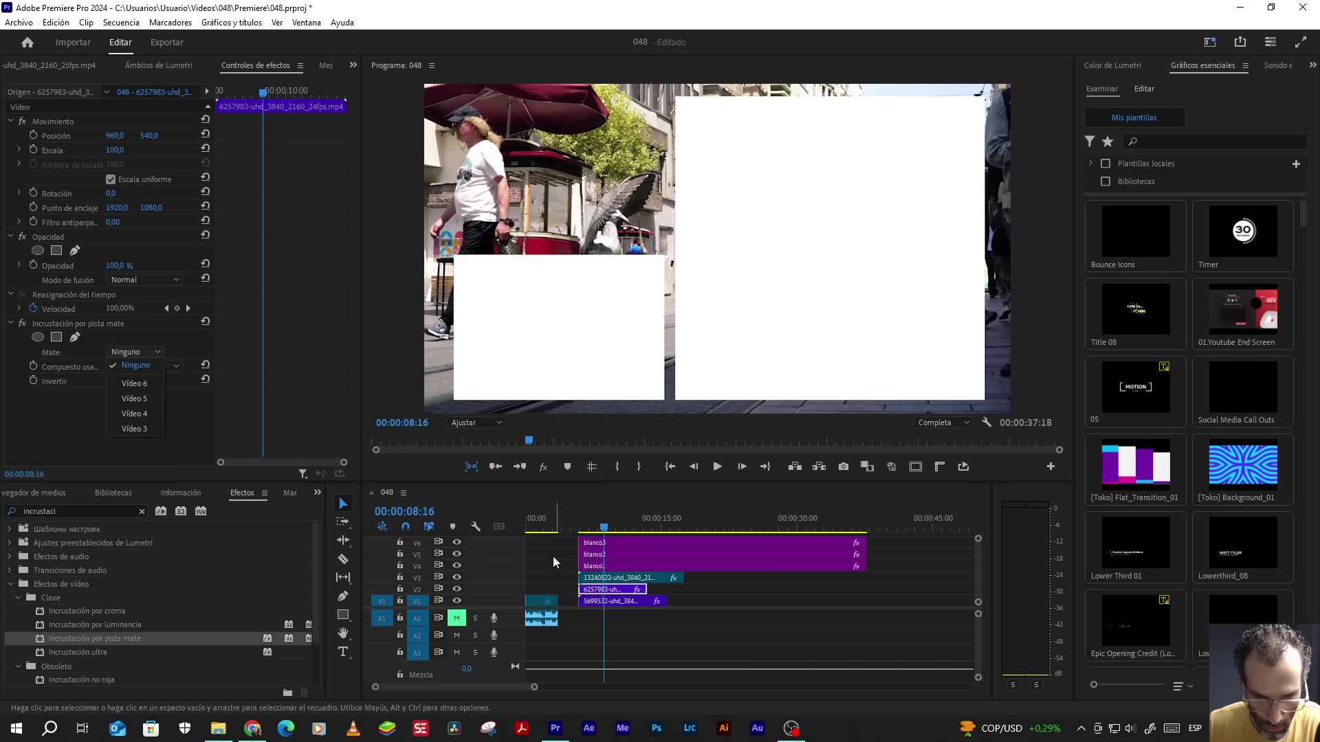
left_click(137, 398)
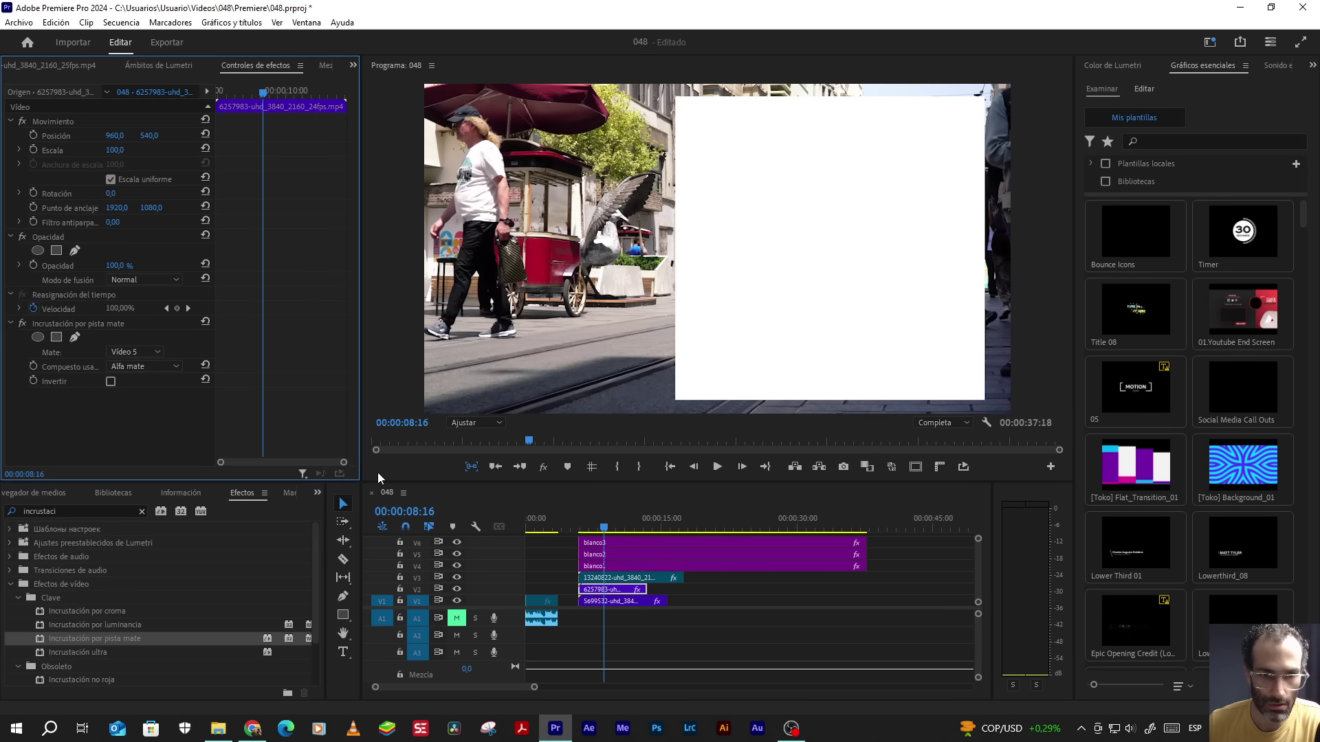
left_click(612, 581)
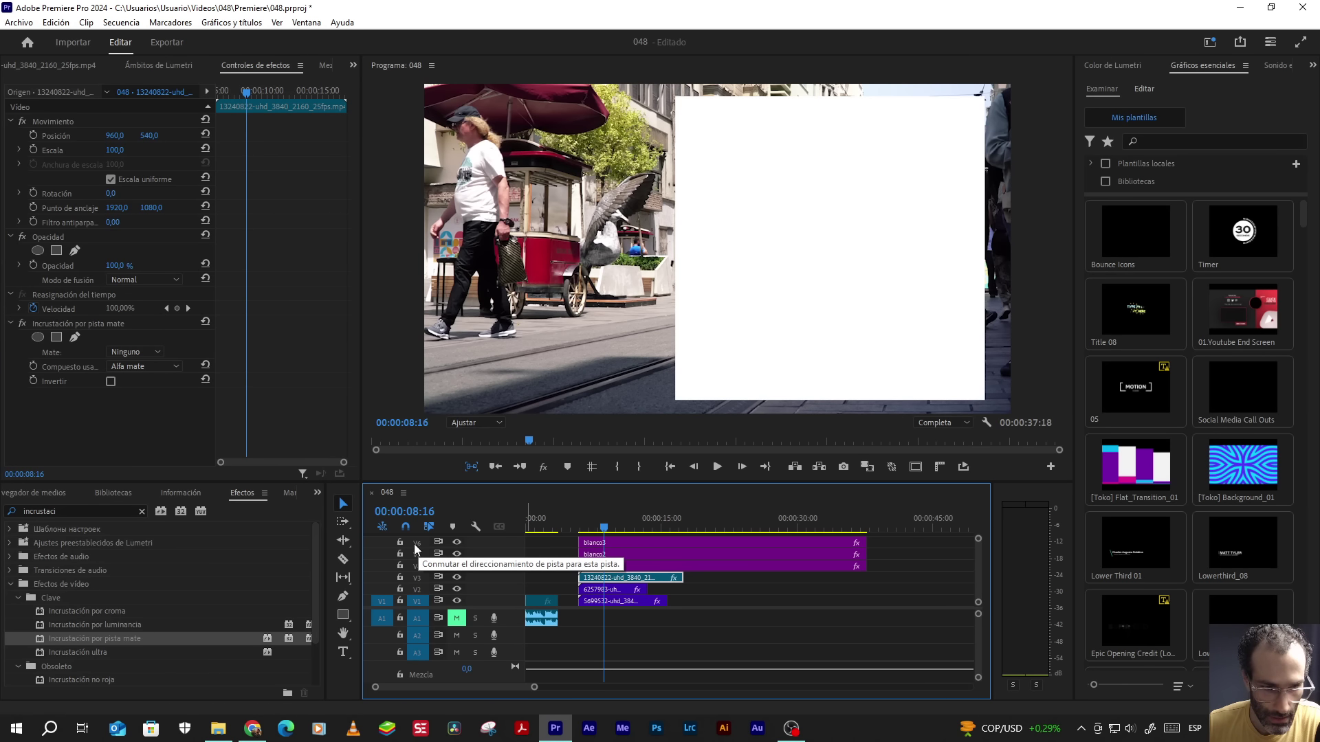
left_click(140, 353)
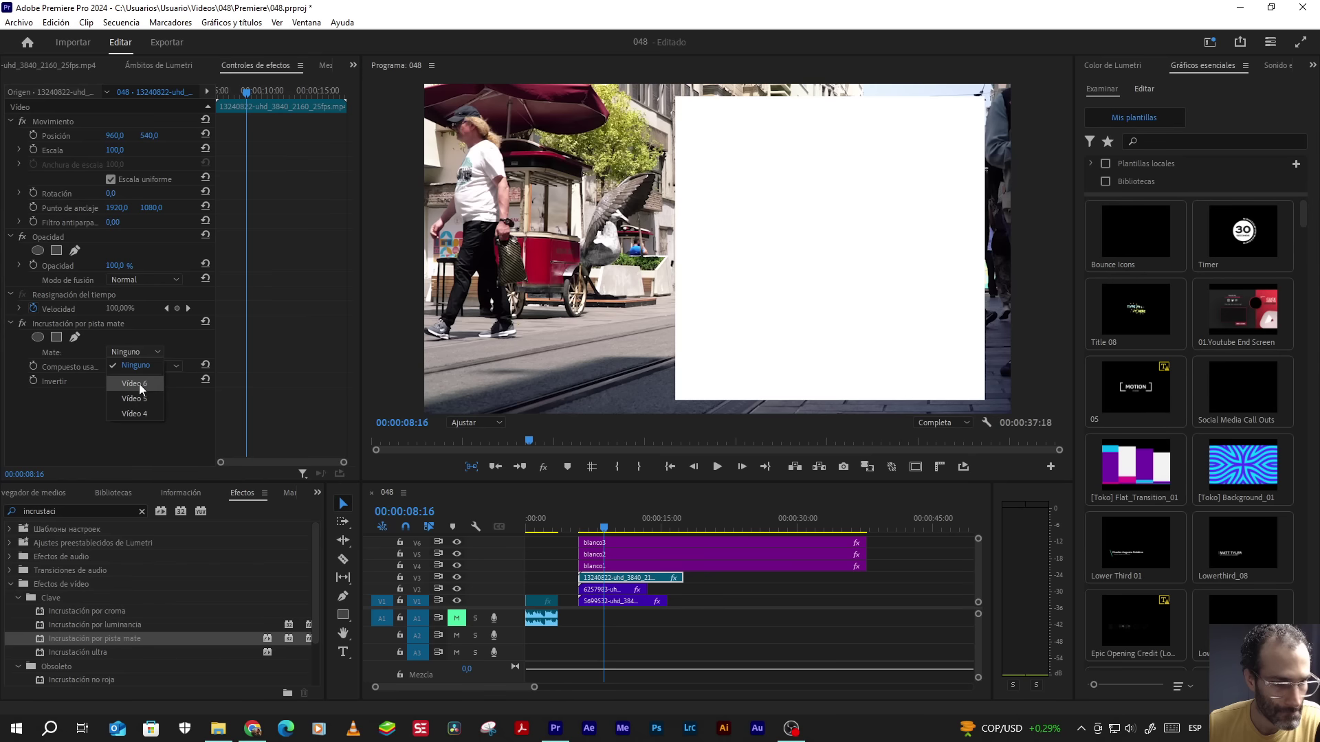
left_click(139, 386)
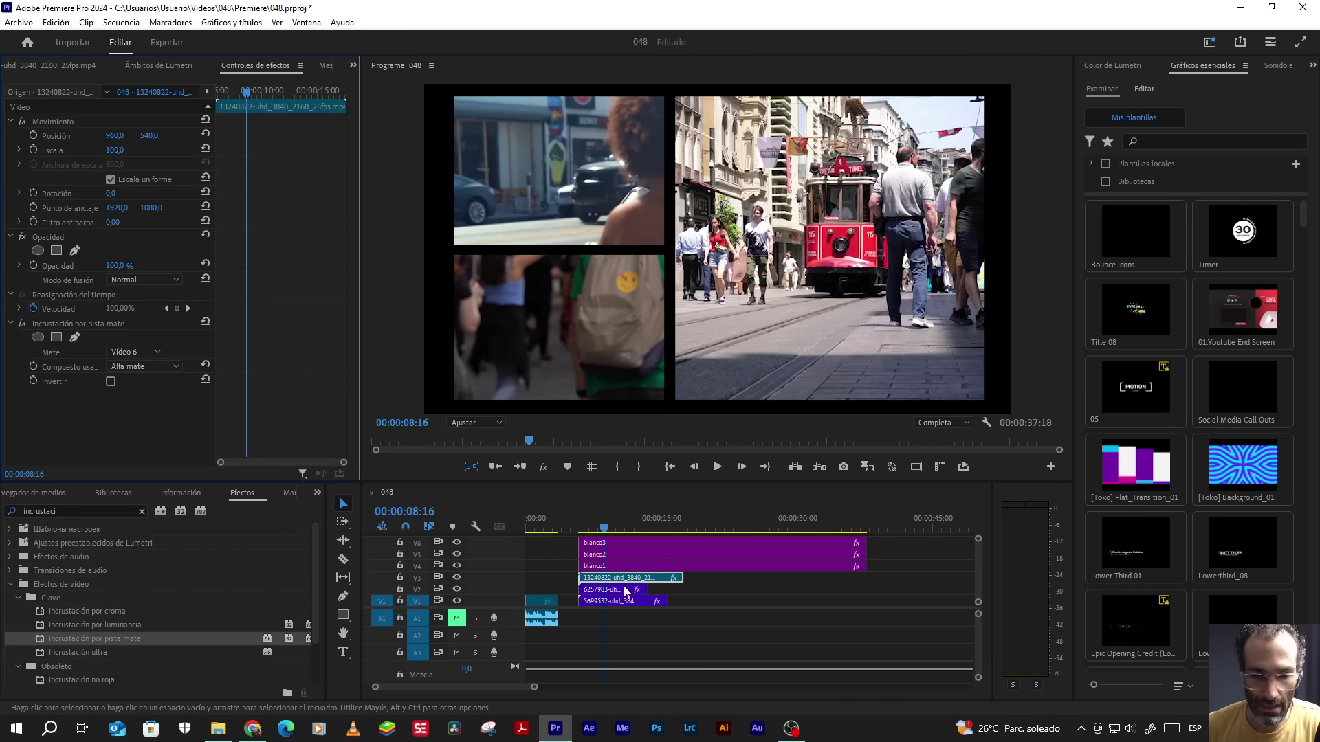
left_click_drag(631, 616, 638, 586)
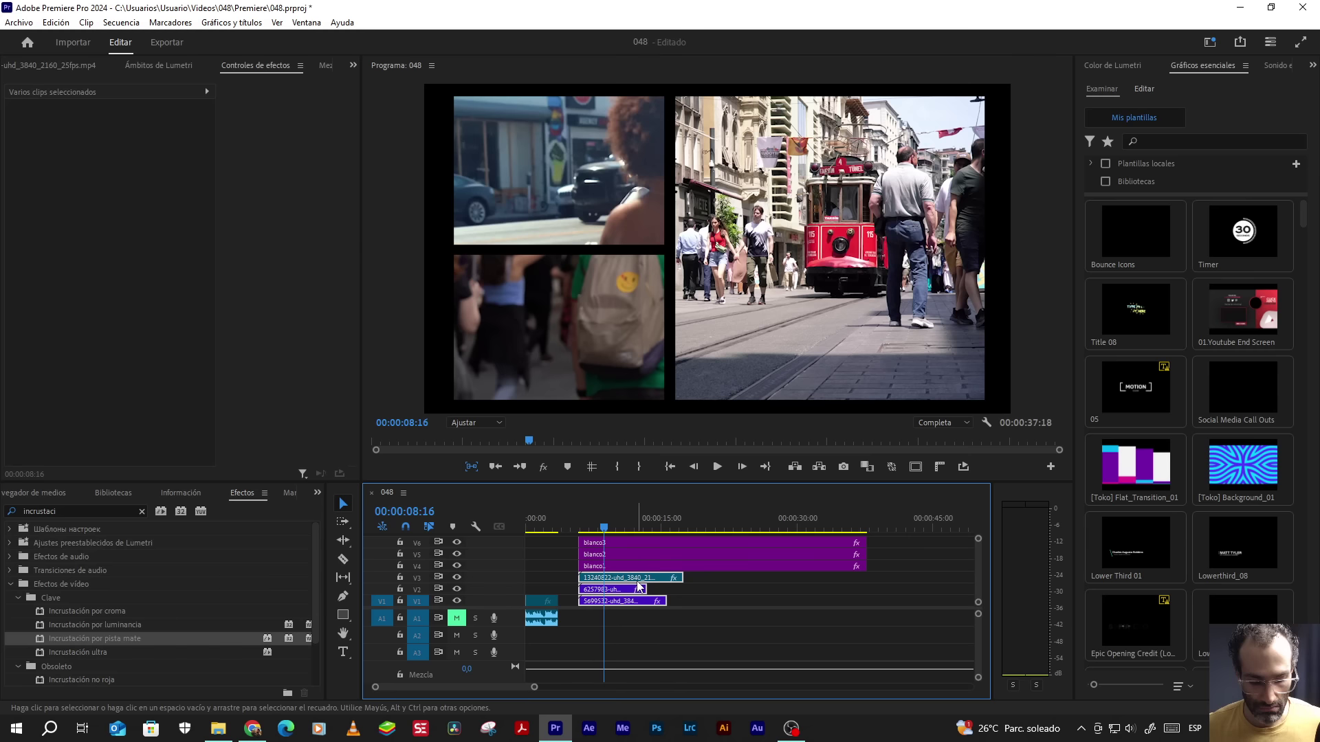
- Cut the clips at the playhead, delete the remainder, and place clip 11572215 on V1
key("ctrl+k")
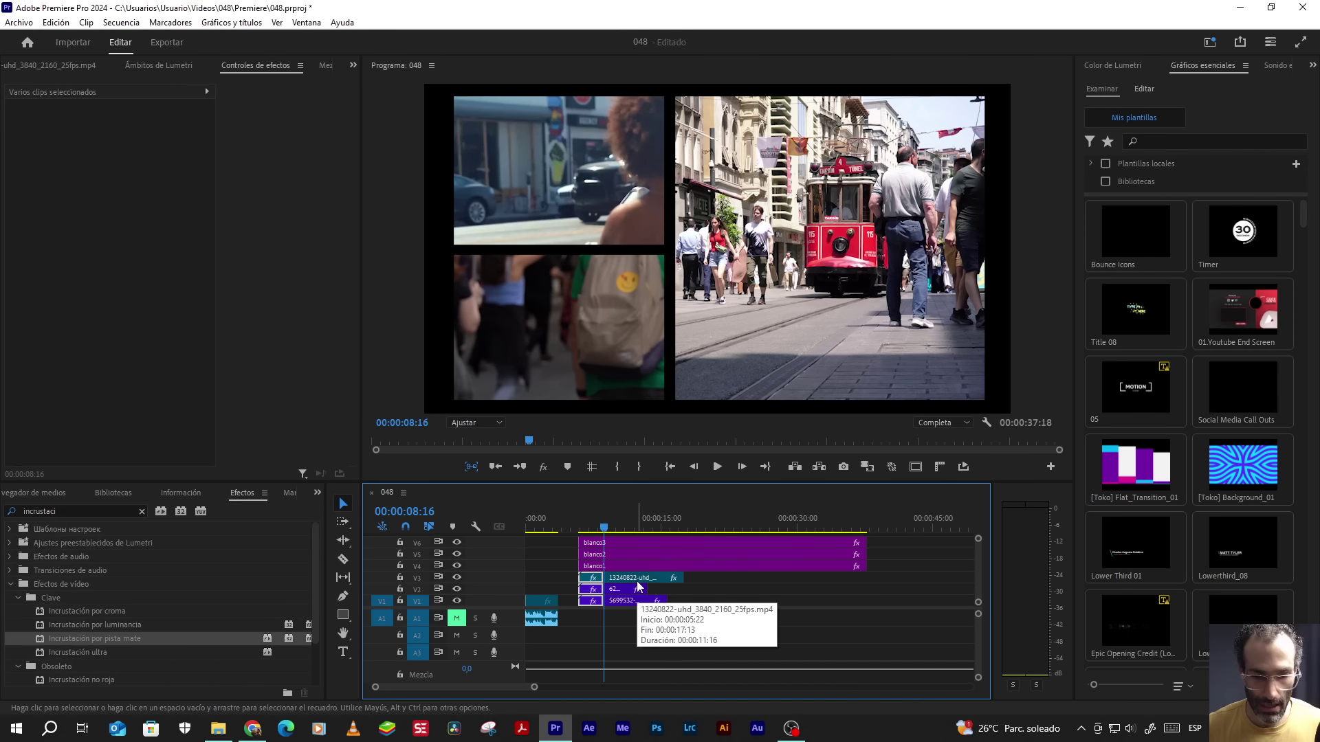
key("Delete")
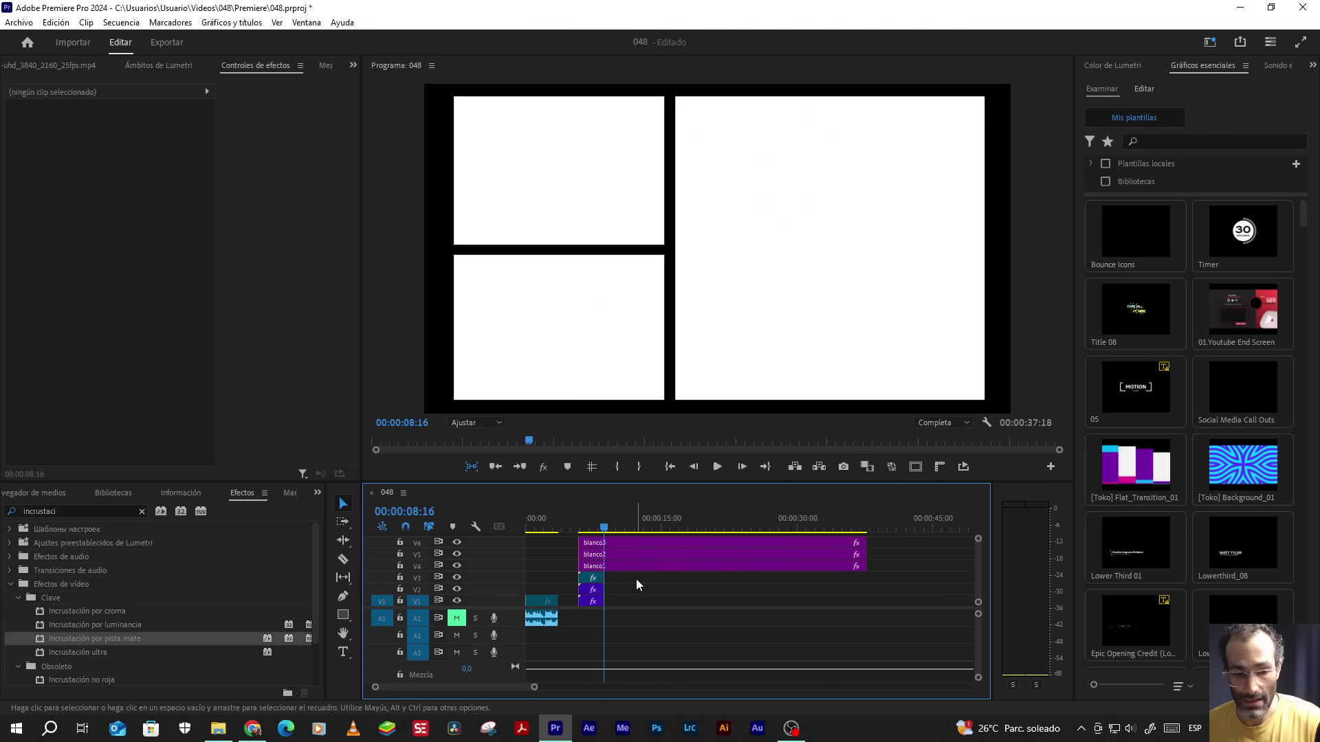
left_click(317, 493)
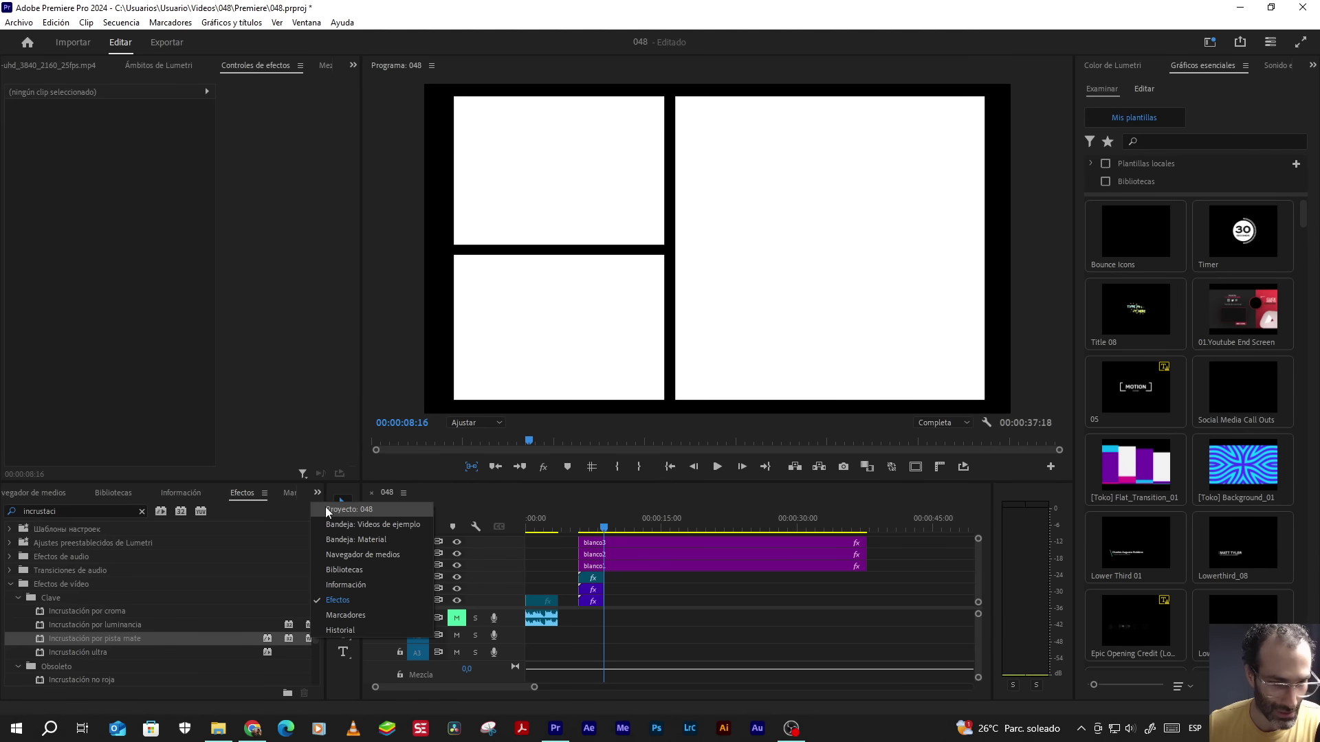
left_click(336, 541)
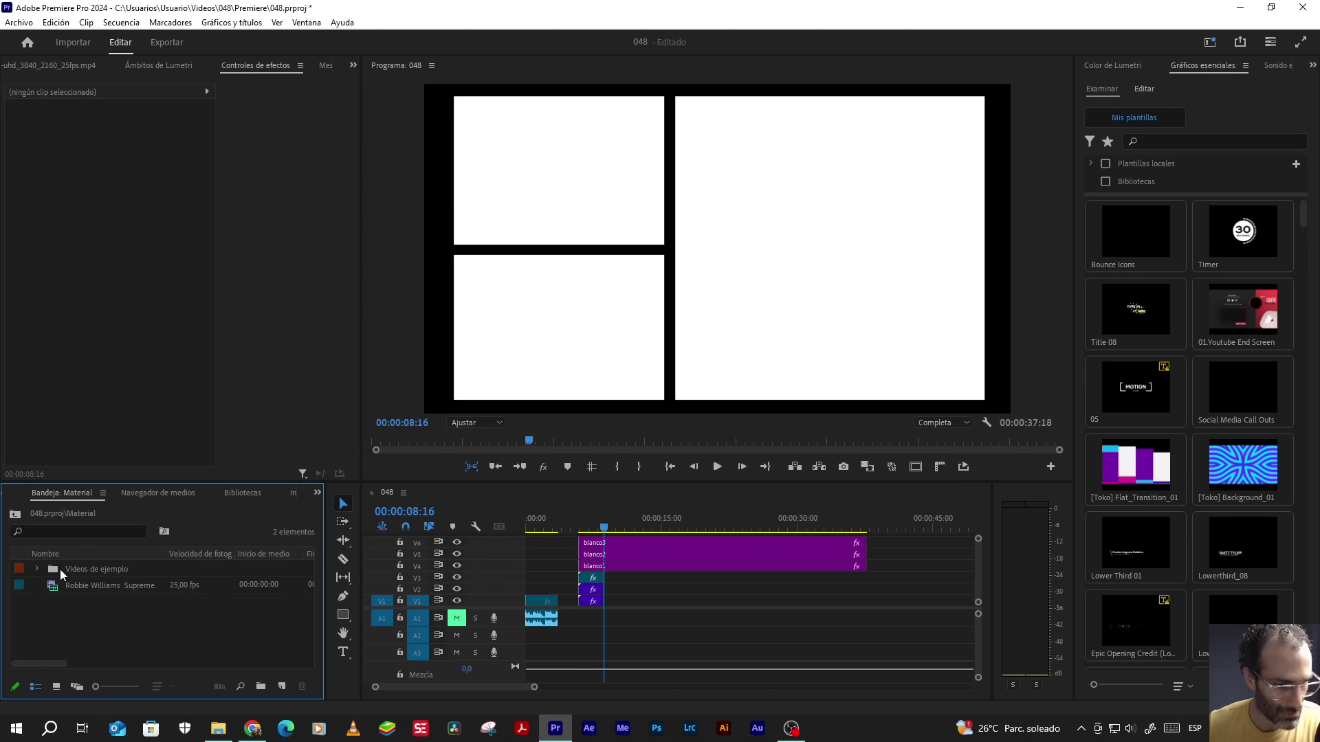
double_click(60, 569)
double_click(50, 619)
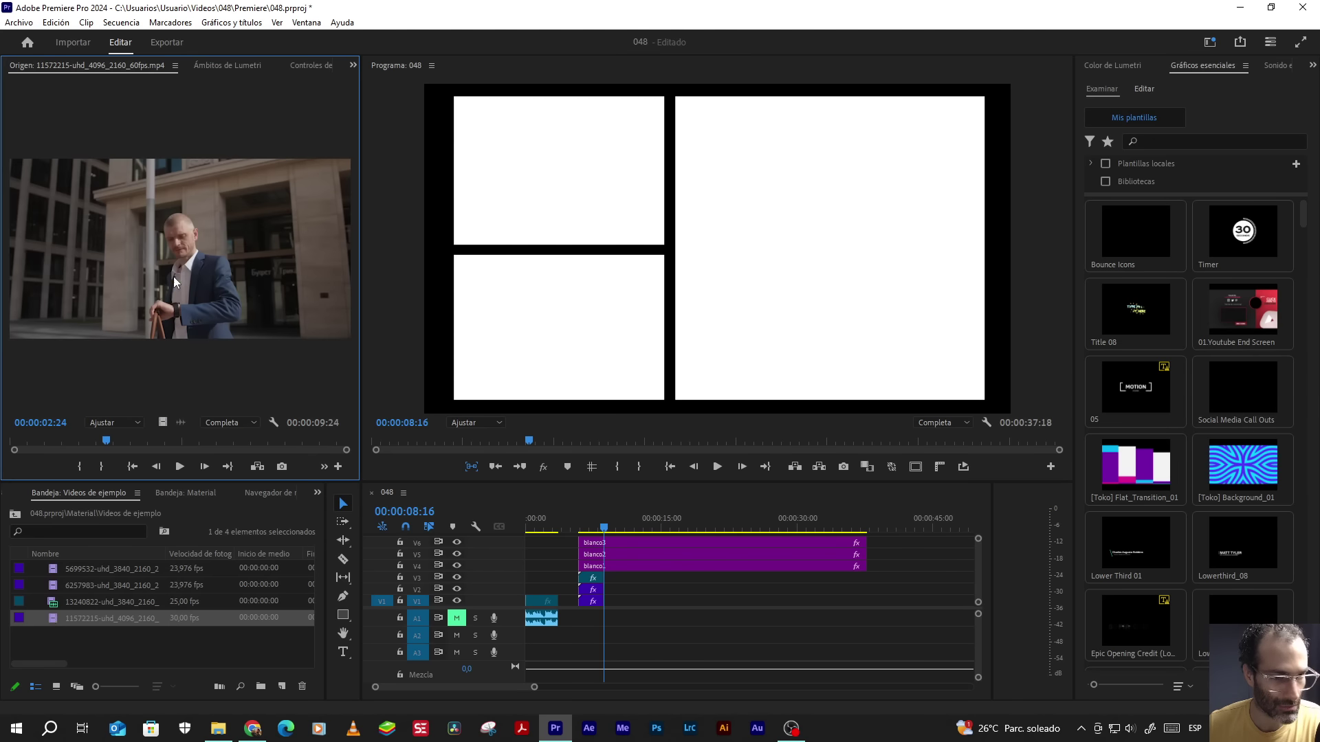
left_click_drag(570, 509, 622, 604)
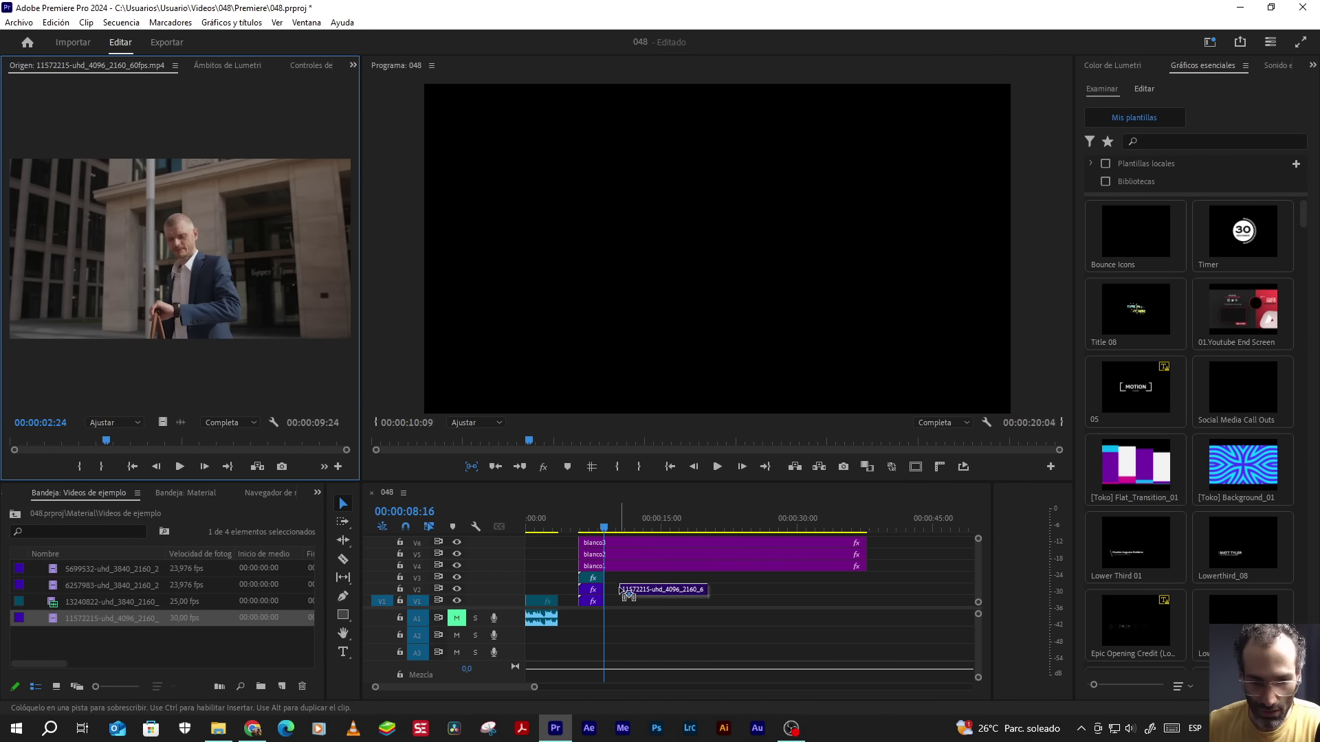
- Scale clip 11572215 to frame size and disable the three blanco placeholder clips
left_click(632, 522)
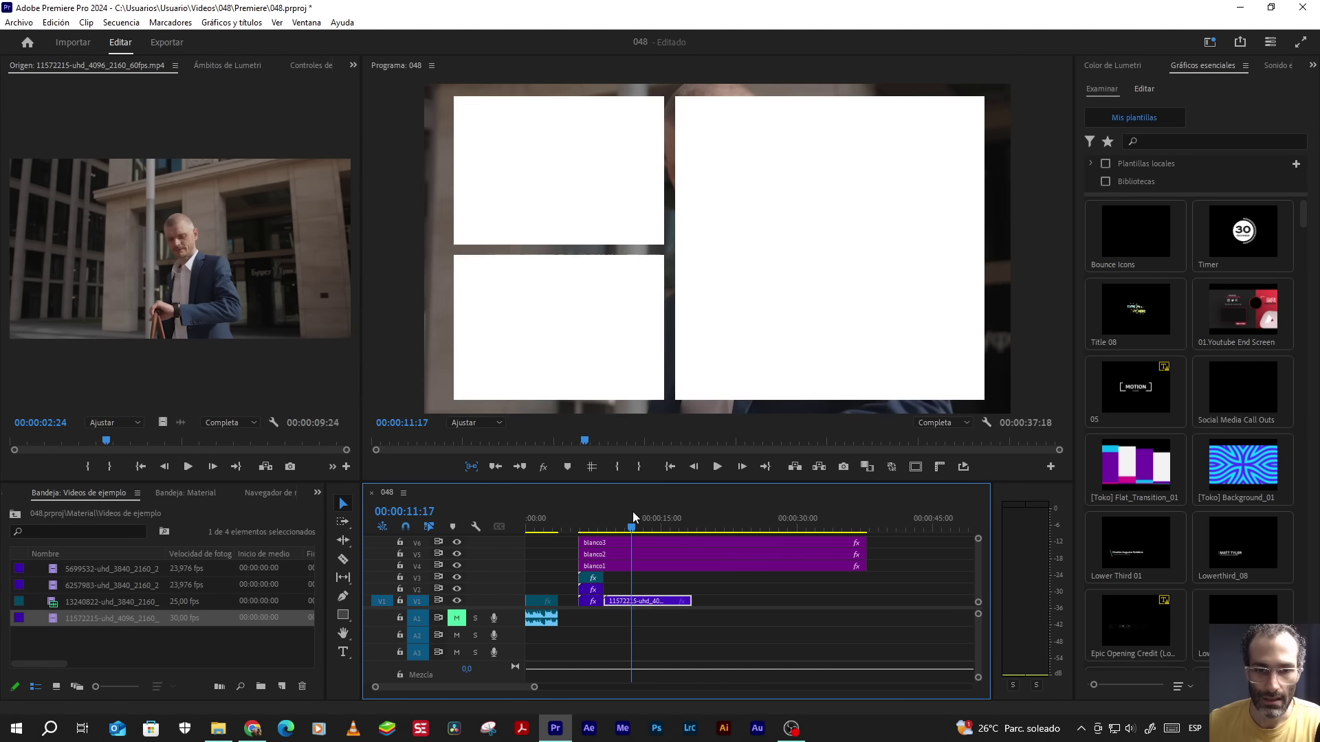
right_click(633, 603)
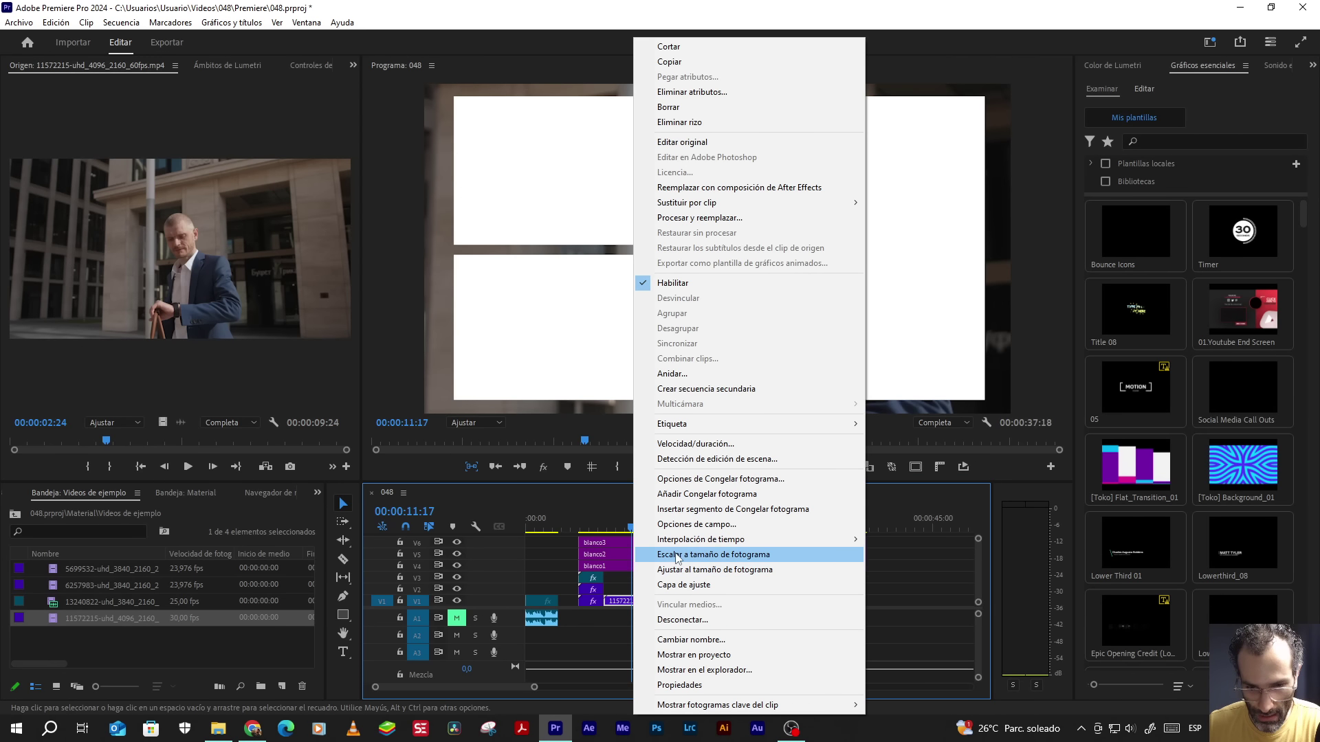
left_click(675, 554)
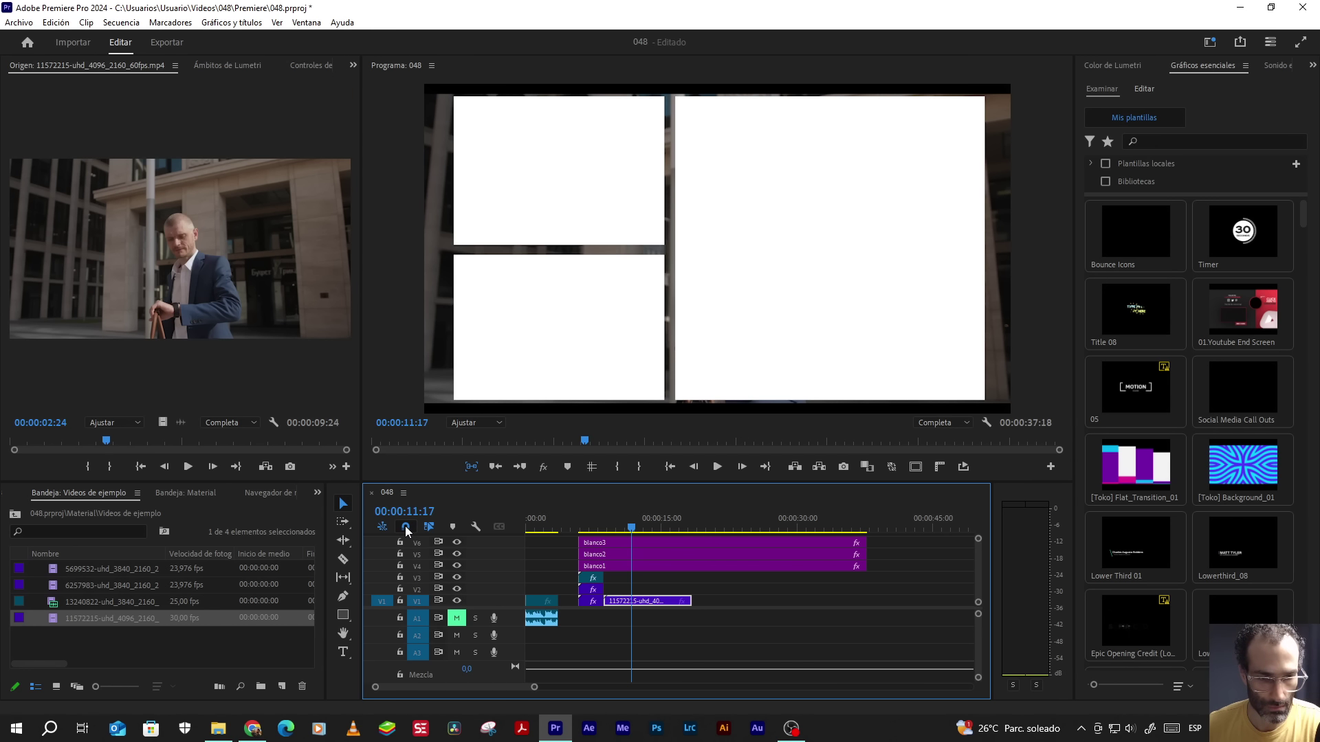
left_click_drag(597, 507, 602, 569)
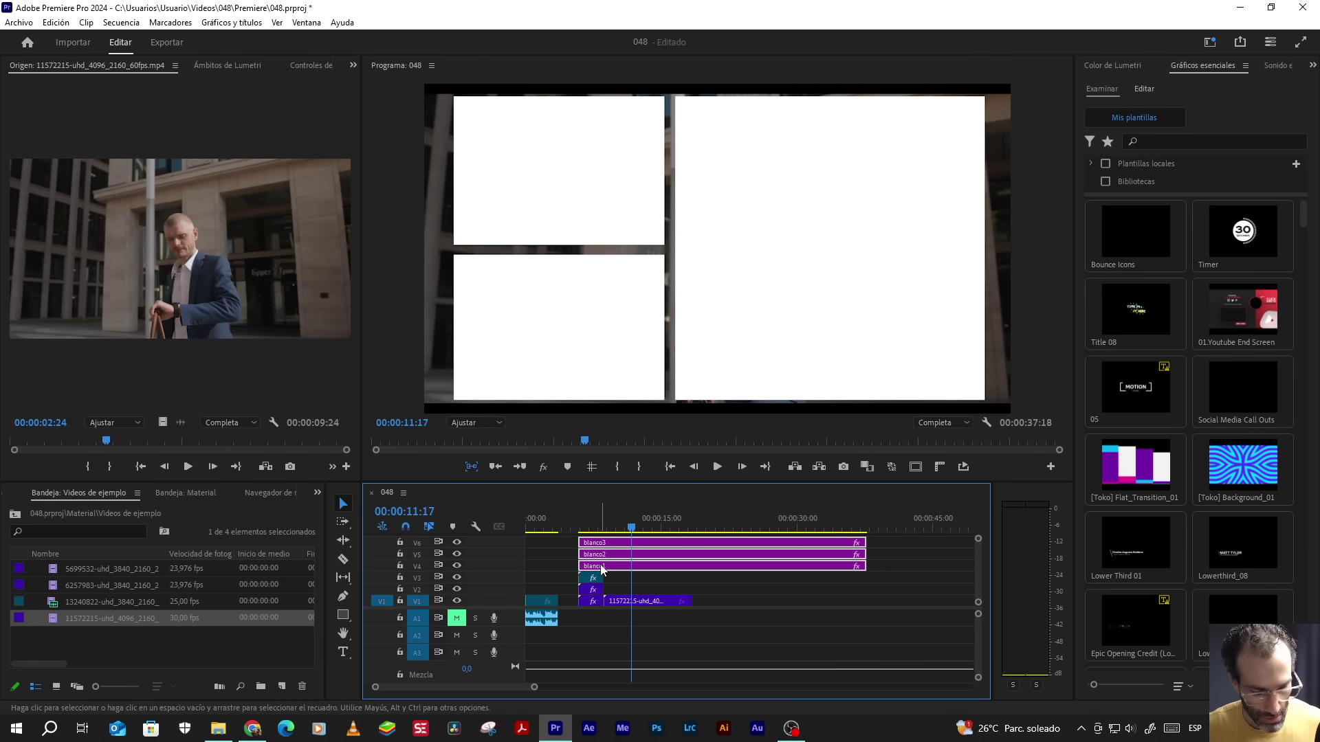
key("shift+e")
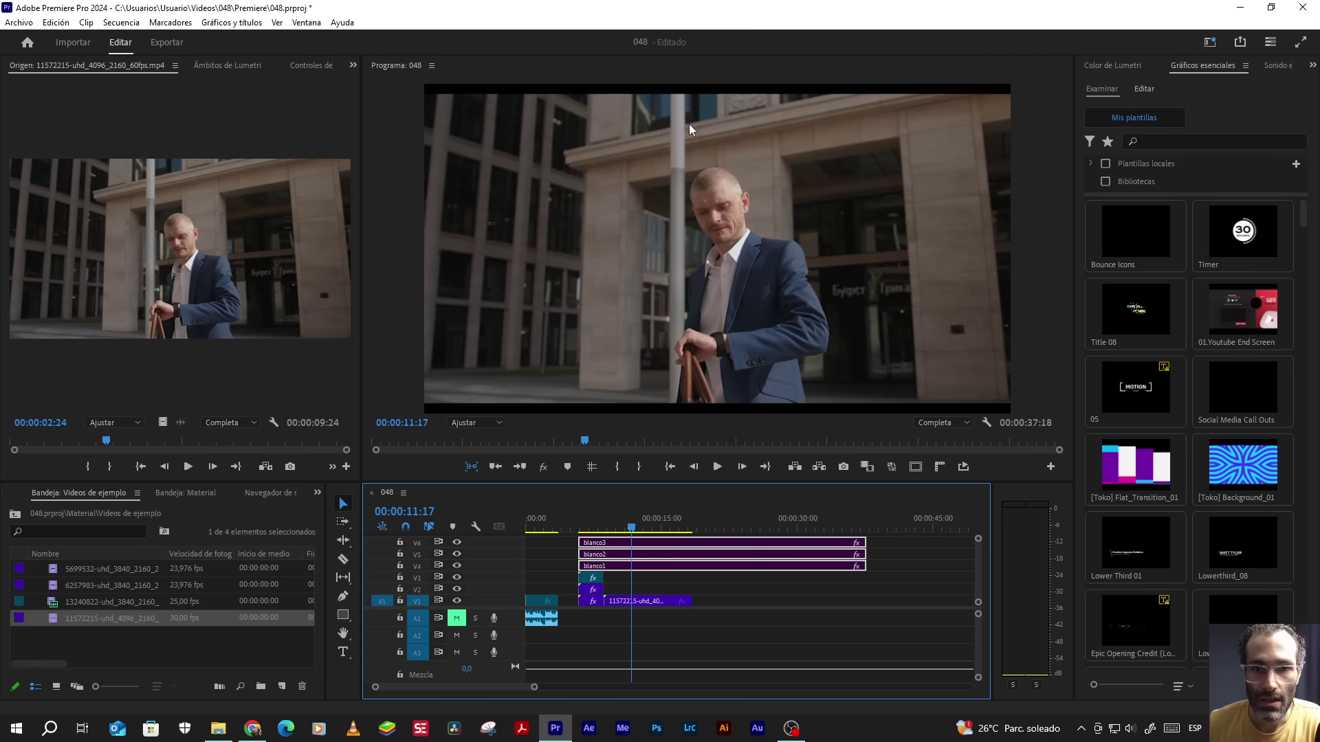
left_click(641, 600)
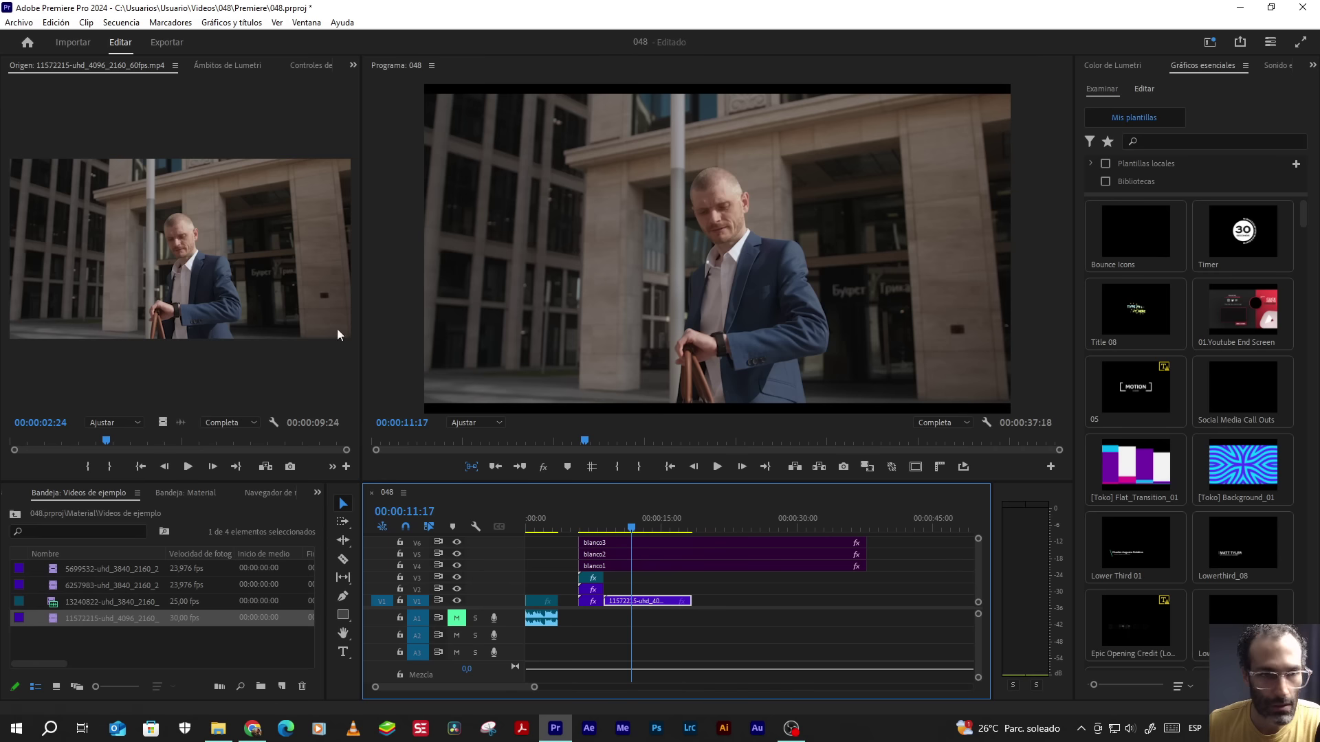
left_click(302, 67)
- Scale clip 11572215 to 107 and nest it as Secuencia anidada 02
left_click_drag(114, 150, 162, 150)
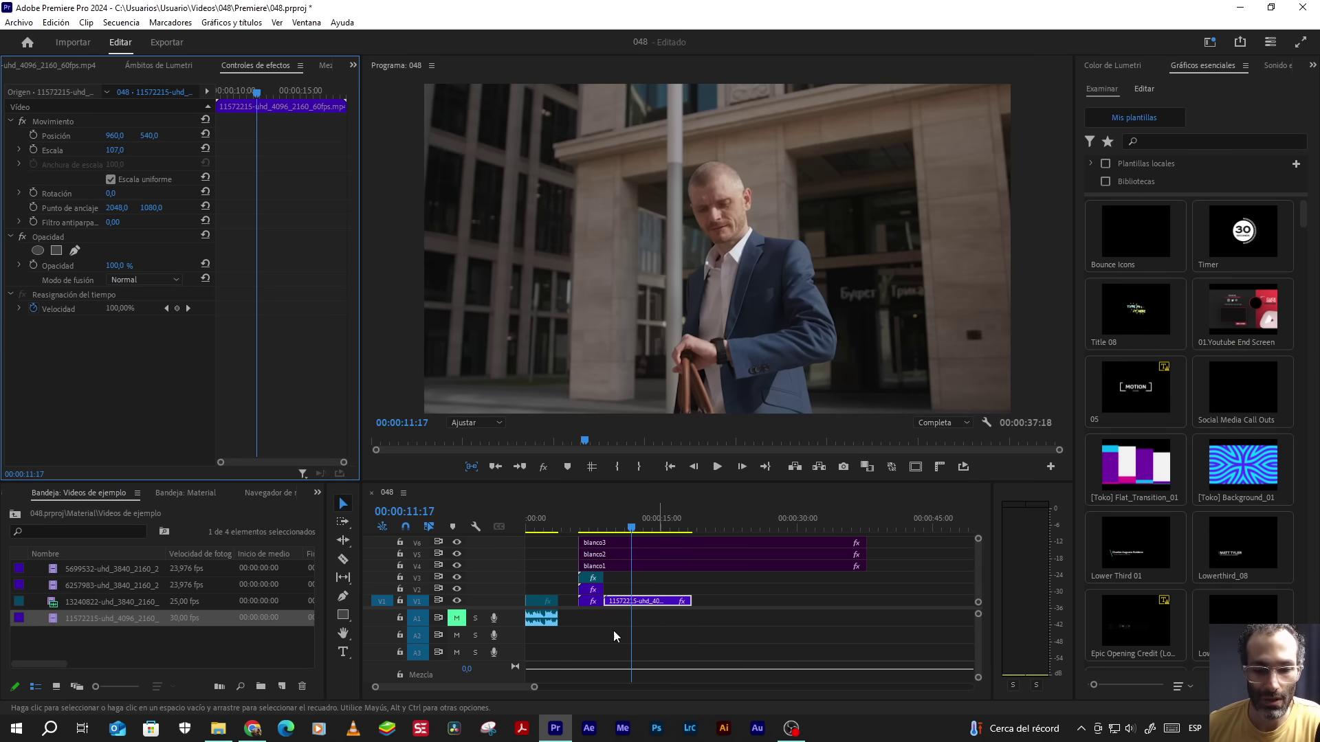
right_click(627, 602)
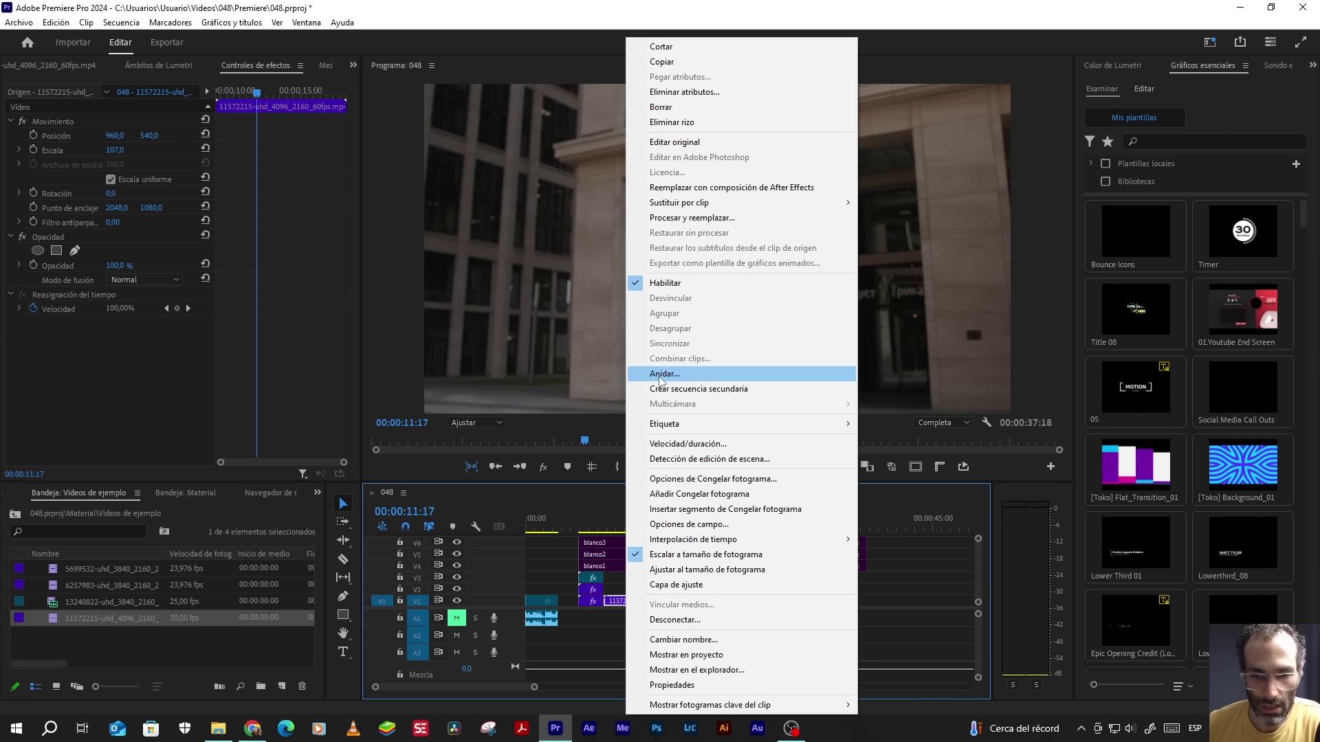
left_click(664, 374)
left_click(638, 393)
left_click(636, 601)
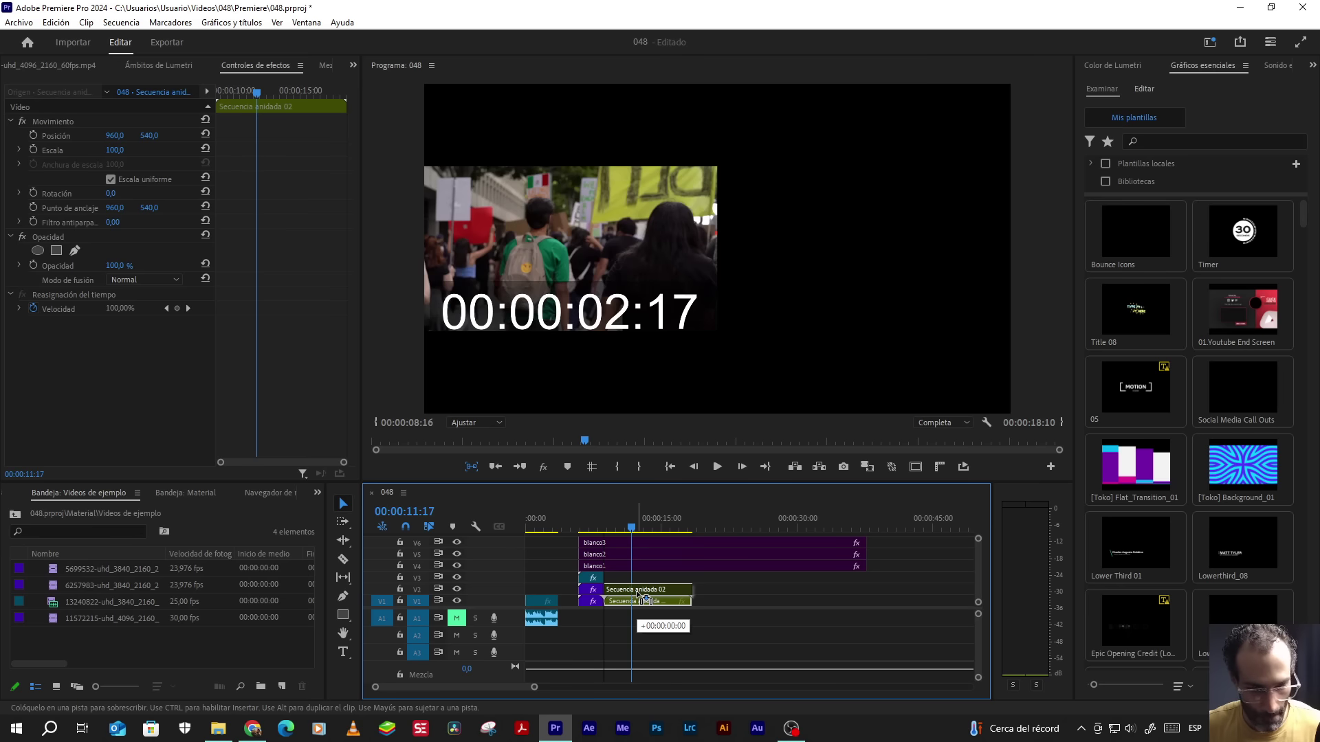
- Duplicate the nested street clip onto V2 and V3 and apply Incrustación por pista mate to all three copies
left_click_drag(637, 600, 638, 591)
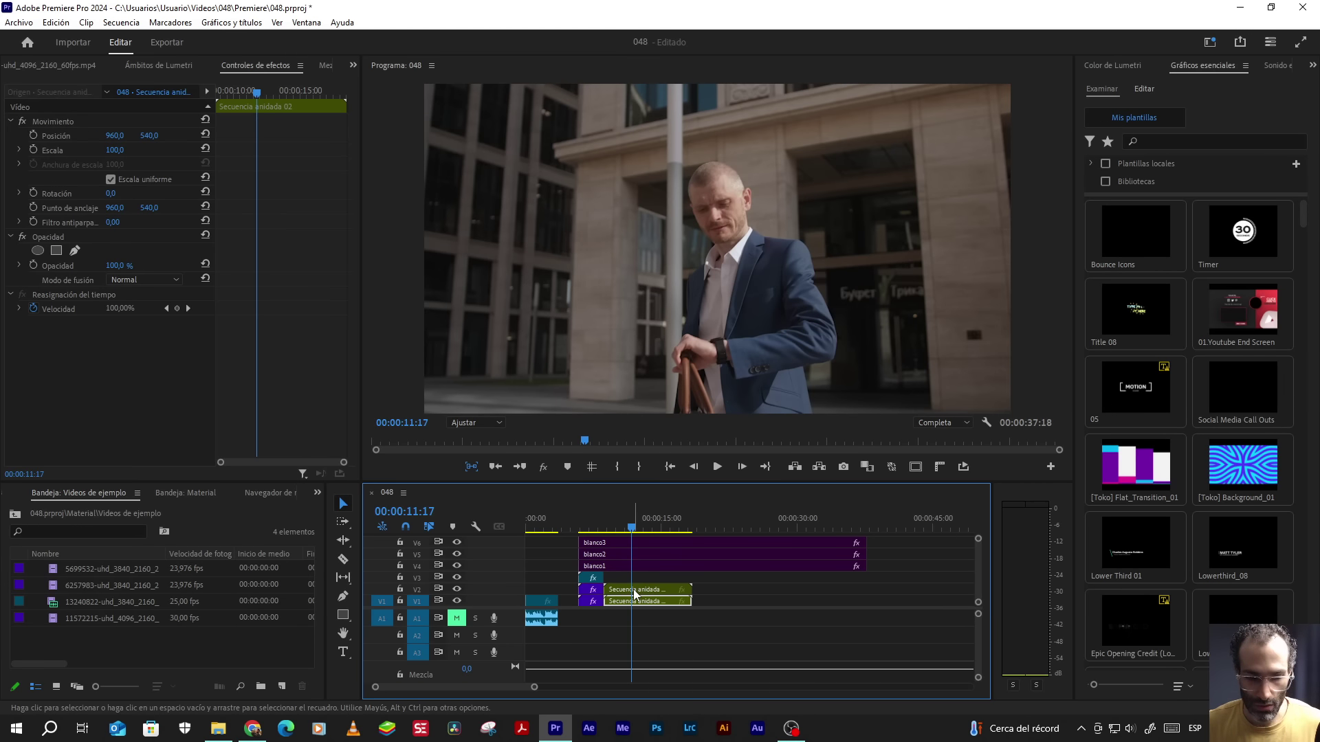
left_click_drag(635, 596, 634, 580)
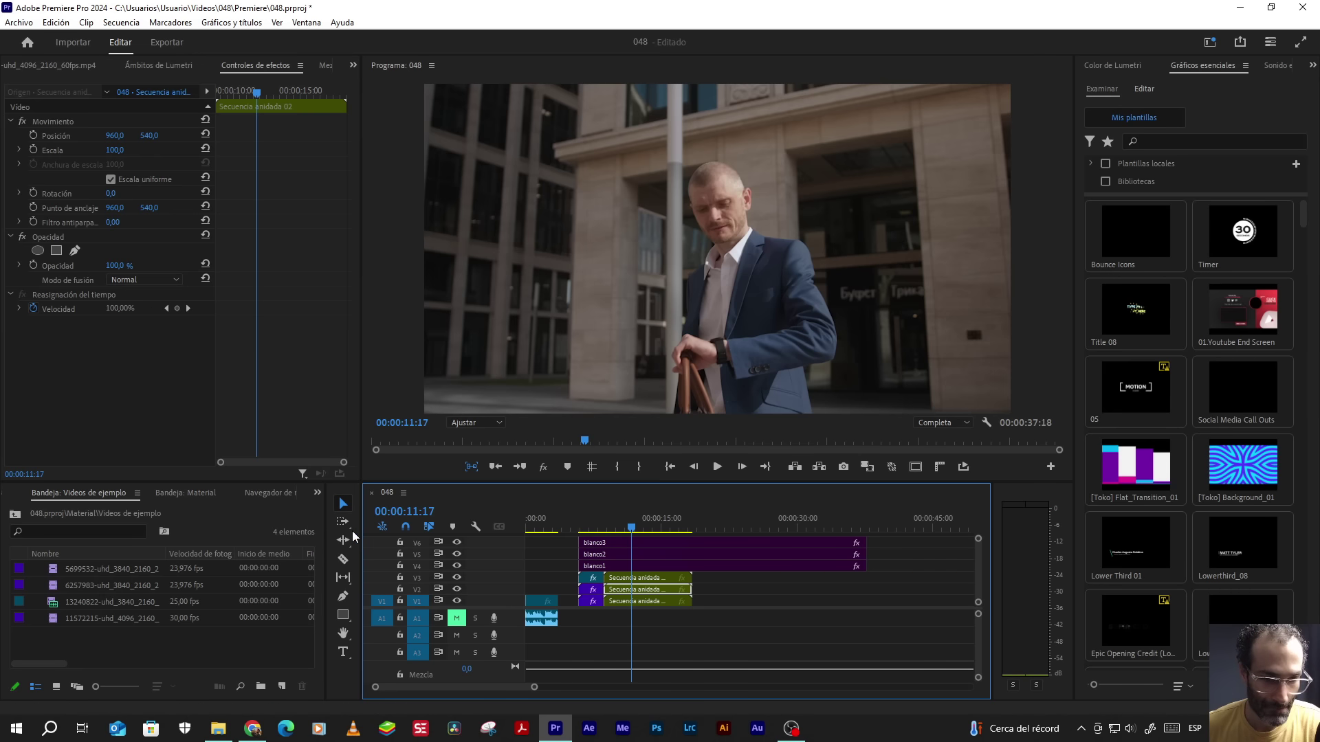
left_click(317, 493)
left_click(340, 600)
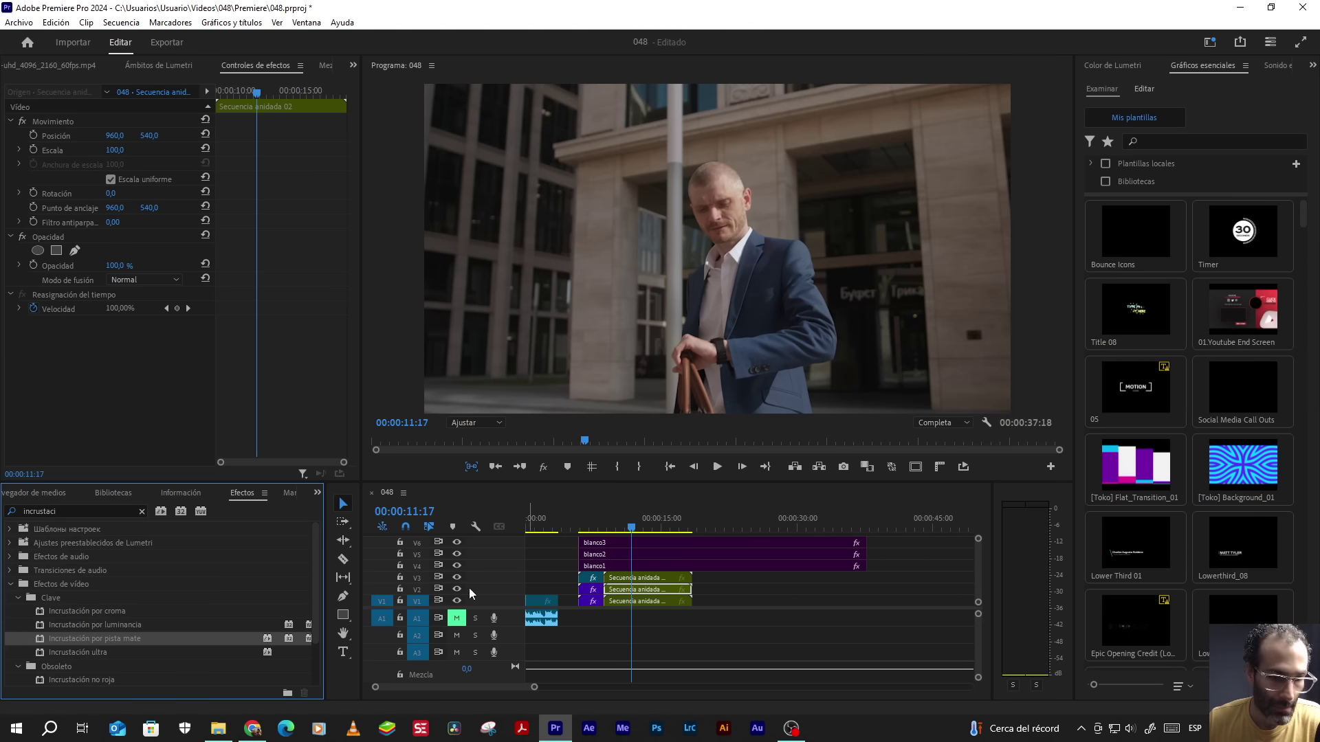
left_click_drag(724, 581, 603, 605)
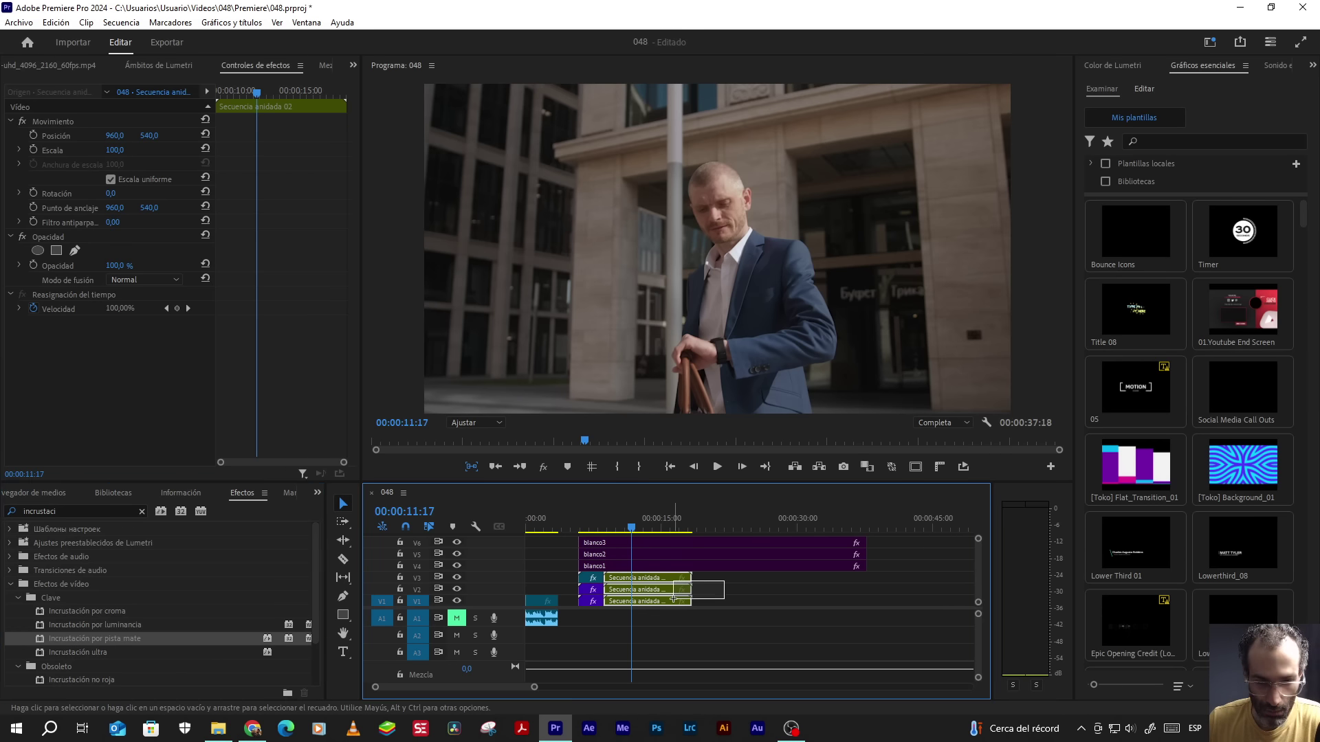
left_click_drag(75, 639, 629, 600)
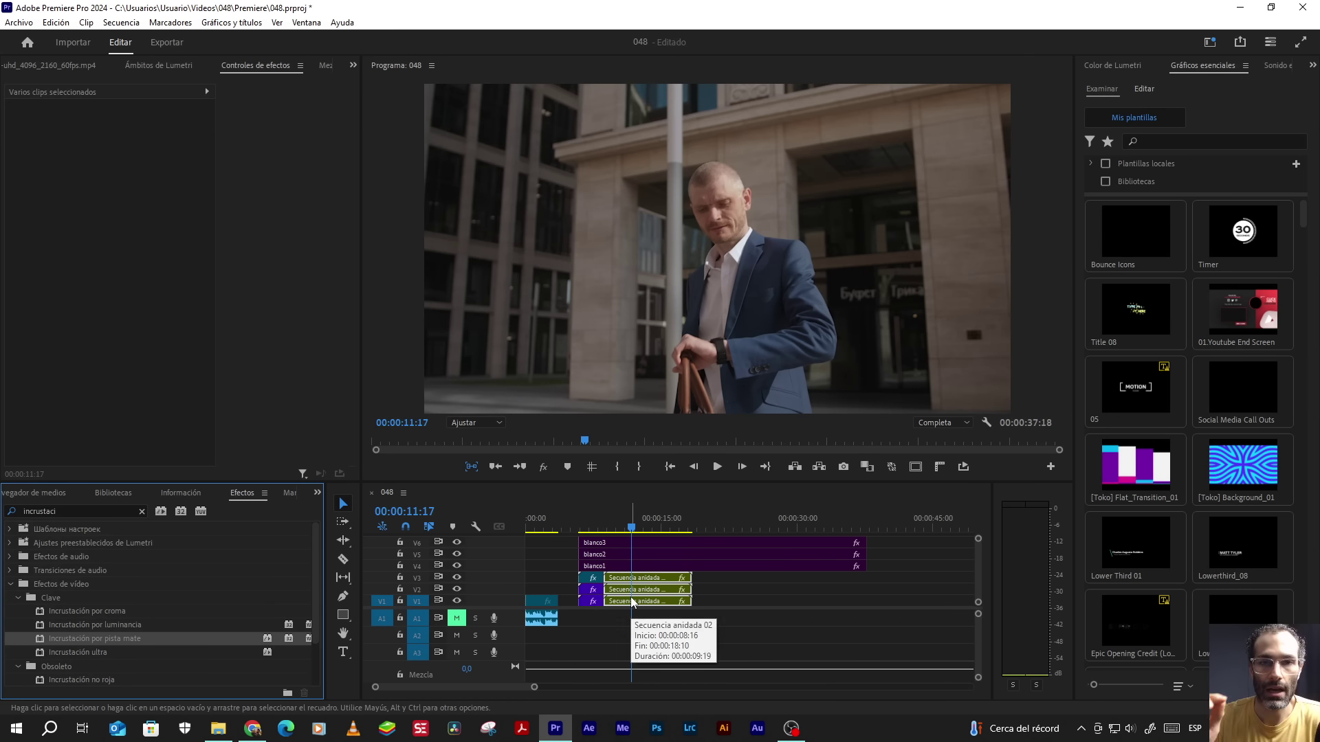
left_click(725, 583)
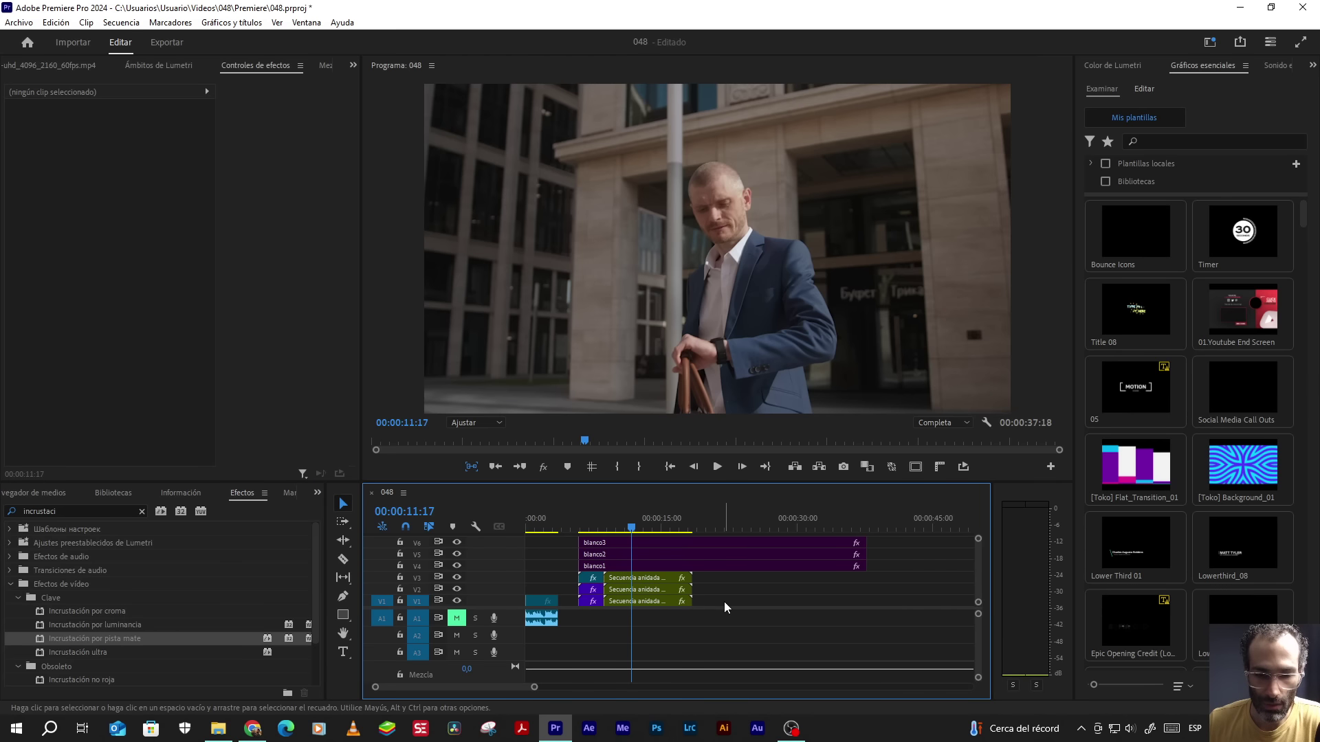
- Review the nested and blanco clips' settings and re-enable the three white blanco placeholder clips
left_click(622, 577)
left_click(606, 541)
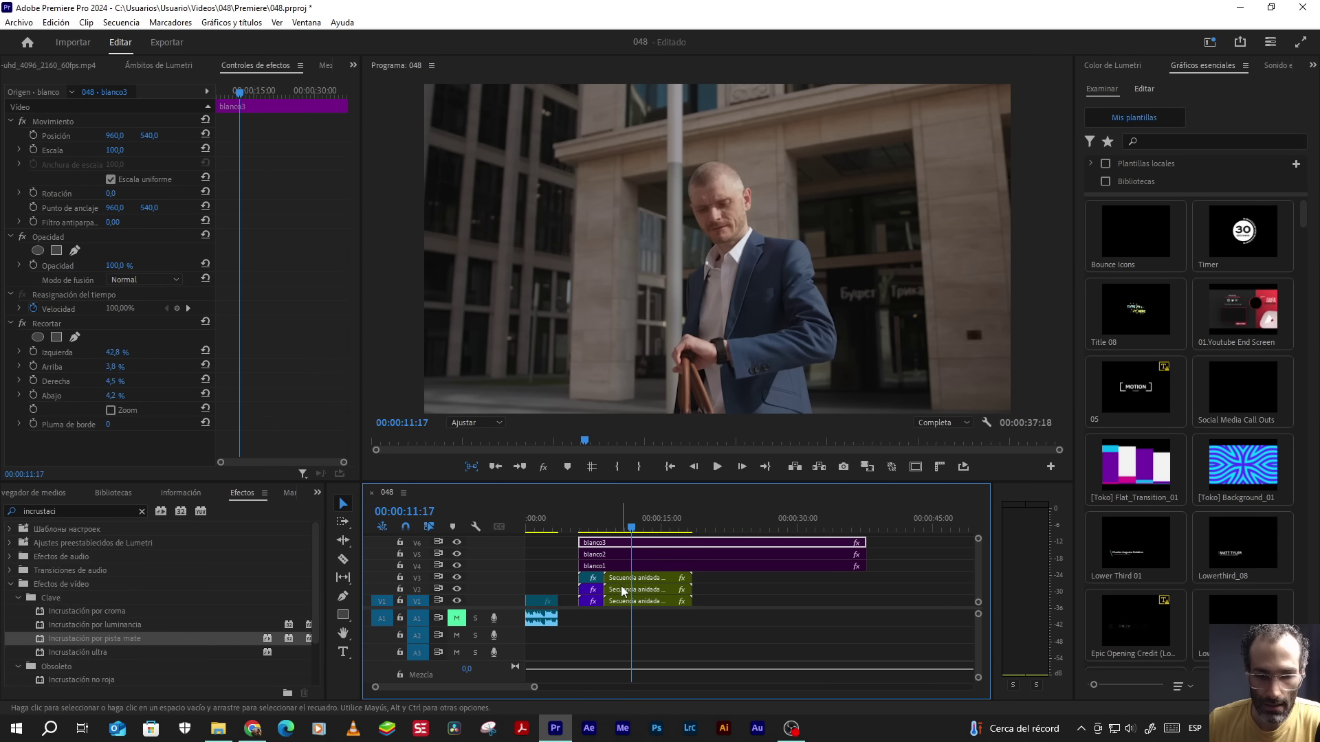
left_click(618, 589)
left_click(611, 556)
left_click(623, 599)
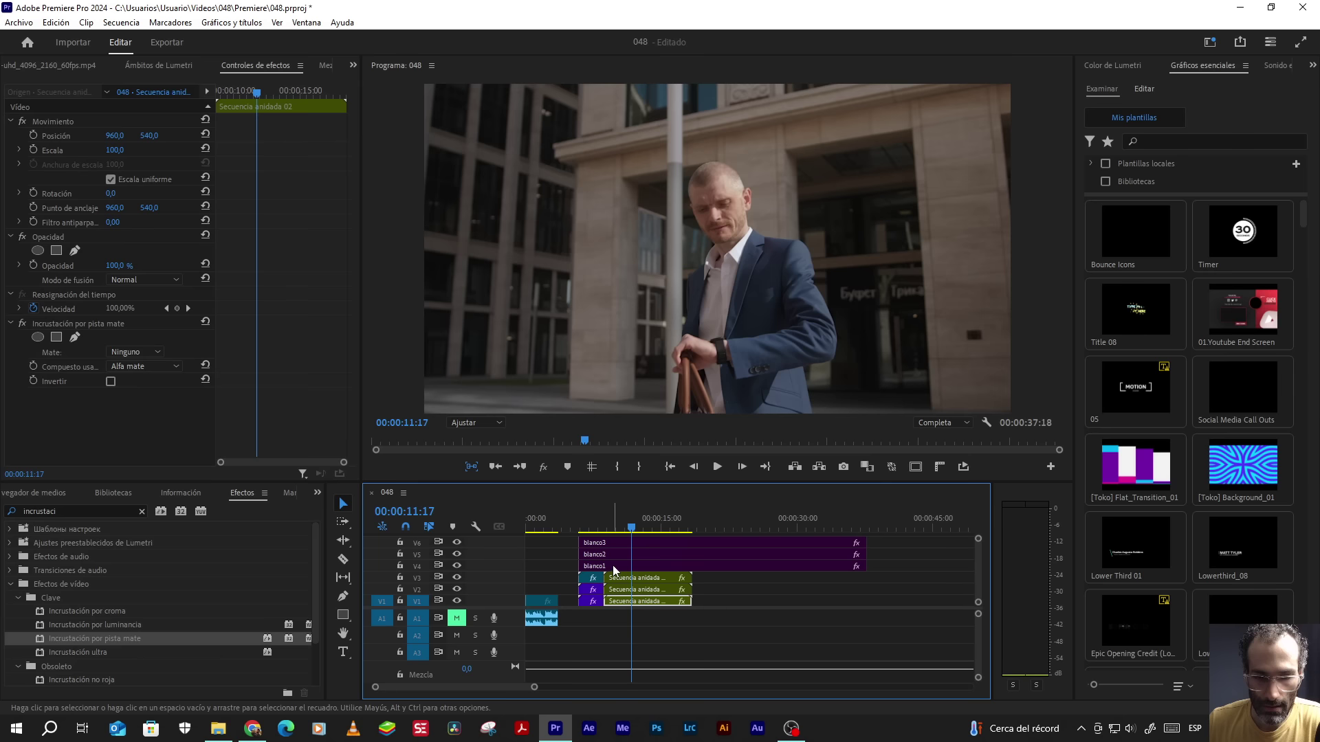
left_click(612, 565)
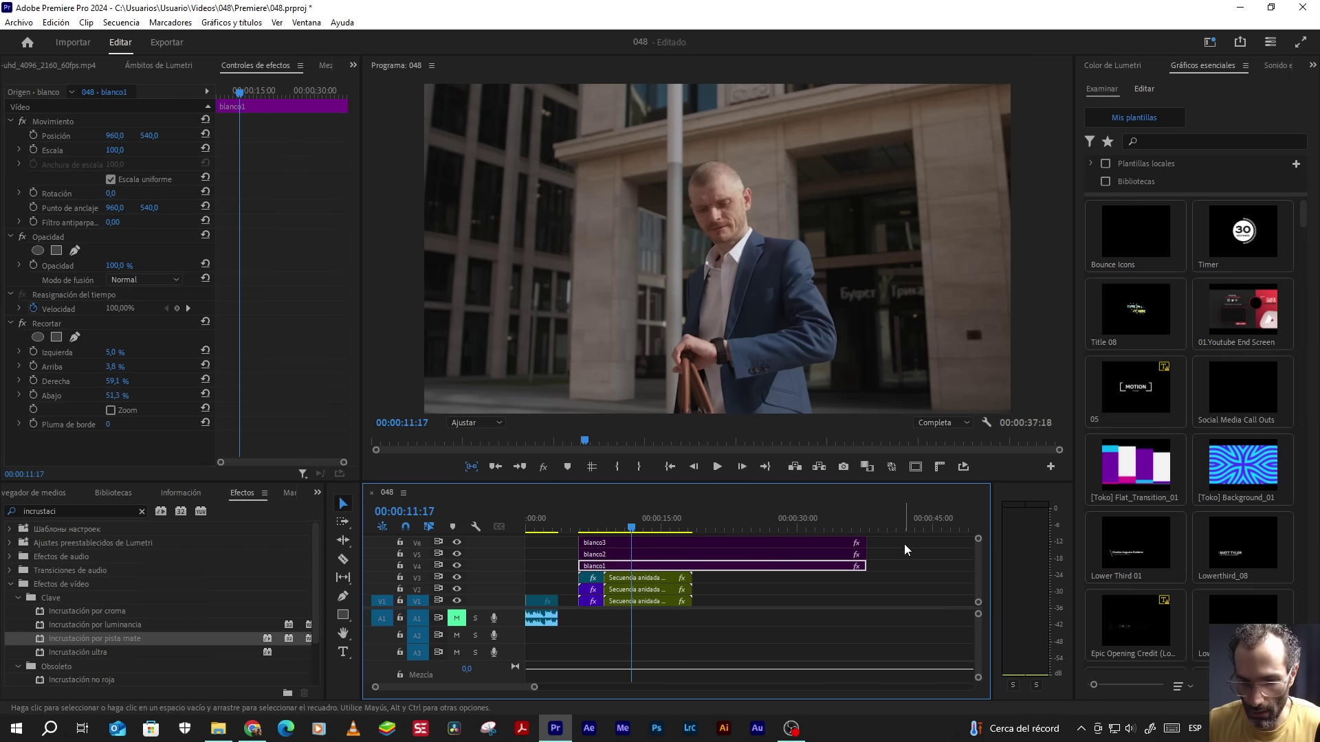
left_click_drag(904, 544, 858, 566)
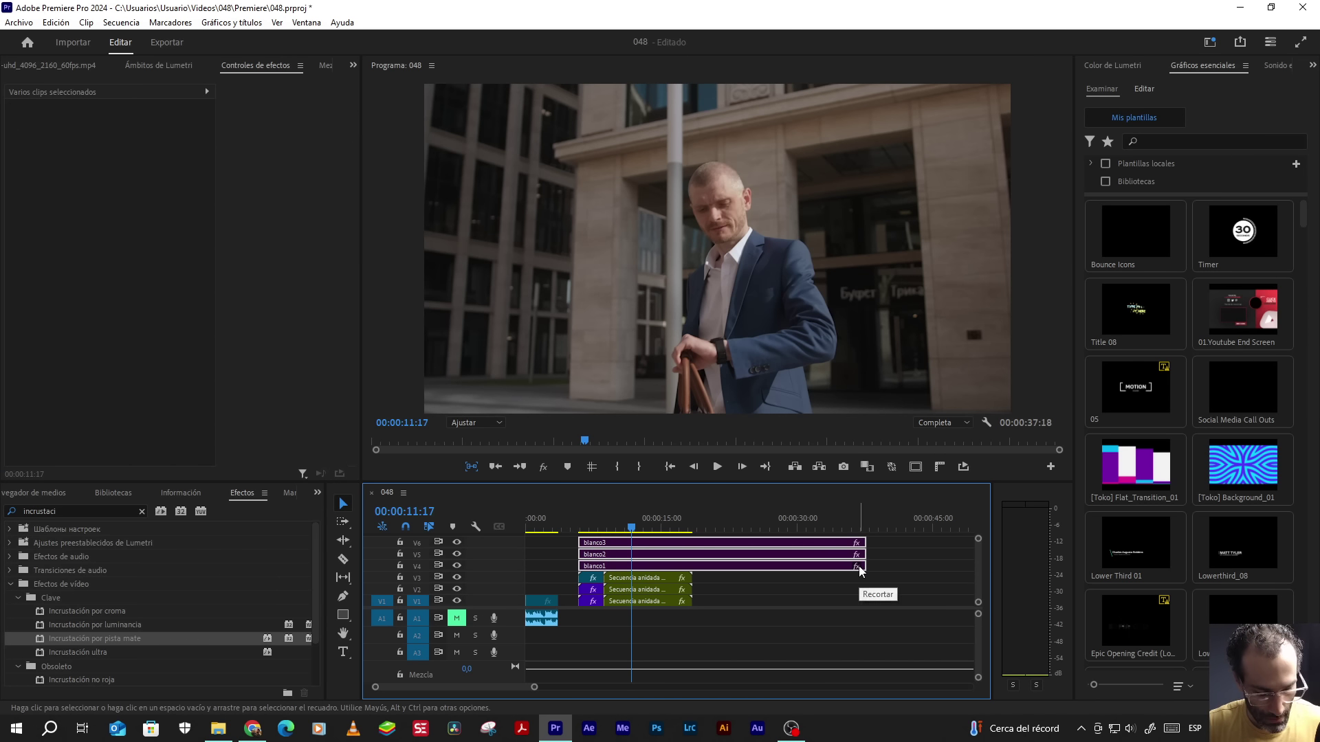
key("shift+e")
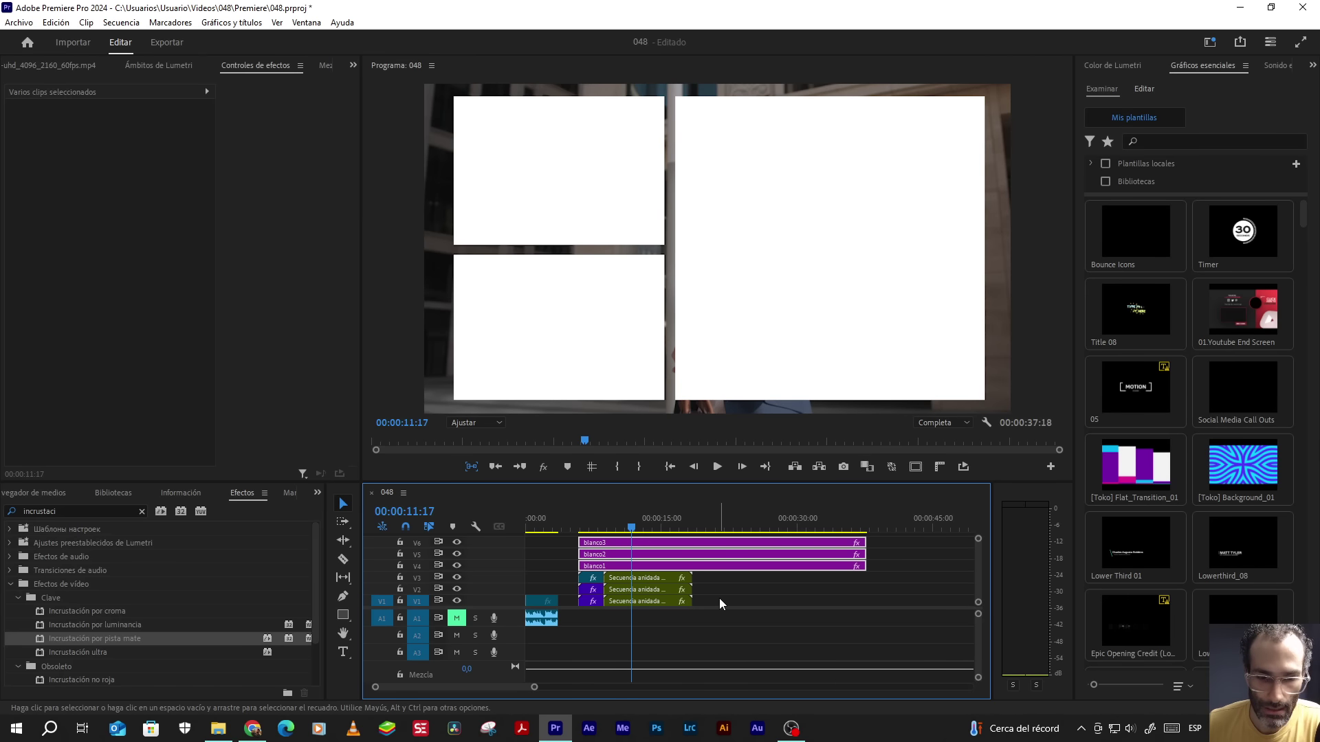
left_click(719, 598)
- Set the mattes of the V3, V2 and V1 nested clips to Vídeo 6, 5 and 4, then play the collage
left_click(625, 579)
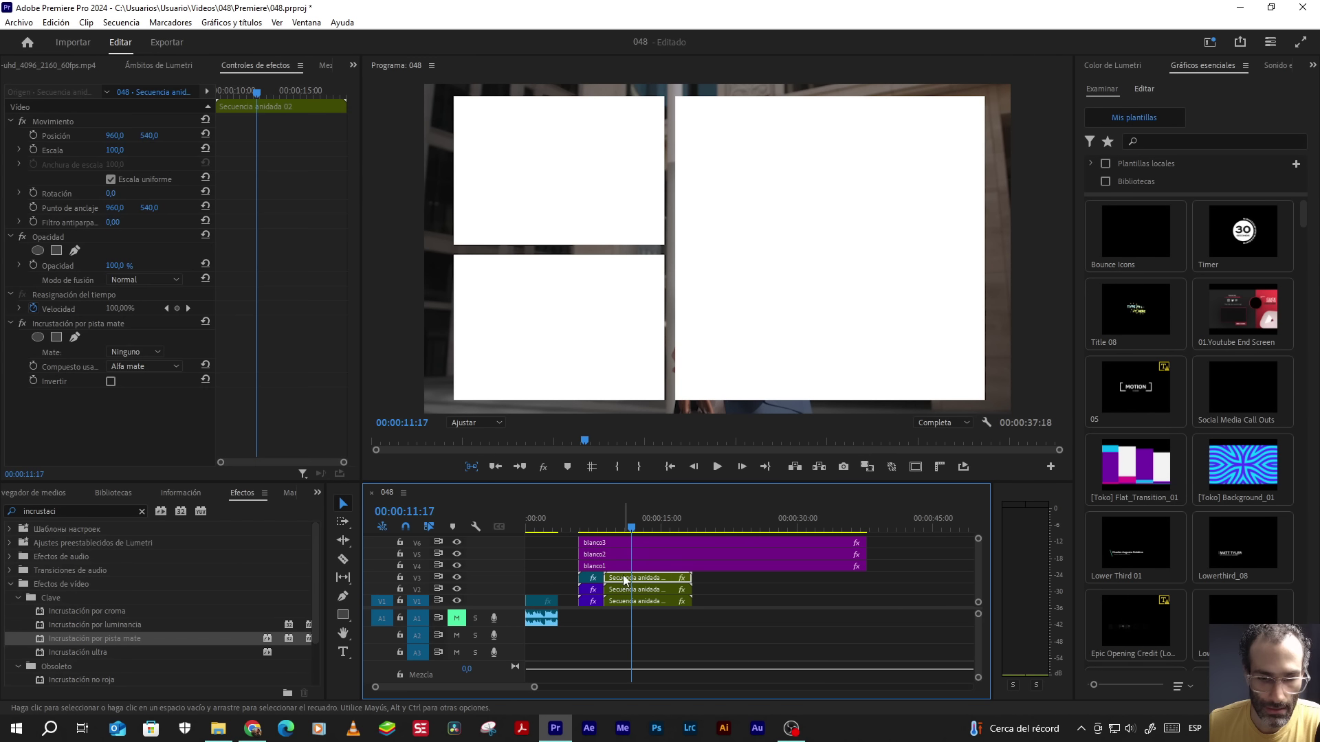
left_click(134, 353)
left_click(135, 382)
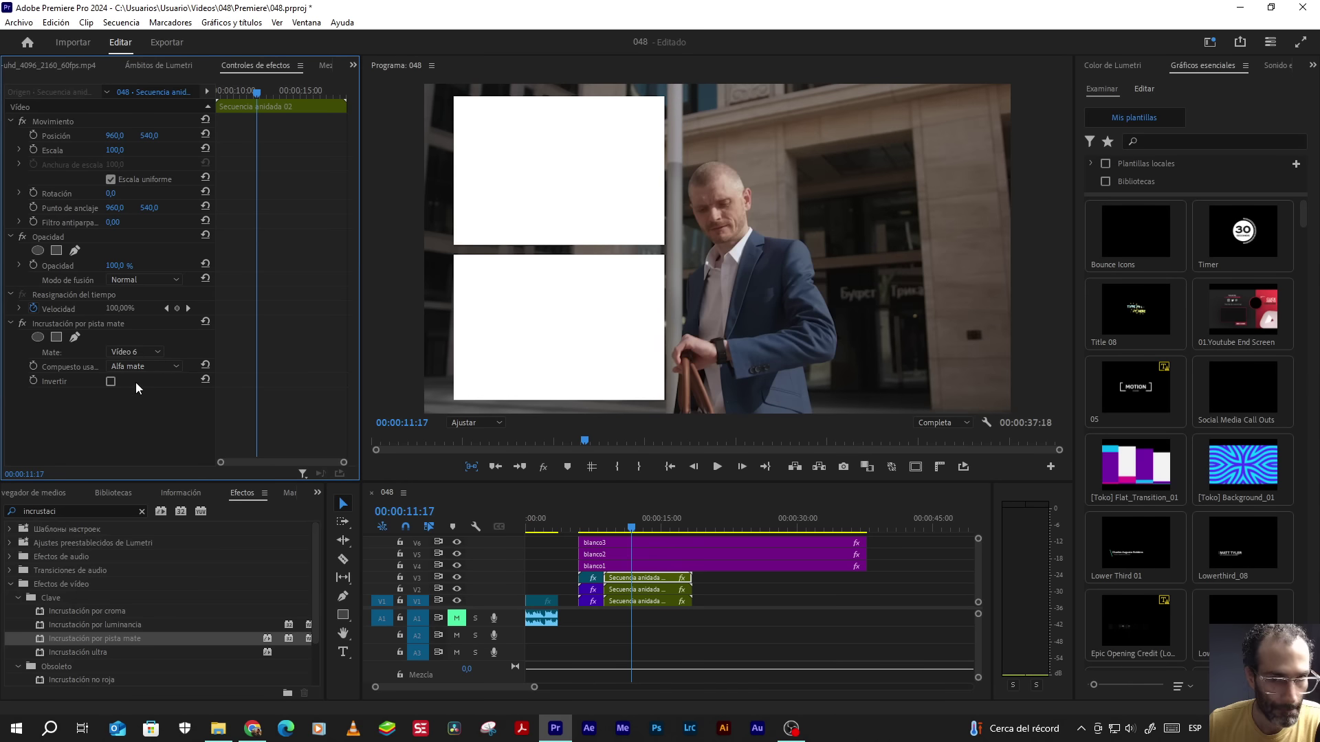
left_click(644, 593)
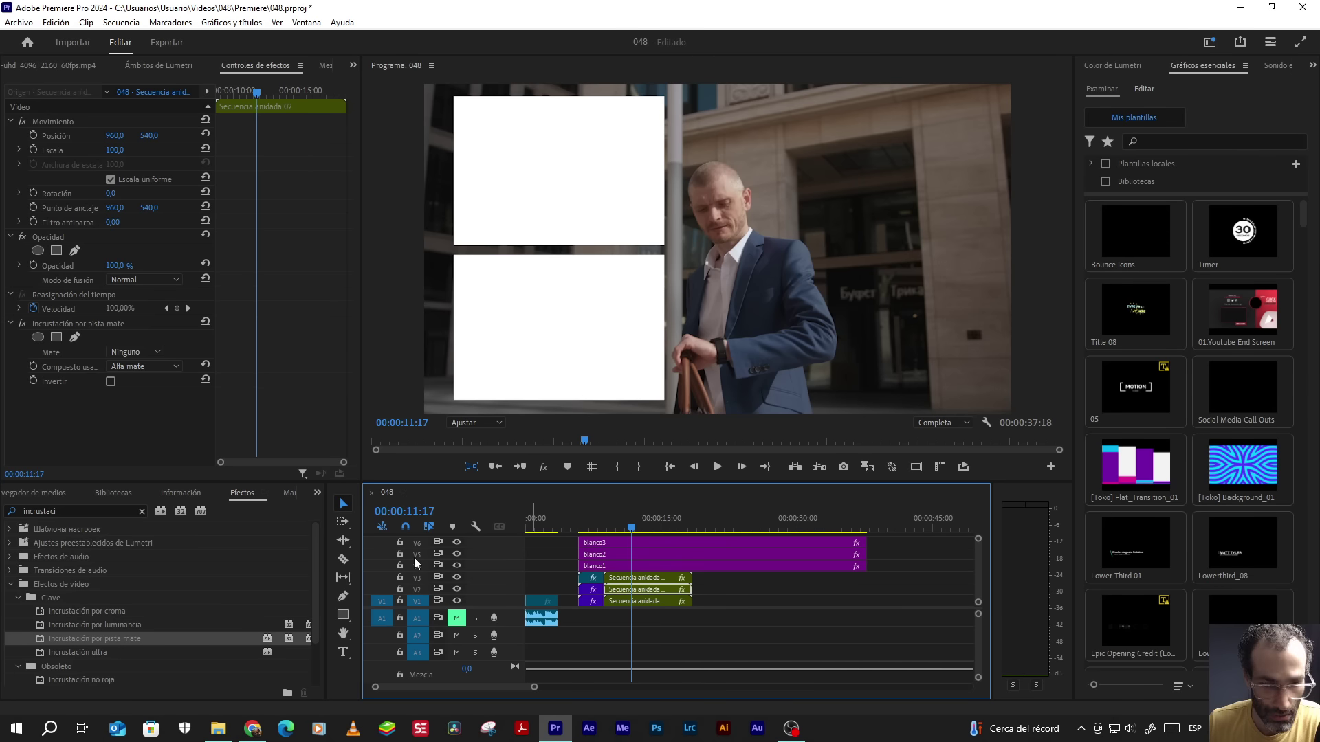
left_click(130, 352)
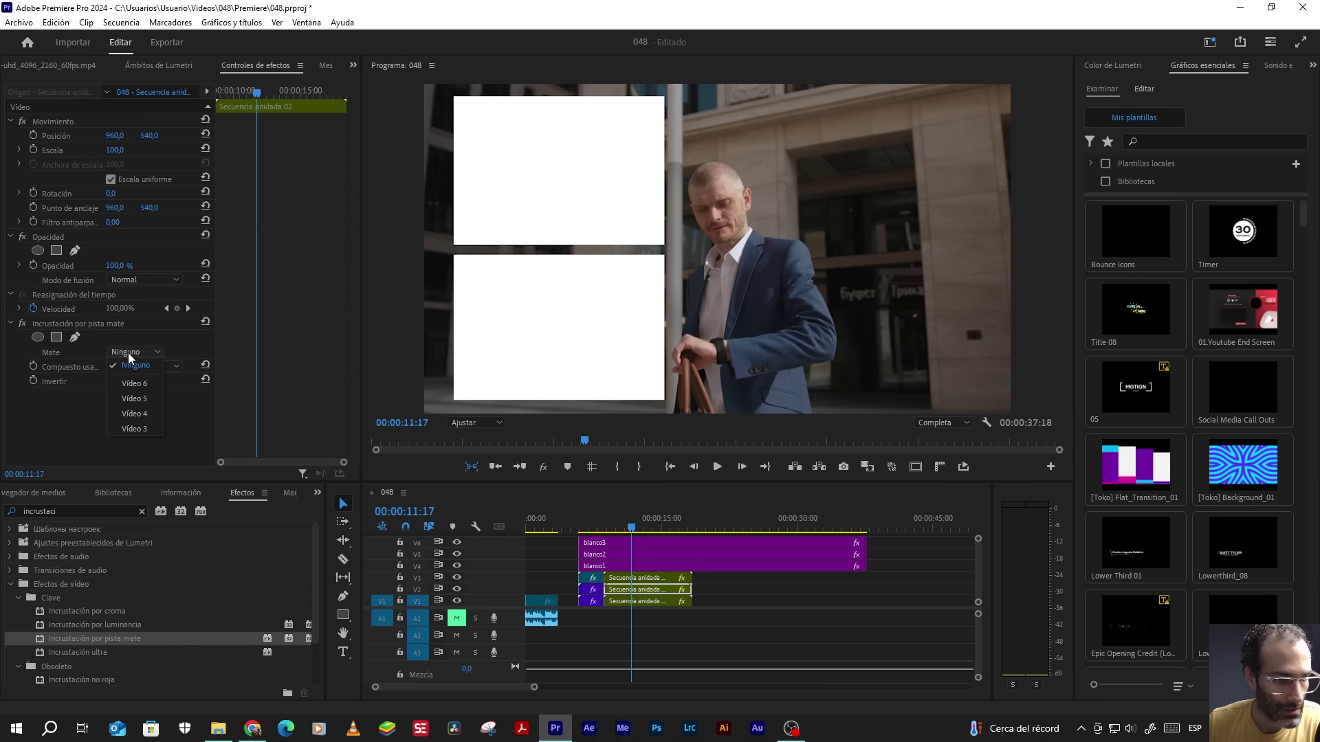
left_click(127, 399)
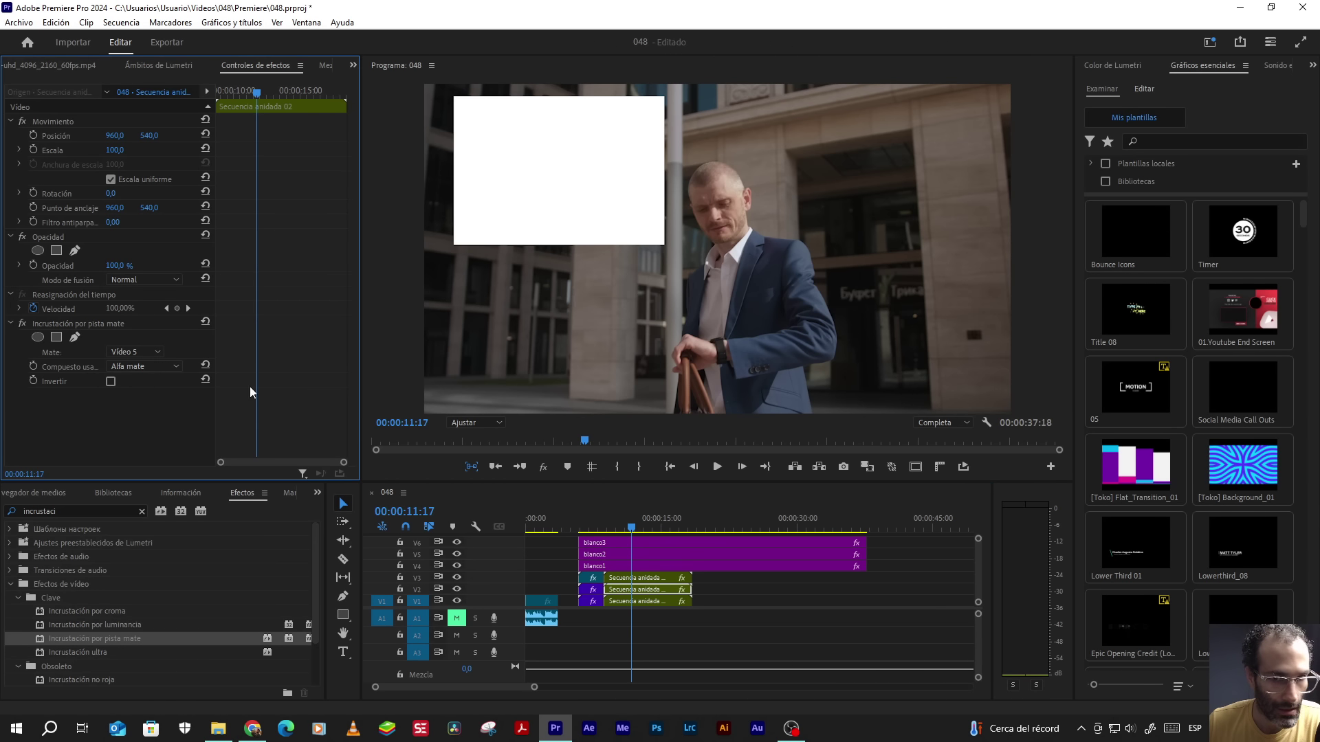
left_click(642, 602)
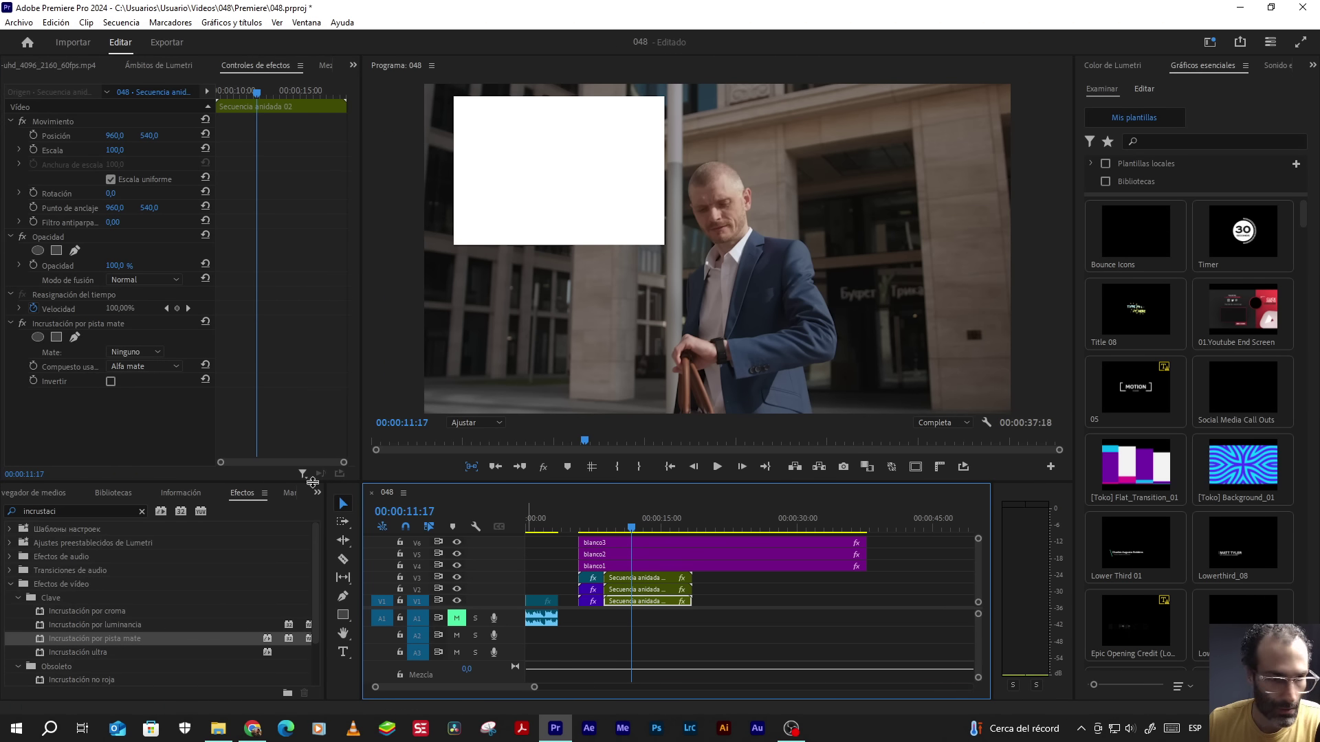
left_click(124, 353)
left_click(122, 412)
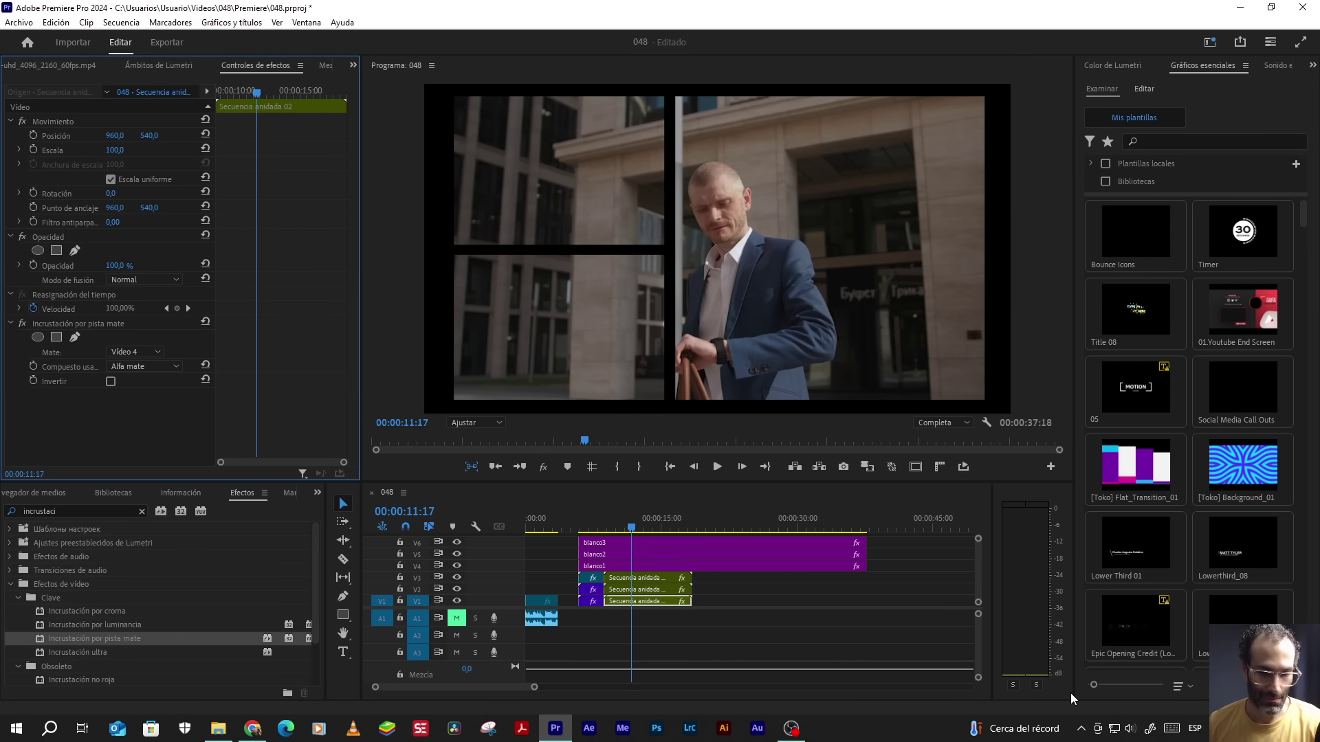
left_click(593, 524)
left_click(715, 470)
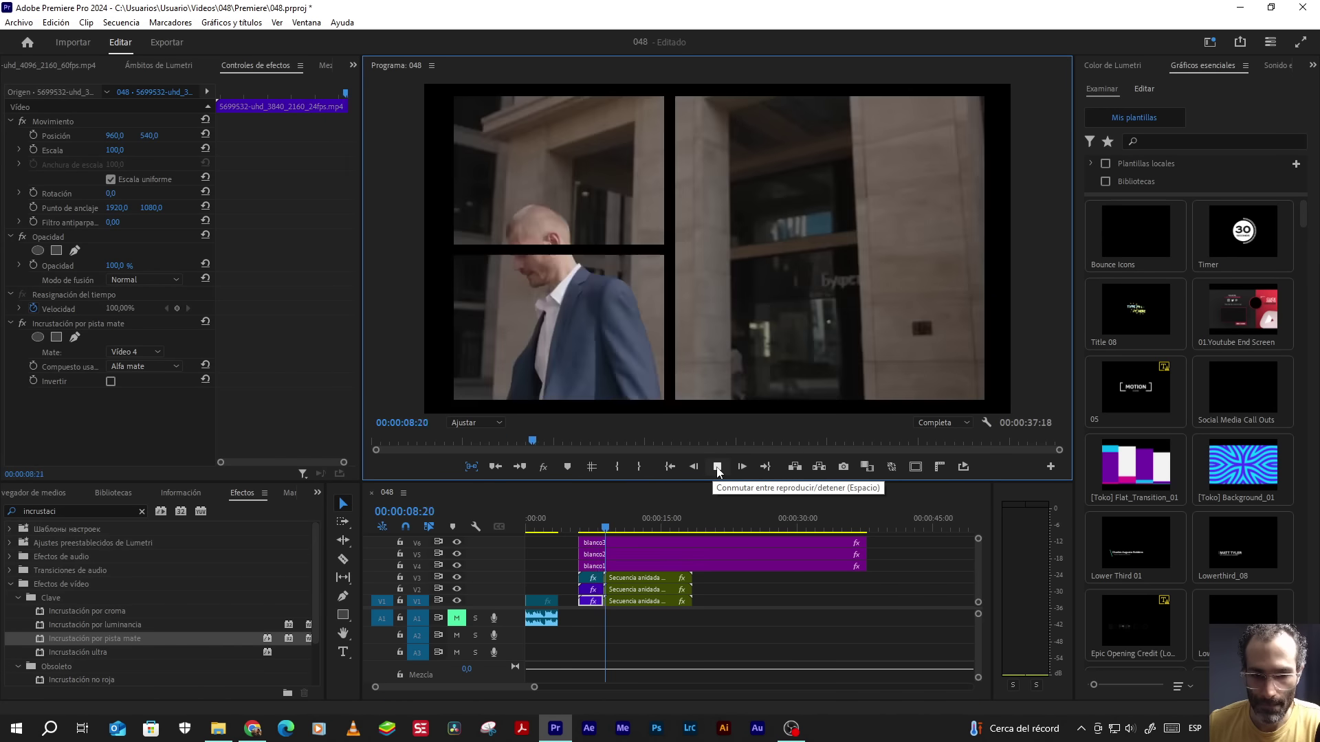
- Stop playback and cut the three blanco clips near 00:00:09:23
left_click(717, 469)
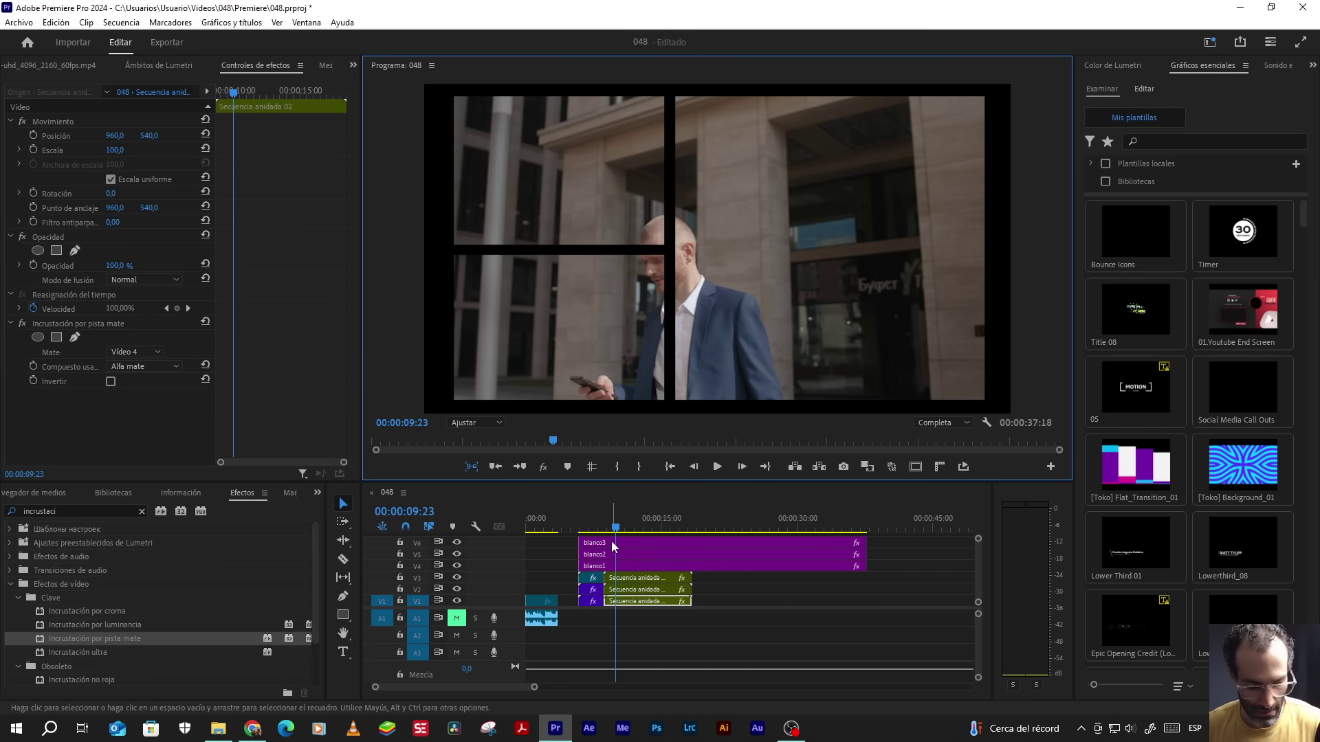
key("c")
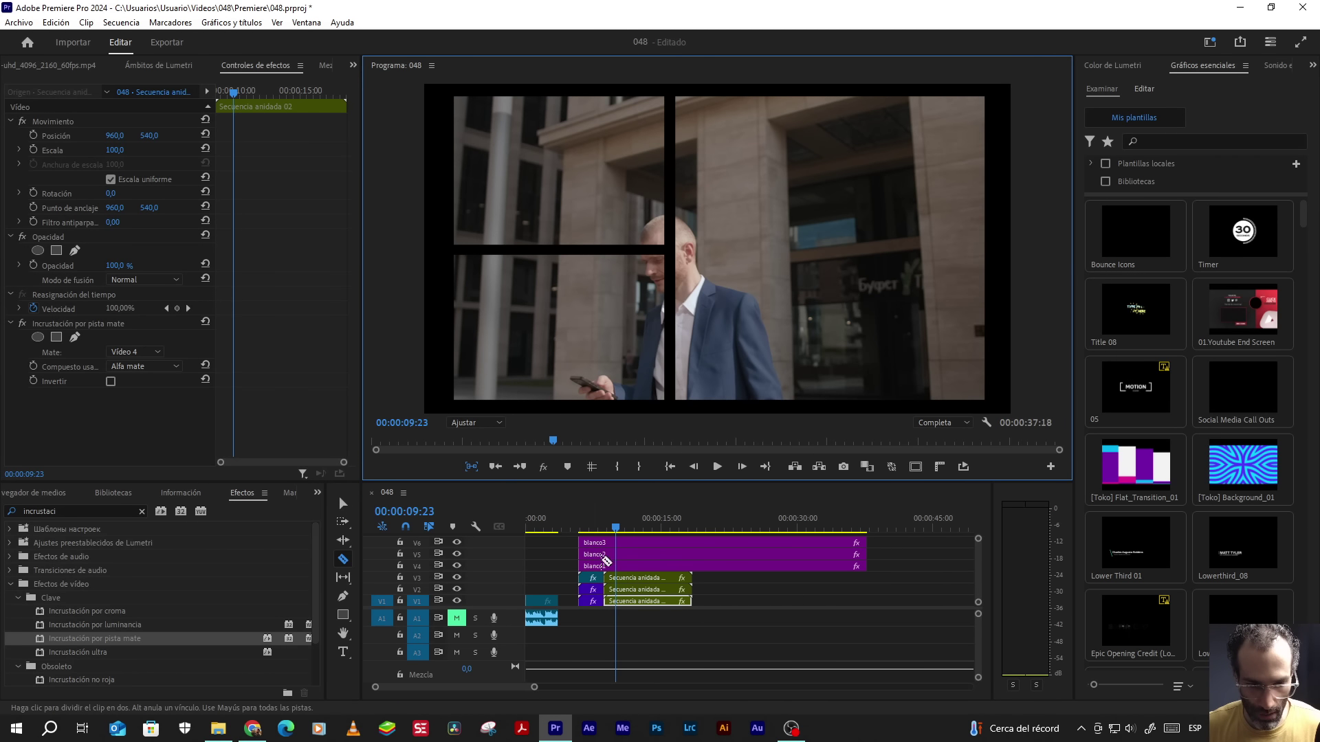
left_click(610, 565, "shift")
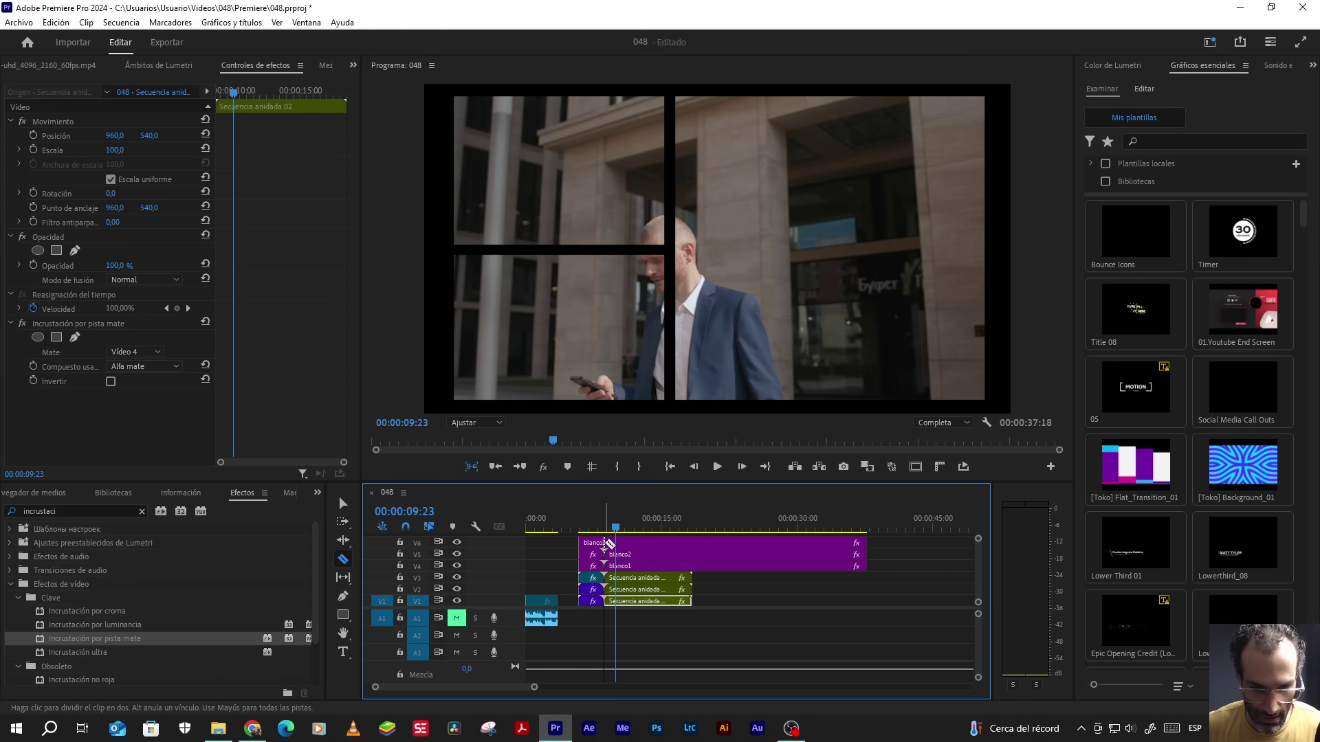
key("v")
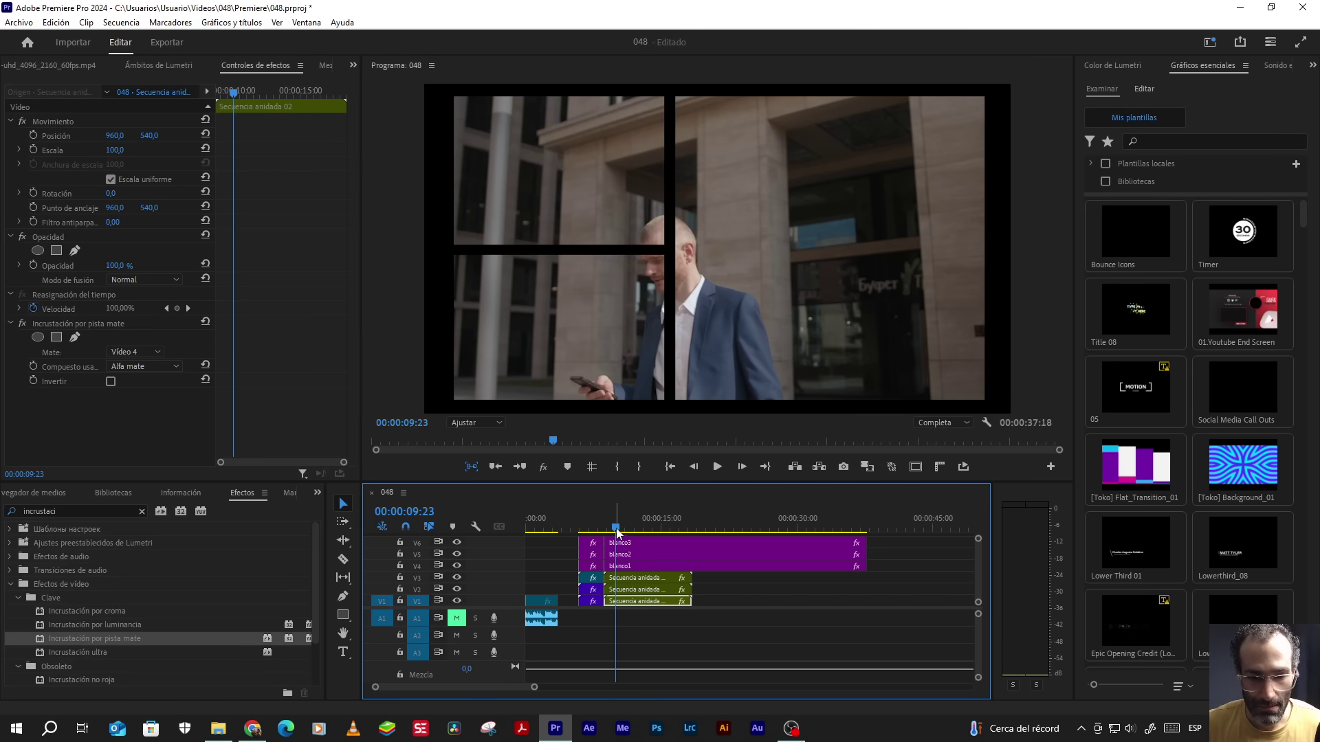
- Move the playhead to 00:00:10:08 and select the blanco3 clip
left_click_drag(616, 528, 620, 528)
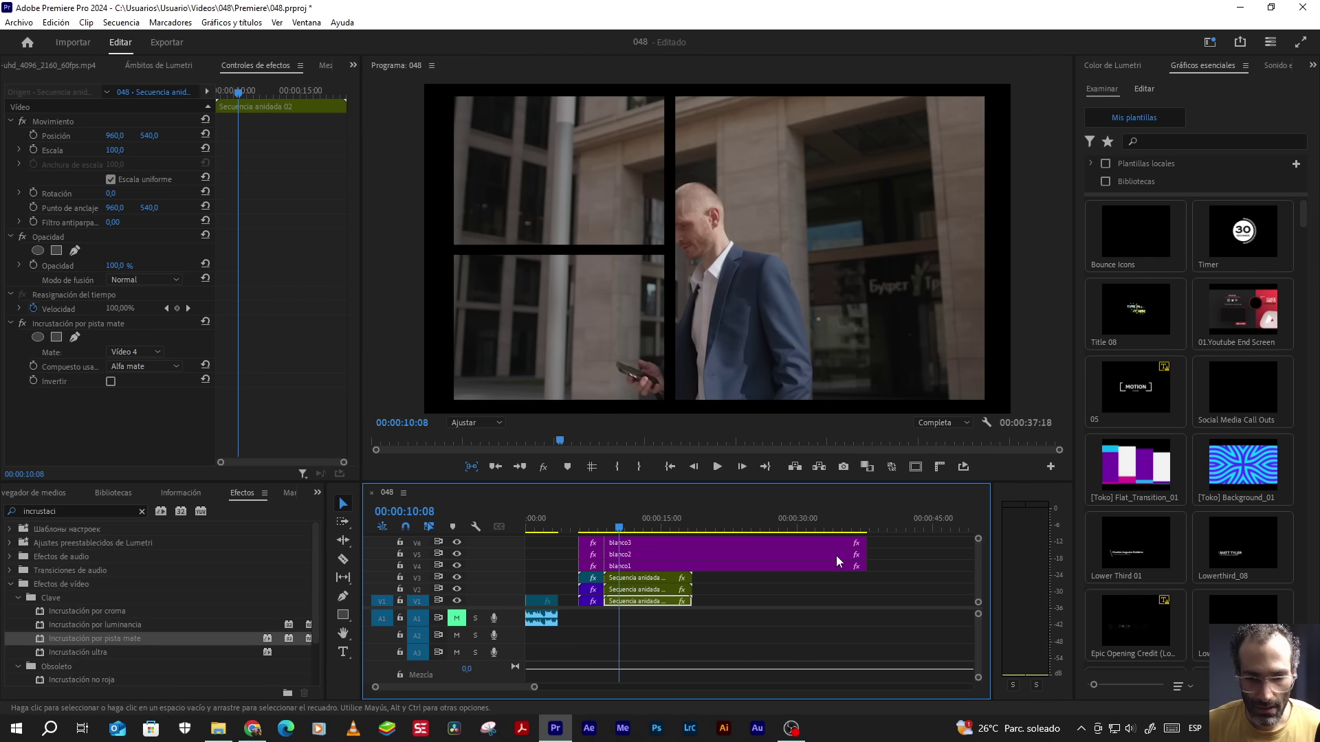
left_click_drag(885, 545, 785, 567)
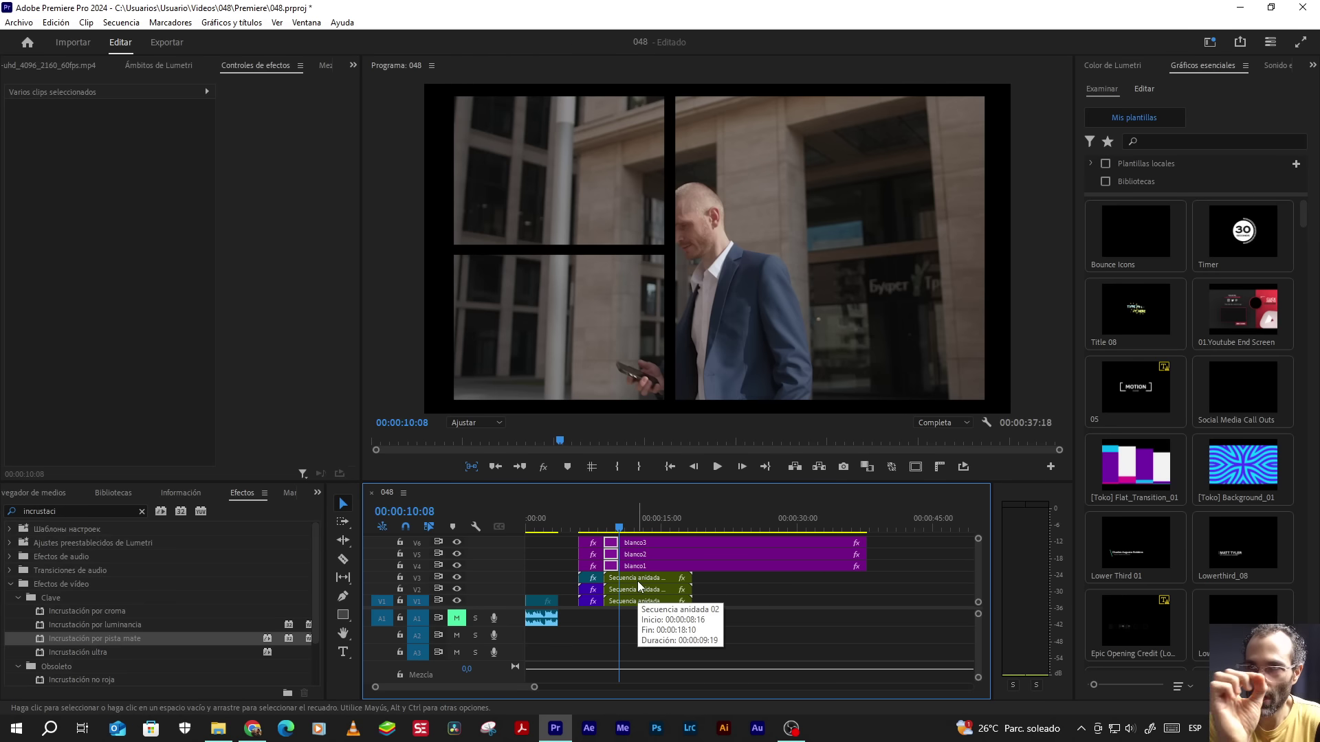
left_click(642, 545)
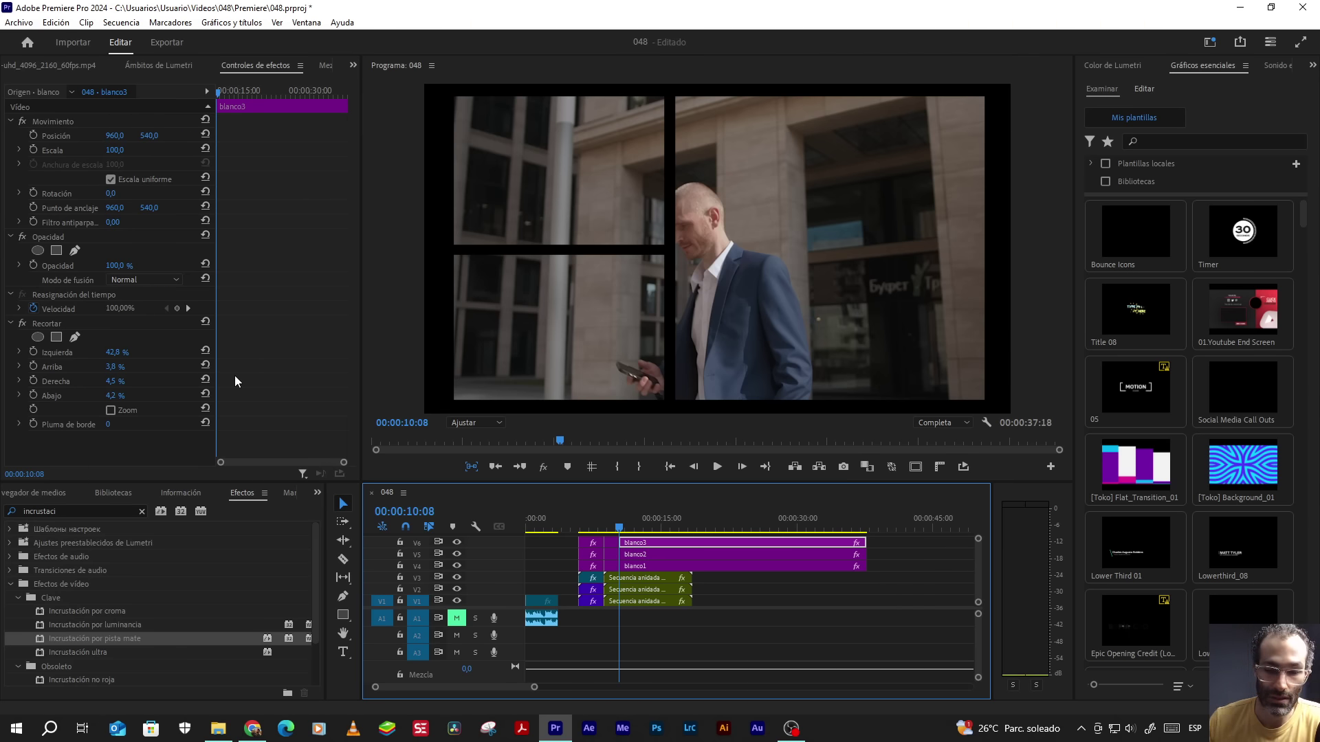
- Set starting keyframes on blanco3's left, top, right and bottom crop
left_click(33, 352)
left_click(34, 367)
left_click(33, 381)
left_click(33, 395)
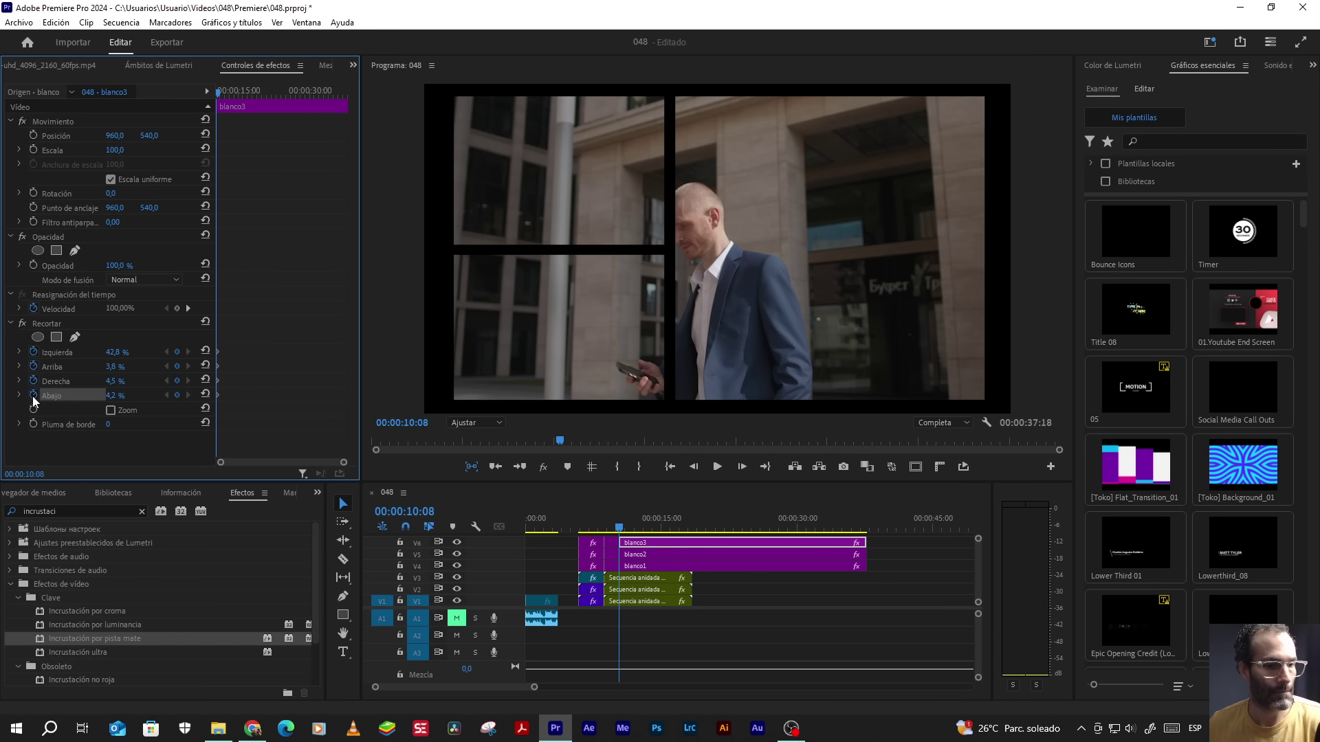
- Set starting keyframes on blanco2's left, top, right and bottom crop
left_click(648, 553)
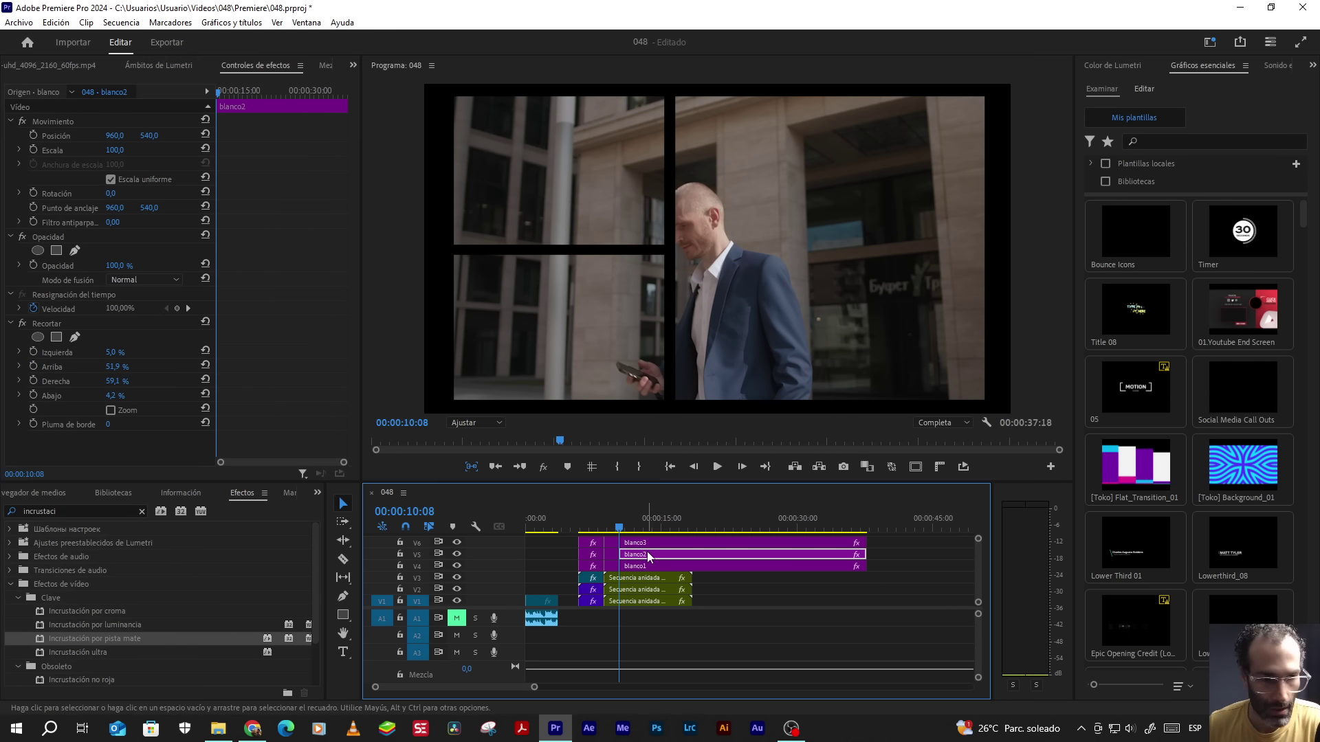
left_click(33, 352)
left_click(33, 366)
left_click(33, 381)
left_click(33, 395)
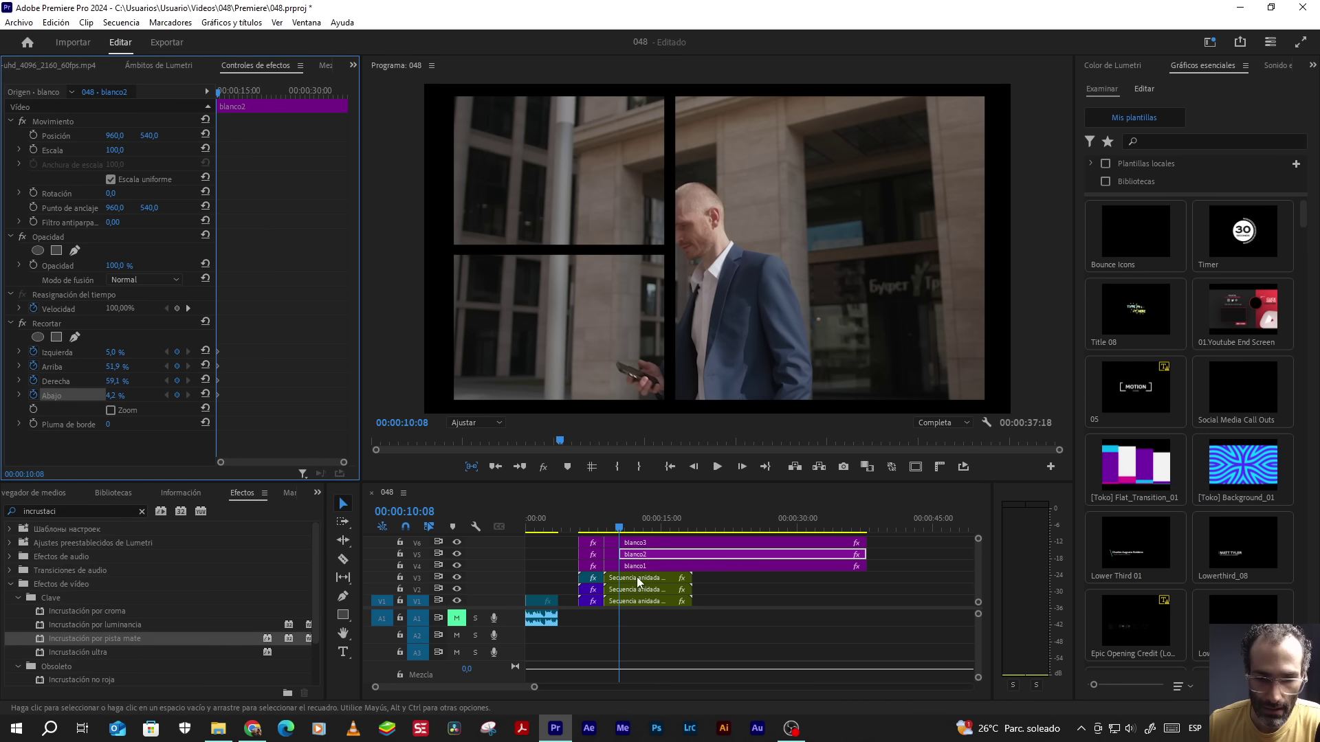
- Keyframe all four crop sides of blanco1, then advance a few frames and reselect blanco3
left_click(642, 566)
left_click(33, 352)
left_click(33, 367)
left_click(33, 381)
left_click(33, 396)
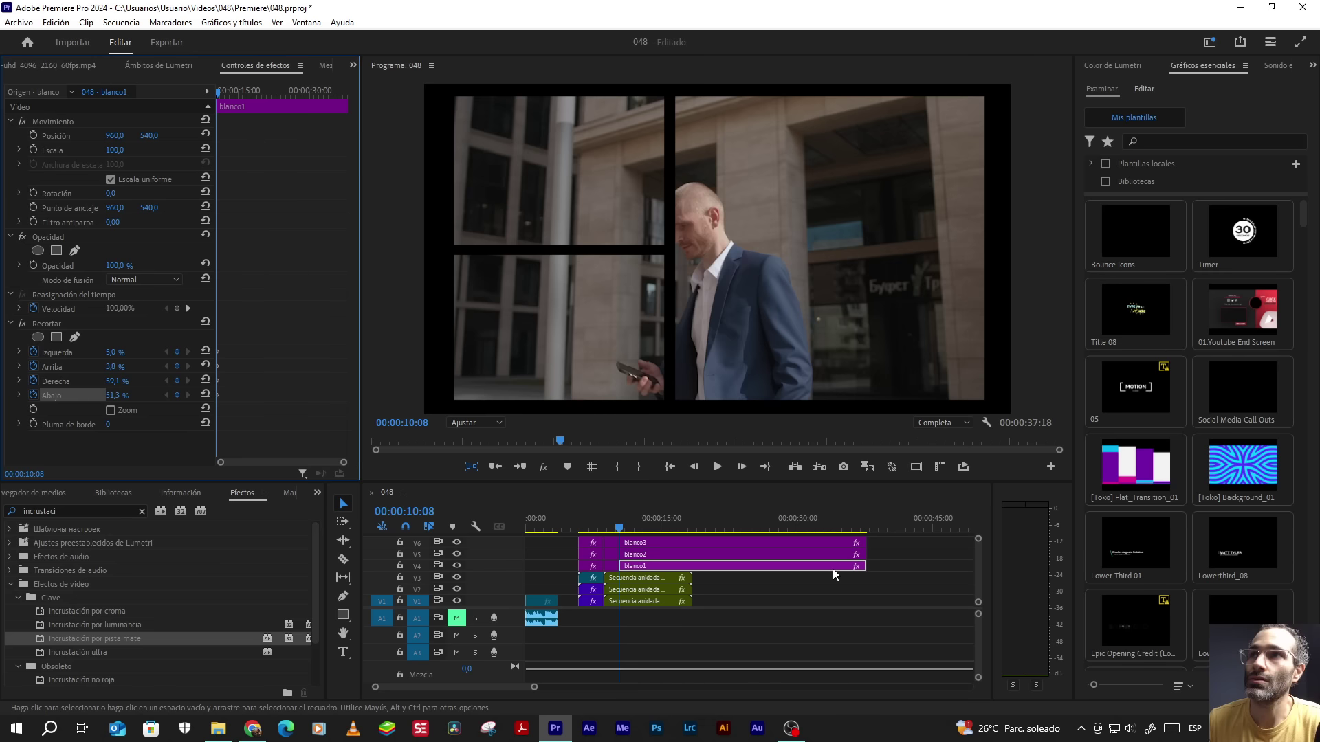
mouse_move(834, 573)
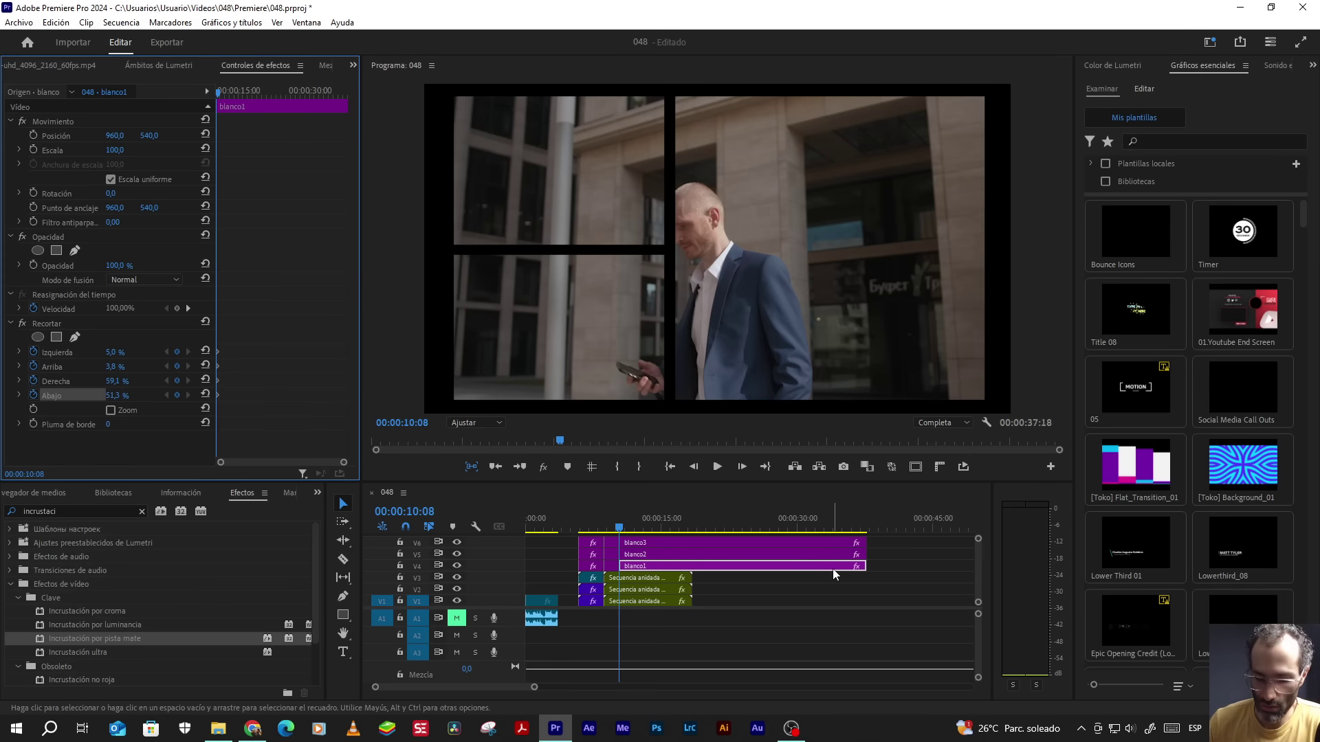
key("Right")
key("Right")
key("Right")
key("Right")
key("Right")
key("Right")
key("Right")
key("Right")
key("Right")
key("Right")
key("Right")
key("Right")
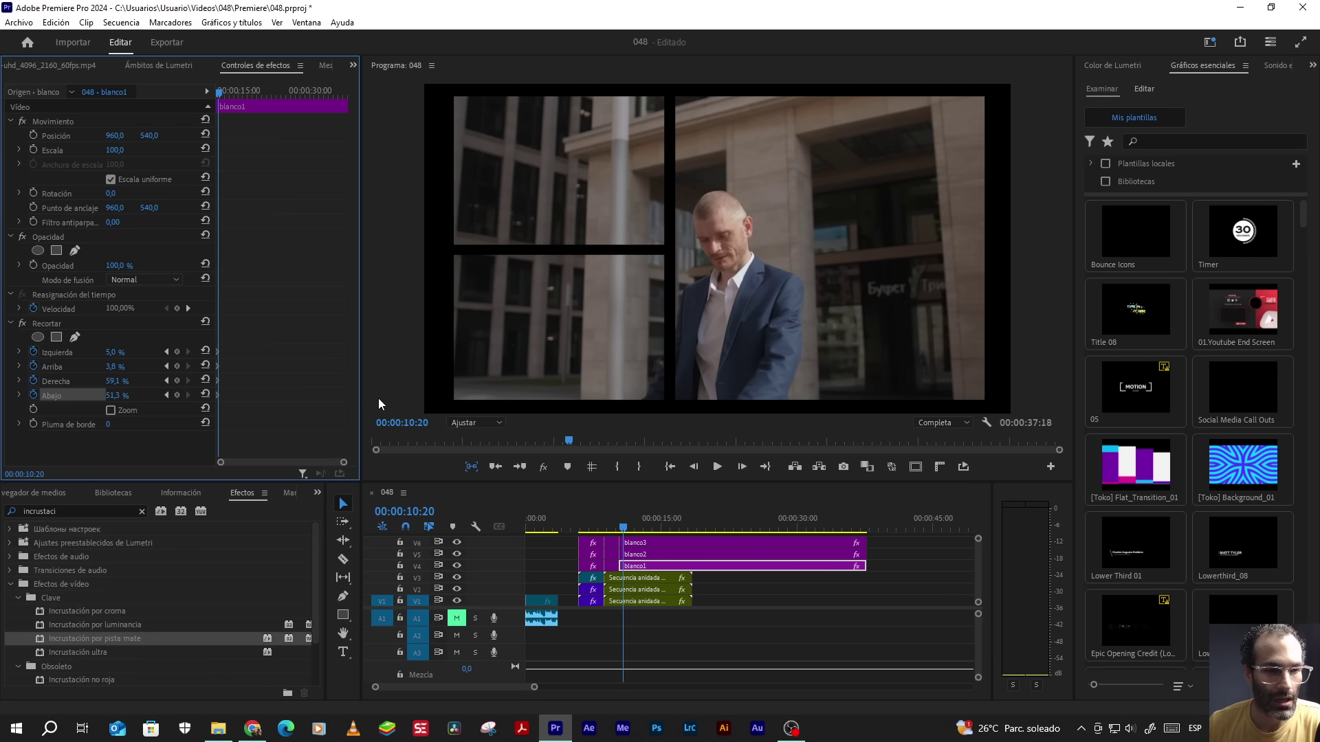
left_click(644, 544)
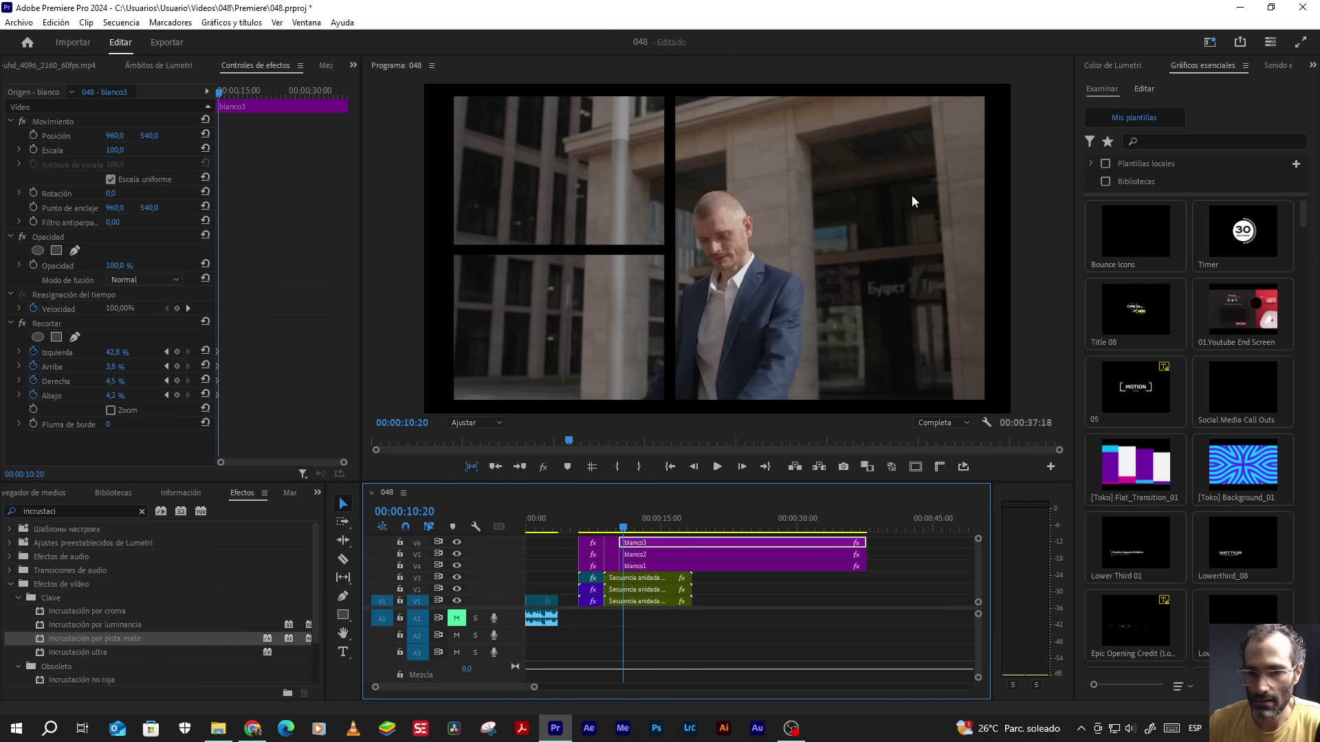
- Drag blanco3's crop out to the frame's right, top and bottom edges, widening it slightly left
left_click(41, 323)
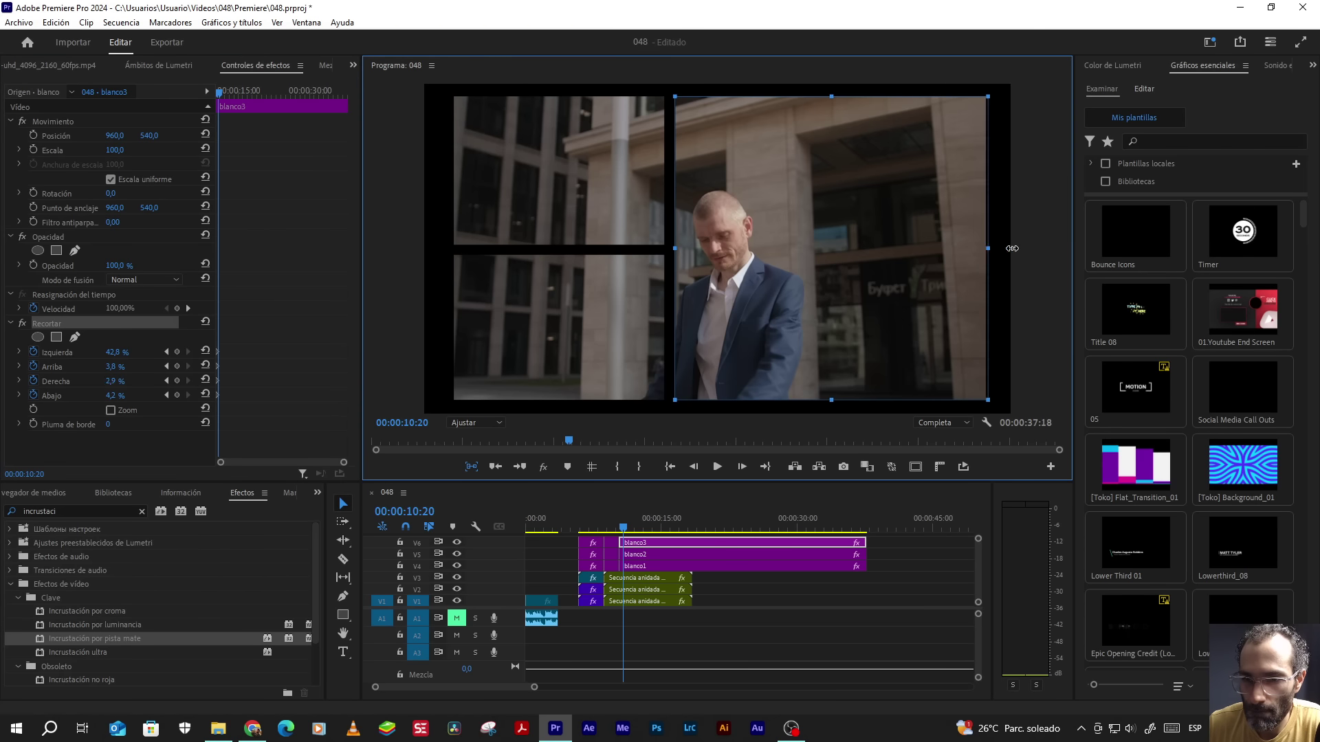
left_click_drag(985, 249, 1034, 246)
left_click_drag(842, 96, 843, 77)
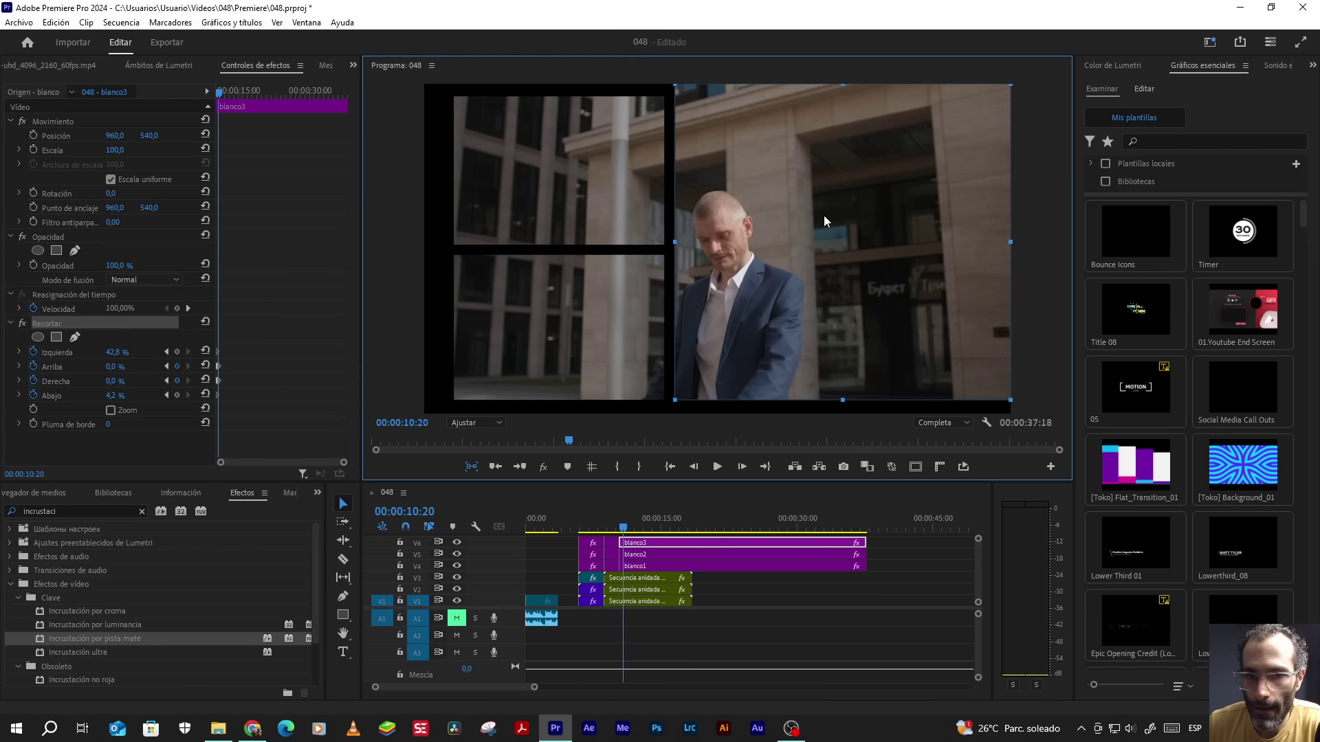
left_click_drag(840, 393, 842, 421)
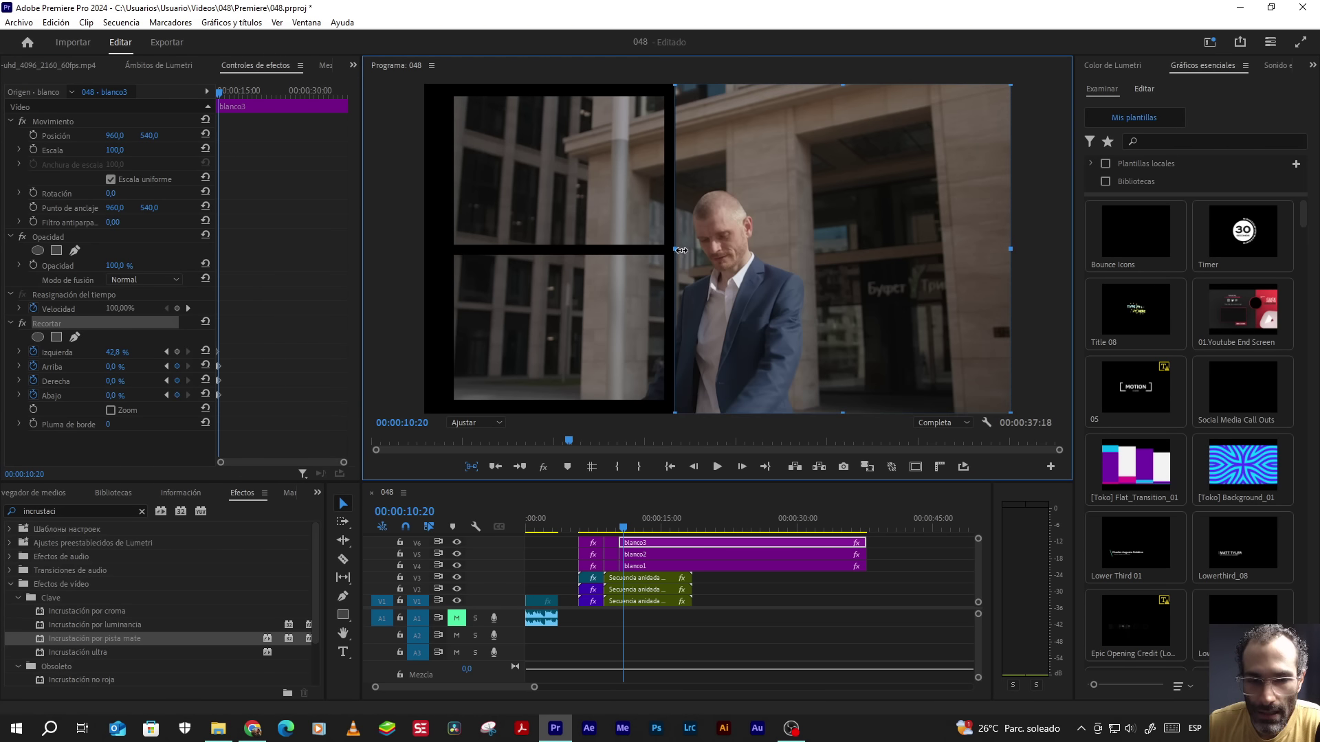
left_click_drag(676, 250, 670, 249)
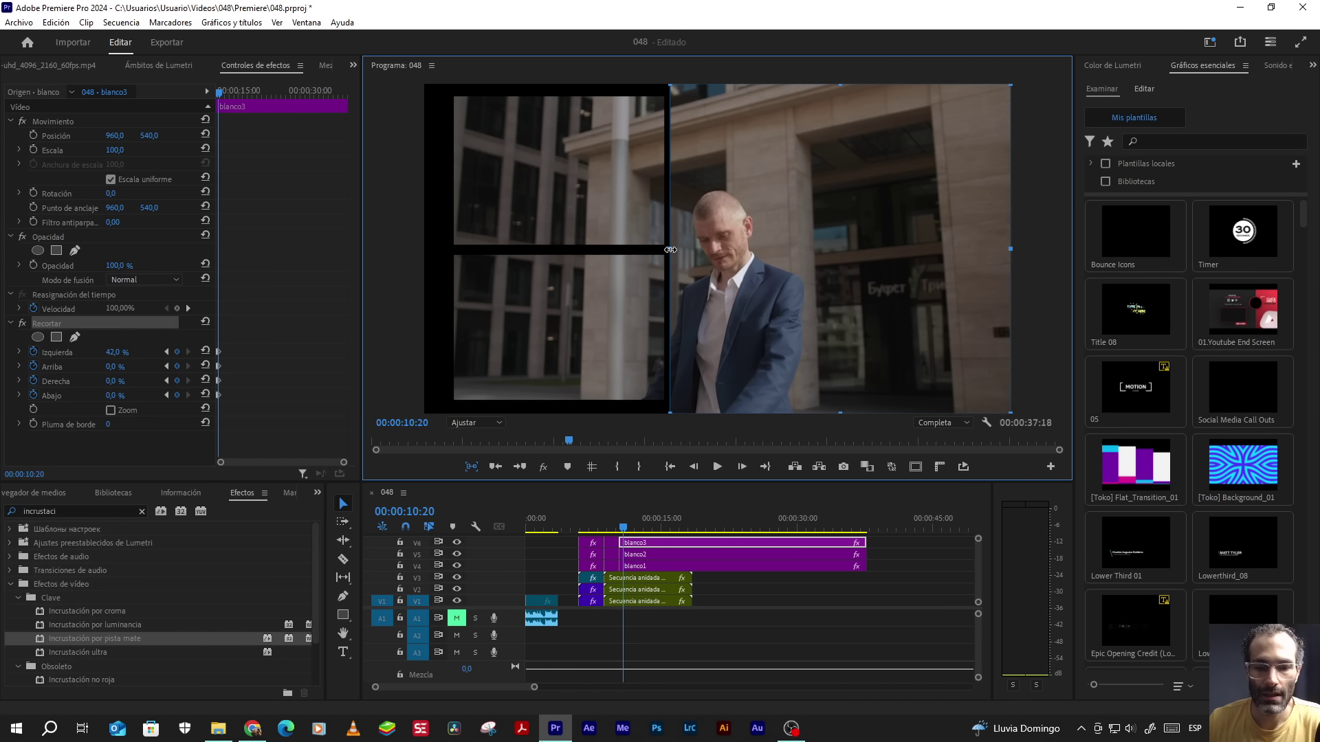
- Expand blanco2's crop to the frame's left and bottom edges, raise its top, and set right to 58 %
left_click(653, 557)
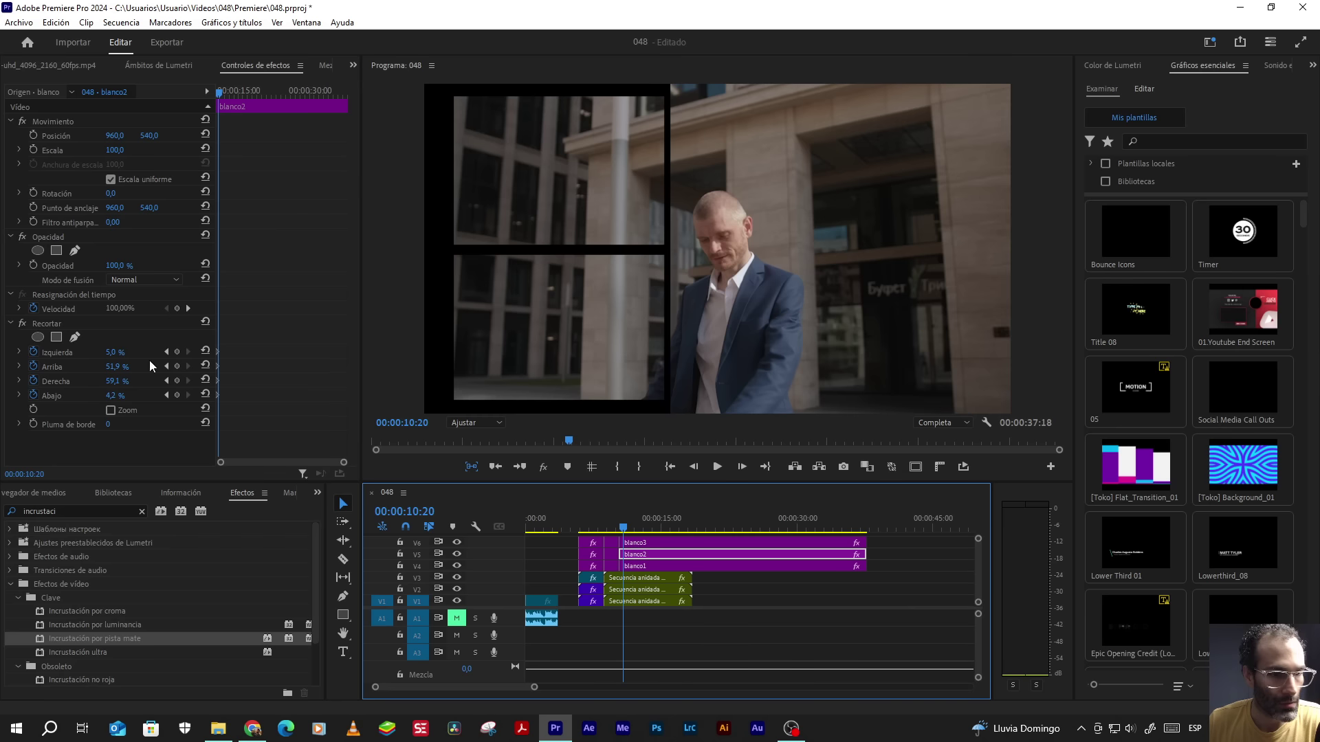
left_click(41, 324)
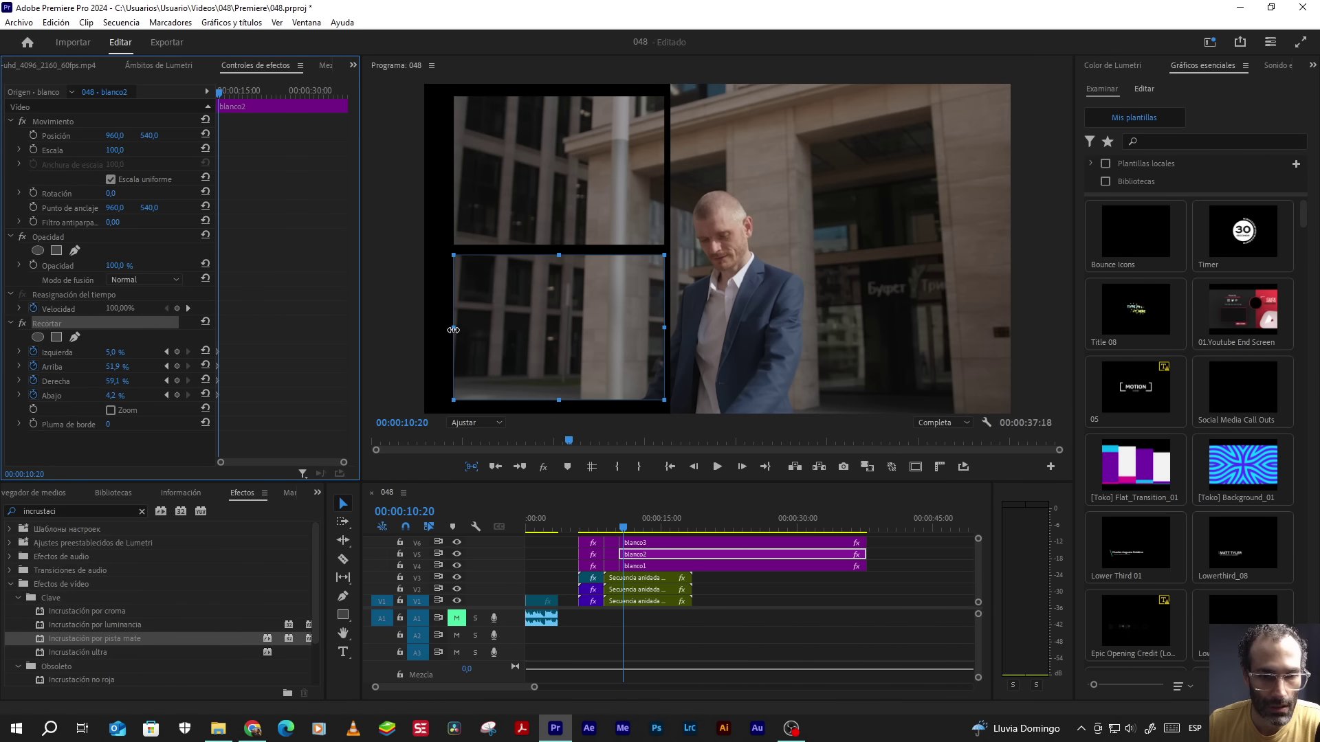
left_click_drag(453, 330, 376, 367)
left_click_drag(547, 398, 541, 436)
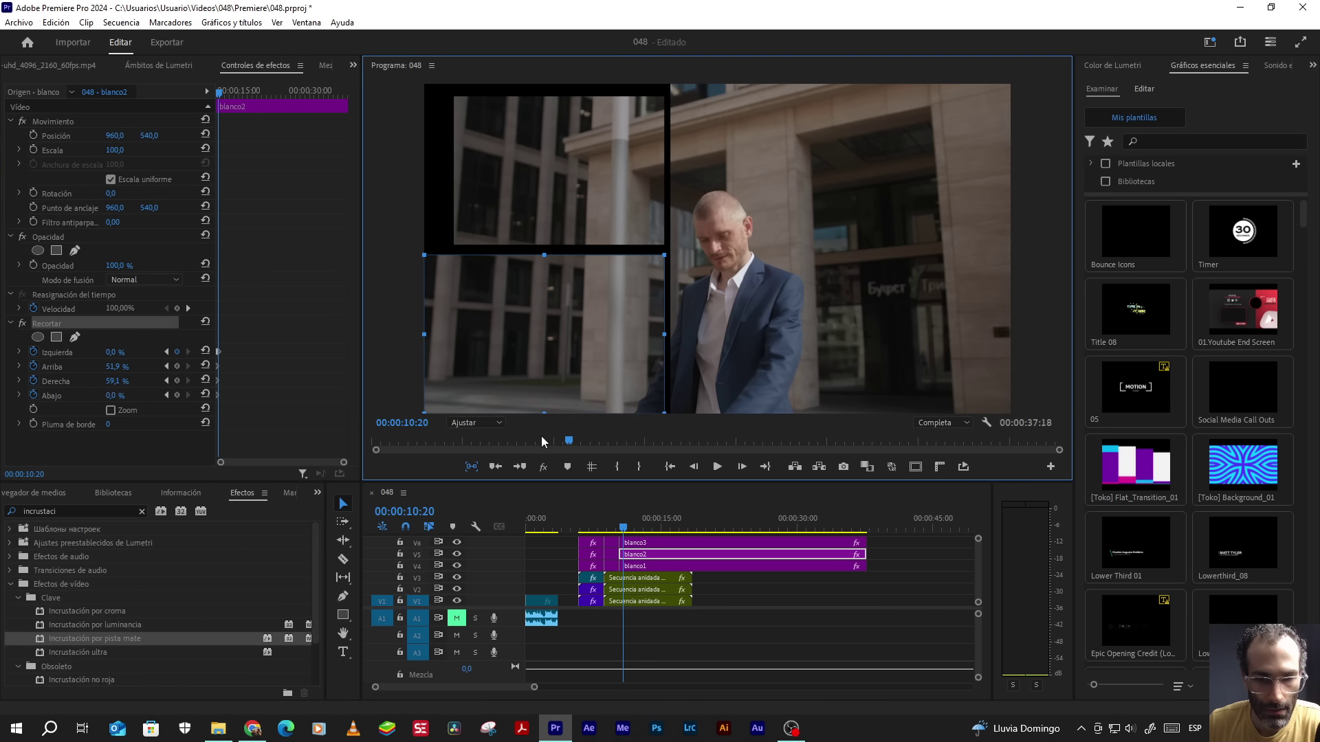
left_click_drag(666, 336, 671, 335)
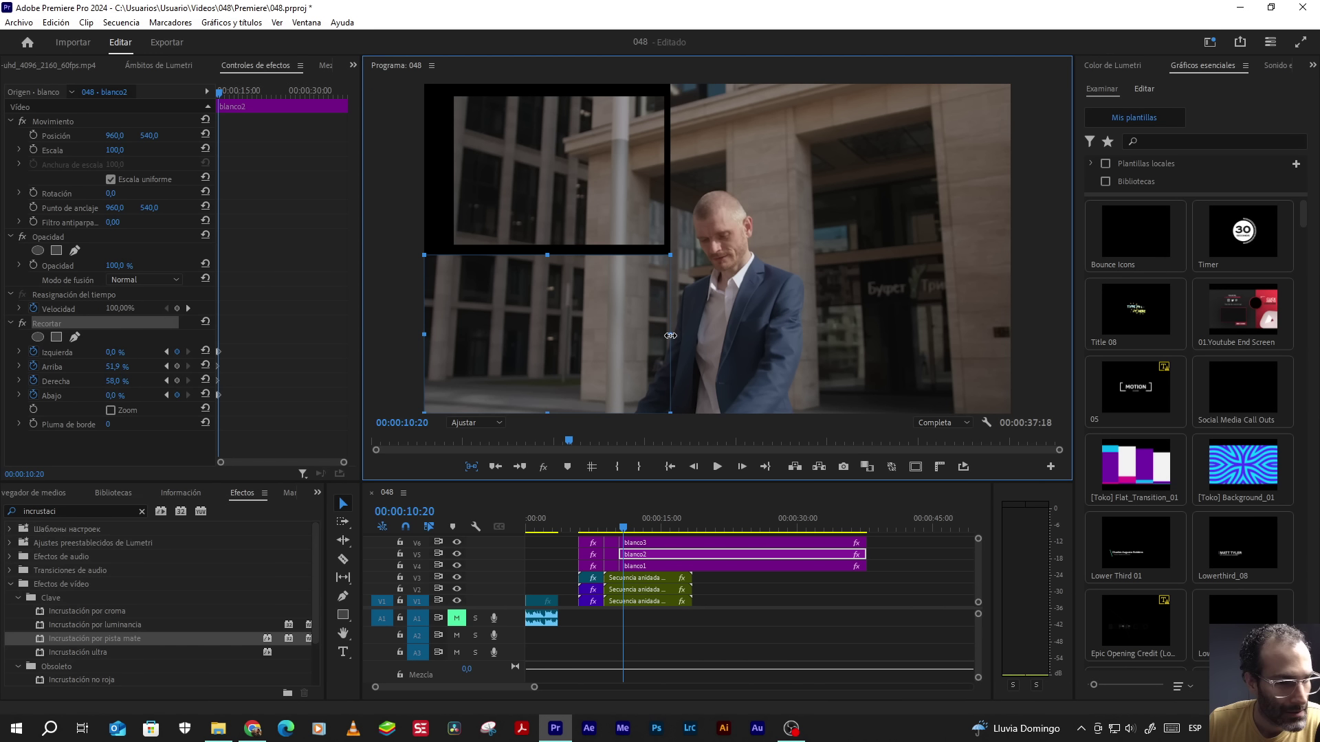
left_click_drag(670, 335, 670, 336)
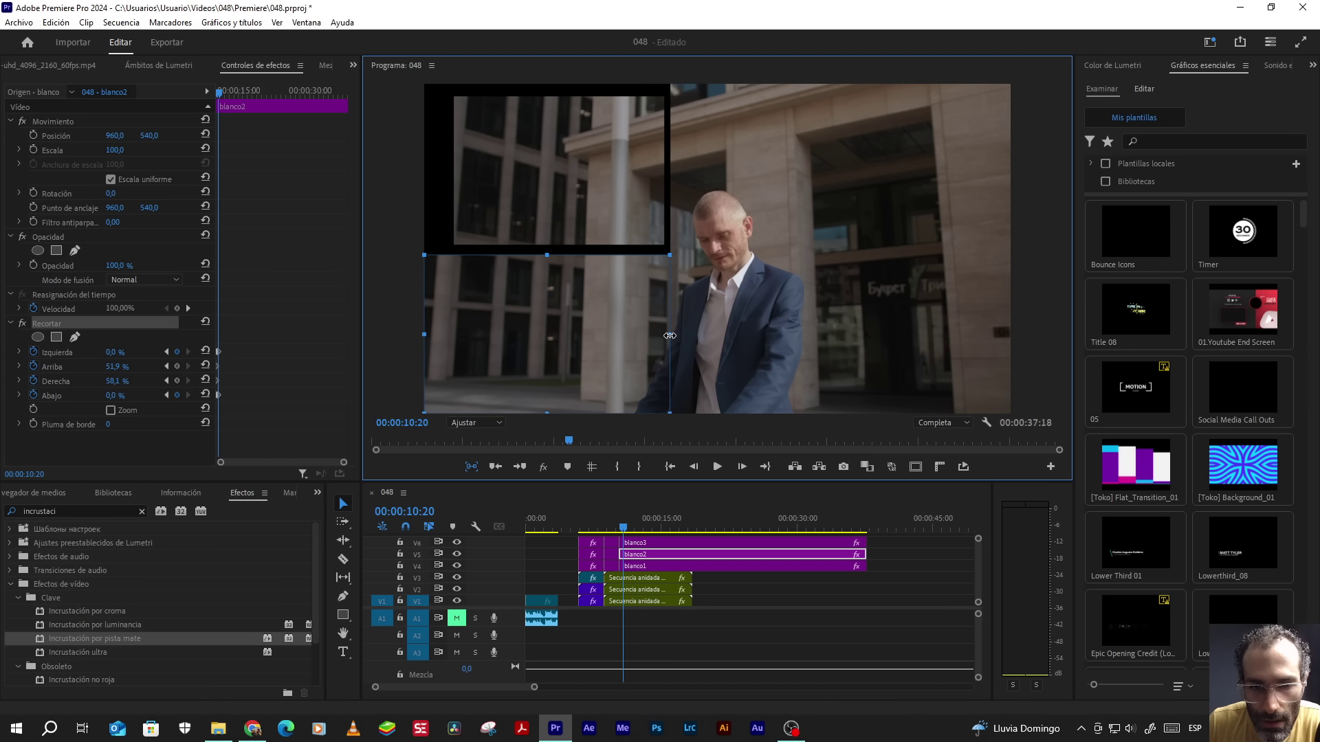
left_click_drag(670, 335, 670, 336)
left_click_drag(545, 261, 548, 251)
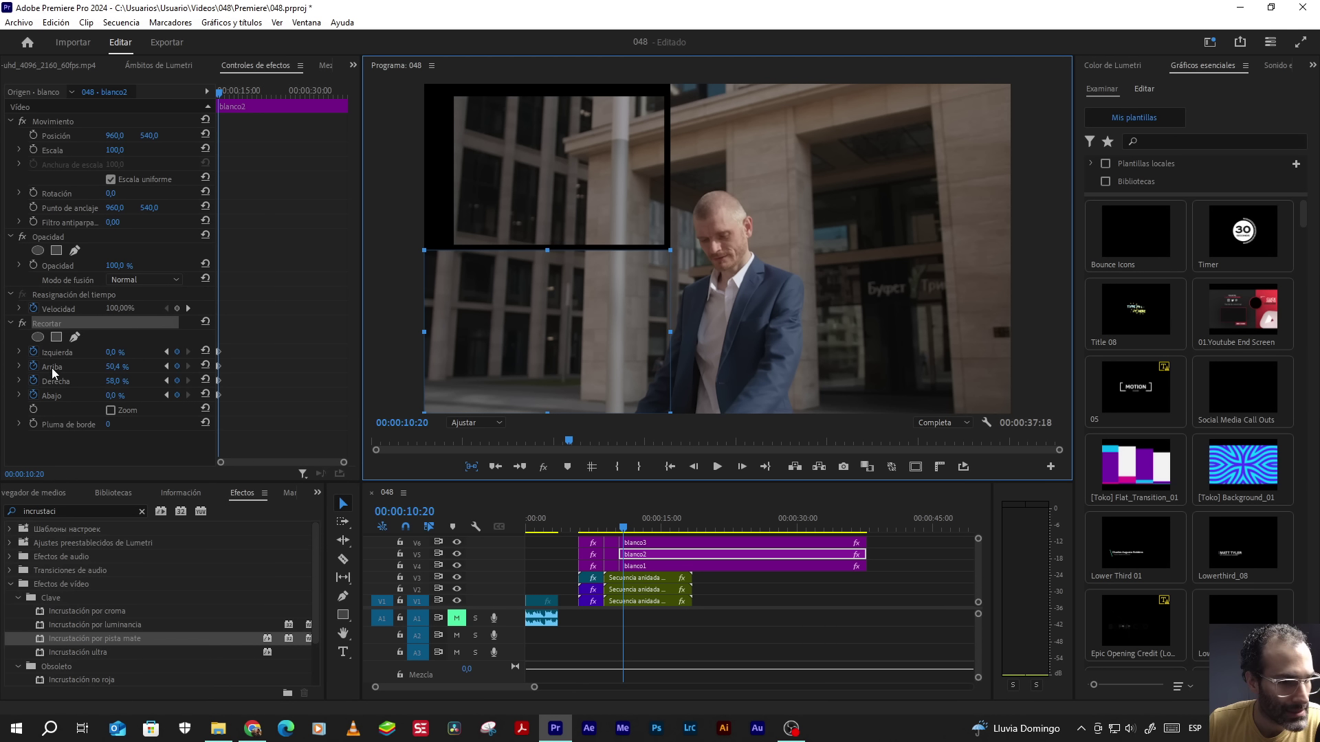
left_click(110, 382)
type("58")
key("Return")
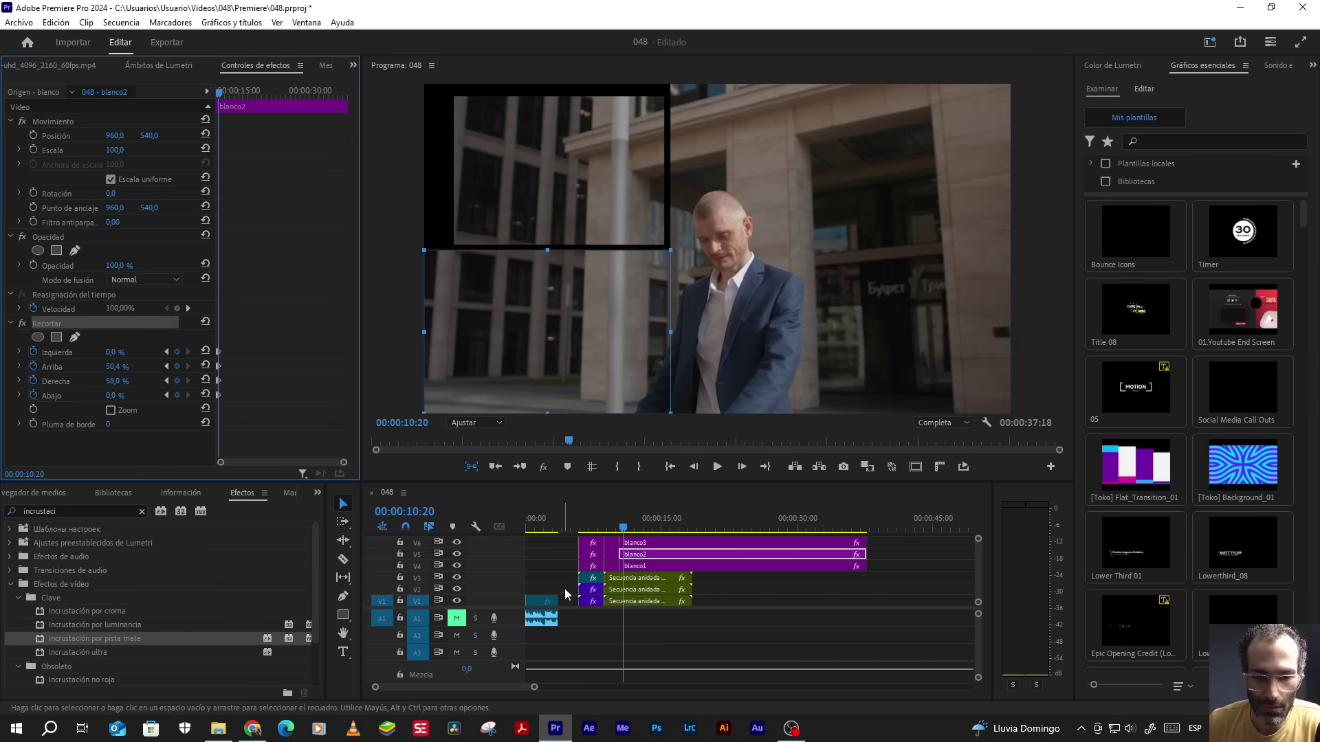
- Set blanco1's right crop to 58 %
left_click(635, 568)
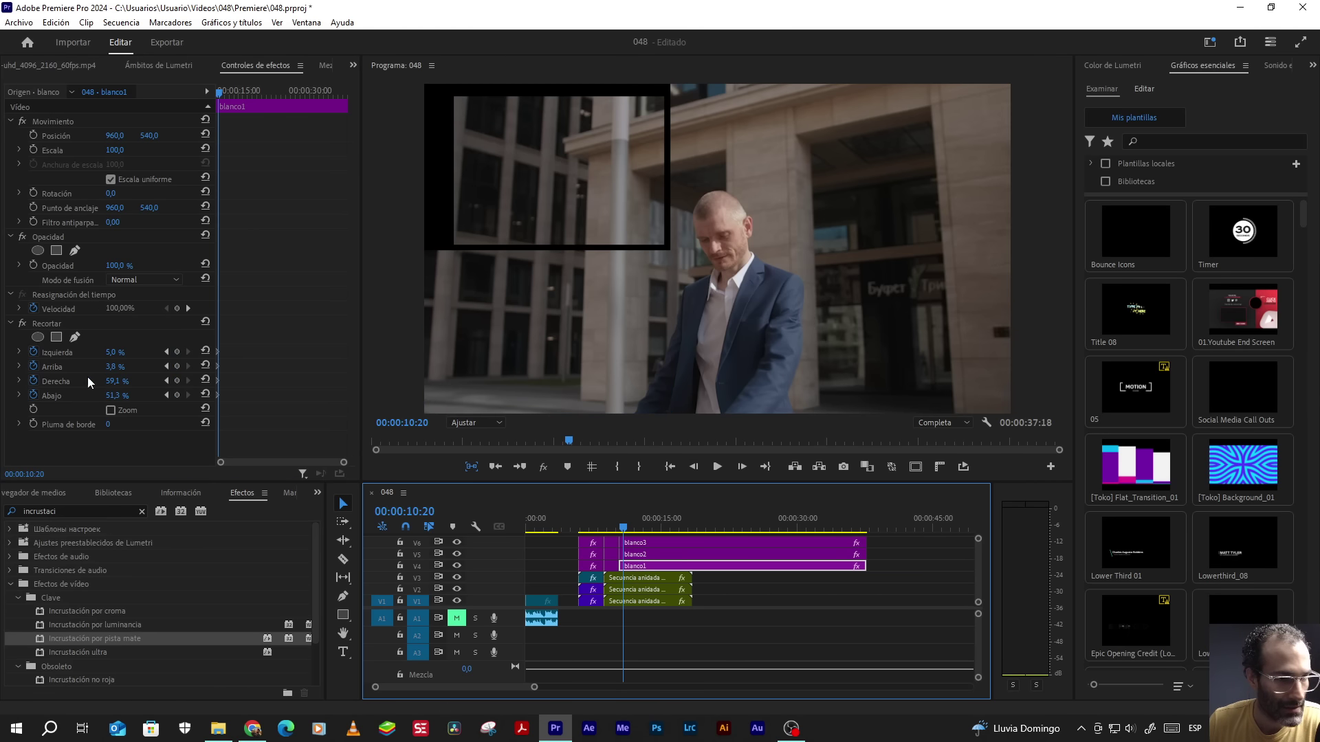
left_click(114, 383)
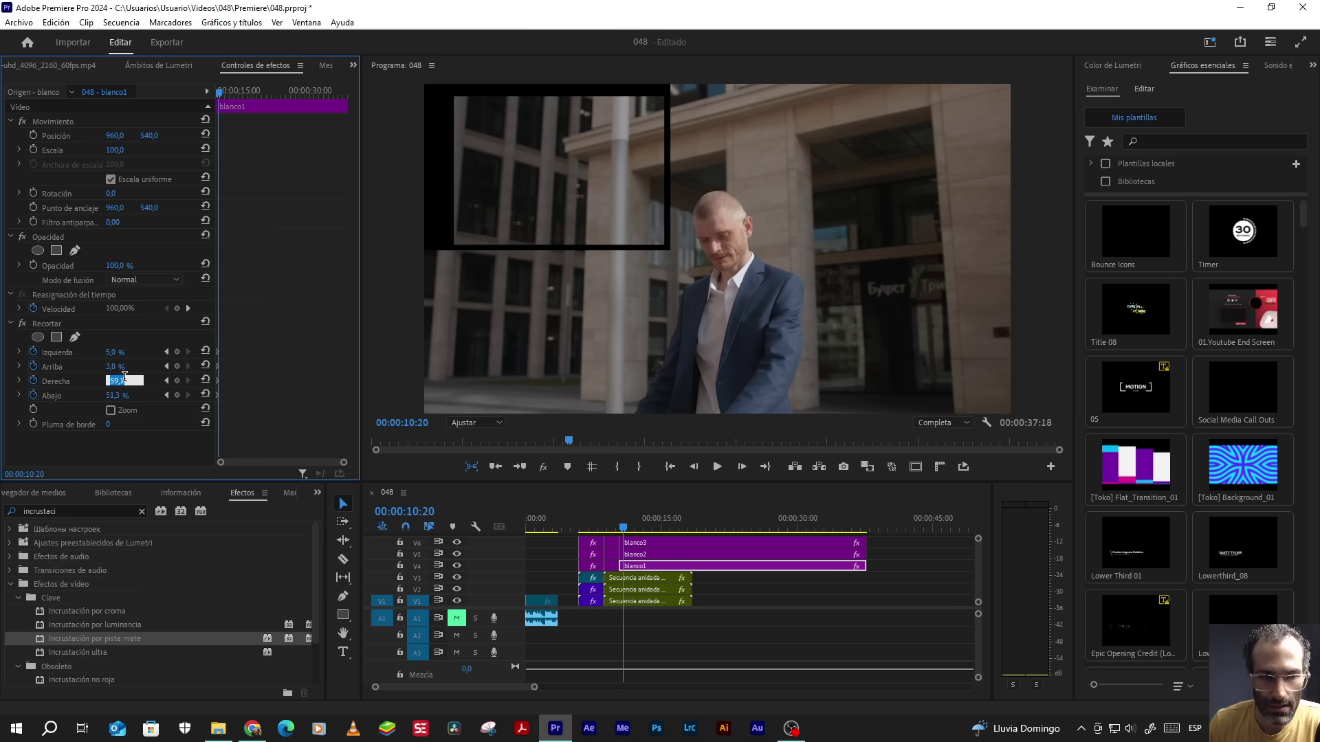
type("58")
key("Return")
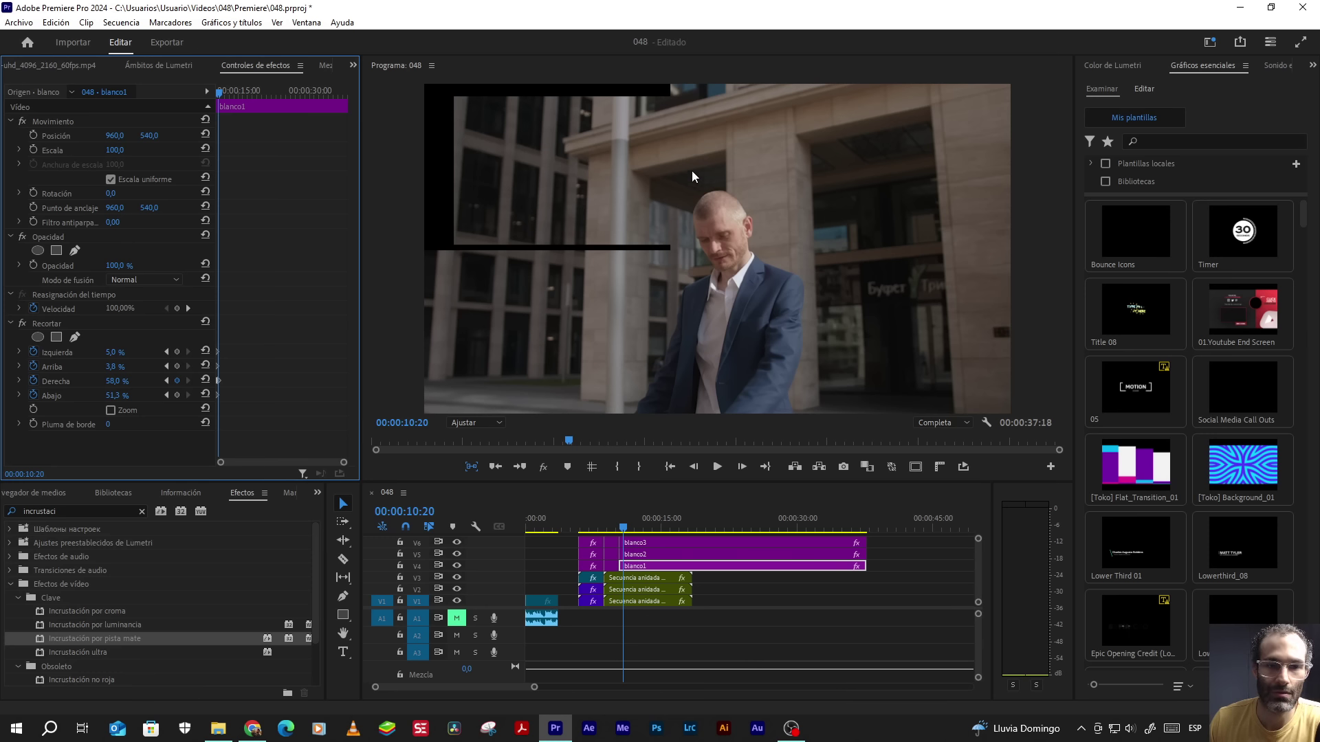
- Drag blanco1's crop to 0 % left, 0 % top and 49.6 % bottom
left_click(48, 324)
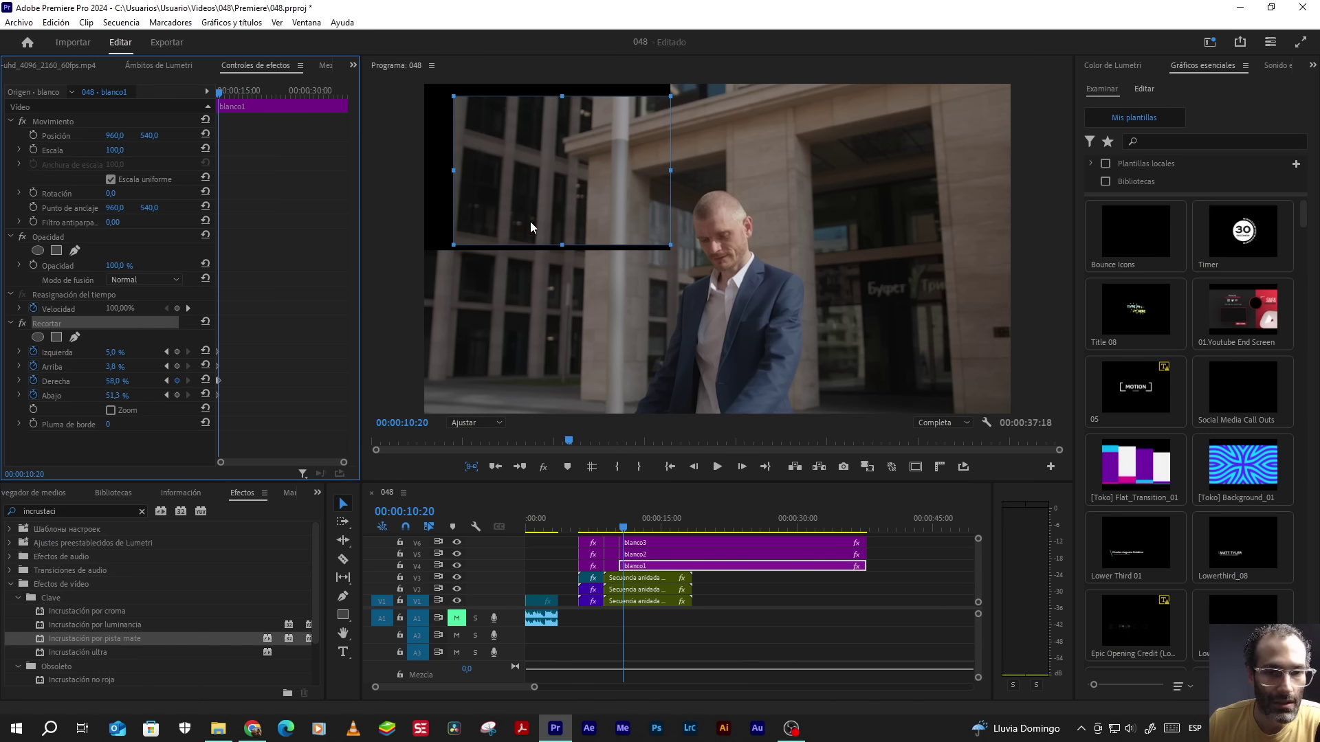
left_click_drag(454, 170, 421, 170)
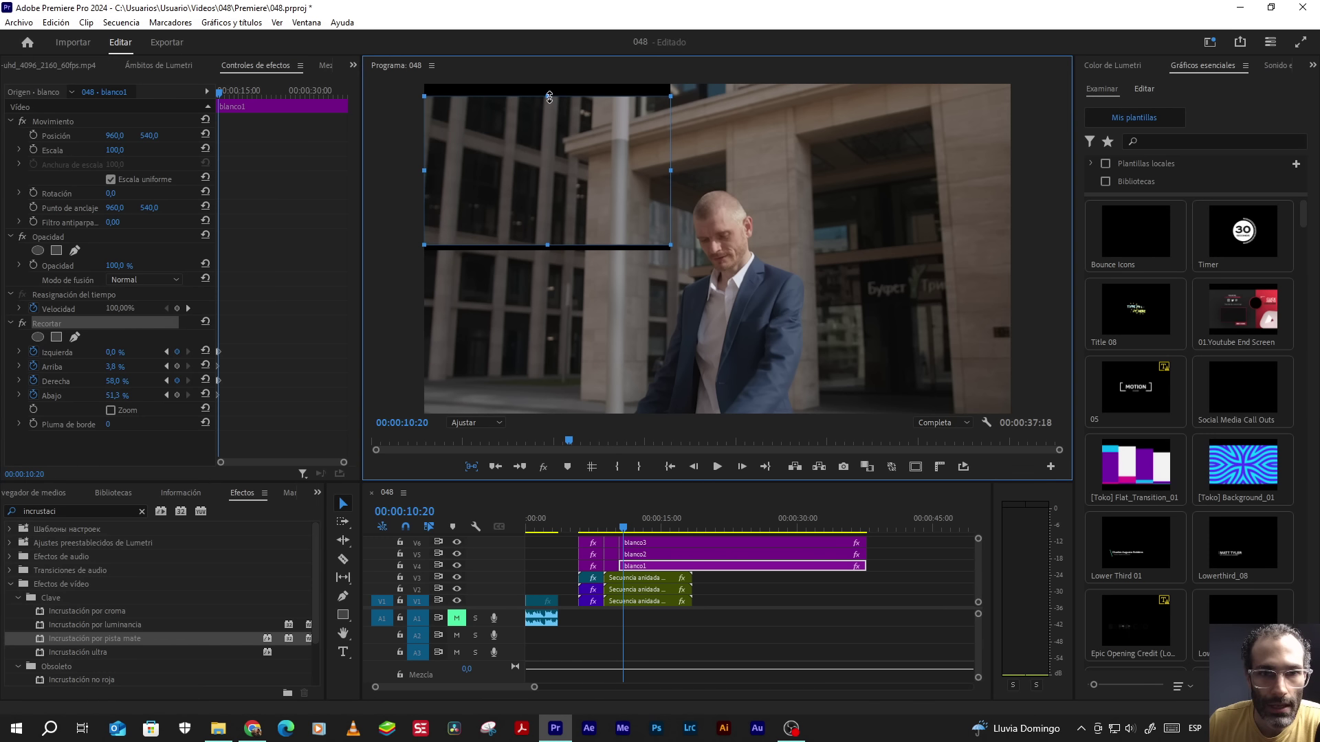
left_click_drag(547, 97, 547, 79)
left_click_drag(548, 243, 556, 250)
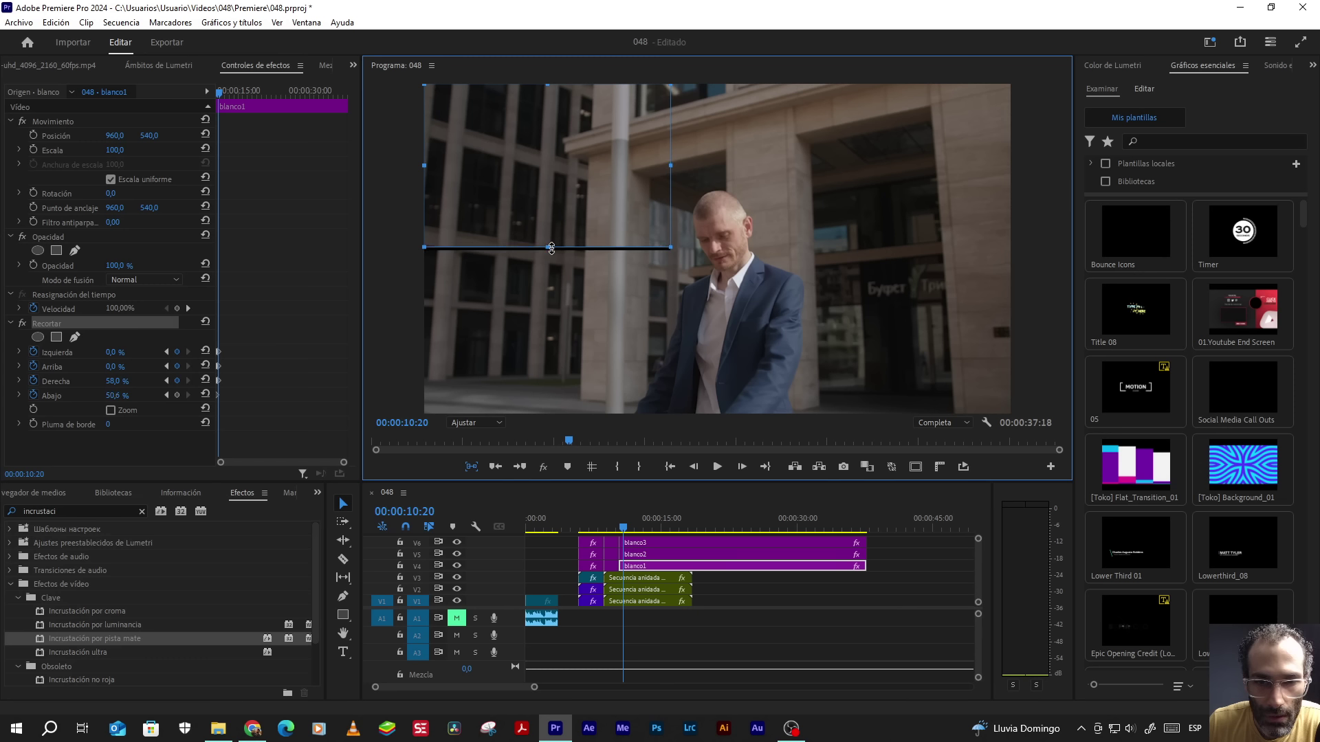
left_click_drag(556, 250, 555, 251)
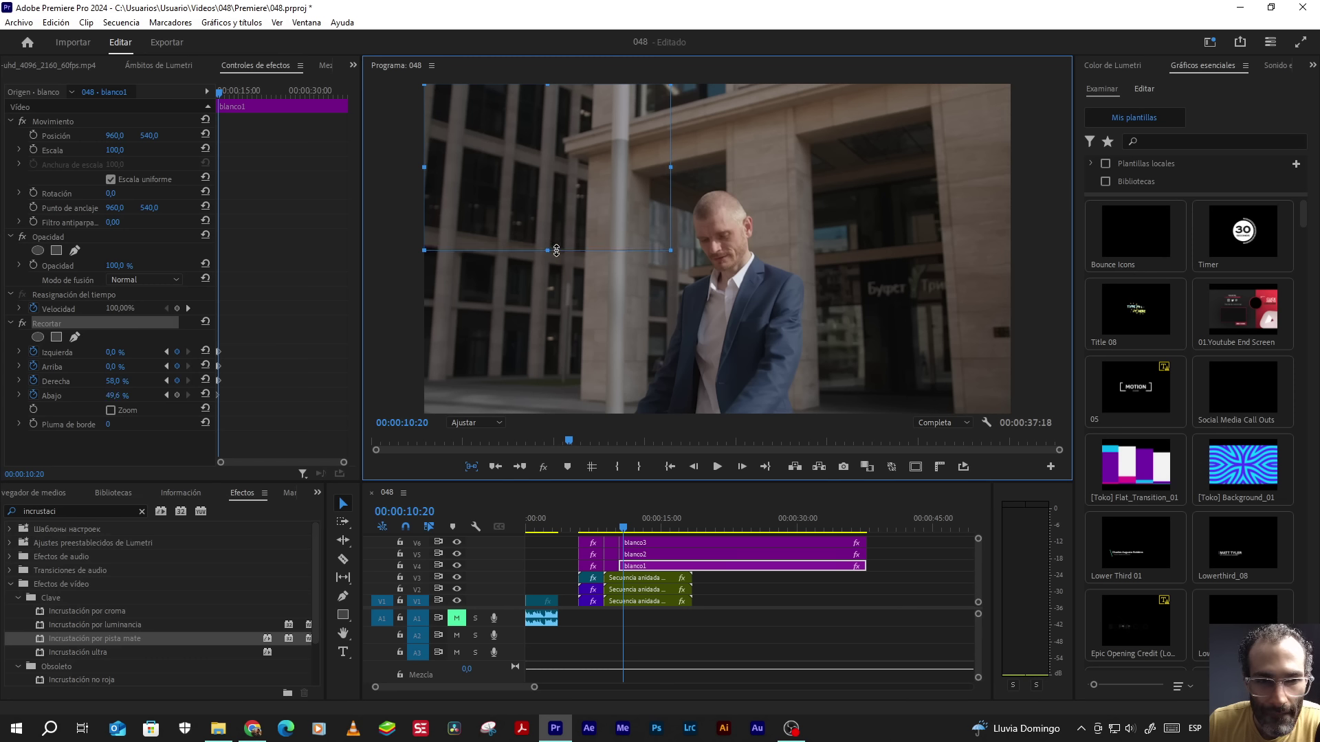
left_click(712, 584)
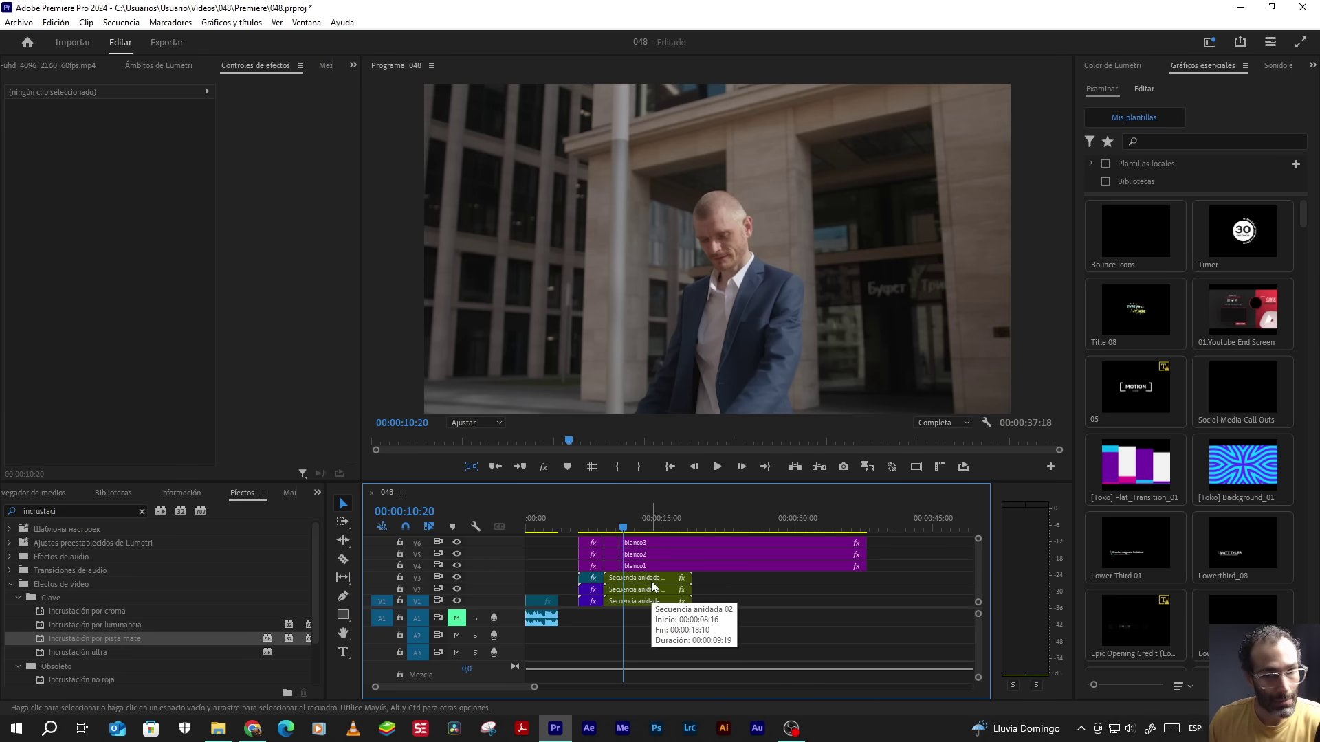
- Stop at 00:00:12:02 and delete the V2 and V3 nested clip pieces after that point
left_click(584, 520)
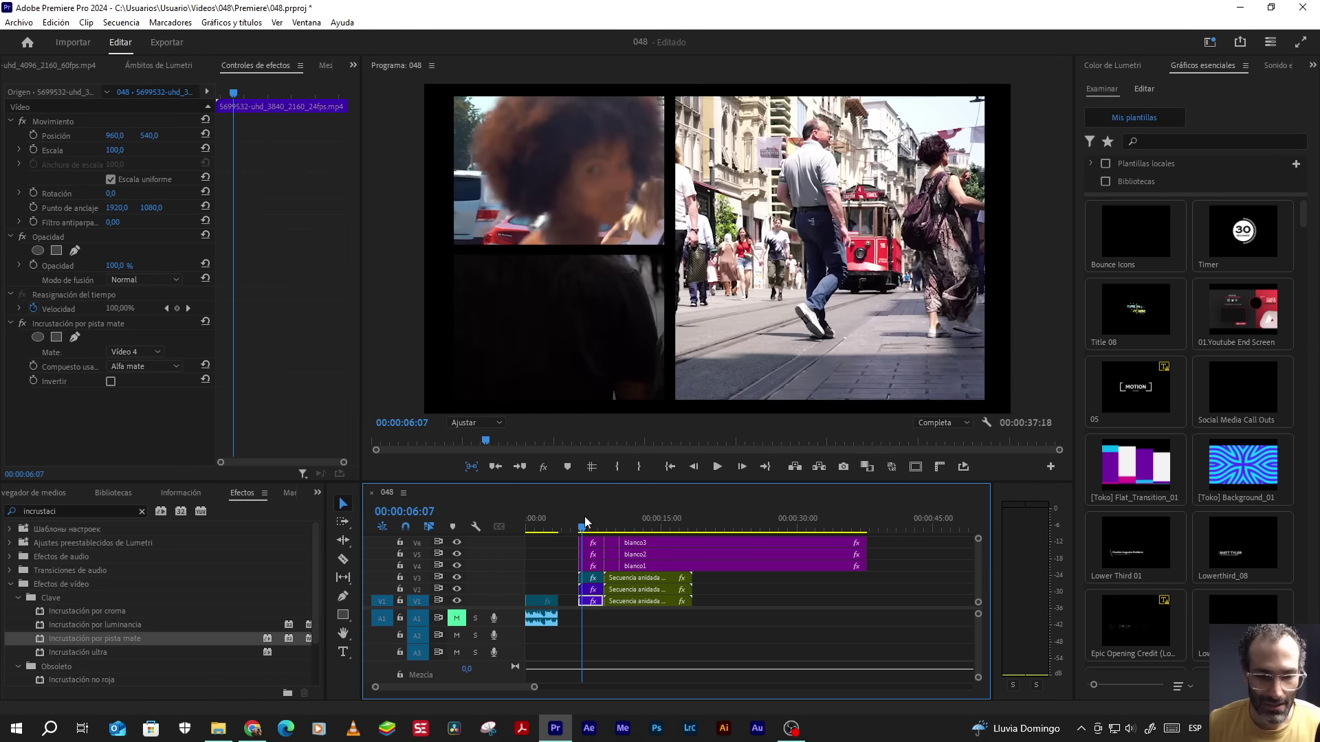
key("space")
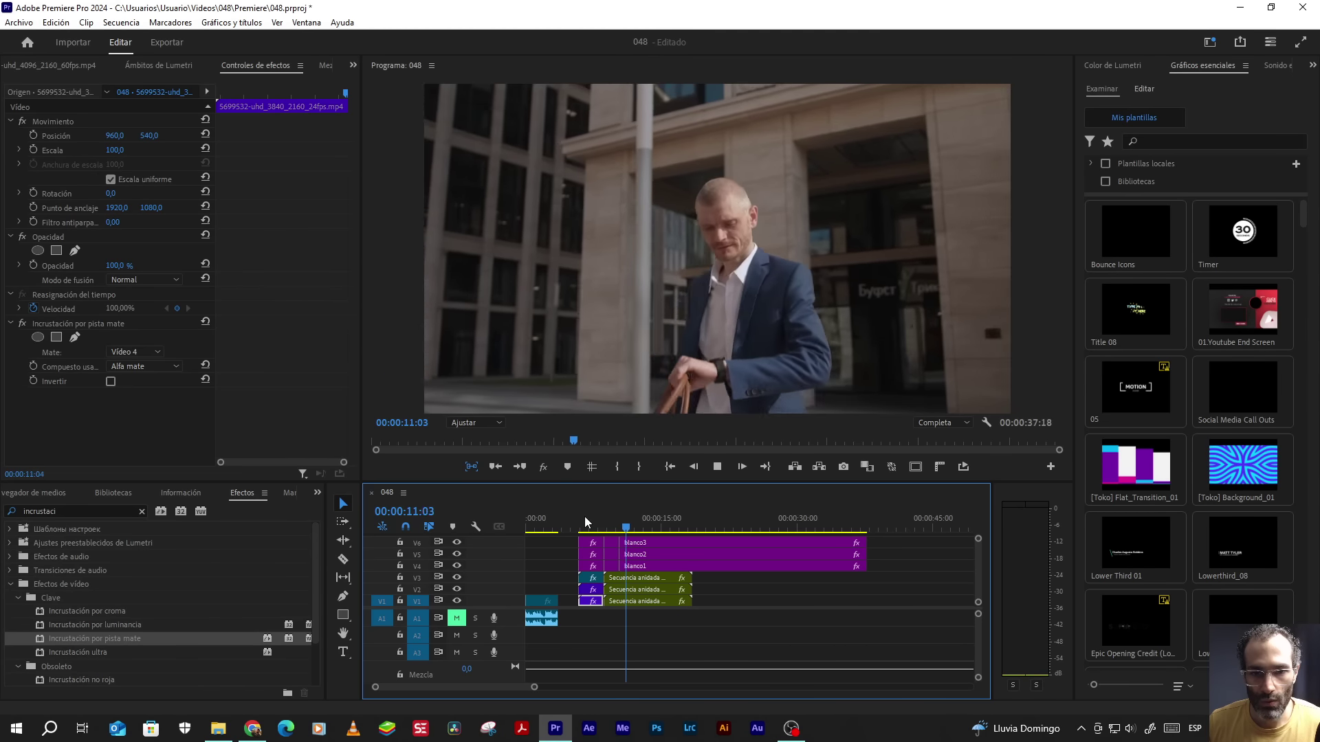
left_click(643, 601)
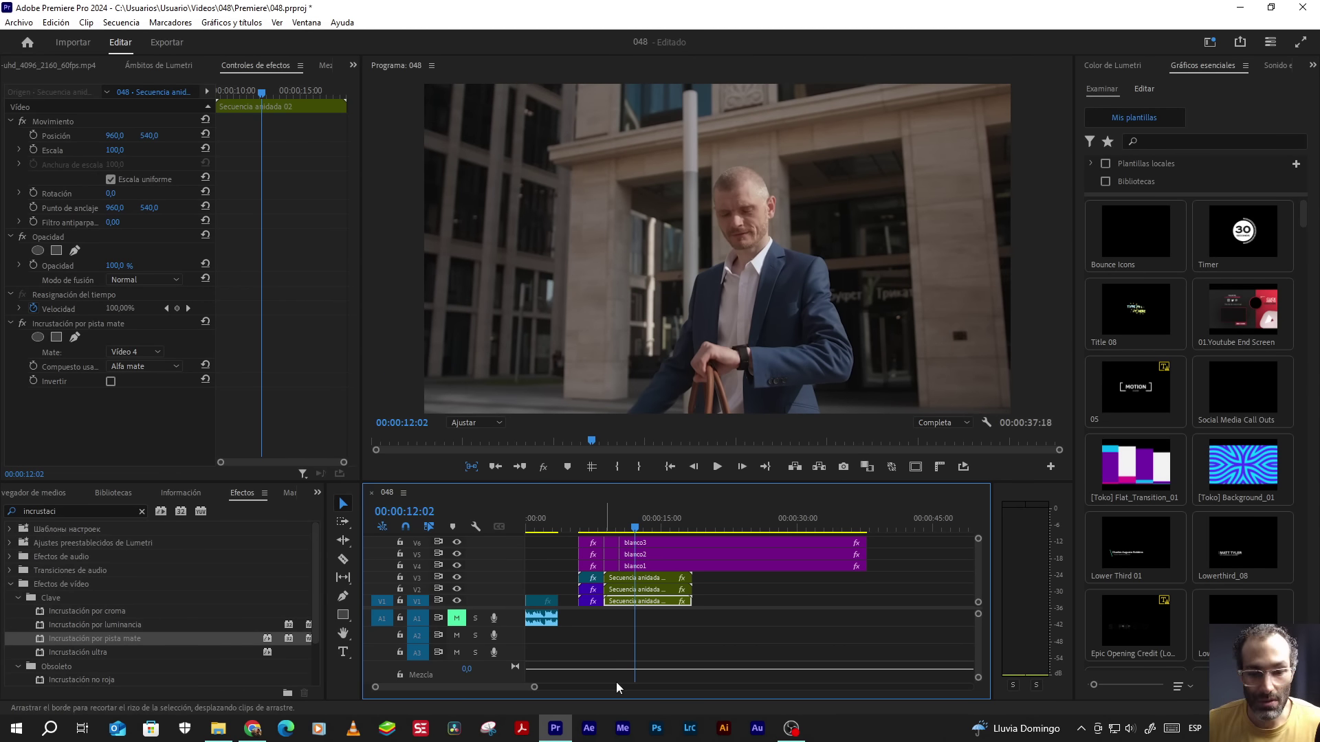
mouse_move(718, 576)
left_mouse_down()
mouse_move(653, 605)
mouse_move(657, 620)
left_mouse_up()
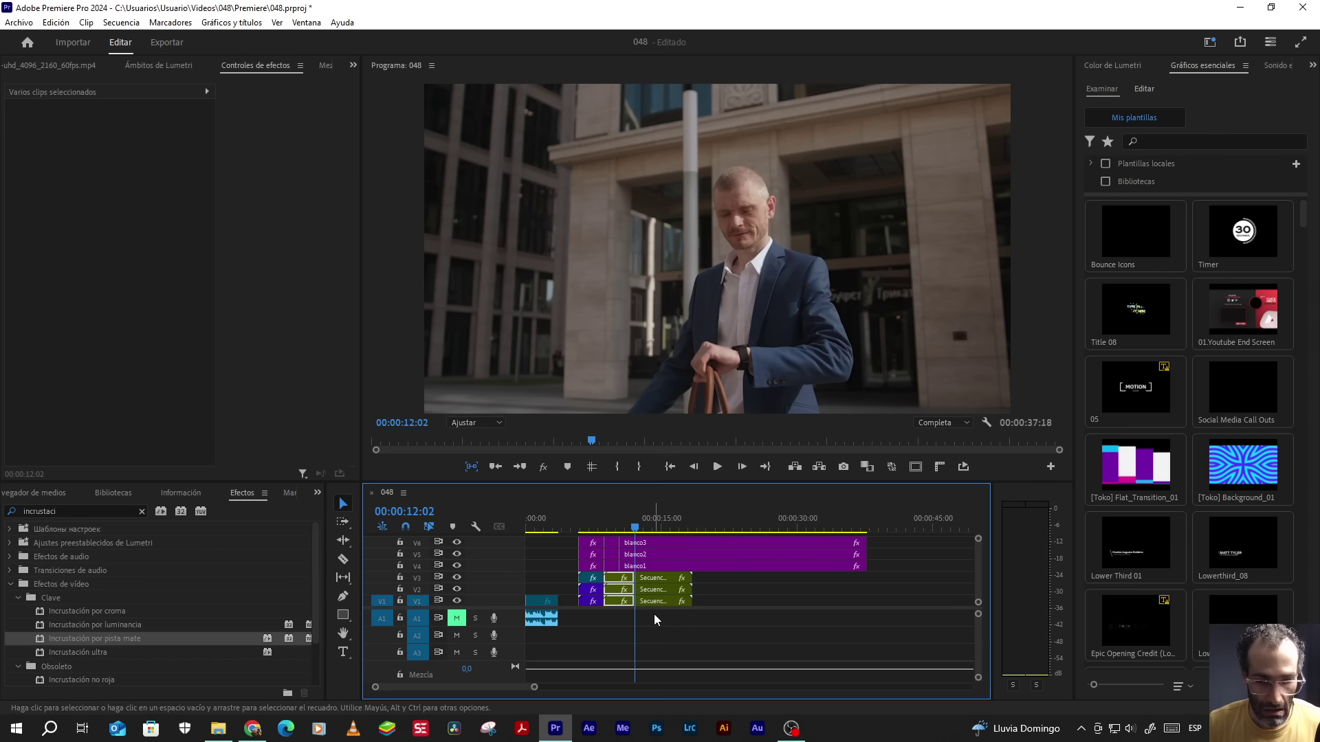
left_click_drag(714, 579, 680, 604)
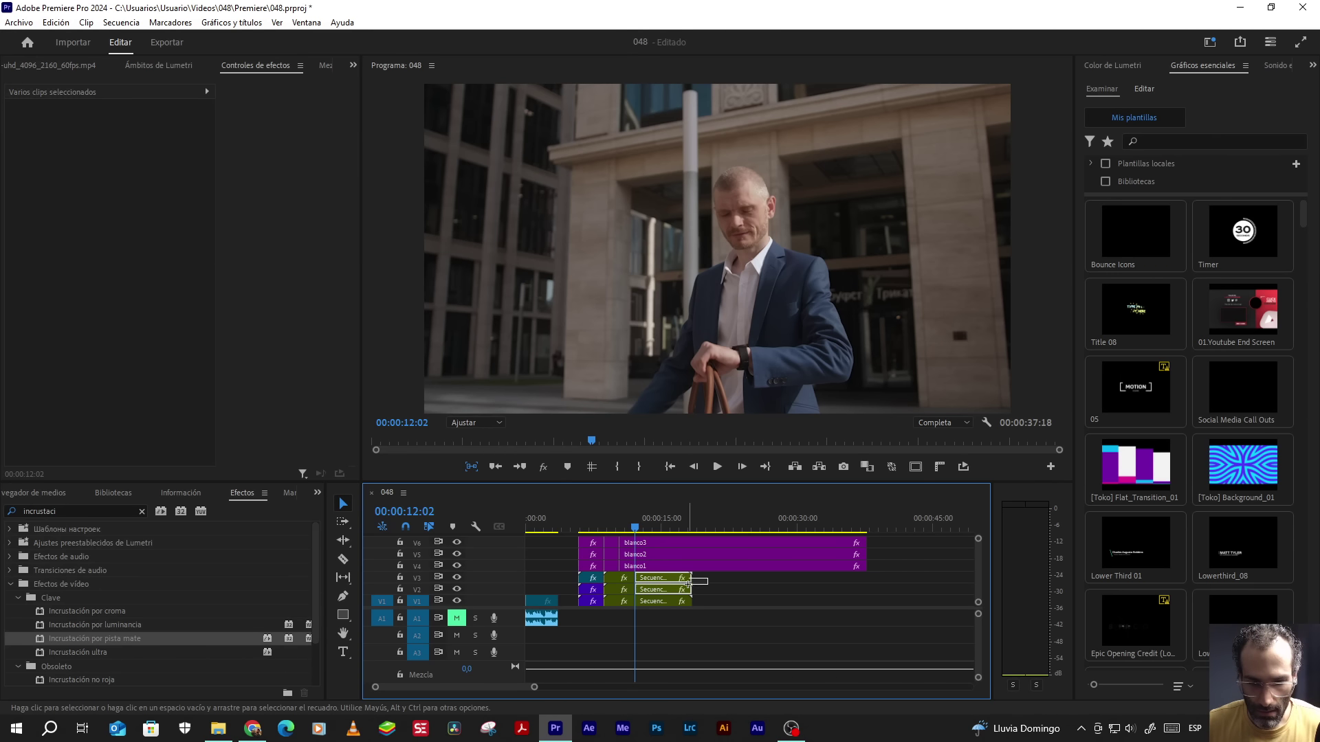
key("Delete")
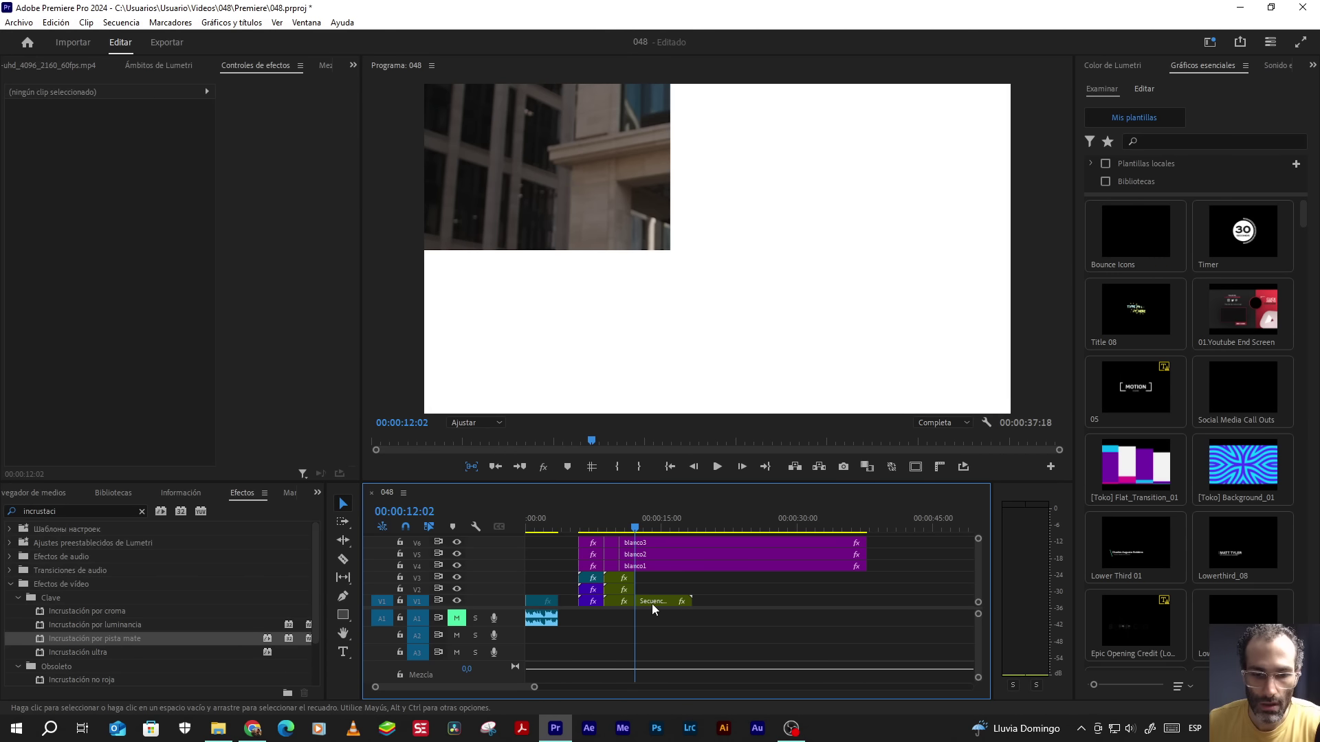
- Remove the Track Matte Key from the V1 nested clip piece after 00:00:12:02
left_click(653, 600)
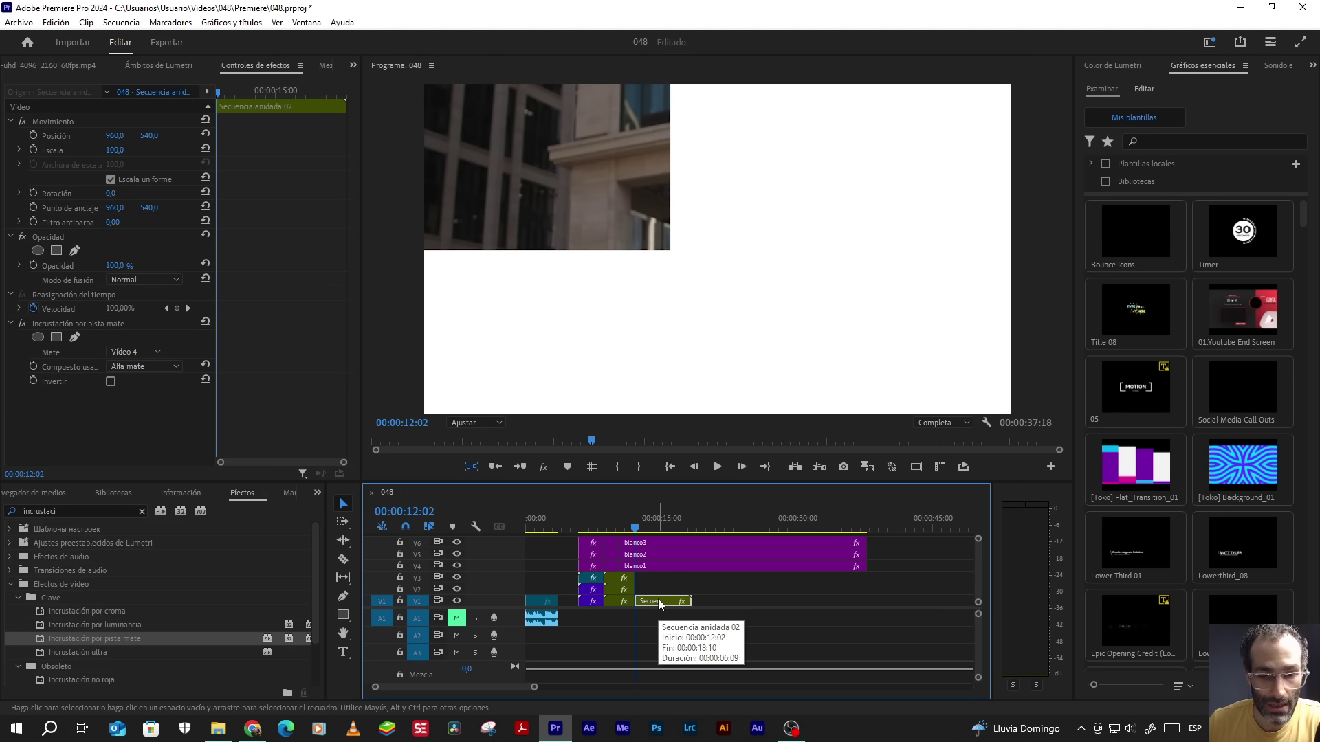
left_click(44, 325)
key("Delete")
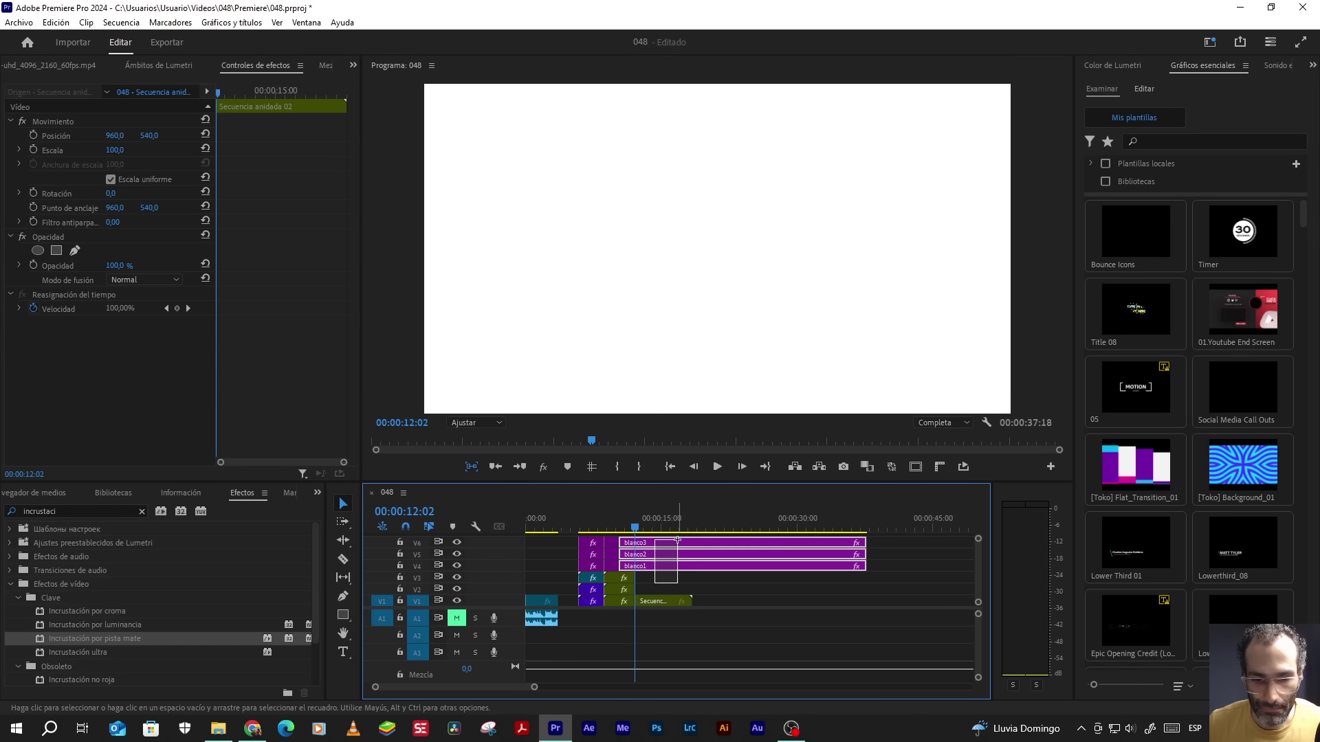
- Cut the three blanco matte clips at 00:00:12:02 and delete their trailing pieces
left_click_drag(654, 589, 678, 538)
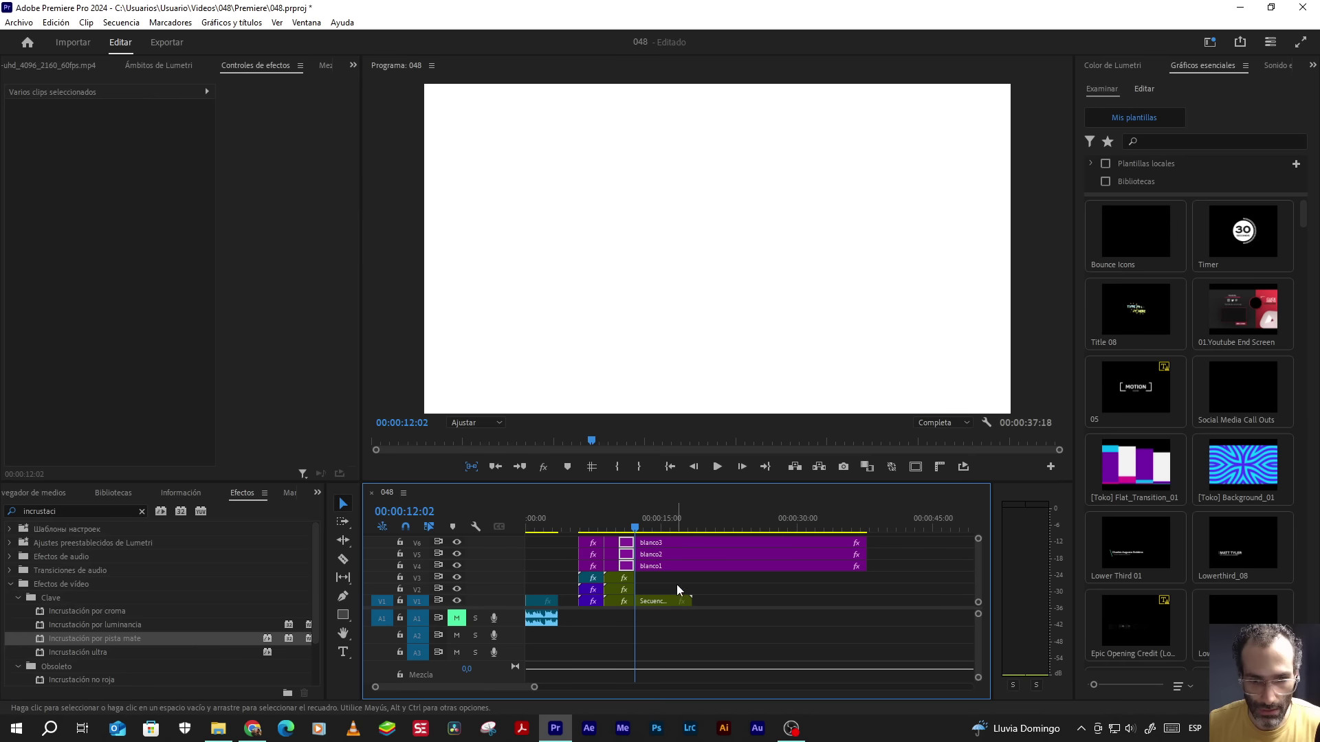
key("ctrl+k")
left_click_drag(677, 585, 694, 547)
key("Delete")
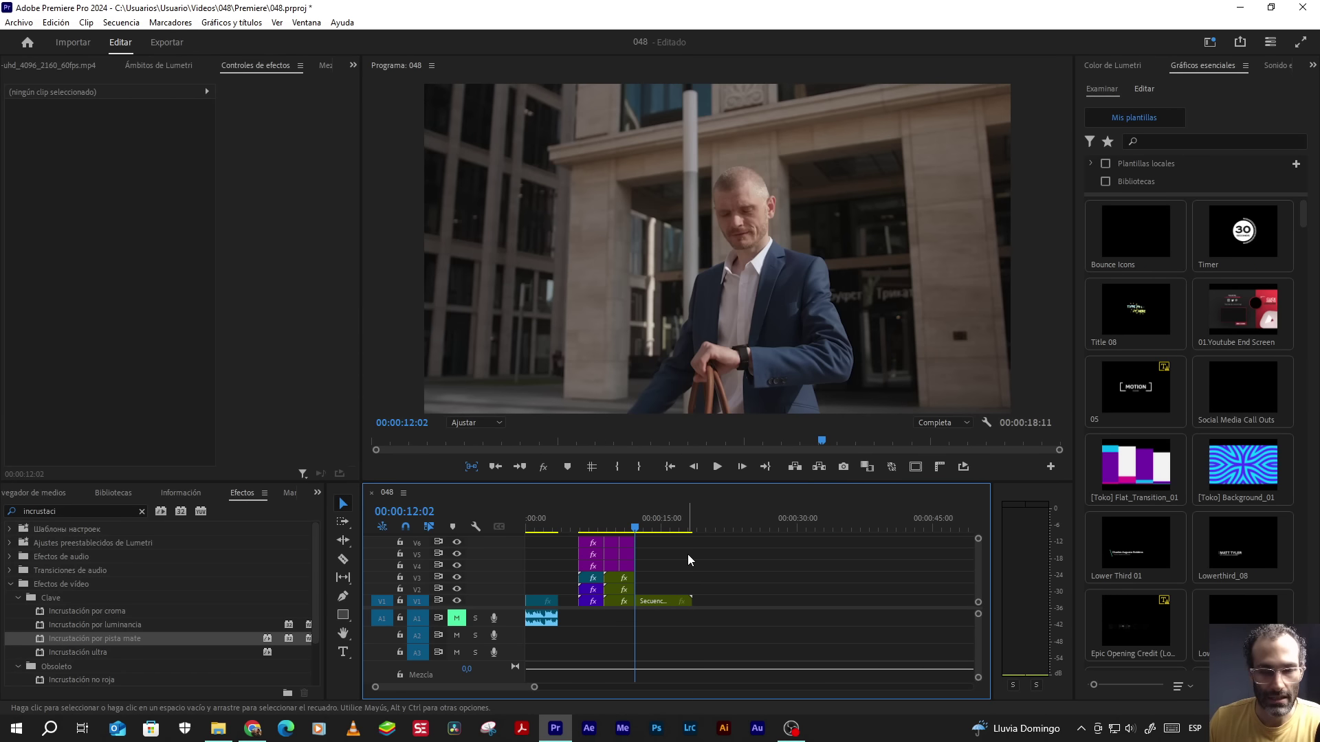
left_click(613, 521)
left_click(716, 467)
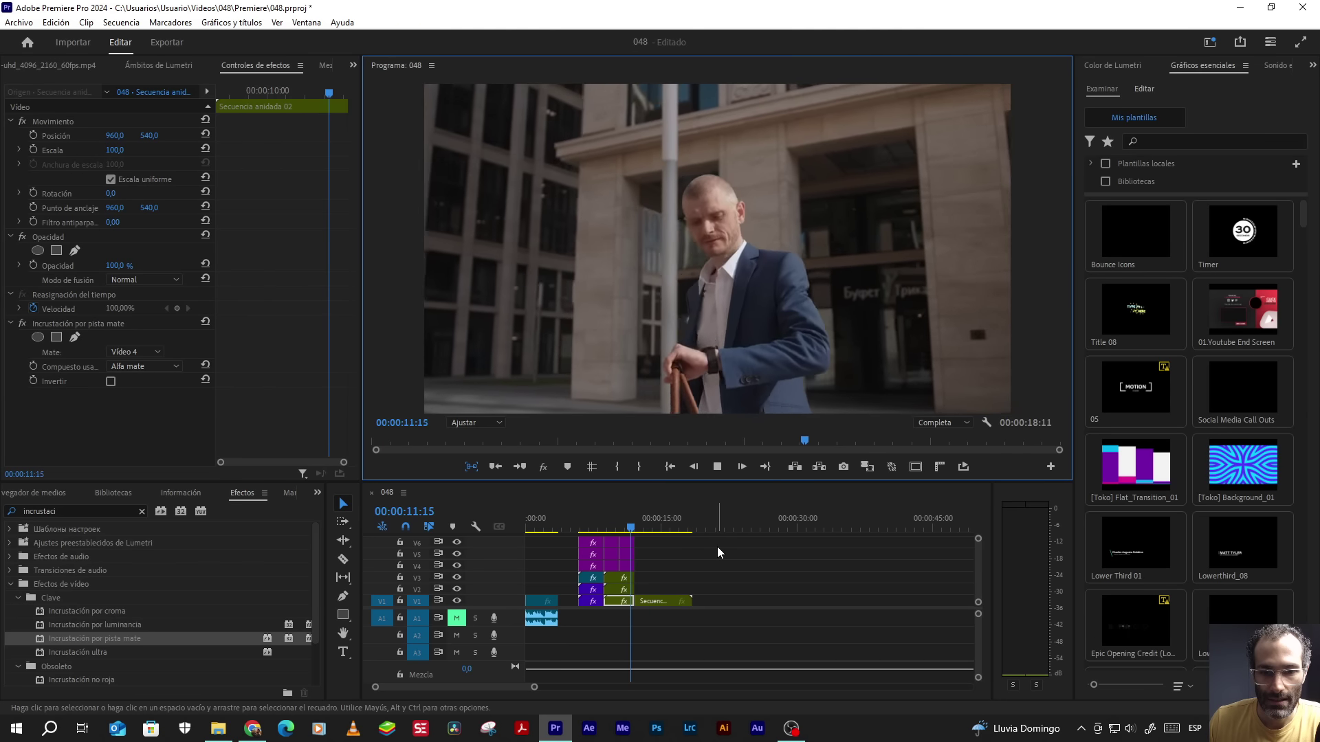
left_click(718, 467)
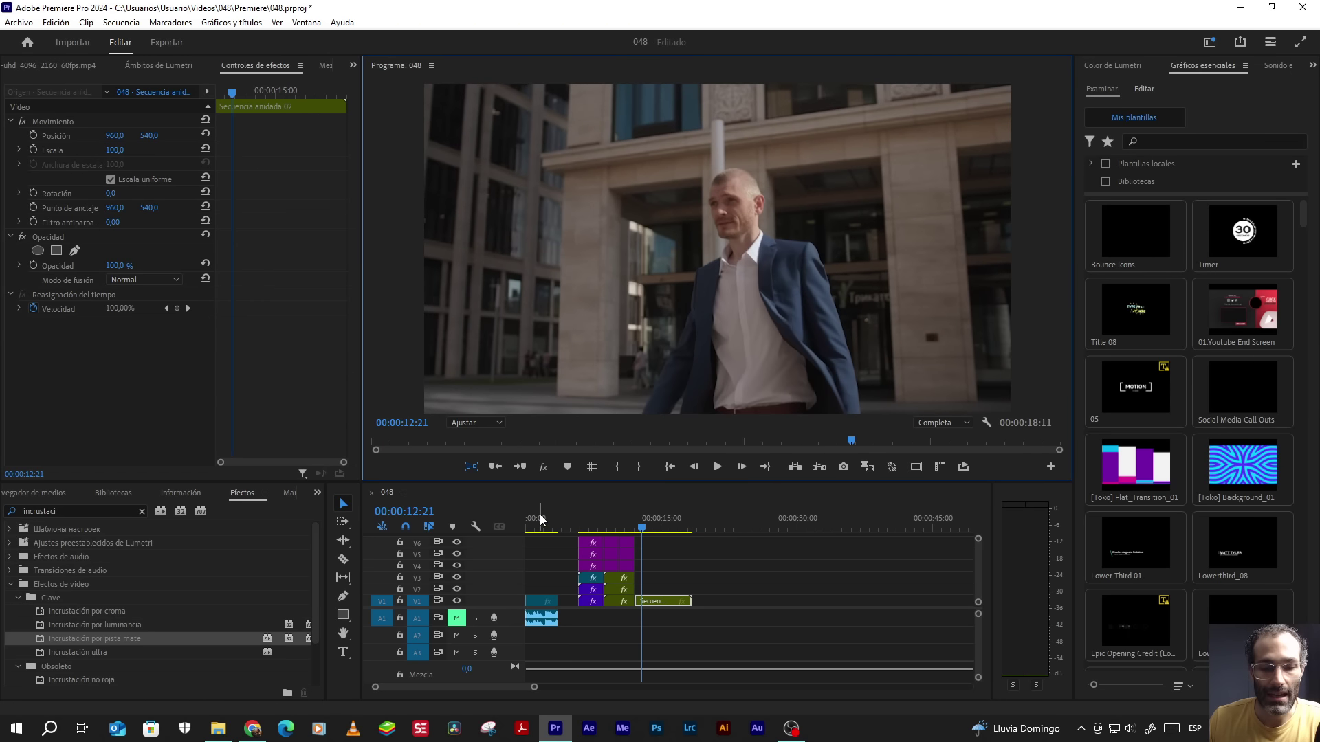
left_click_drag(542, 528, 455, 521)
left_click(717, 467)
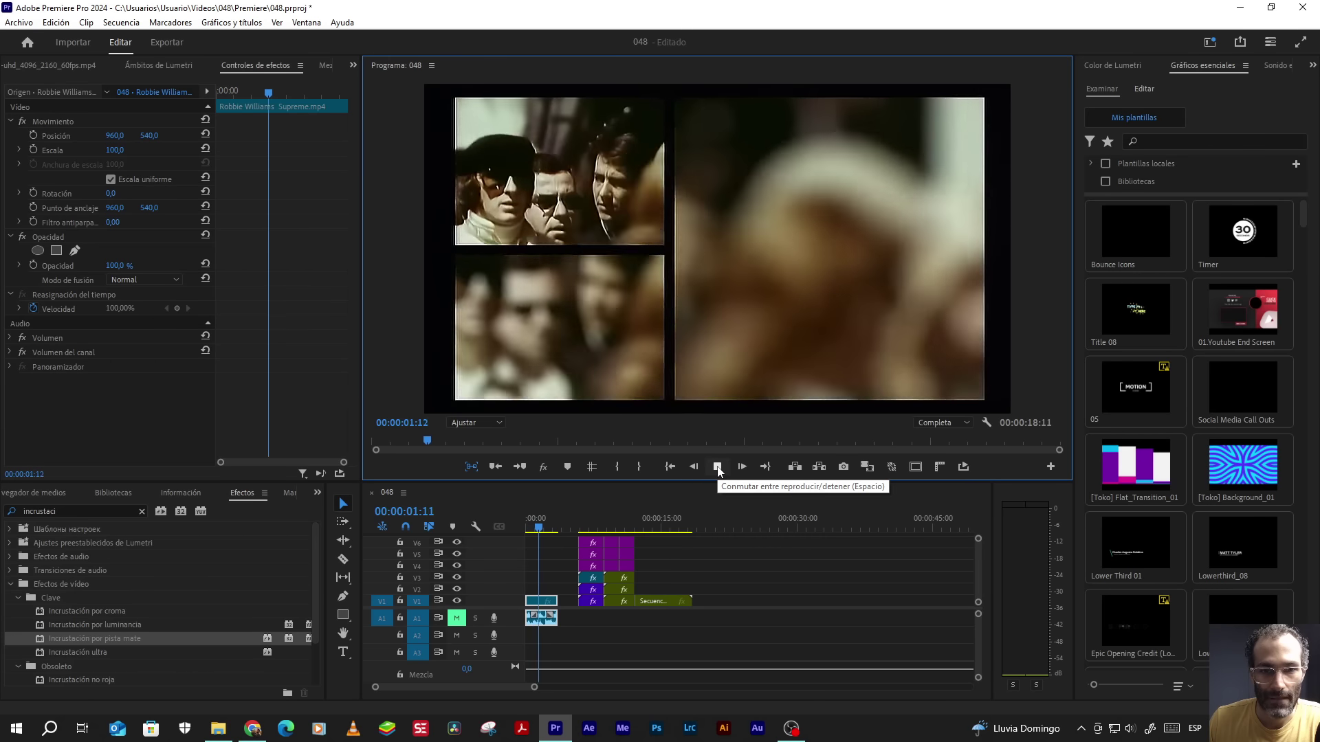
left_click(717, 467)
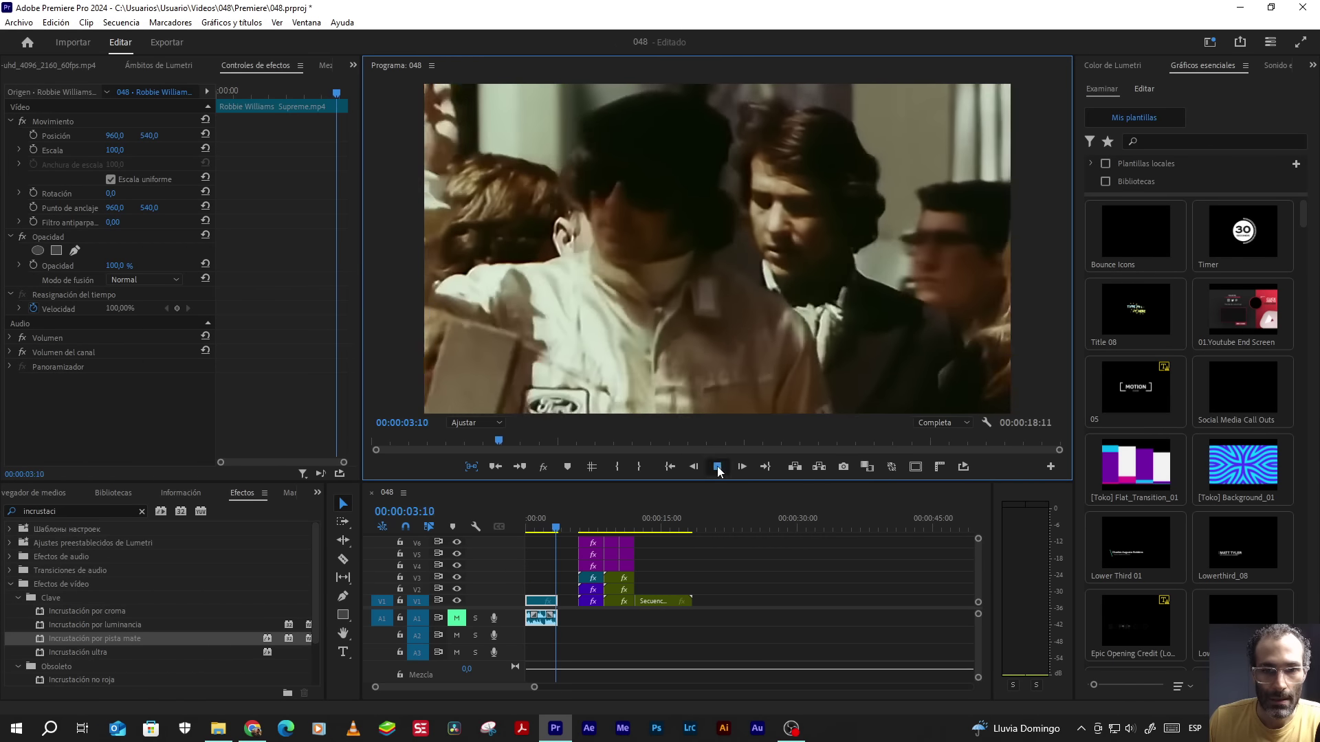
left_click(629, 522)
left_click(613, 523)
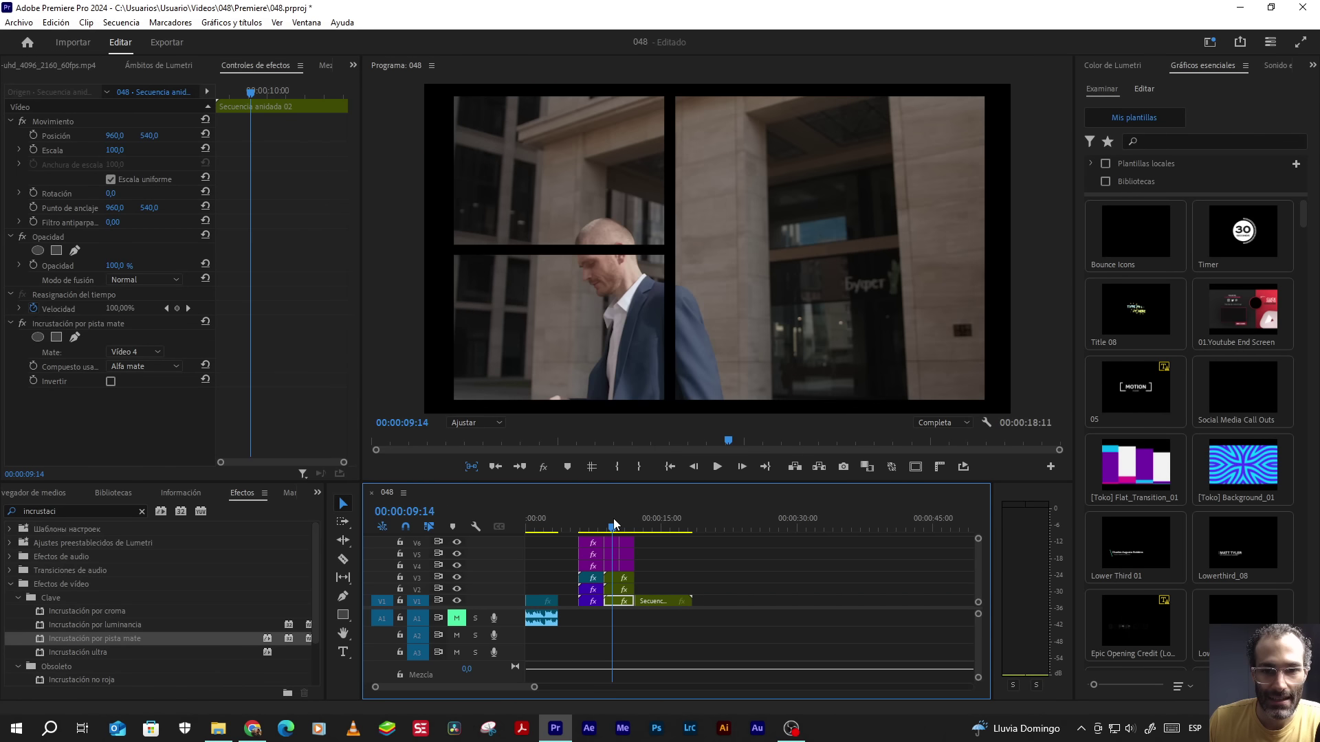